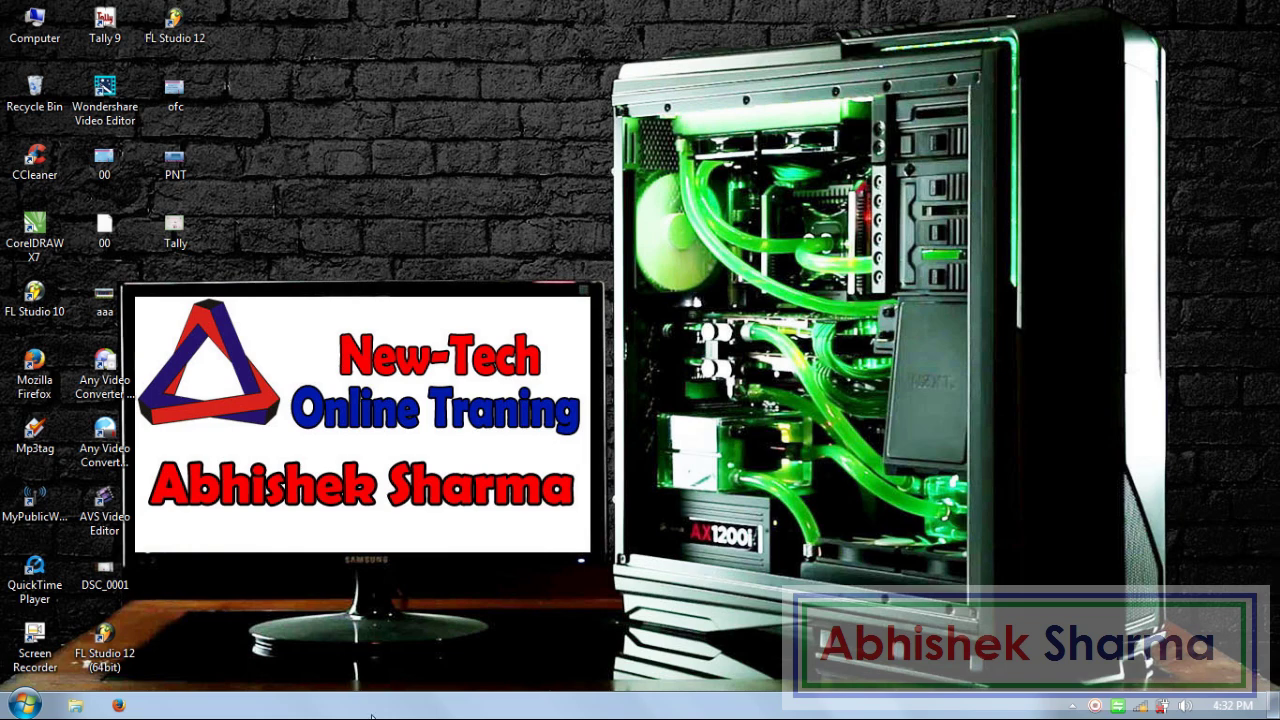
# Step: Launch Microsoft Office Excel 2007 from the Start menu
pyautogui.click(25, 704)
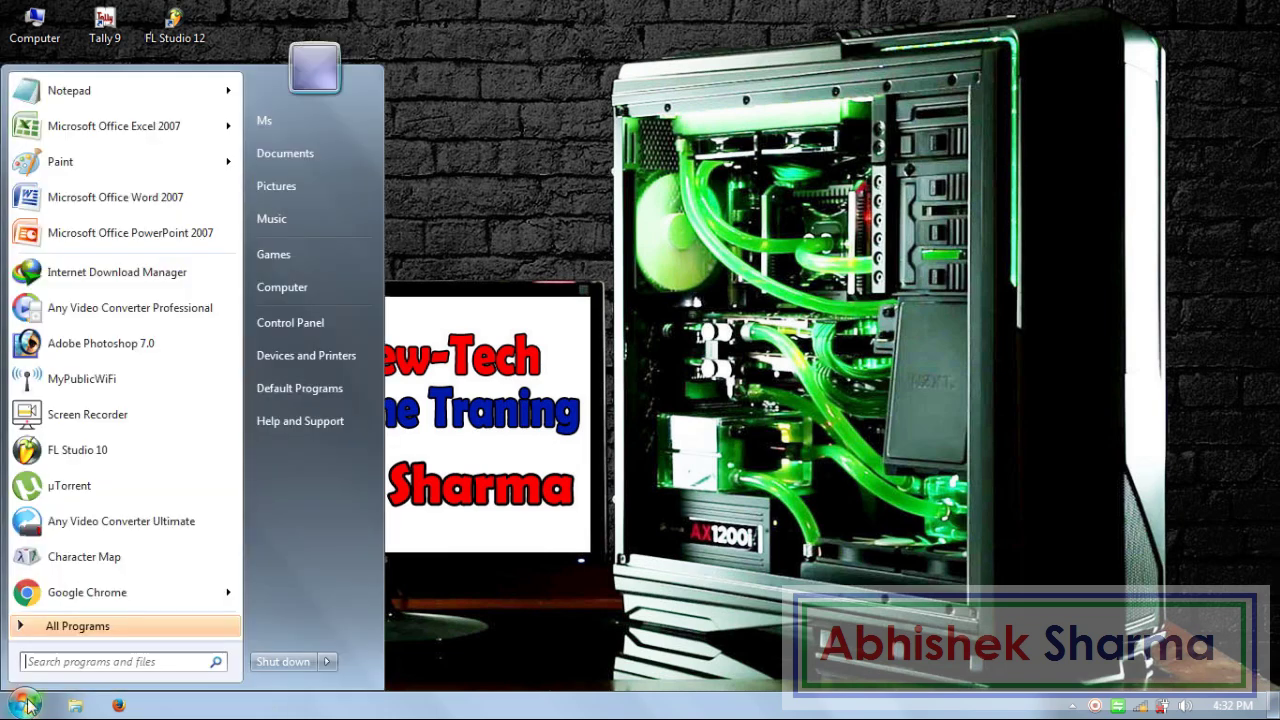
pyautogui.click(172, 130)
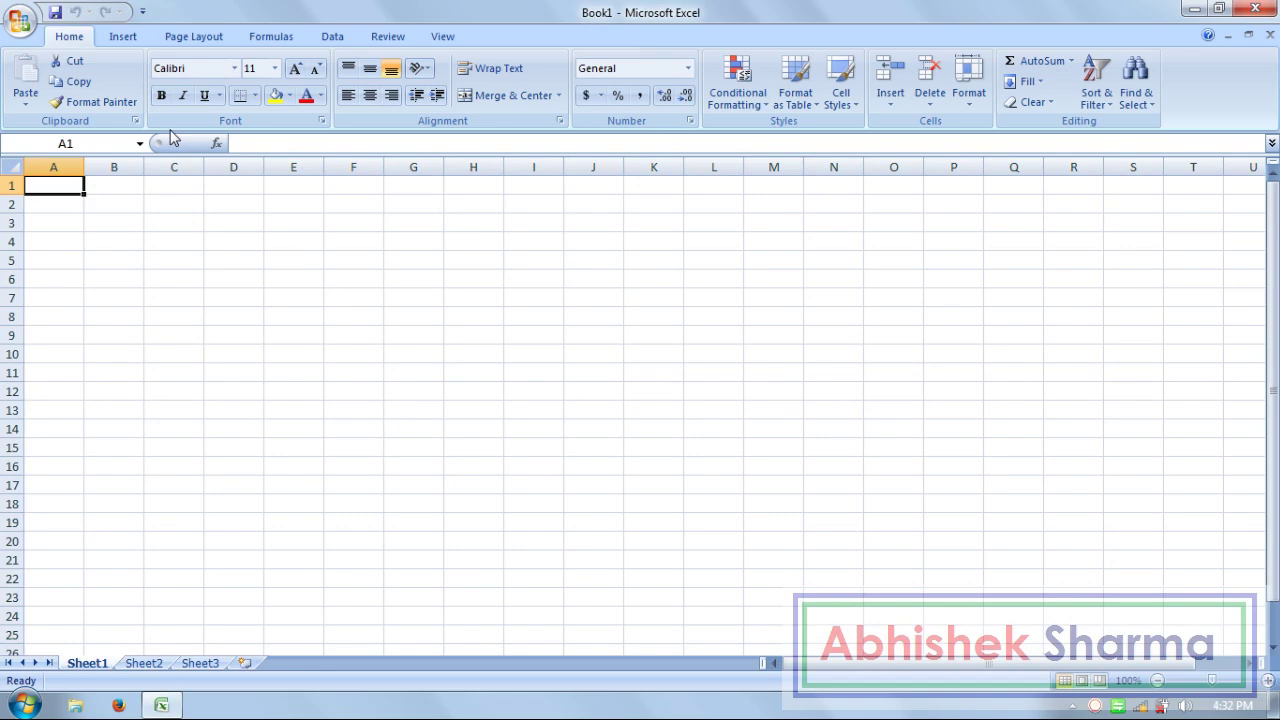
# Step: Enter the headings S.No., Reg. No, Roll No and Students Name across A5:D5
pyautogui.click(63, 263)
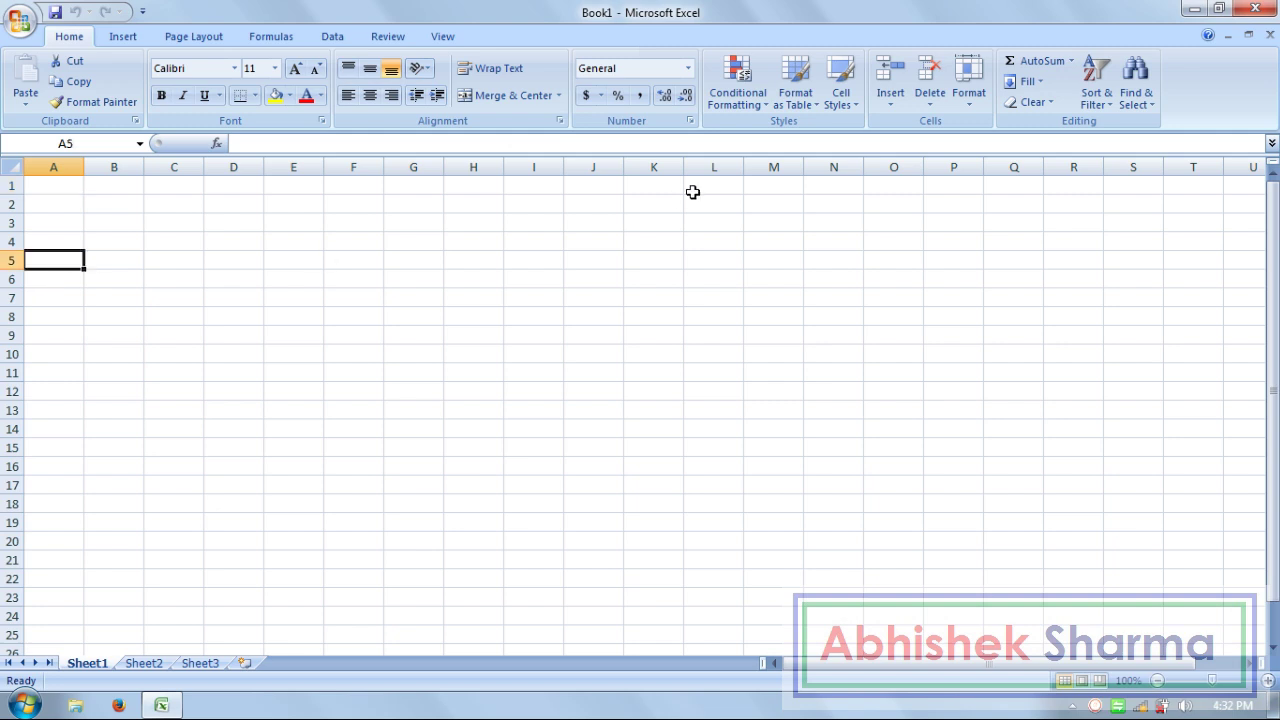
pyautogui.write('S')
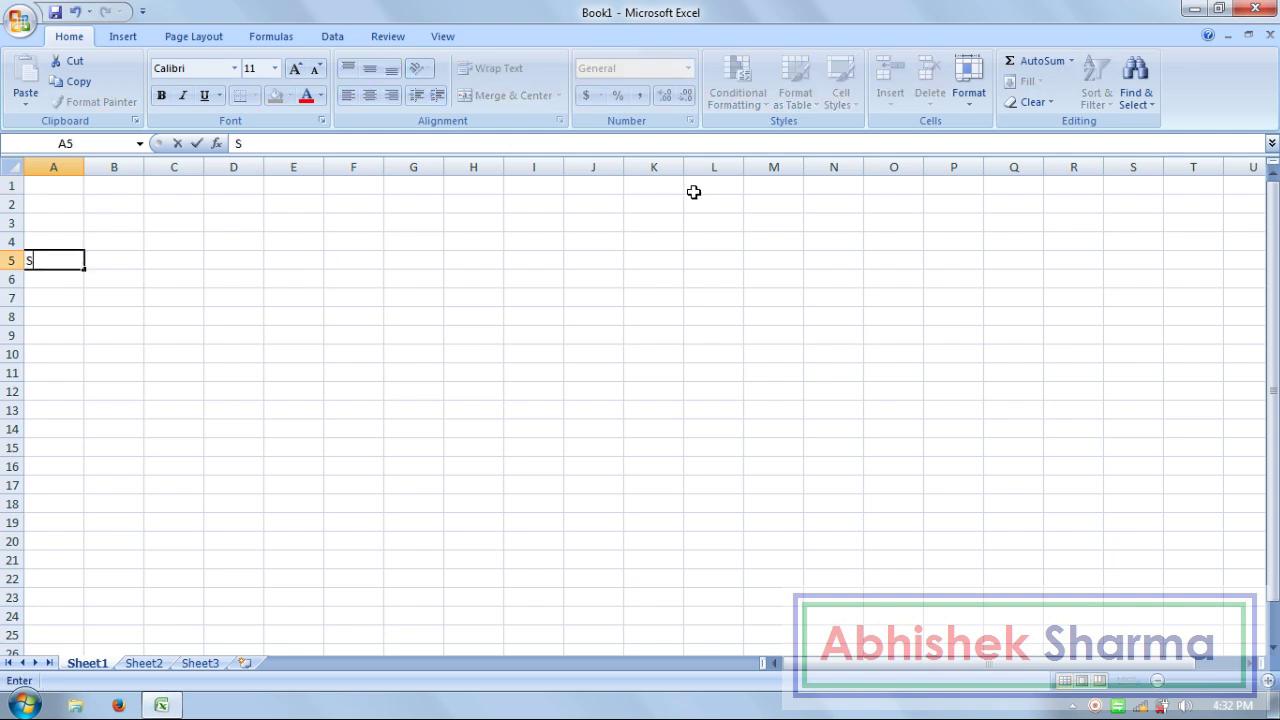
pyautogui.write('.No.')
pyautogui.press('Tab')
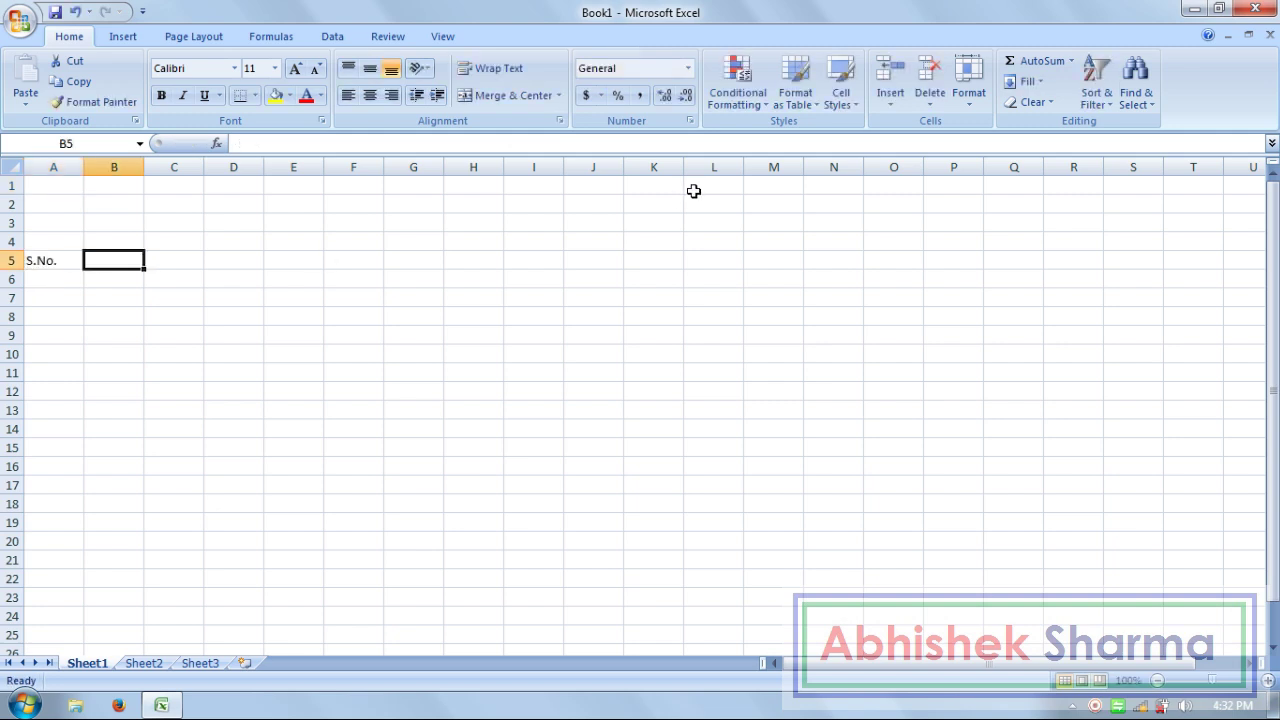
pyautogui.write('Re')
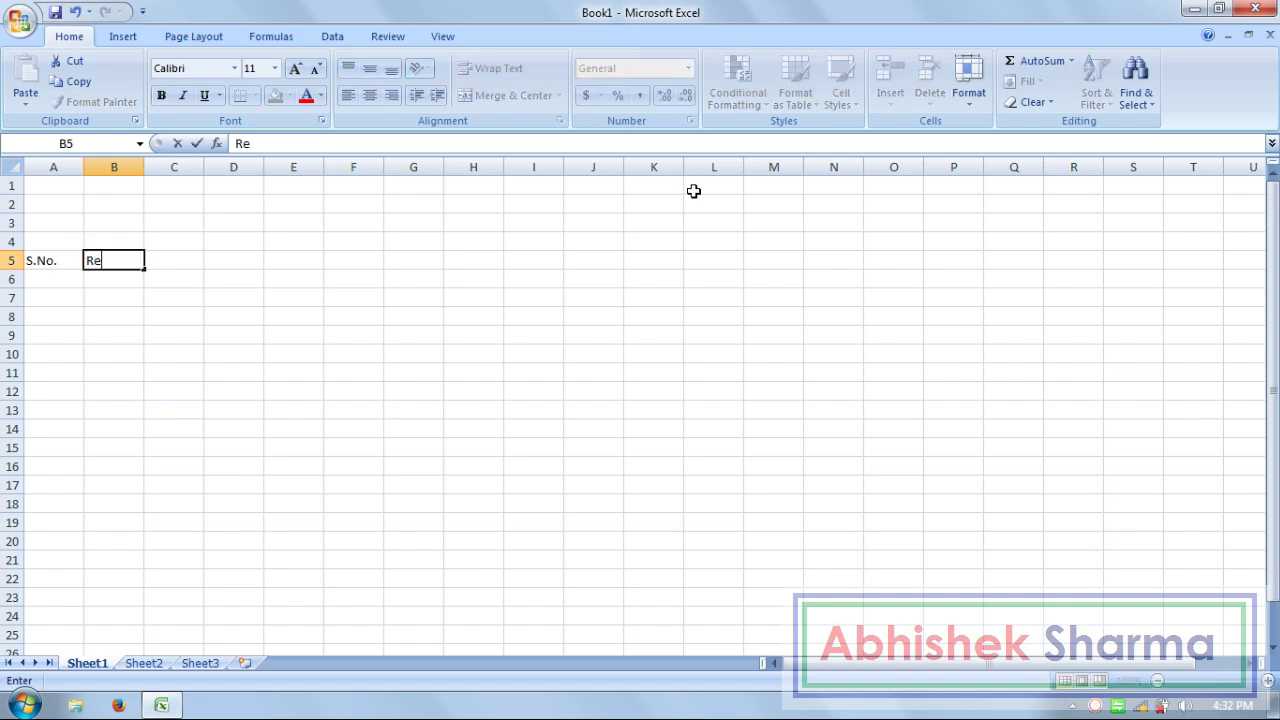
pyautogui.write('g. N')
pyautogui.write('o.')
pyautogui.press('Tab')
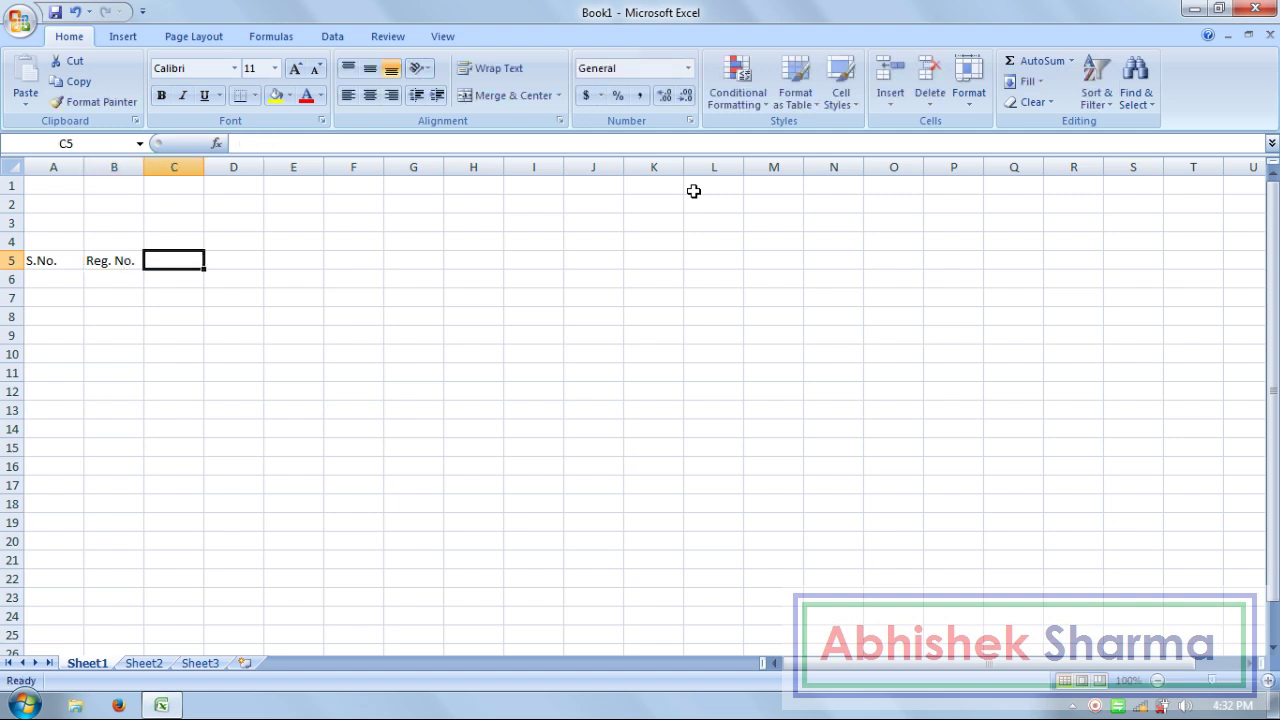
pyautogui.write('Roll')
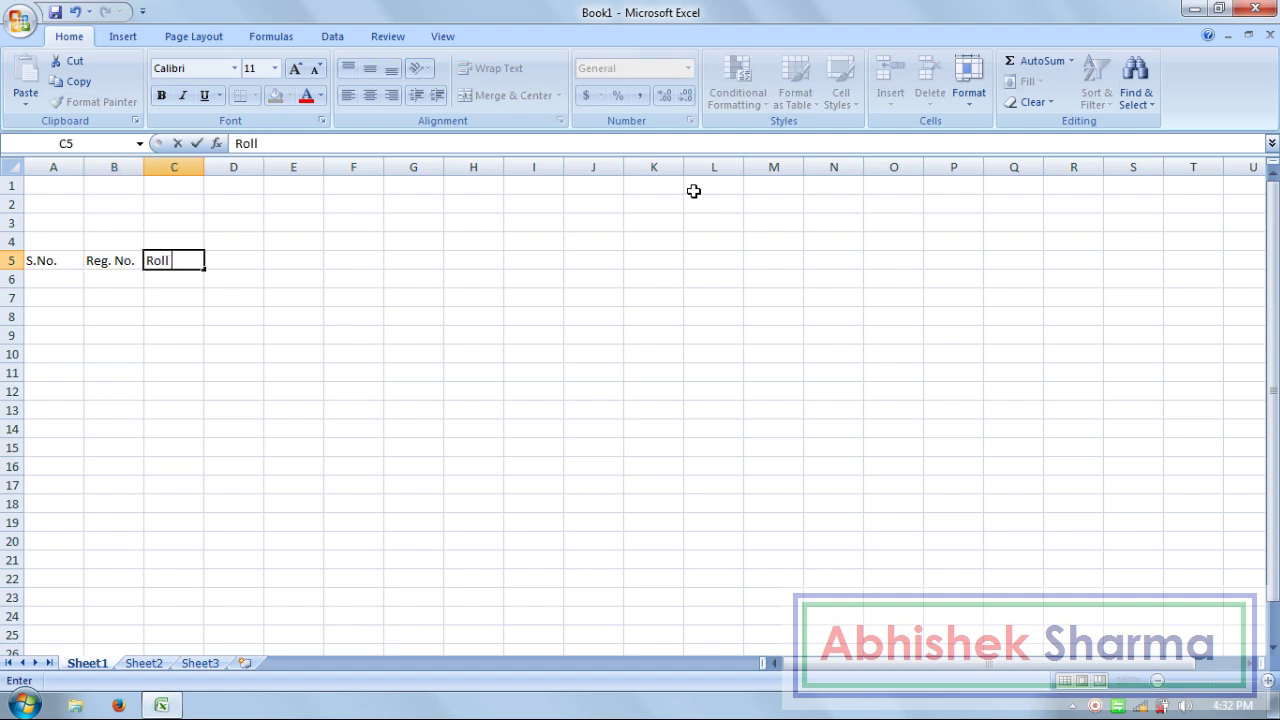
pyautogui.write(' No.')
pyautogui.press('Tab')
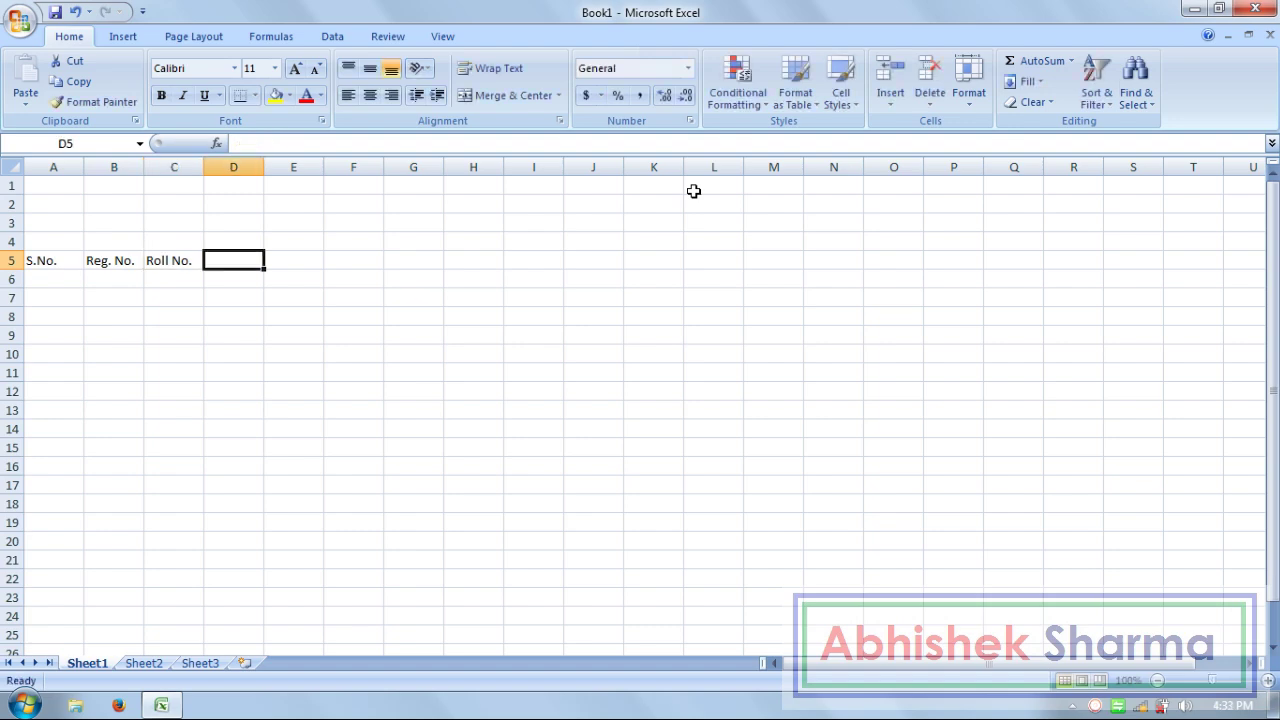
pyautogui.write('Stu')
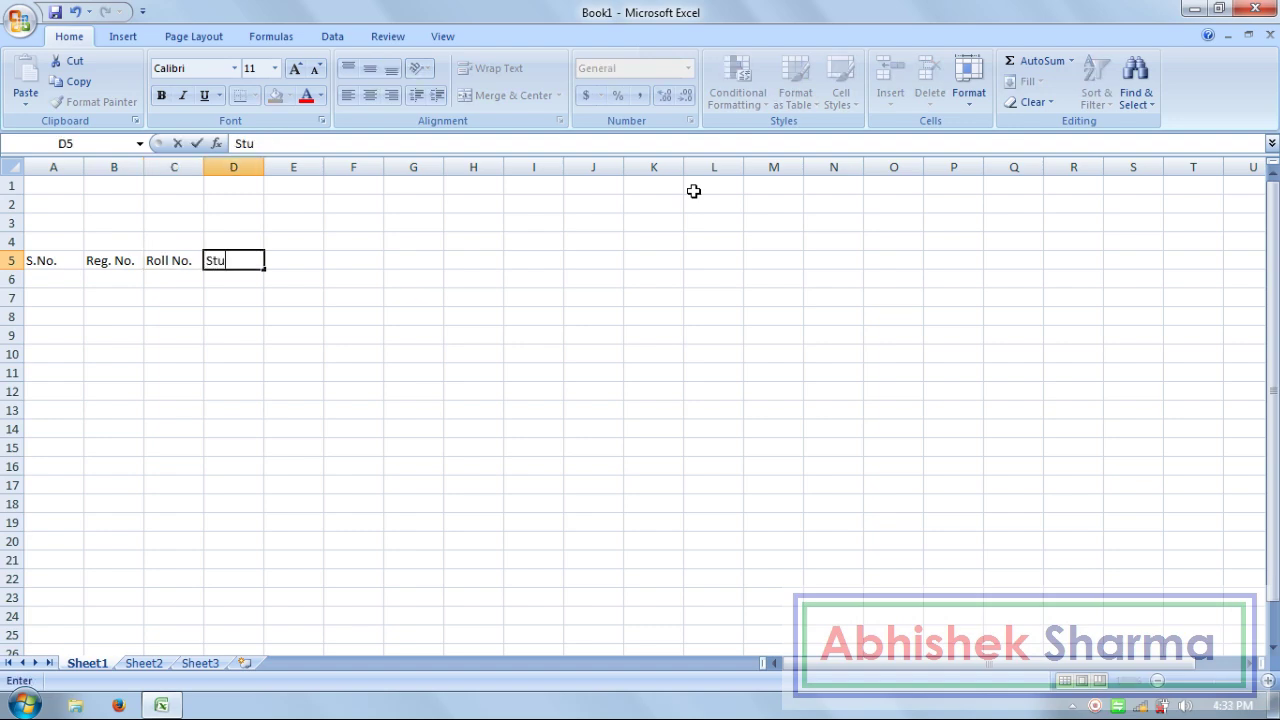
pyautogui.write('dents N')
pyautogui.write('ame')
pyautogui.press('Tab')
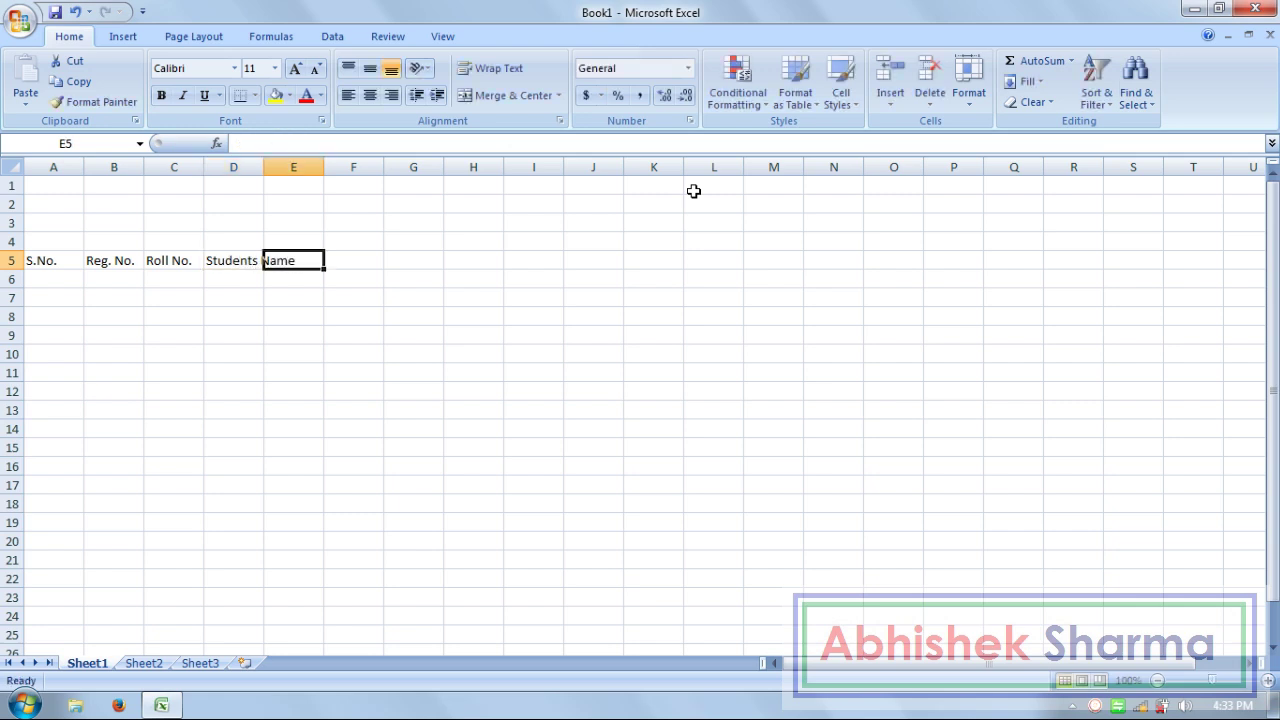
# Step: Add the Hindi and English headings in E5 and F5, completing 'Eng' to 'English'
pyautogui.write('Hindi')
pyautogui.press('Tab')
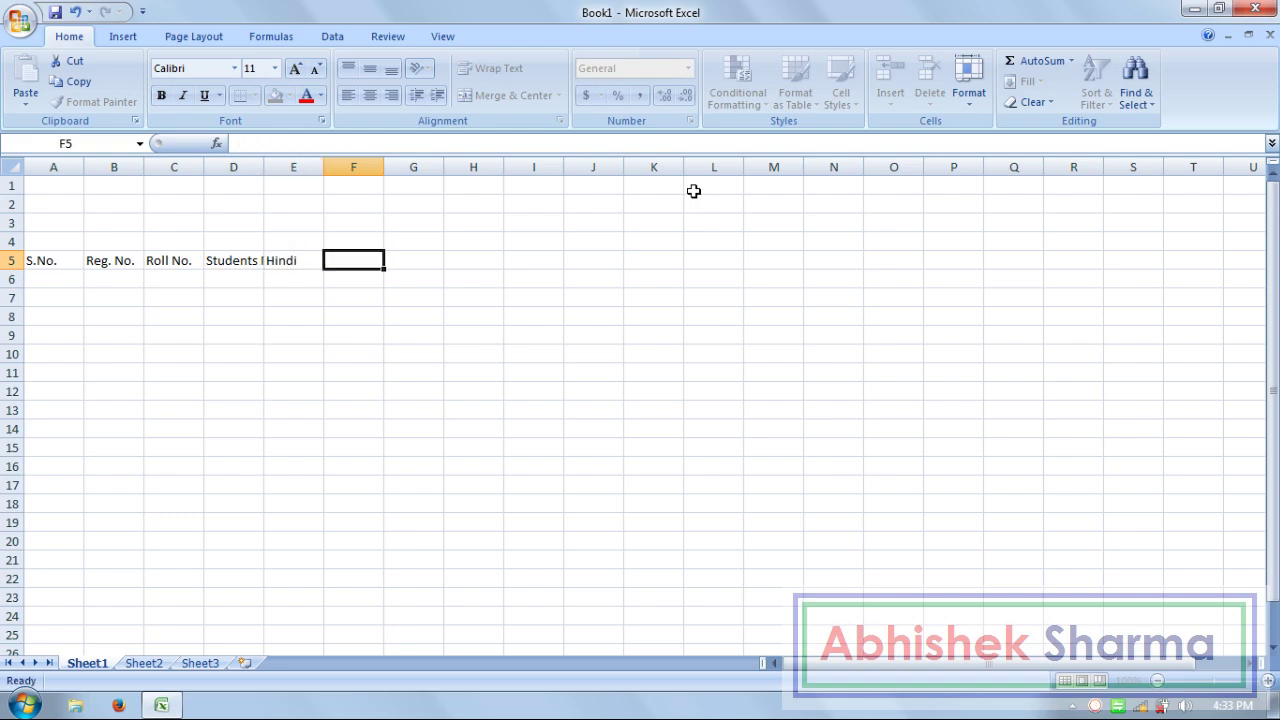
pyautogui.write('W')
pyautogui.press('BackSpace')
pyautogui.write('E')
pyautogui.write('ng')
pyautogui.press('Tab')
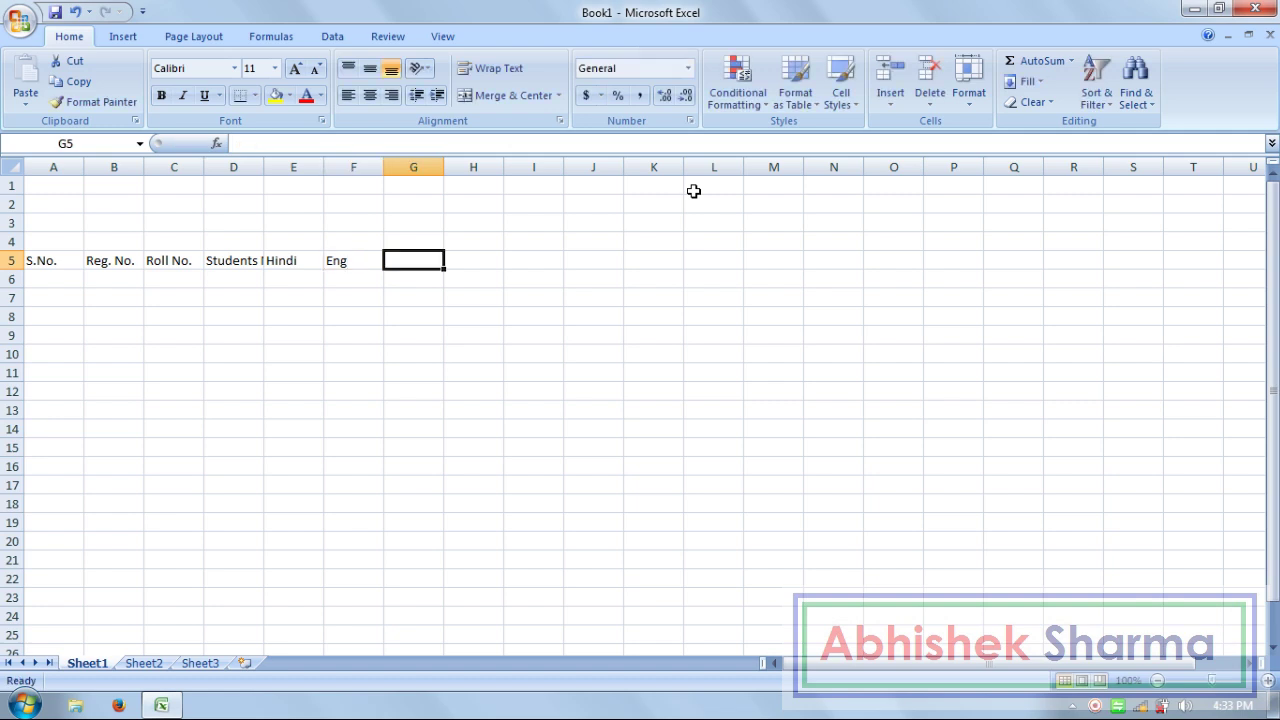
pyautogui.press('Left')
pyautogui.press('F2')
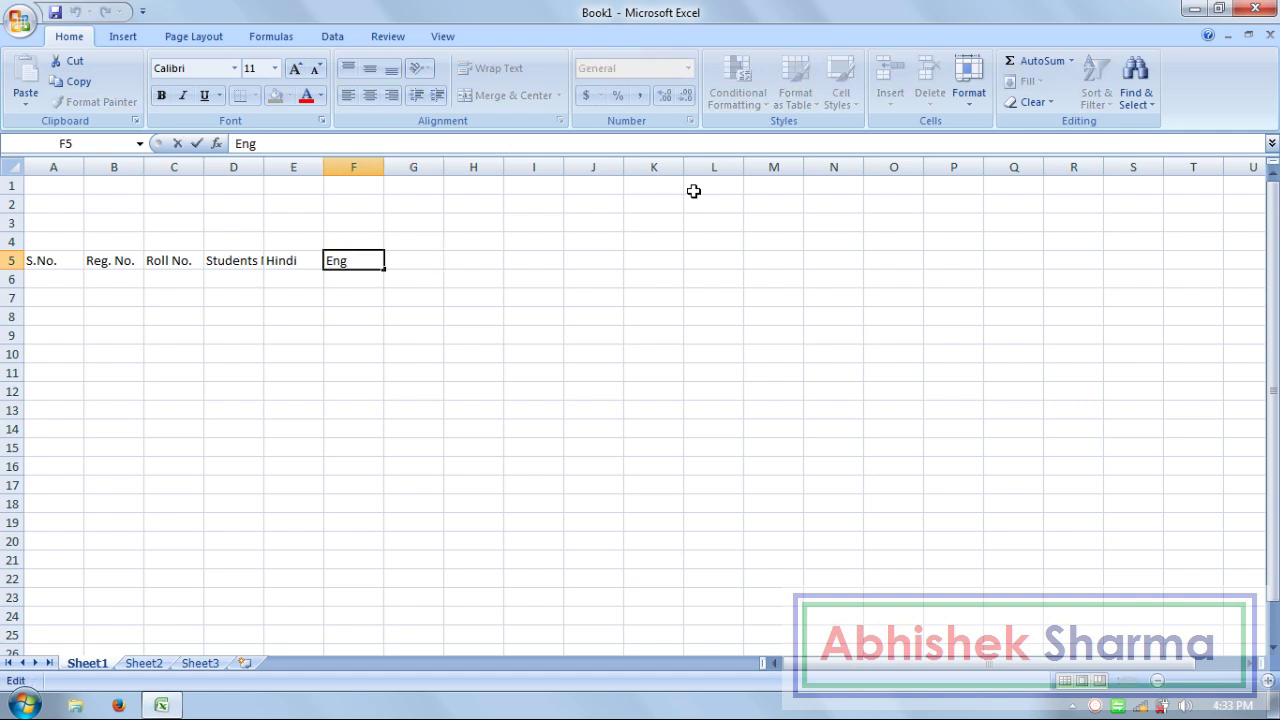
pyautogui.write('lish')
pyautogui.press('Return')
pyautogui.press('Up')
pyautogui.press('Right')
# Step: Enter the headings Math, Science, Computer and Obtain across G5:J5
pyautogui.write('Math')
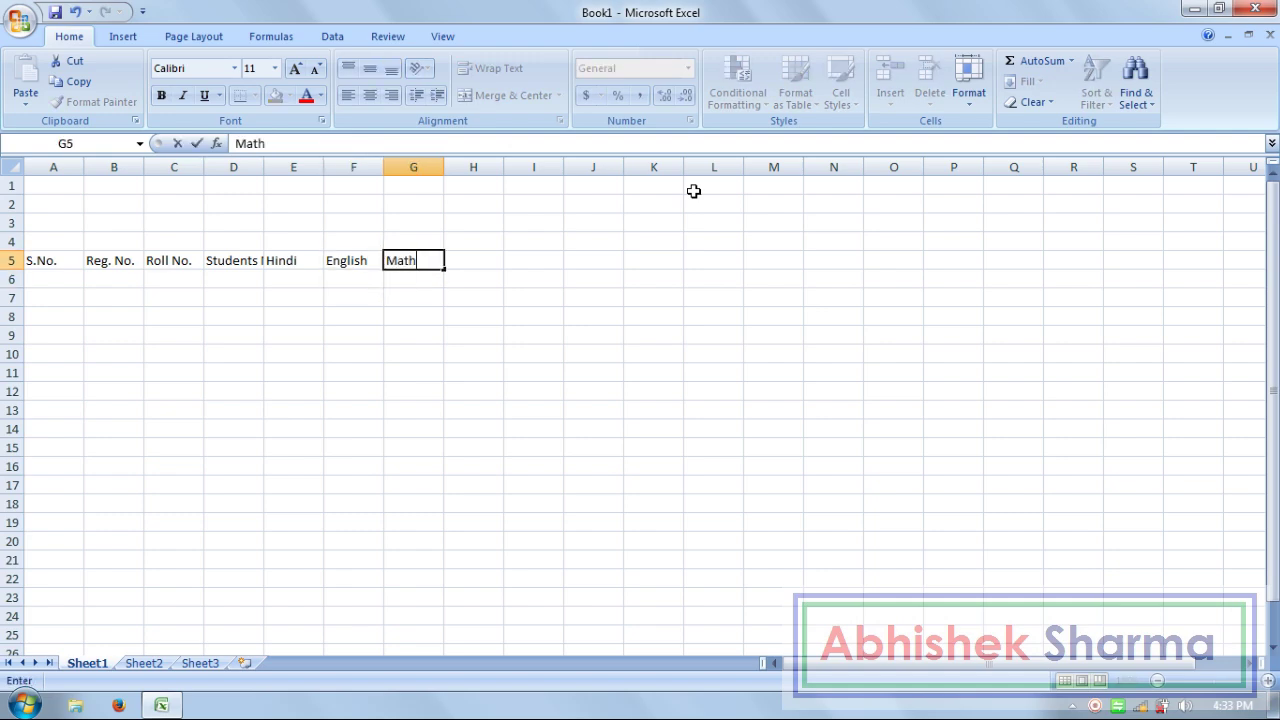
pyautogui.press('Right')
pyautogui.write('Sc')
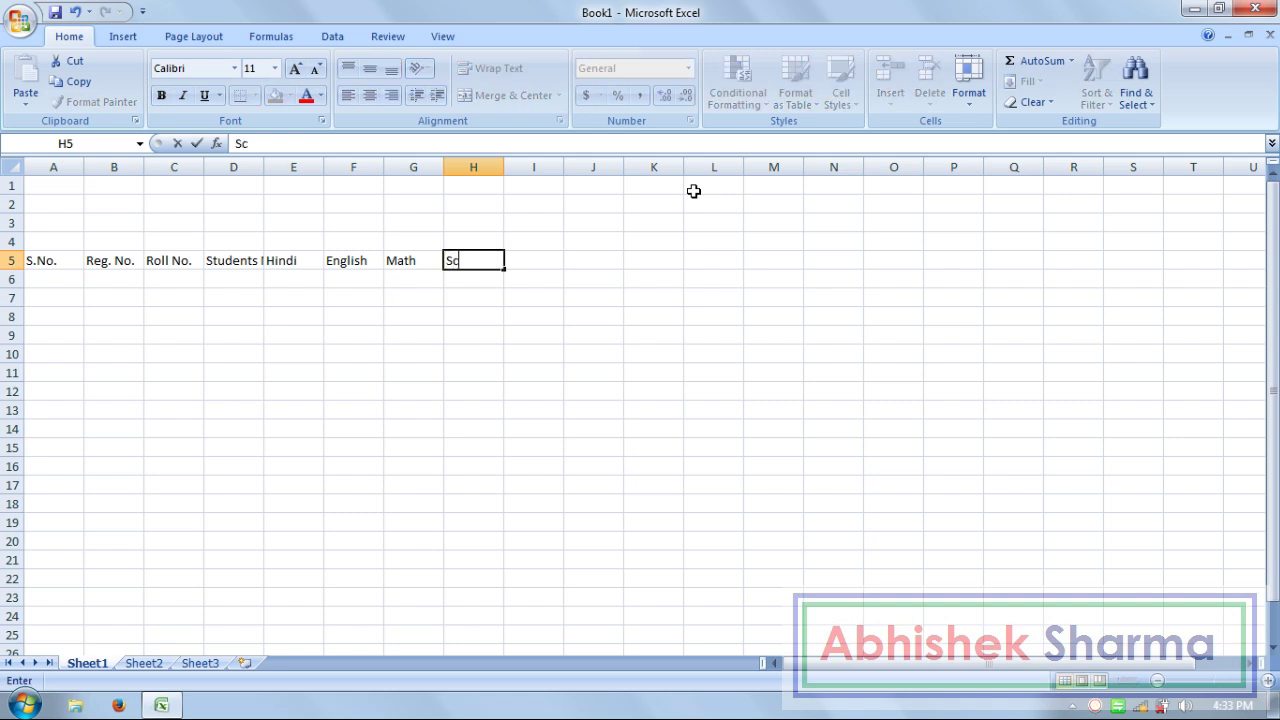
pyautogui.write('ience')
pyautogui.press('Right')
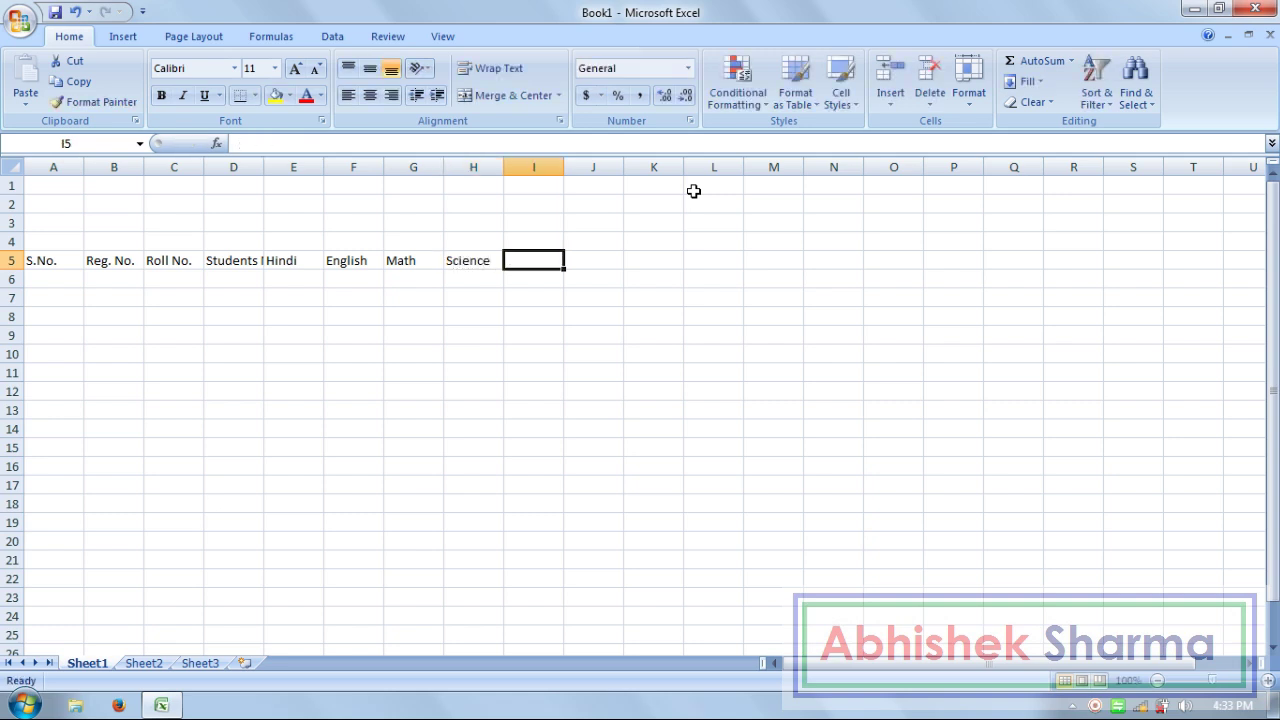
pyautogui.write('Co')
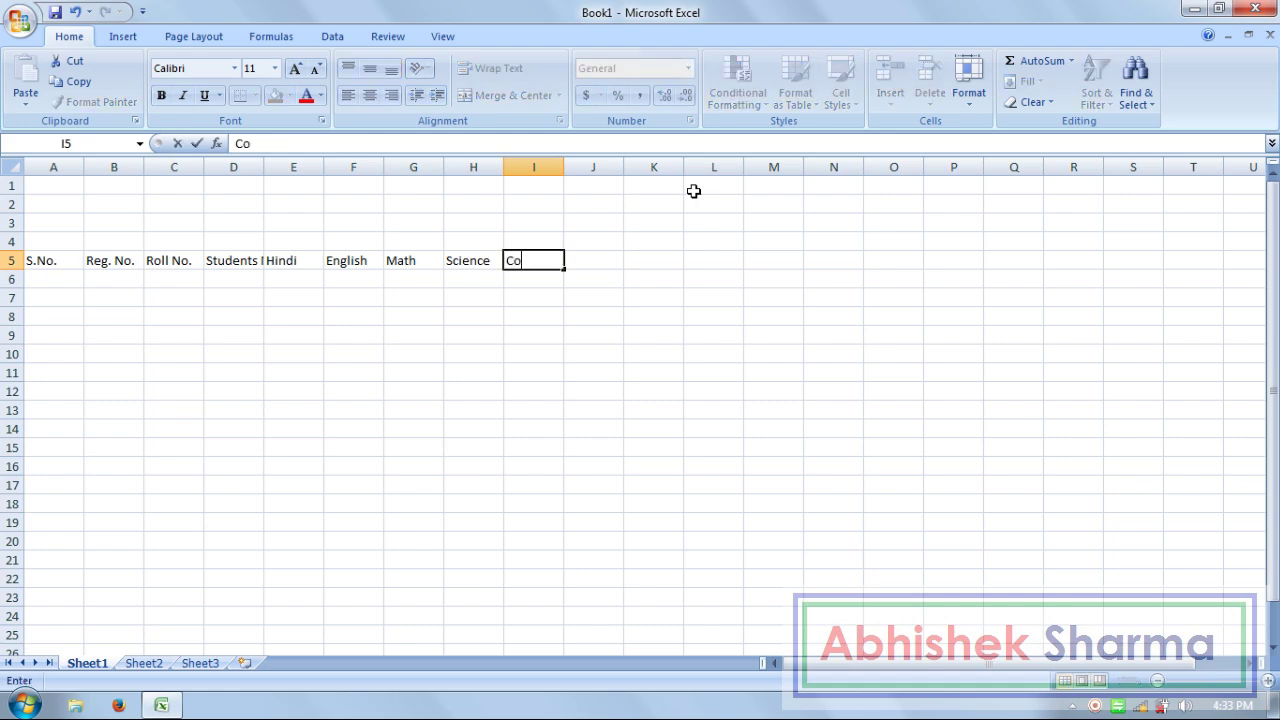
pyautogui.write('mputer')
pyautogui.press('Right')
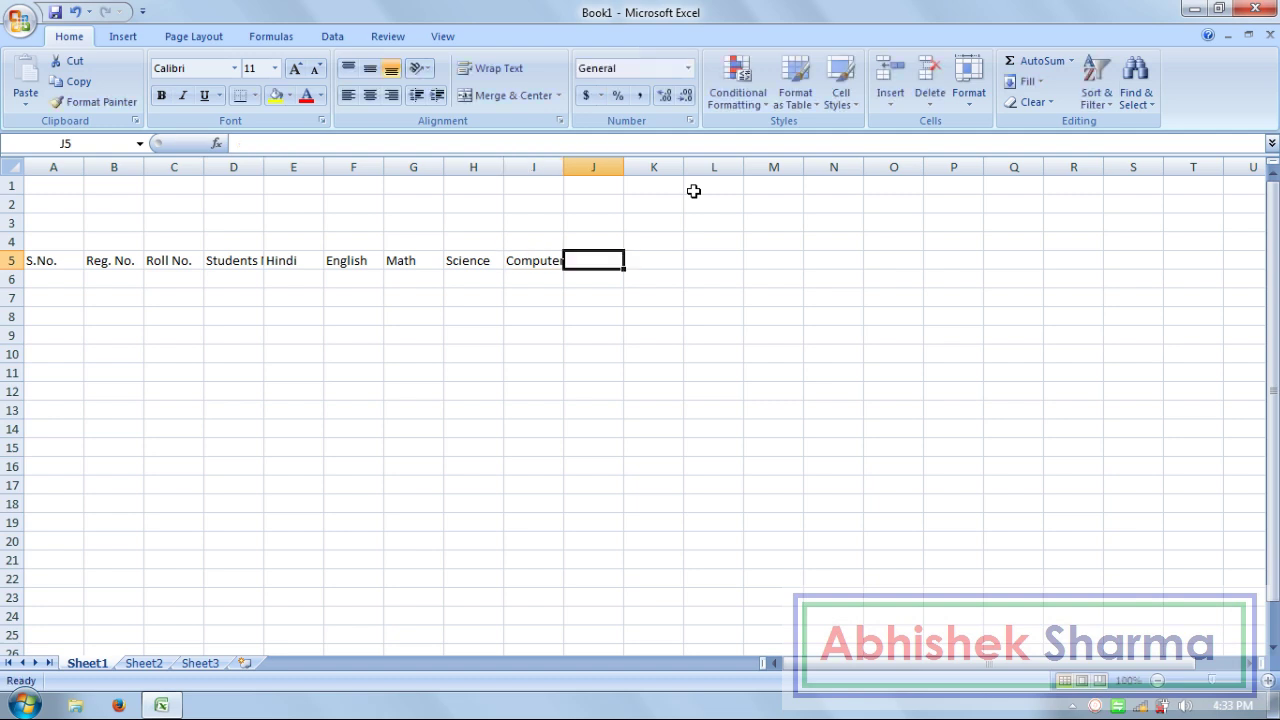
pyautogui.write('Obtain')
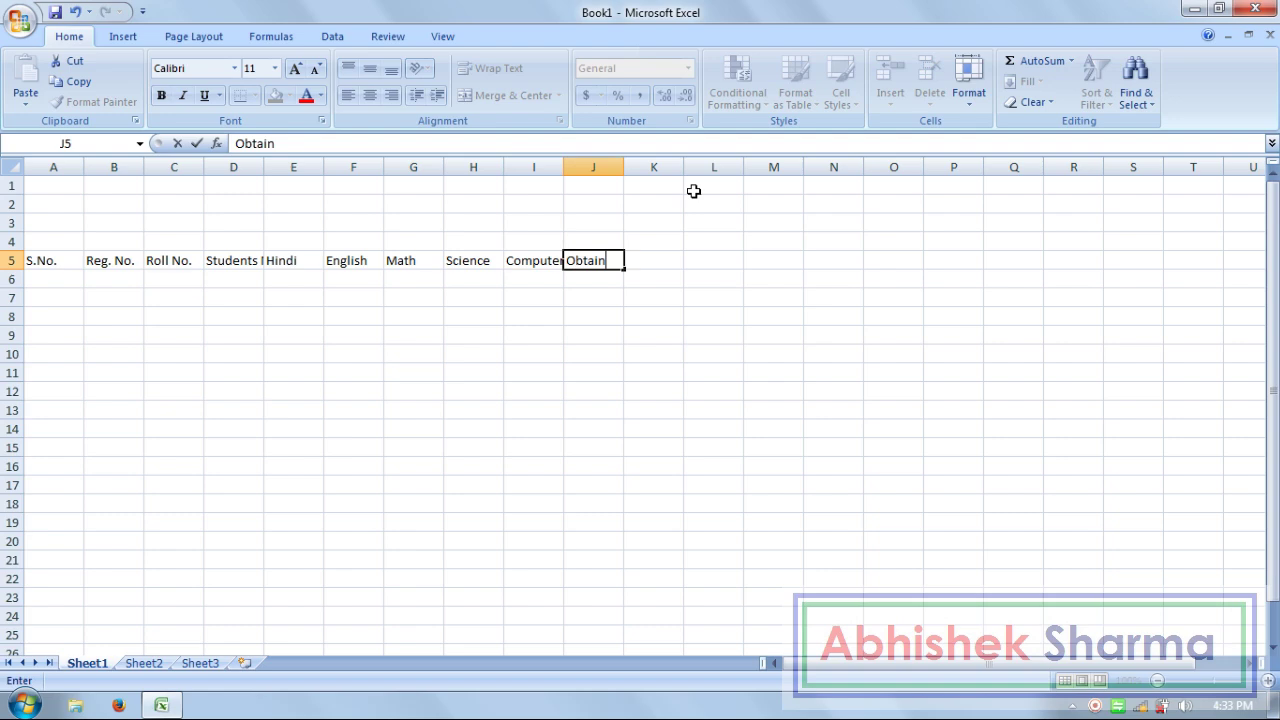
pyautogui.press('Right')
# Step: Enter the headings Total, Percentage, Rank and Remark across K5:N5
pyautogui.write('T')
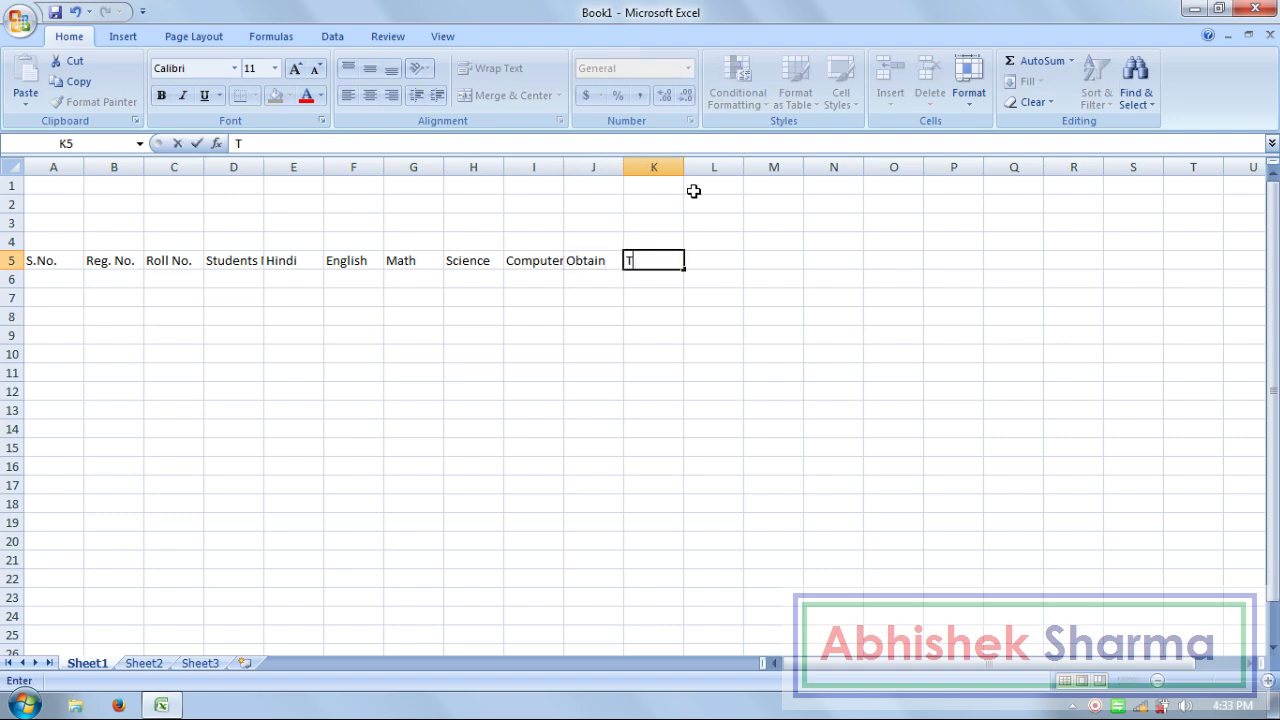
pyautogui.write('otal')
pyautogui.press('Right')
pyautogui.write('P')
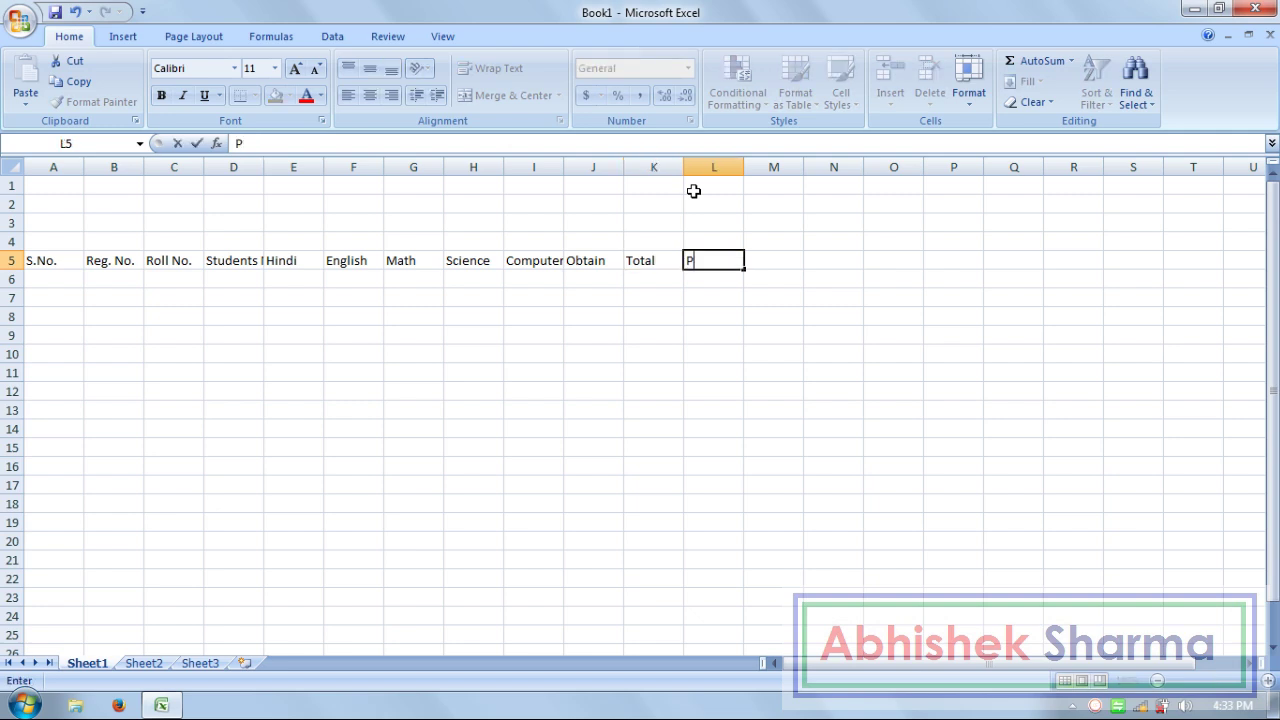
pyautogui.write('ercentag')
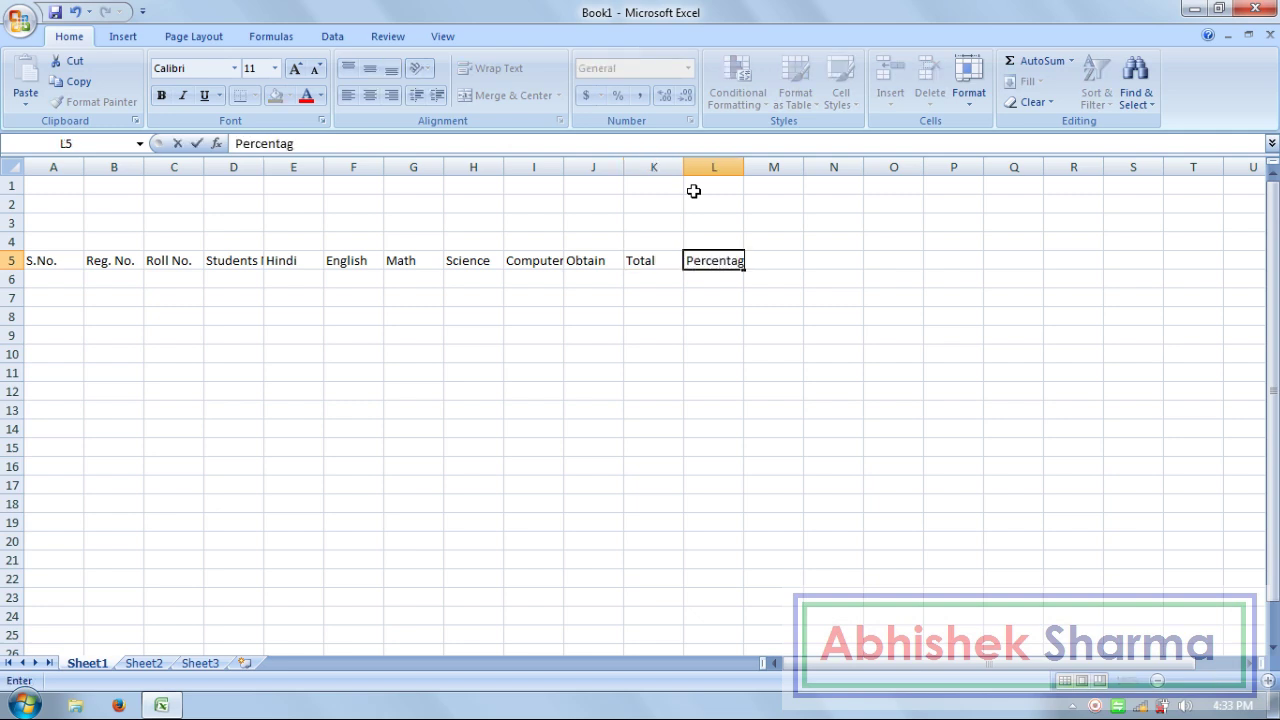
pyautogui.write('e')
pyautogui.press('Right')
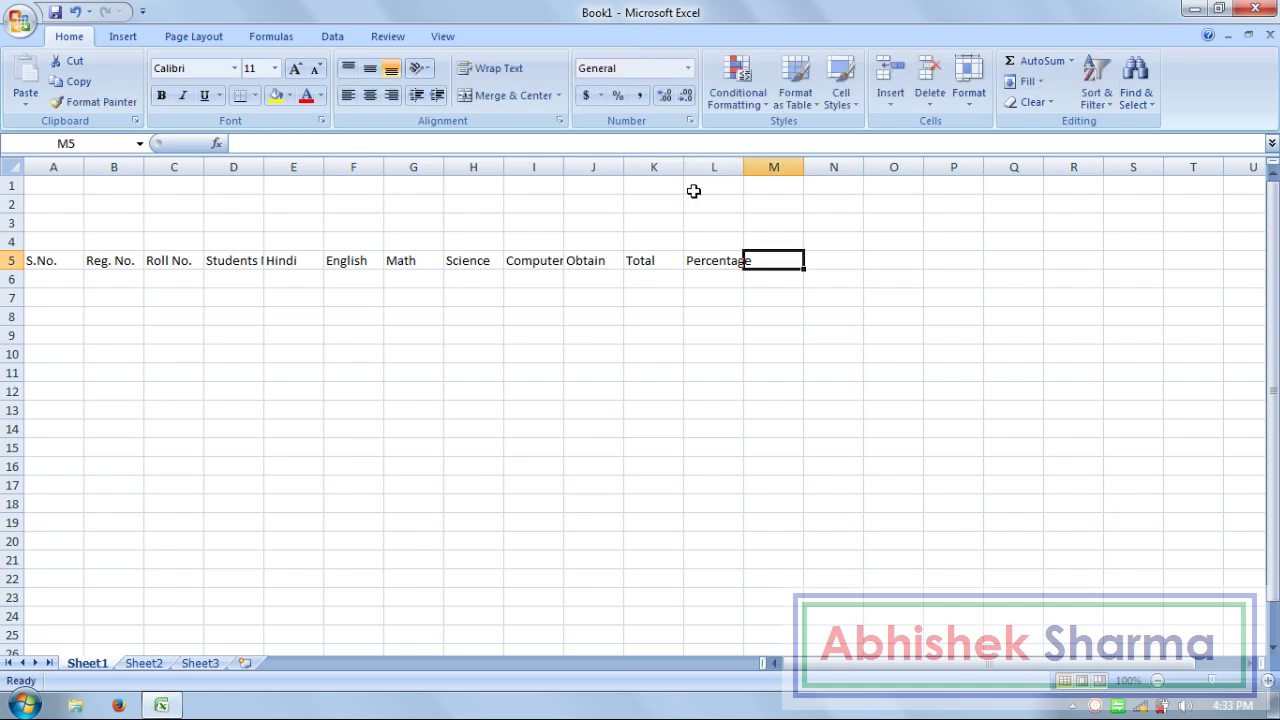
pyautogui.write('Rank')
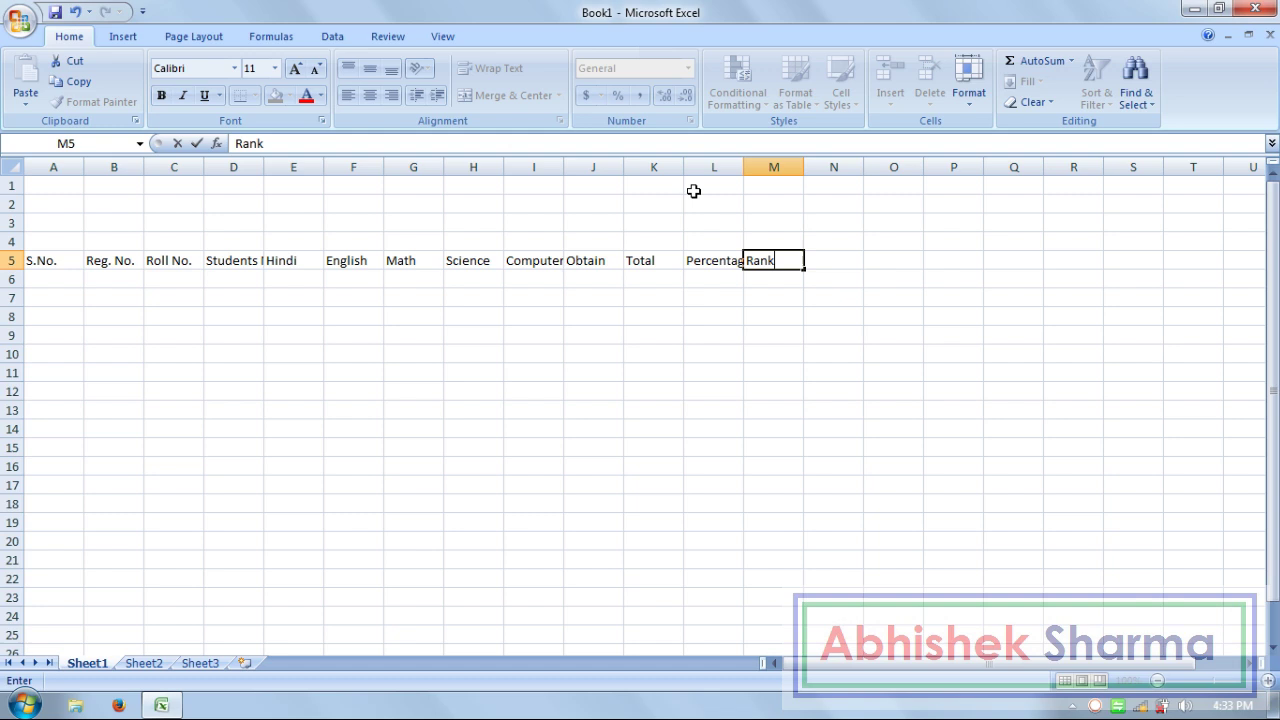
pyautogui.press('Right')
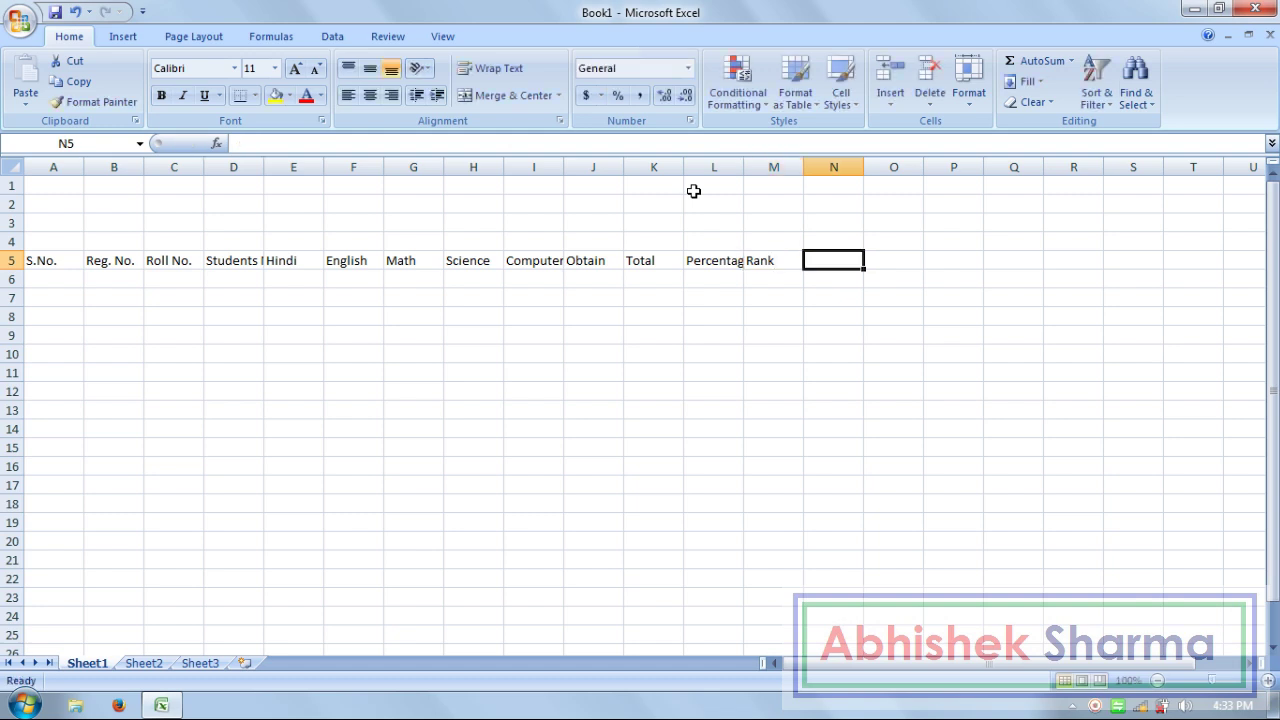
pyautogui.write('Remar')
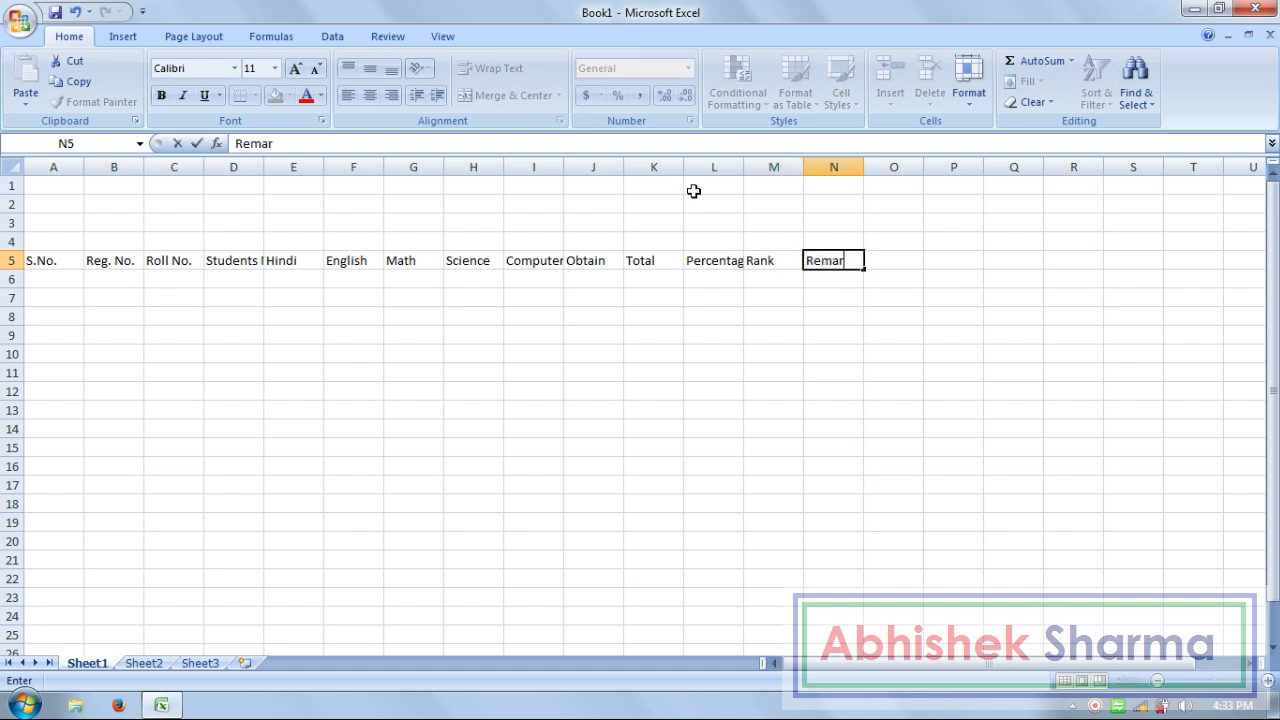
pyautogui.write('k')
pyautogui.press('Return')
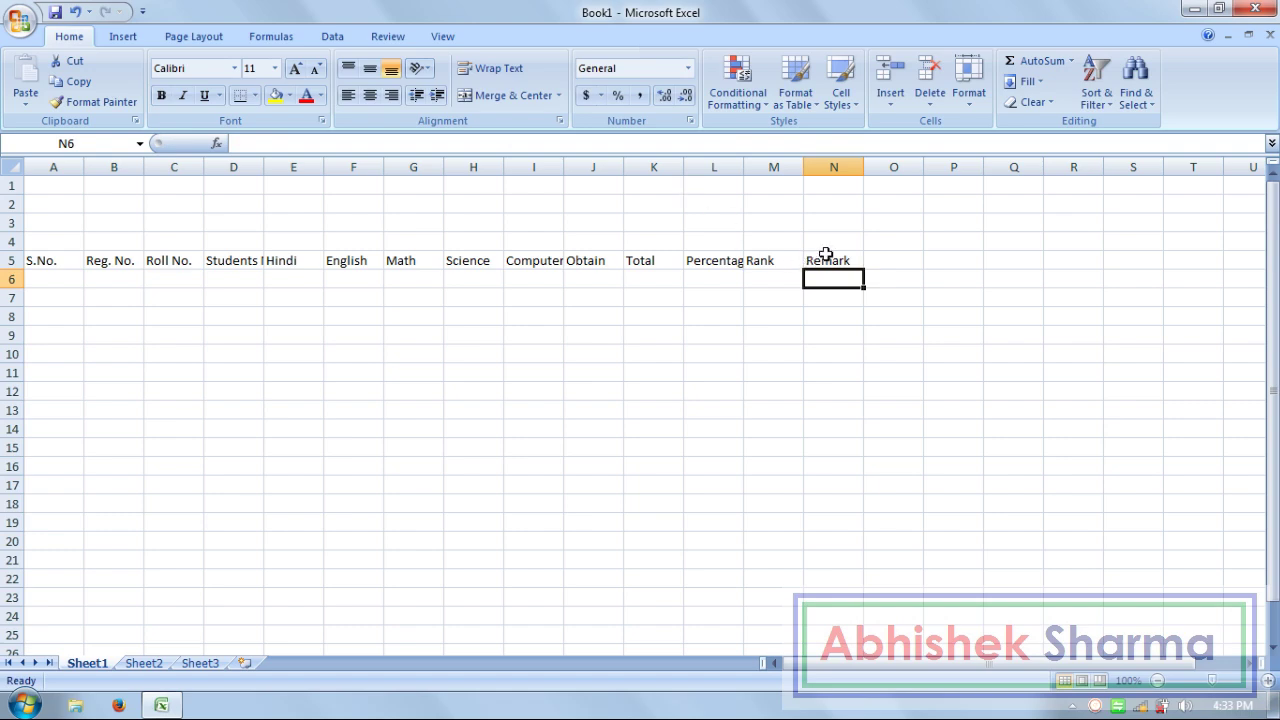
# Step: Merge A5:A6 so the S.No. heading spans rows 5 and 6
pyautogui.moveTo(825, 254); pyautogui.dragTo(43, 259)
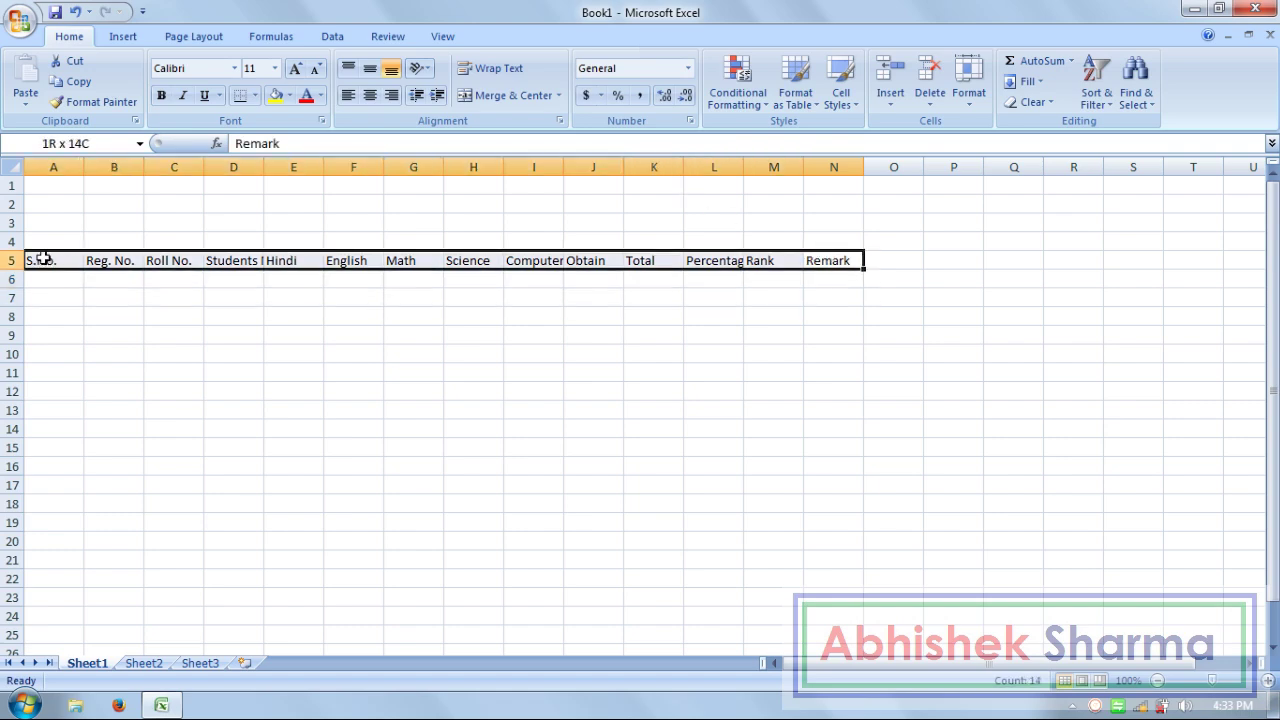
pyautogui.click(114, 277)
pyautogui.moveTo(62, 244); pyautogui.dragTo(60, 254)
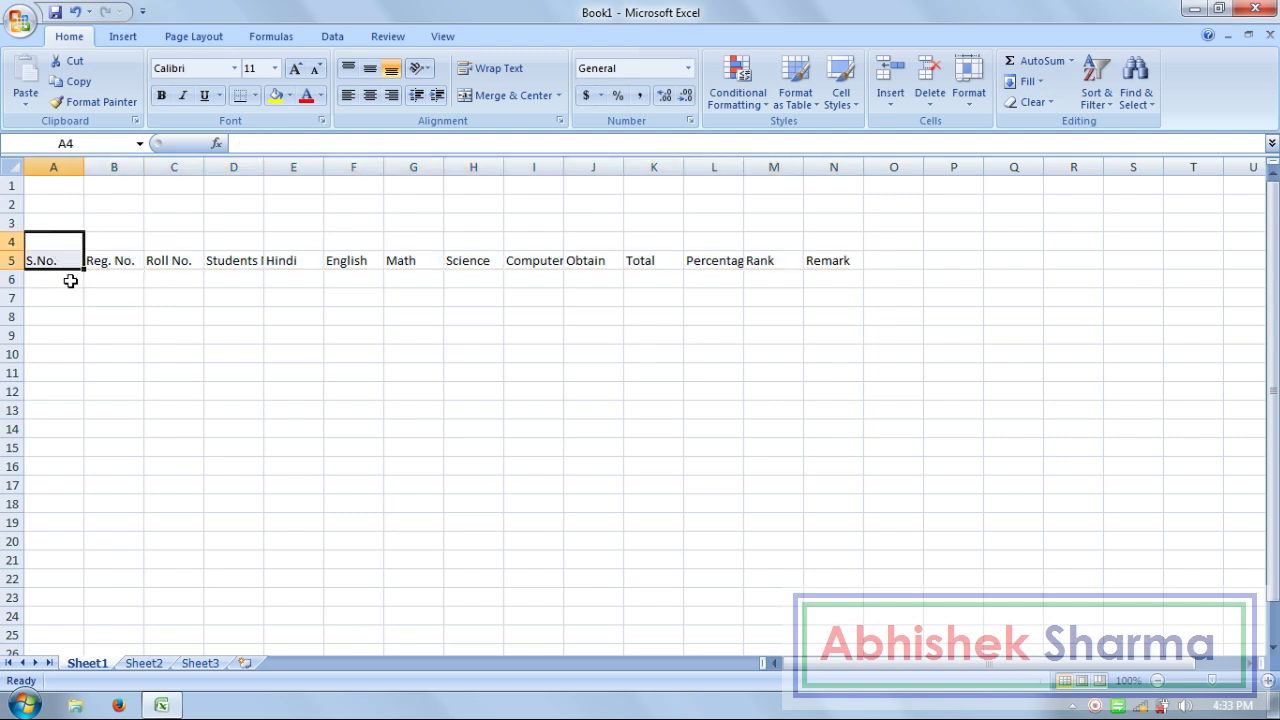
pyautogui.click(70, 281)
pyautogui.moveTo(46, 259)
pyautogui.mouseDown()
pyautogui.moveTo(48, 279)
pyautogui.moveTo(108, 271)
pyautogui.mouseUp()
pyautogui.click(510, 97)
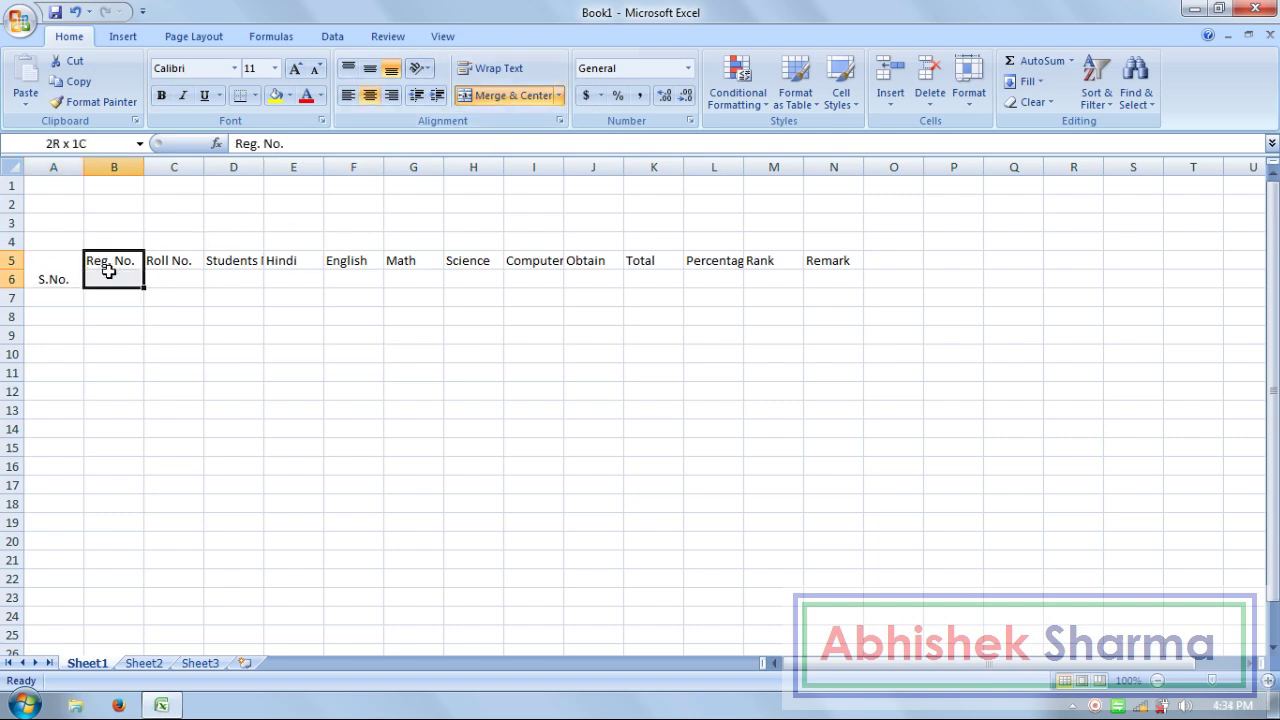
# Step: Merge the Reg. No., Roll No., Students Name, Hindi, English, Math and Science headings across rows 5–6
pyautogui.click(470, 95)
pyautogui.moveTo(189, 257)
pyautogui.mouseDown()
pyautogui.moveTo(175, 279)
pyautogui.moveTo(243, 257)
pyautogui.moveTo(300, 280)
pyautogui.moveTo(423, 266)
pyautogui.moveTo(415, 280)
pyautogui.moveTo(528, 287)
pyautogui.moveTo(528, 252)
pyautogui.moveTo(580, 278)
pyautogui.moveTo(817, 279)
pyautogui.moveTo(68, 266)
pyautogui.mouseUp()
pyautogui.click(470, 95)
pyautogui.click(480, 95)
pyautogui.click(492, 95)
pyautogui.click(480, 95)
pyautogui.click(486, 95)
pyautogui.click(486, 95)
# Step: Merge the Computer, Obtain, Total, Percentage, Remark and Rank headings across rows 5–6
pyautogui.click(486, 95)
pyautogui.click(486, 95)
pyautogui.click(495, 95)
pyautogui.click(500, 98)
pyautogui.click(490, 95)
pyautogui.click(565, 325)
pyautogui.click(474, 97)
# Step: Center the text across the B5:N6 header block and make all headings bold
pyautogui.click(634, 354)
pyautogui.click(505, 95)
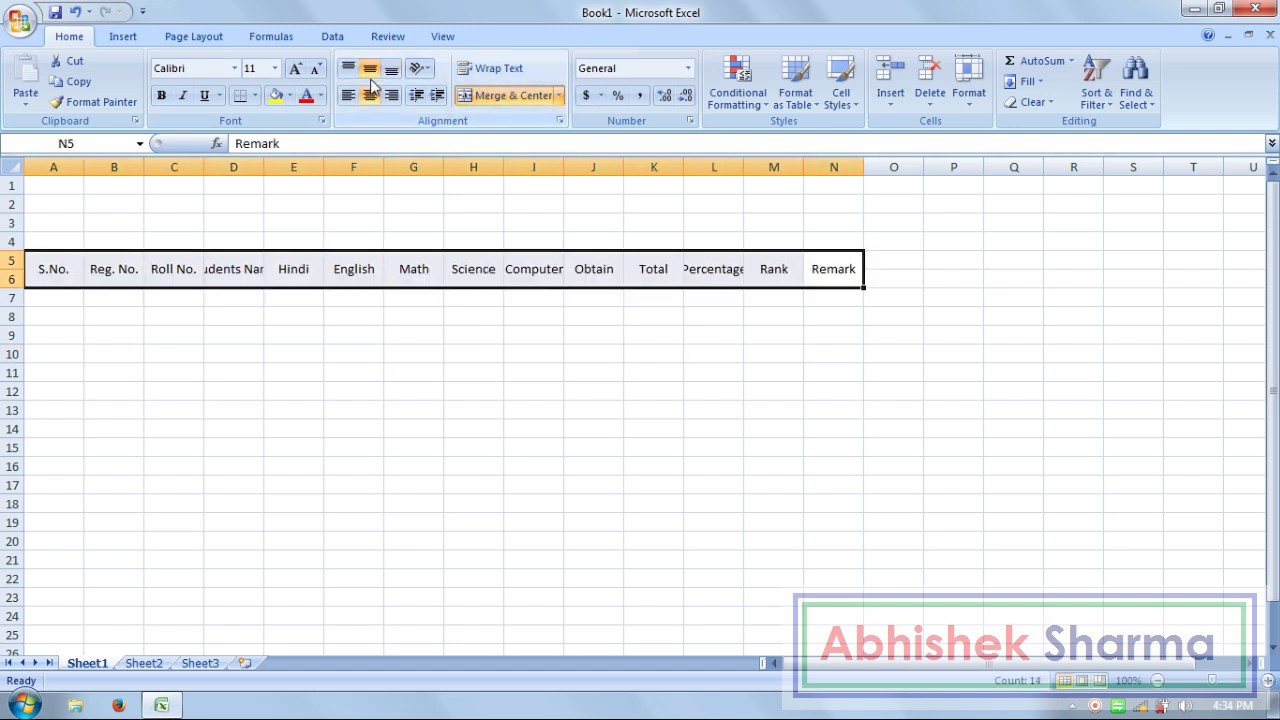
pyautogui.click(163, 100)
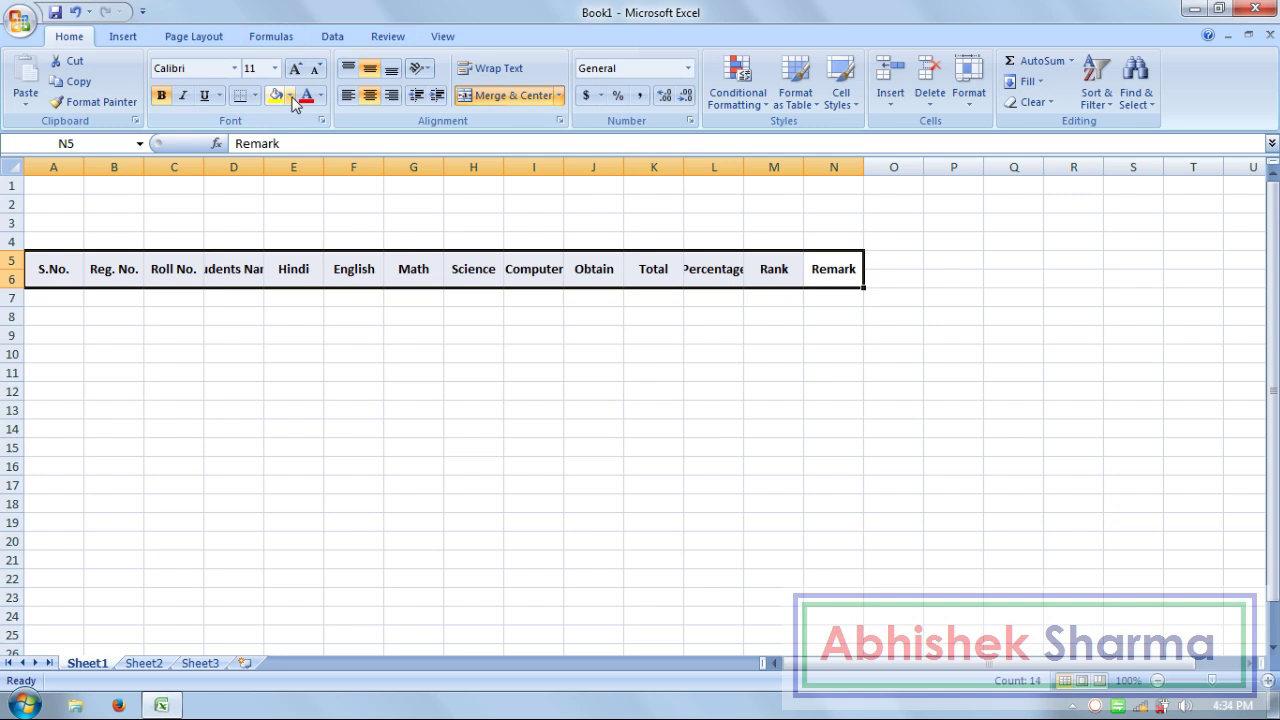
# Step: Give the header cells a dark orange fill and white font colour
pyautogui.click(291, 96)
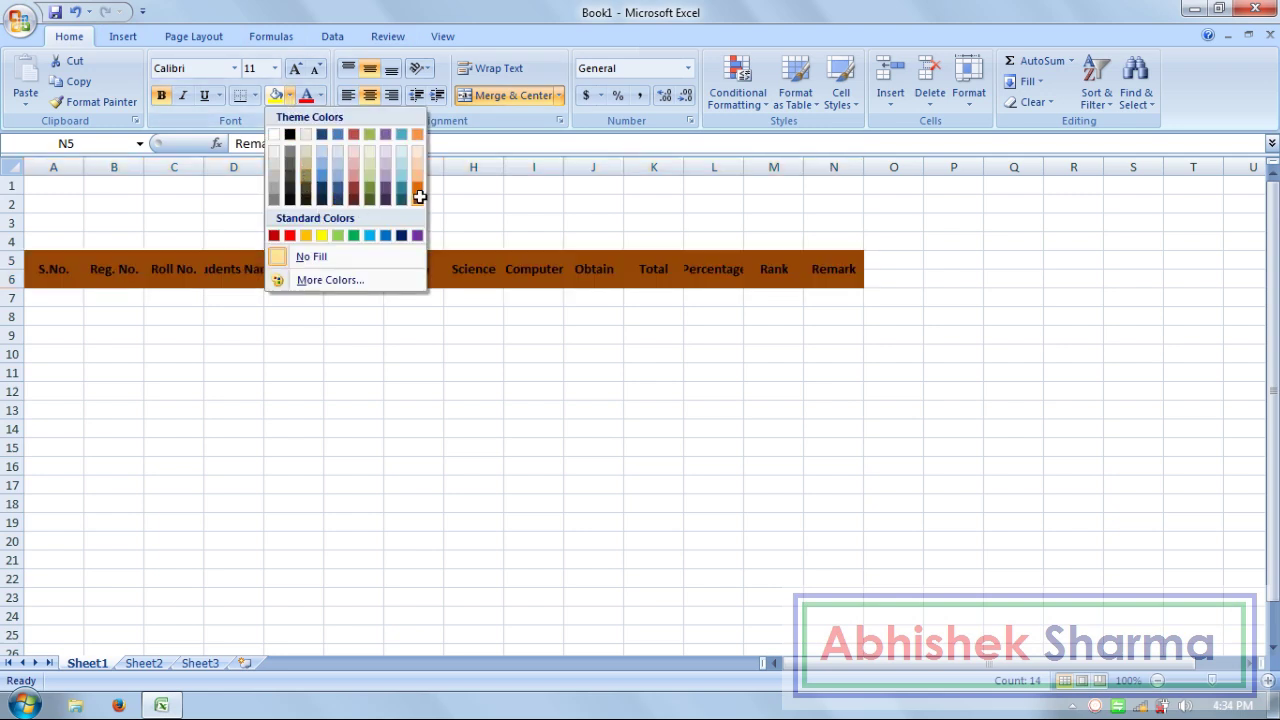
pyautogui.click(419, 196)
pyautogui.click(320, 96)
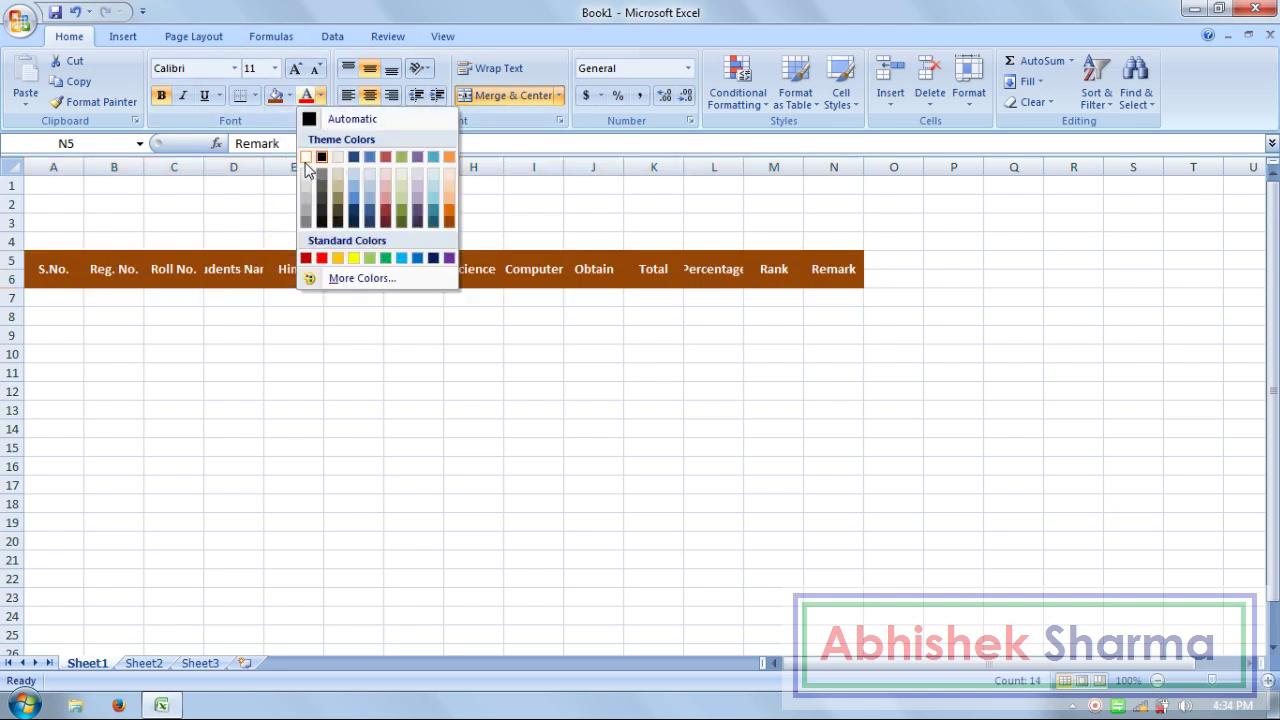
pyautogui.click(306, 158)
pyautogui.click(255, 338)
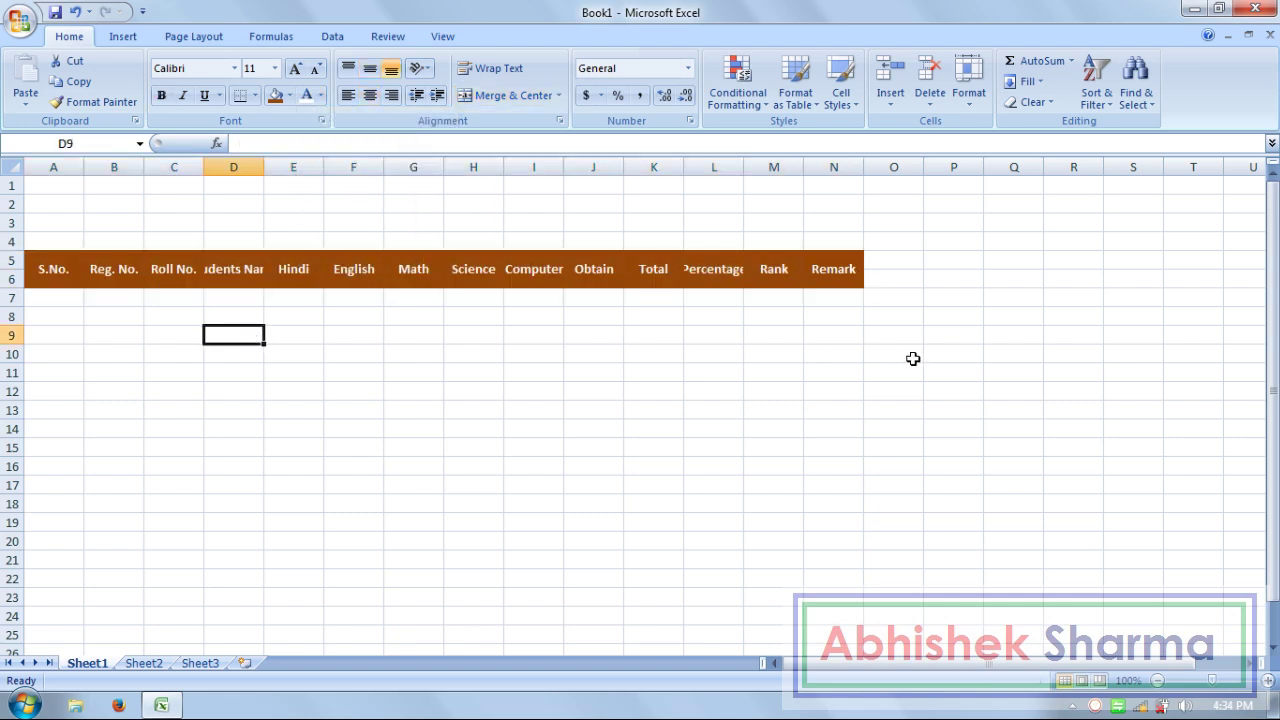
# Step: AutoFit the widths of columns A–N to their header text
pyautogui.moveTo(848, 274); pyautogui.dragTo(57, 256)
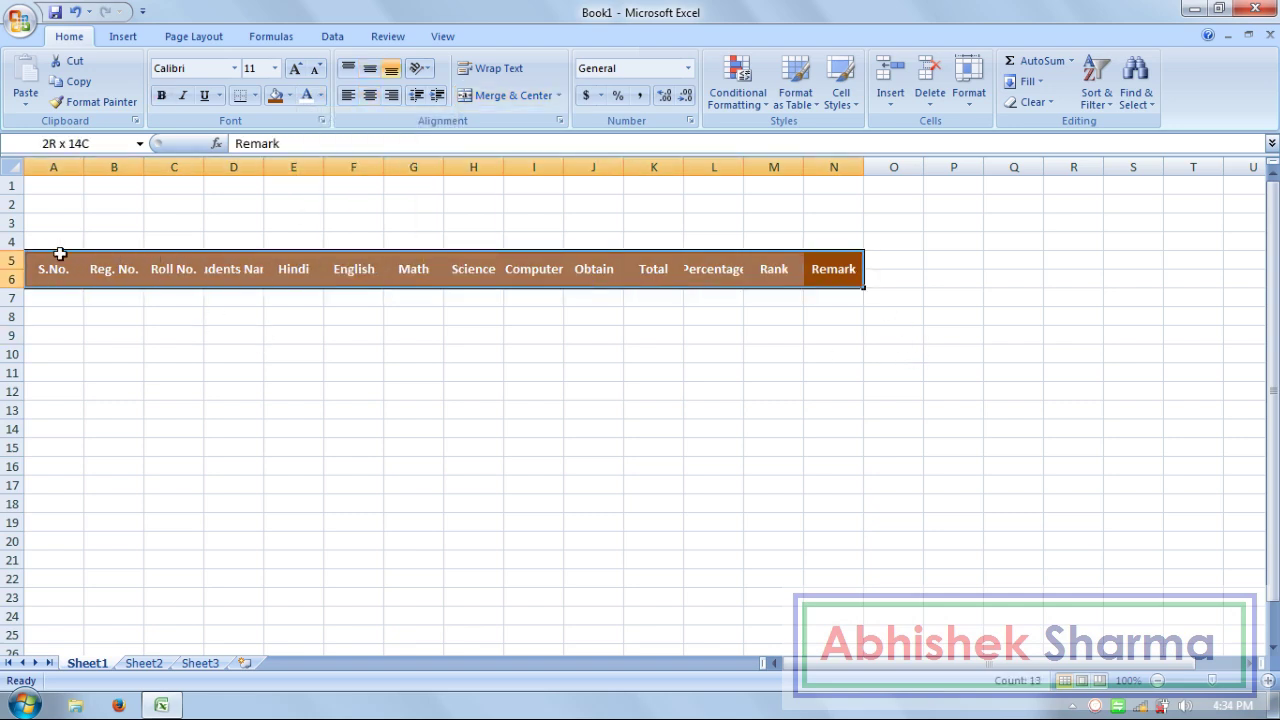
pyautogui.click(970, 98)
pyautogui.click(1016, 211)
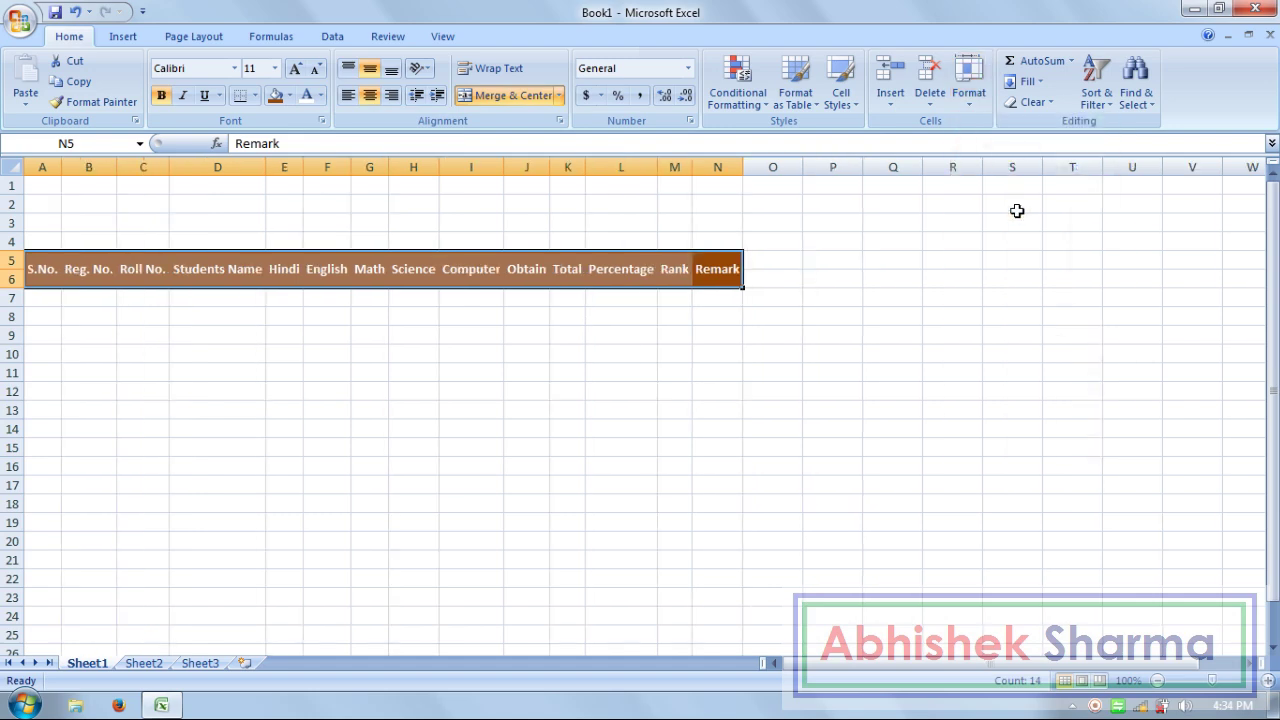
pyautogui.click(450, 485)
pyautogui.click(38, 280)
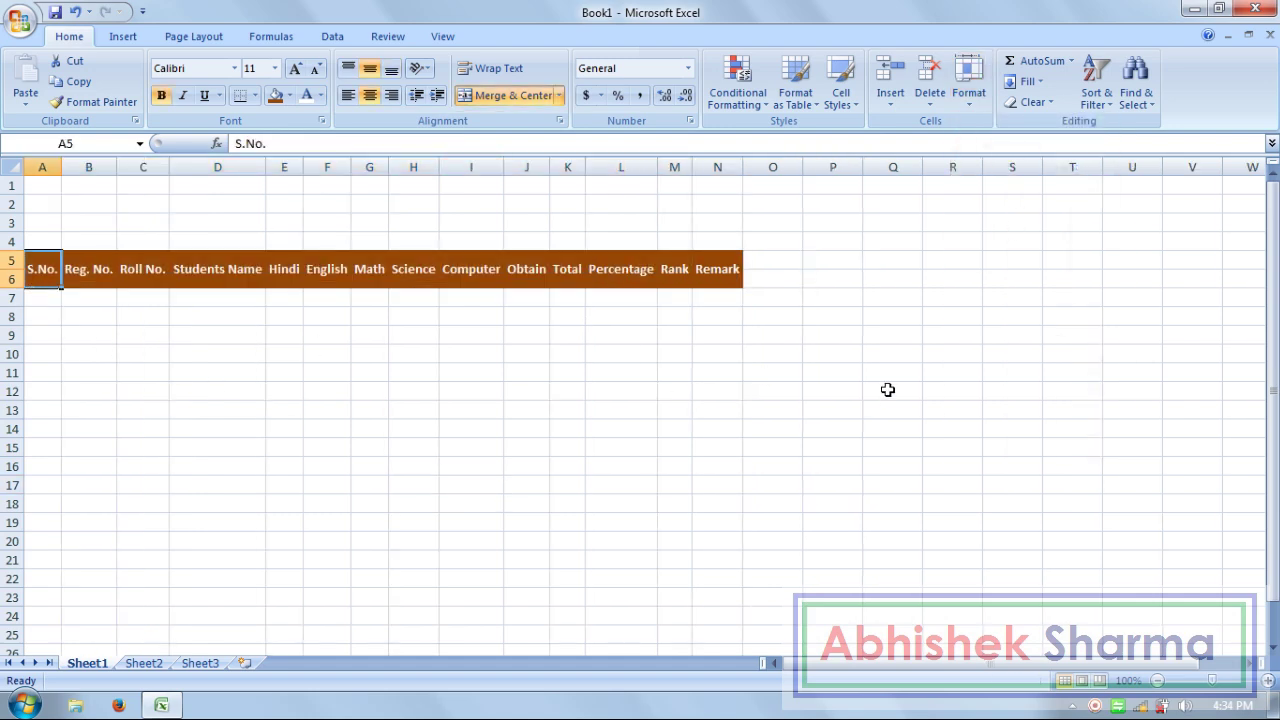
# Step: Enter serial numbers 1 through 10 in A7:A16
pyautogui.press('Down')
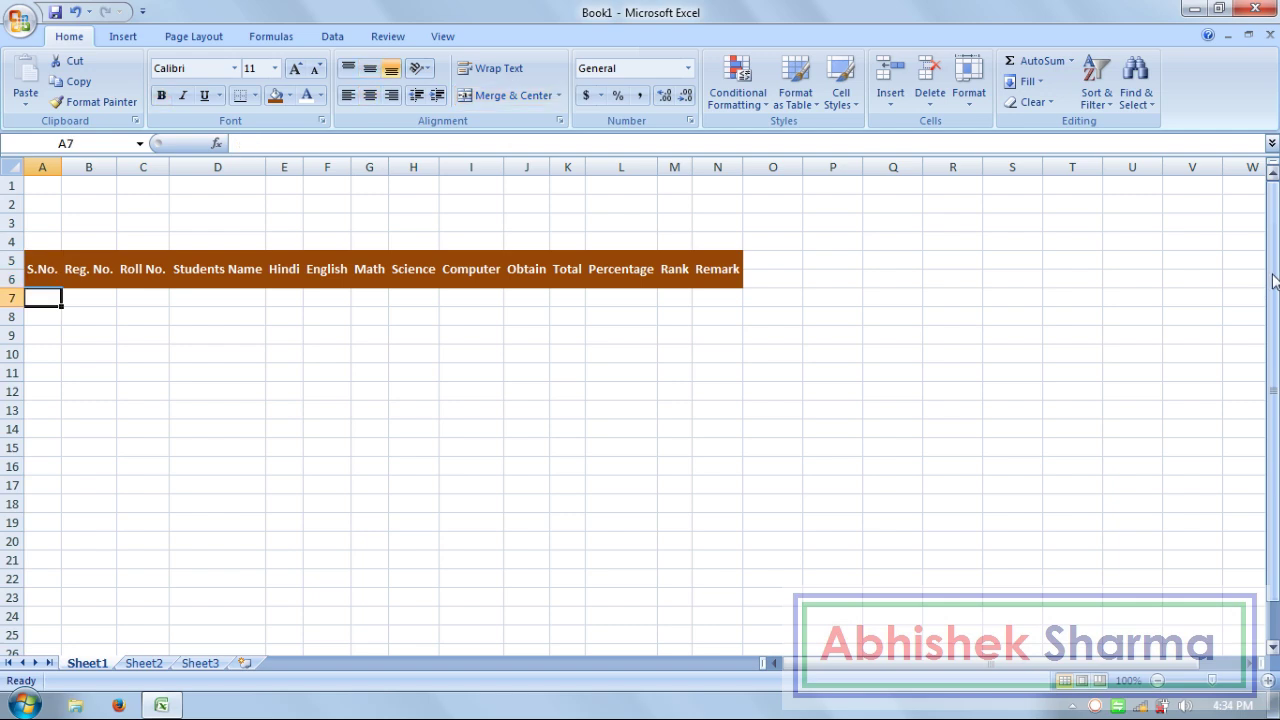
pyautogui.write('1 2 3 4 5 6 7 ')
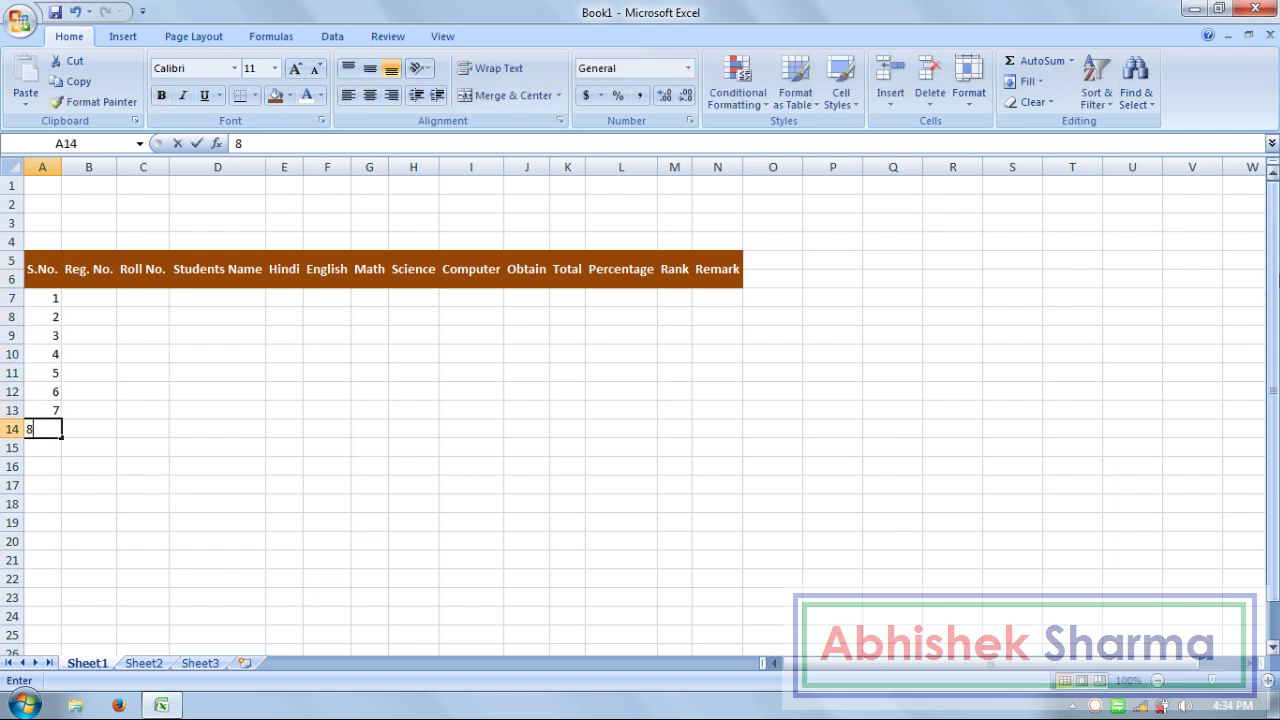
pyautogui.write('8')
pyautogui.press('Return')
pyautogui.write('9')
pyautogui.press('Return')
pyautogui.write('10')
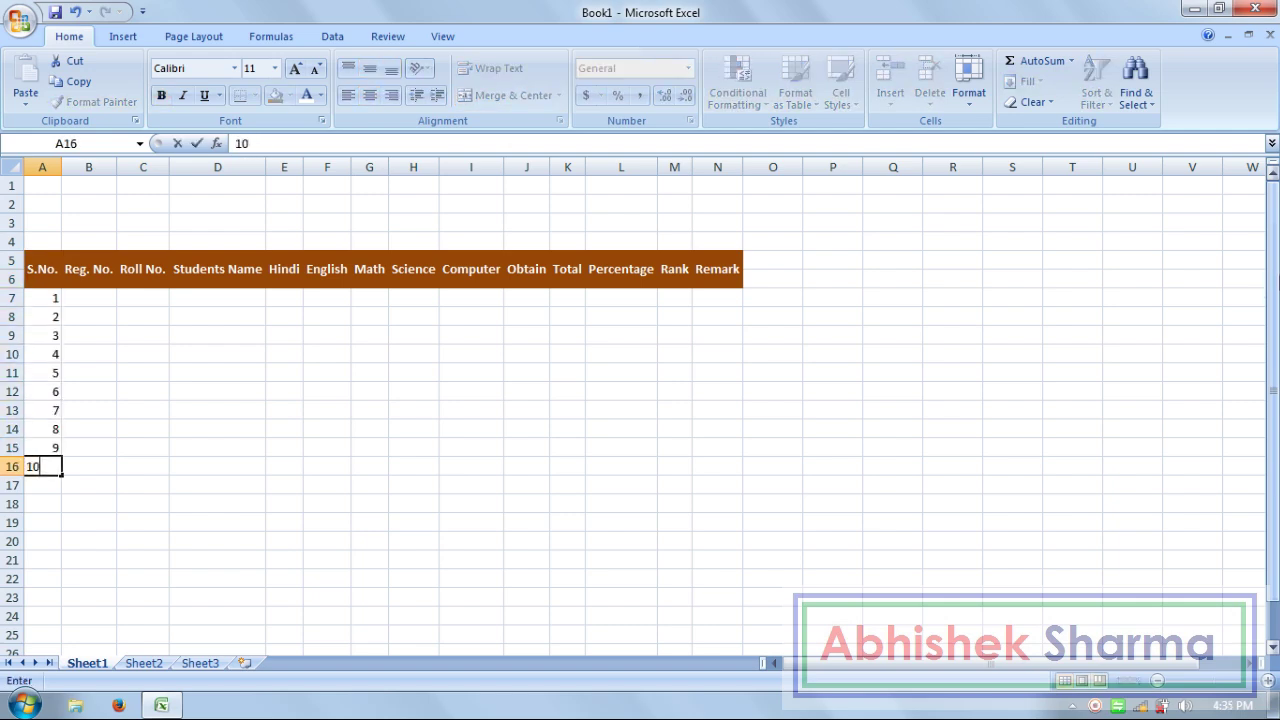
pyautogui.press('Return')
pyautogui.click(81, 296)
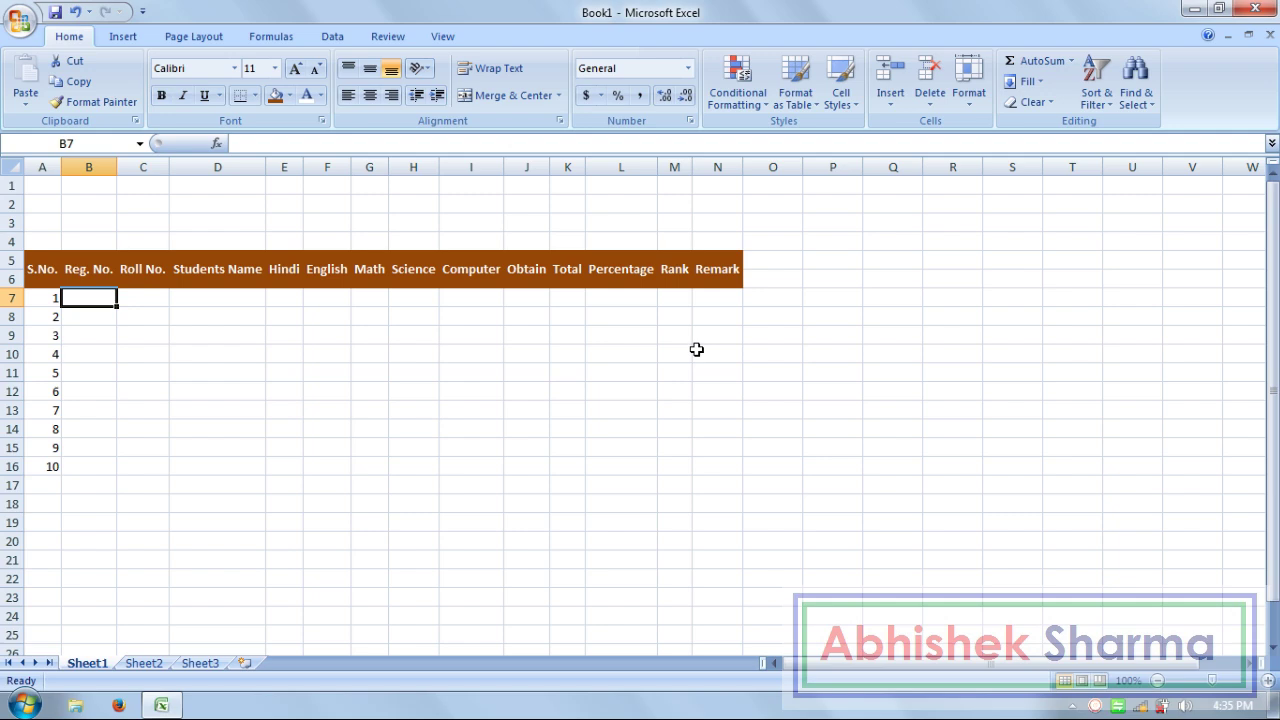
# Step: Enter 12301/2017 in B7 and fill it down through B16 with Ctrl+D
pyautogui.write('1230')
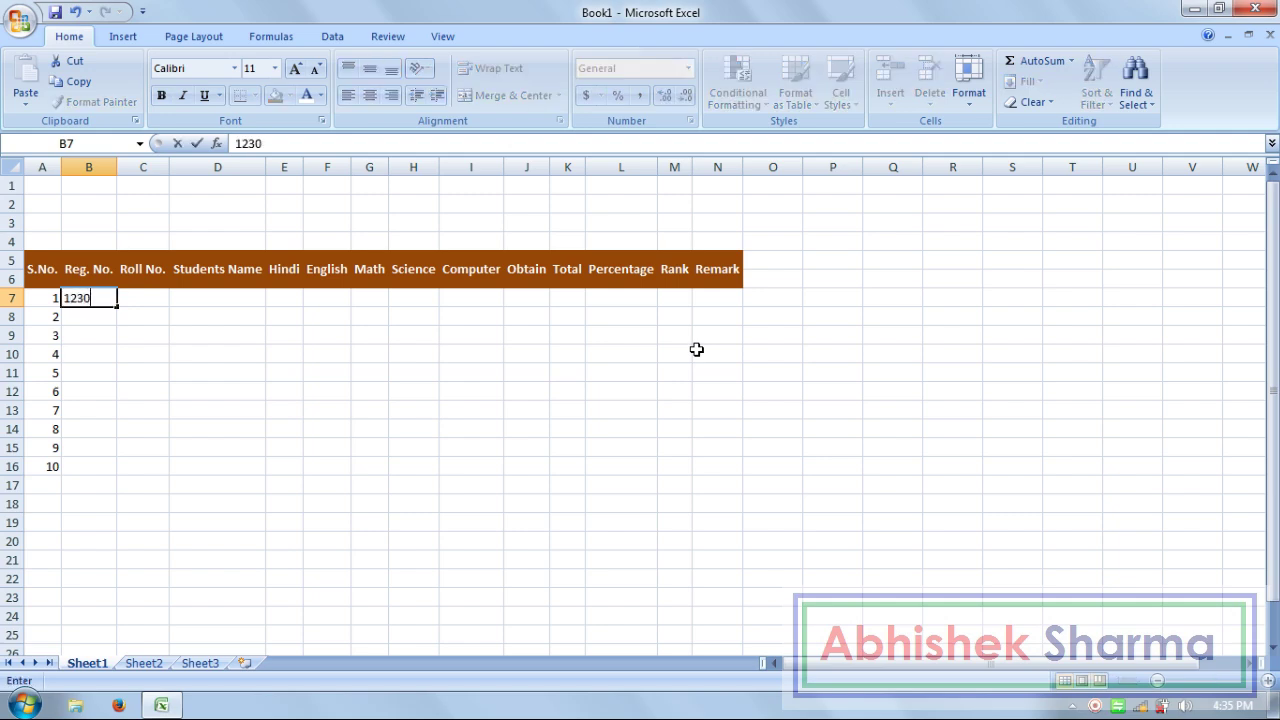
pyautogui.write('1/')
pyautogui.write('2017')
pyautogui.press('Return')
pyautogui.press('Up')
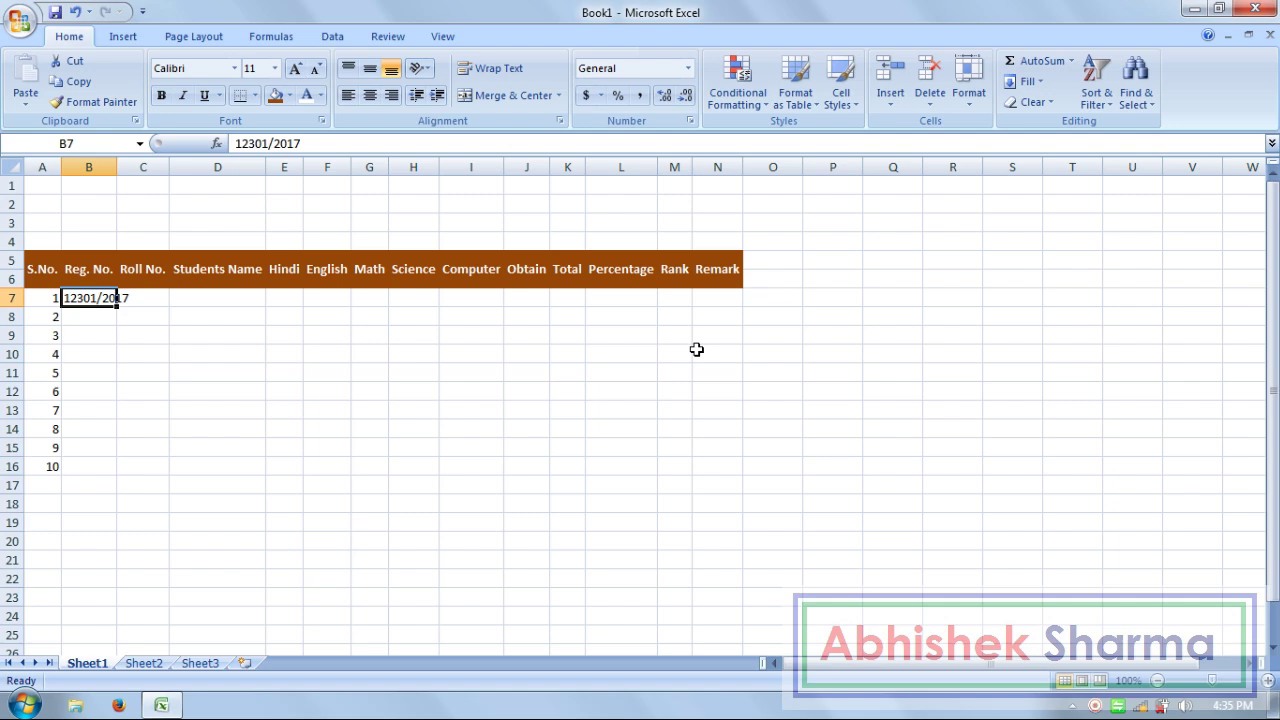
pyautogui.press('Down')
pyautogui.press('Up')
pyautogui.press('Down')
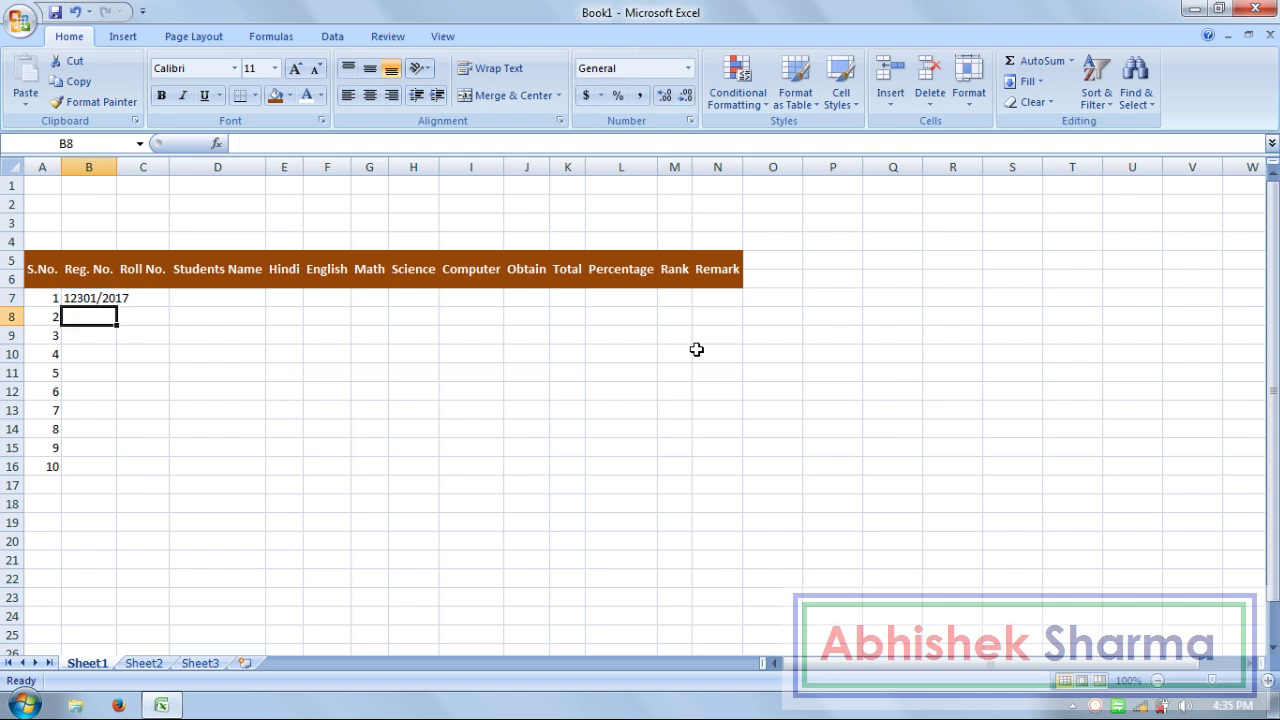
pyautogui.press('Up')
pyautogui.press('Down')
pyautogui.press('Up')
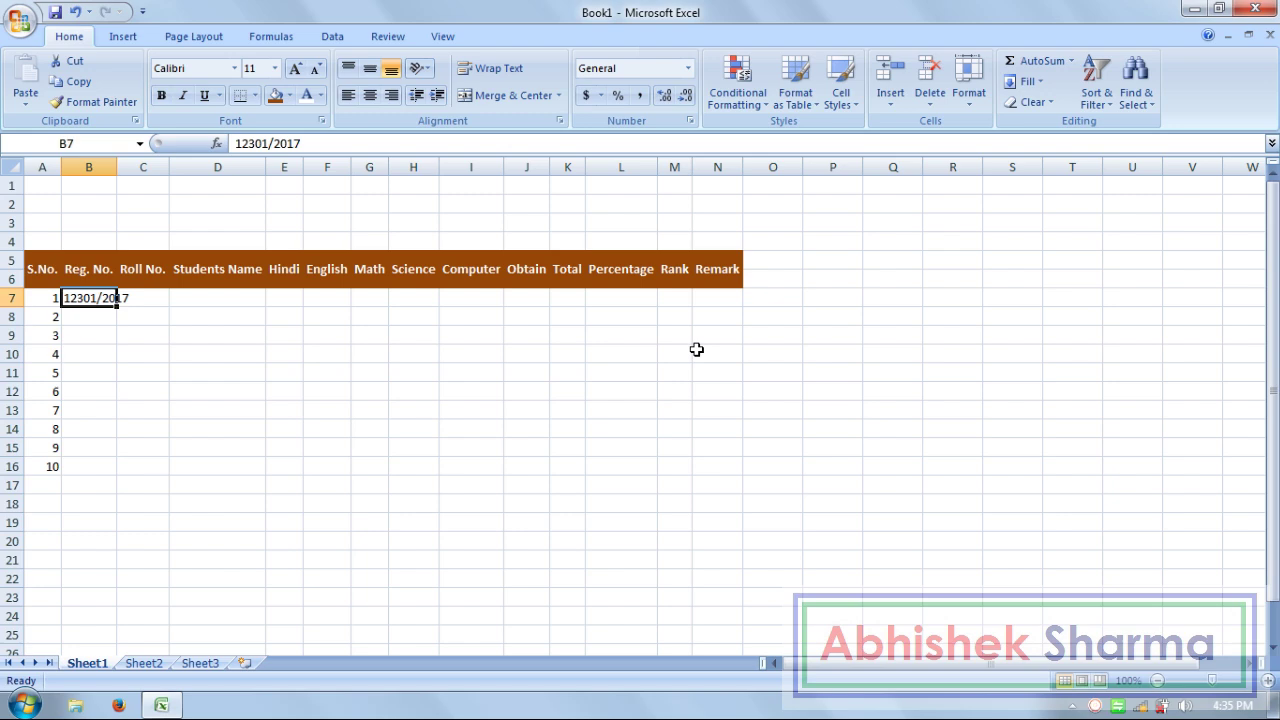
pyautogui.hotkey('shift', 'Down')
pyautogui.hotkey('shift', 'Down')
pyautogui.hotkey('shift', 'Down')
pyautogui.hotkey('shift', 'Down')
pyautogui.hotkey('shift', 'Down')
pyautogui.hotkey('shift', 'Down')
pyautogui.hotkey('shift', 'Down')
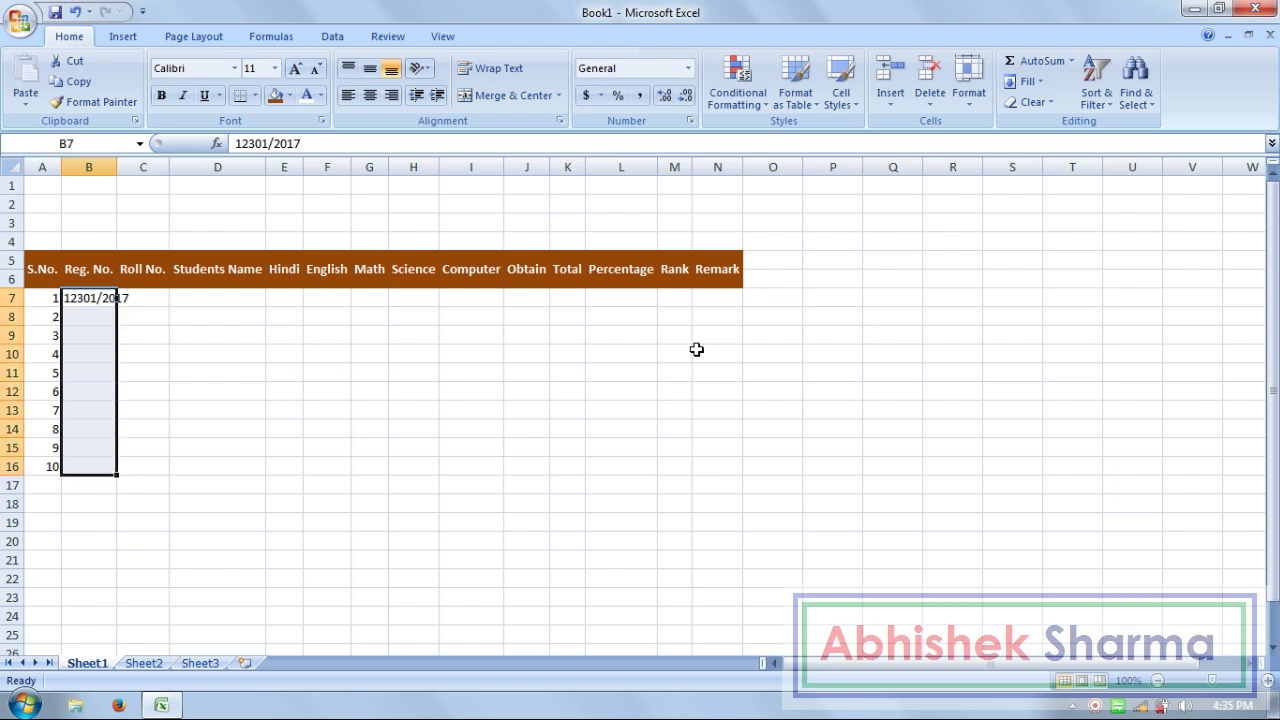
pyautogui.hotkey('ctrl', 'd')
# Step: Correct B8:B10 to registration numbers 12302/2017, 12303/2017 and 12304/2017
pyautogui.press('Down')
pyautogui.press('F2')
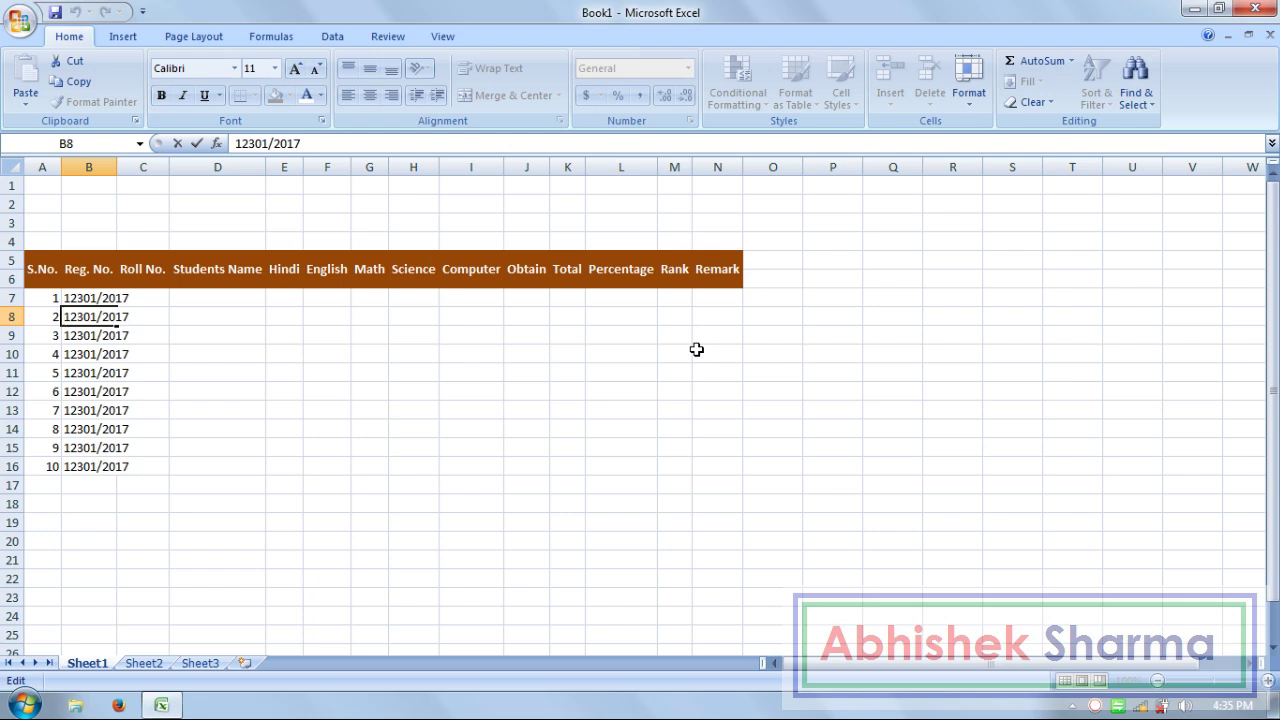
pyautogui.press('Left')
pyautogui.press('Left')
pyautogui.press('Left')
pyautogui.press('BackSpace')
pyautogui.write('2')
pyautogui.press('Return')
pyautogui.press('F2')
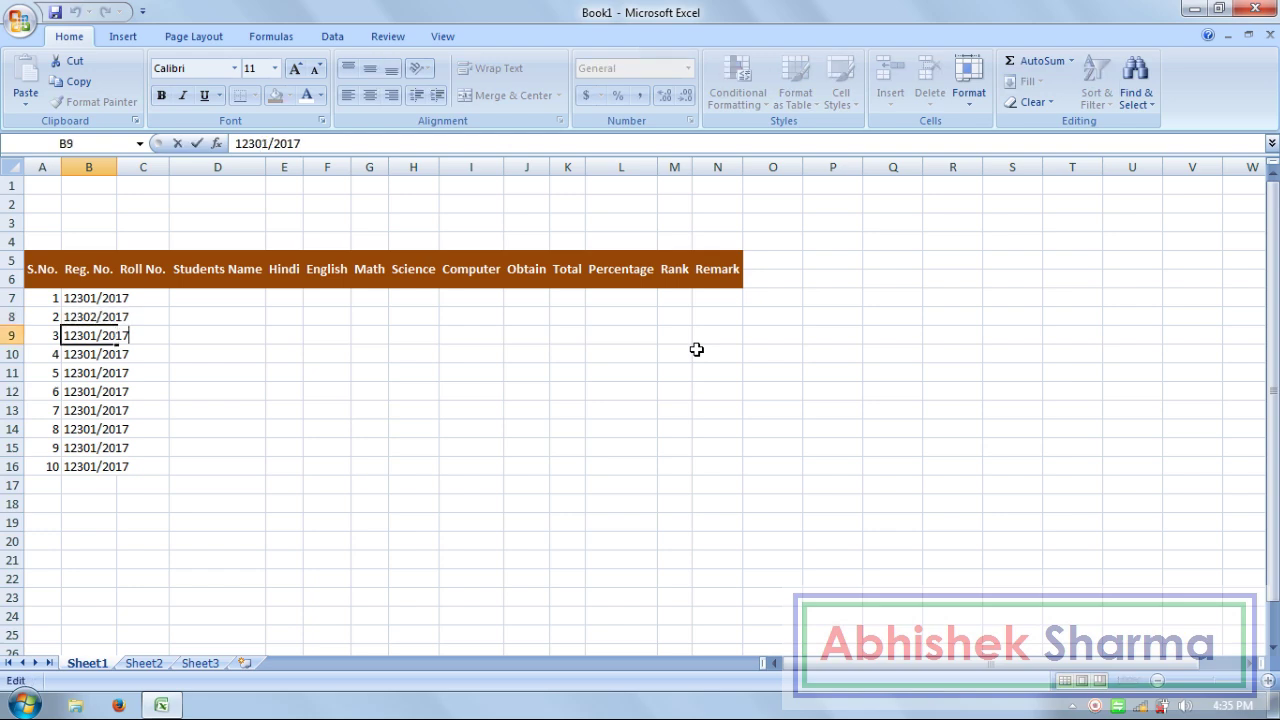
pyautogui.press('BackSpace')
pyautogui.write('3')
pyautogui.press('Return')
pyautogui.press('F2')
pyautogui.press('Home')
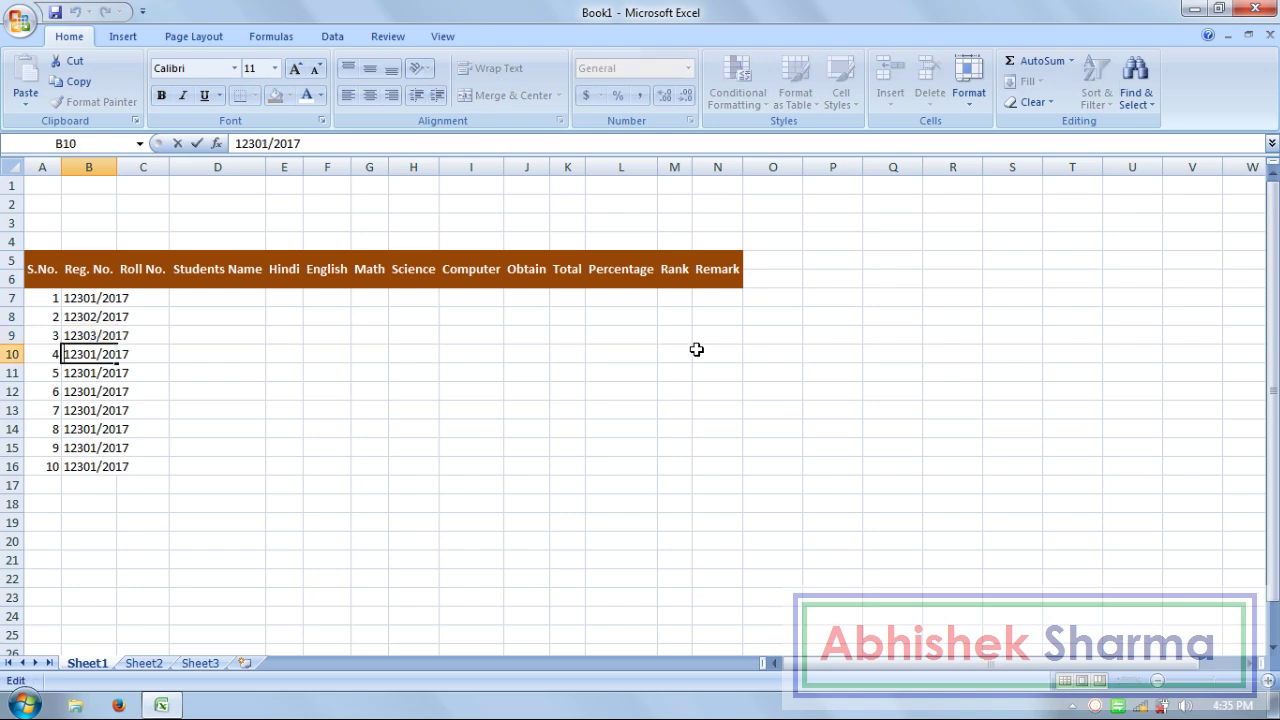
pyautogui.press('Delete')
pyautogui.write('4')
pyautogui.press('Return')
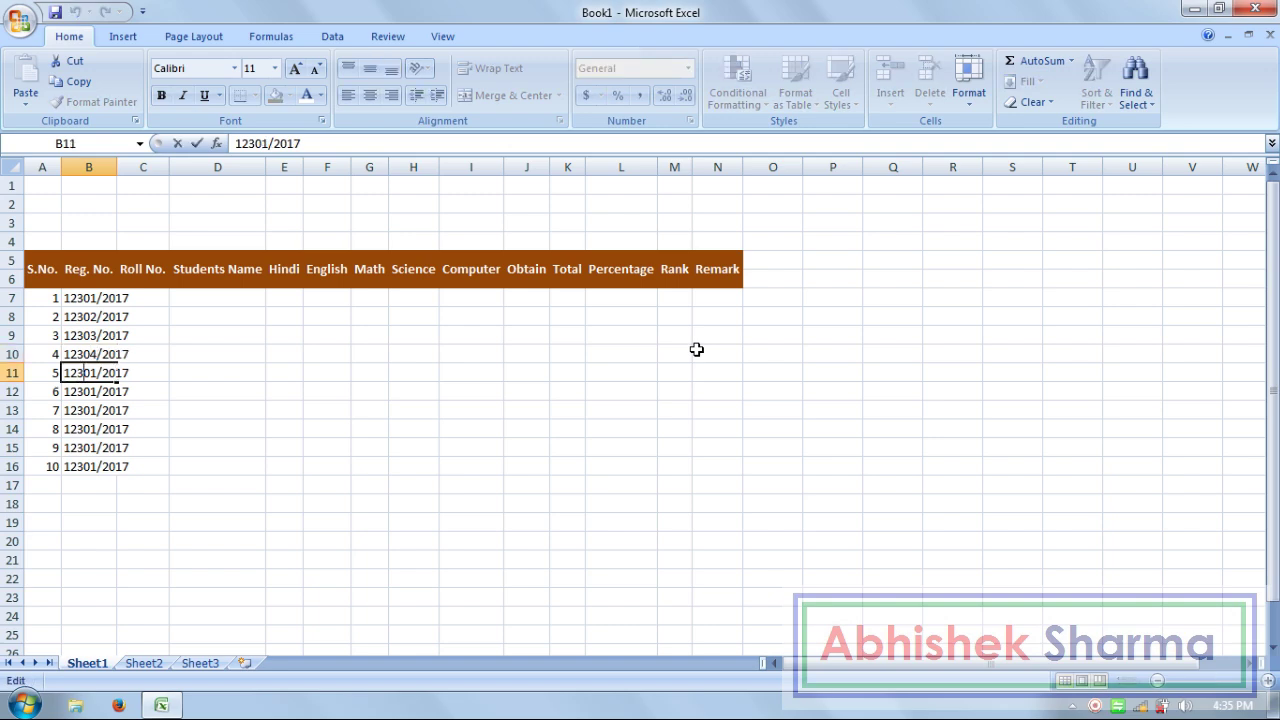
# Step: Correct B11:B13 to registration numbers 12305/2017, 12306/2017 and 12307/2017
pyautogui.press('Delete')
pyautogui.write('5')
pyautogui.press('Return')
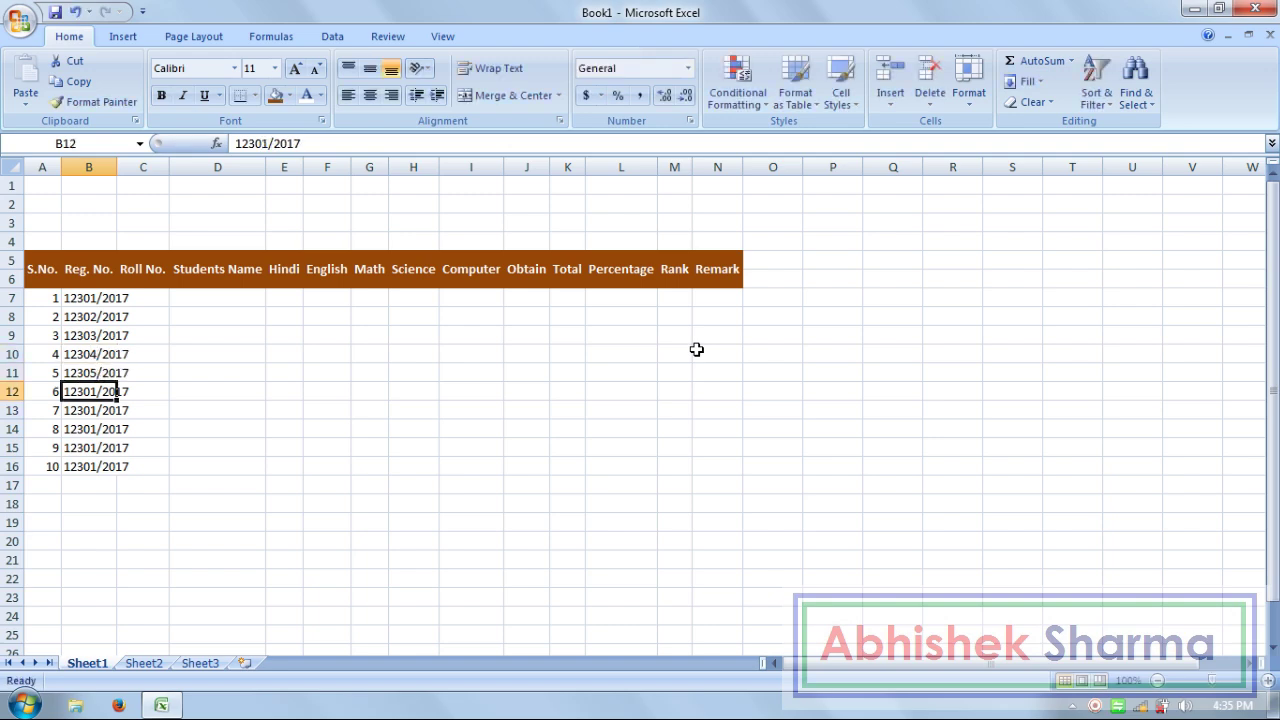
pyautogui.press('F2')
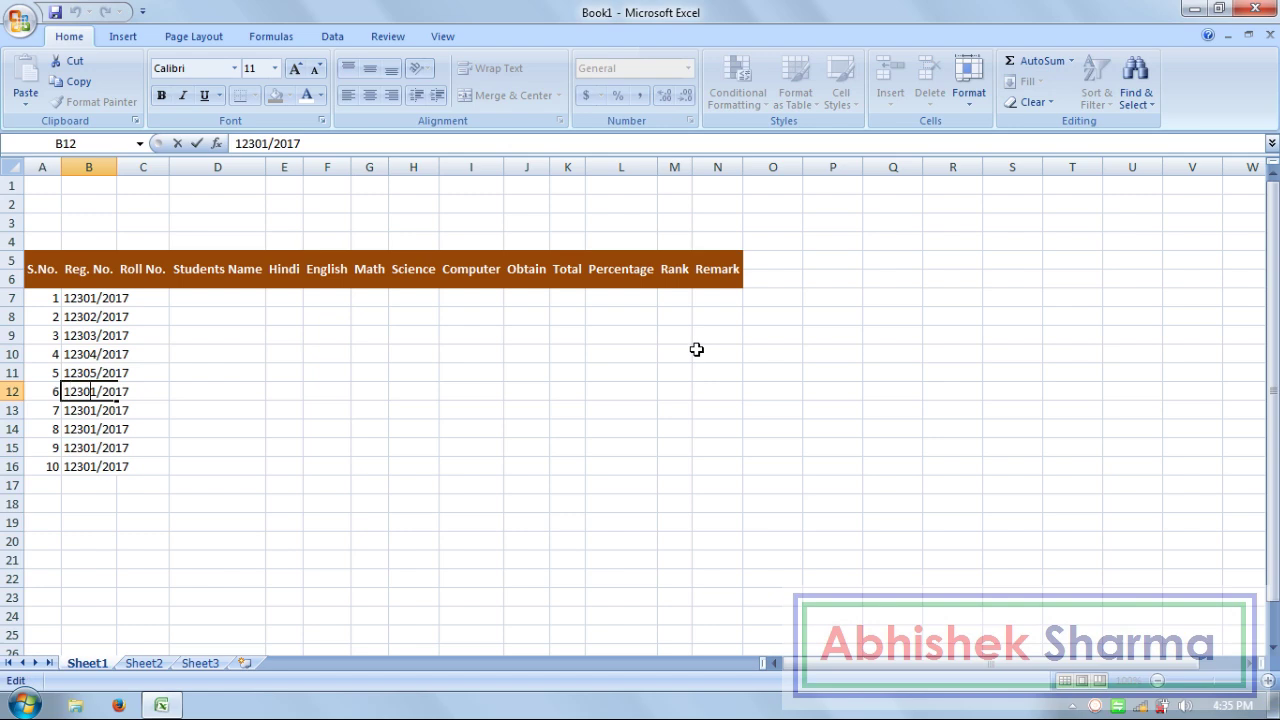
pyautogui.press('Delete')
pyautogui.write('5')
pyautogui.write('6')
pyautogui.press('Return')
pyautogui.press('F2')
pyautogui.press('Home')
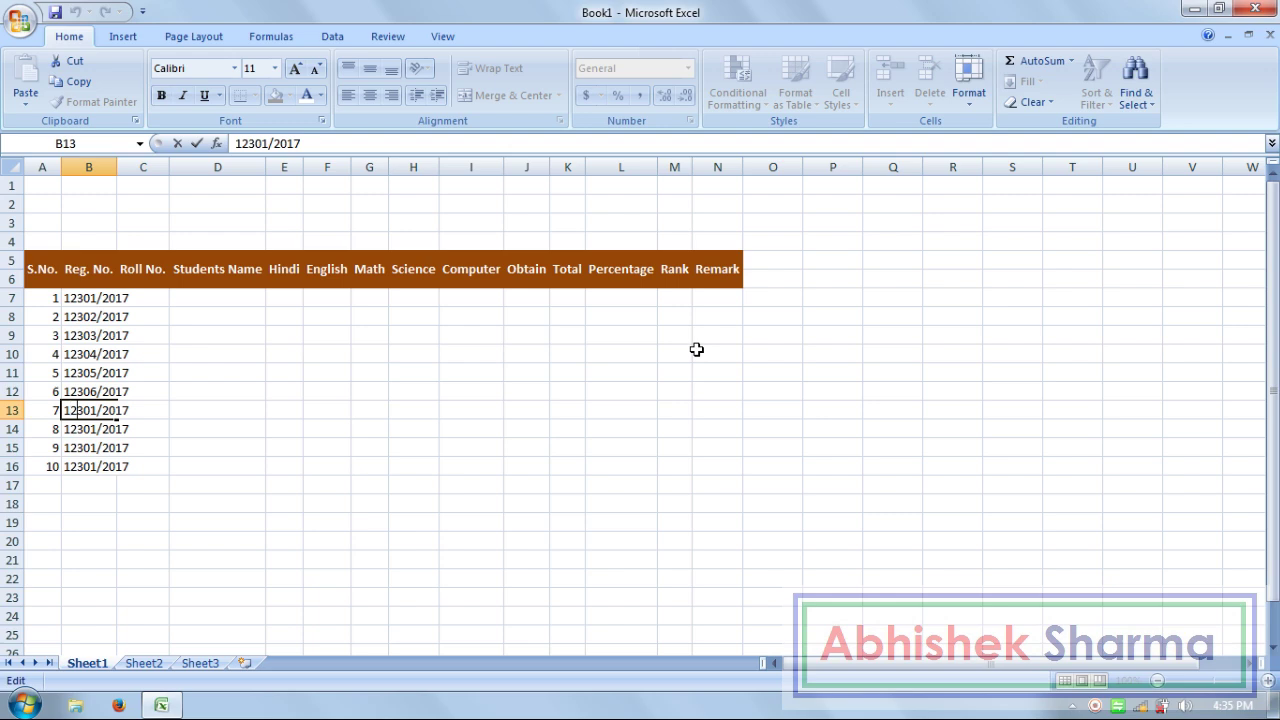
pyautogui.press('Delete')
pyautogui.write('7')
pyautogui.press('Return')
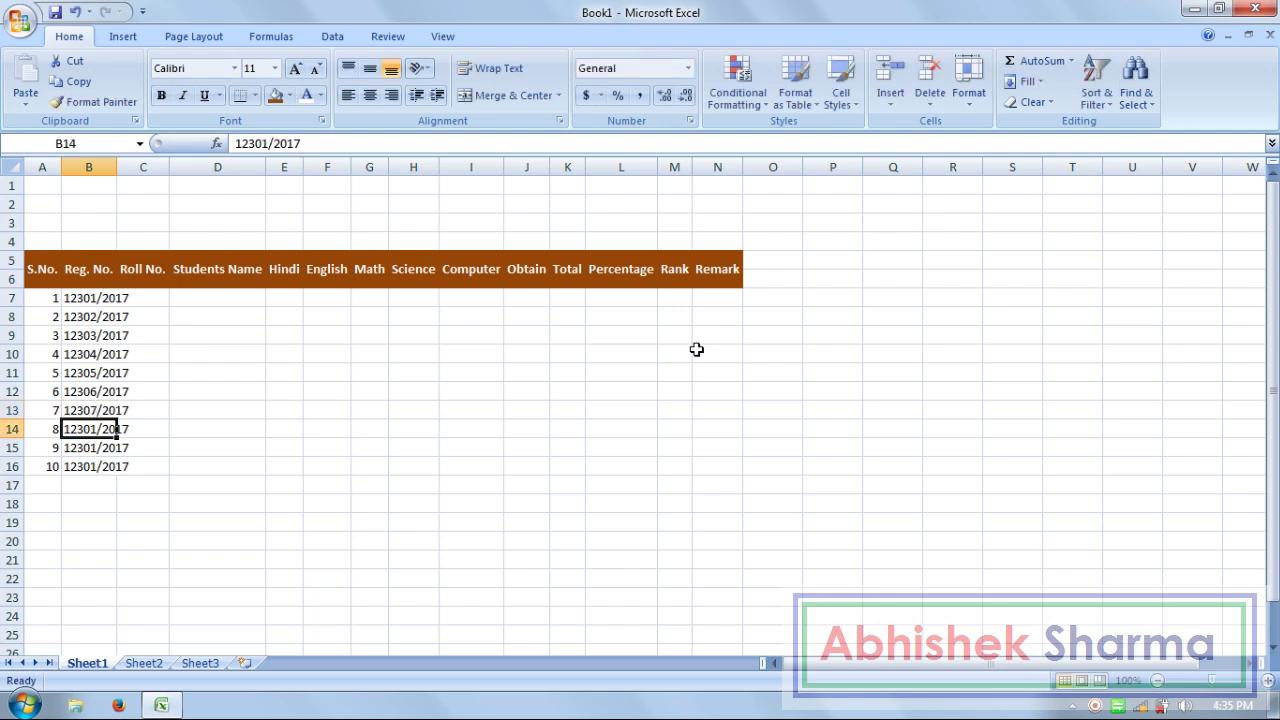
# Step: Correct B14:B16 to registration numbers 12308/2017, 12309/2017 and 12310/2017
pyautogui.press('F2')
pyautogui.press('Home')
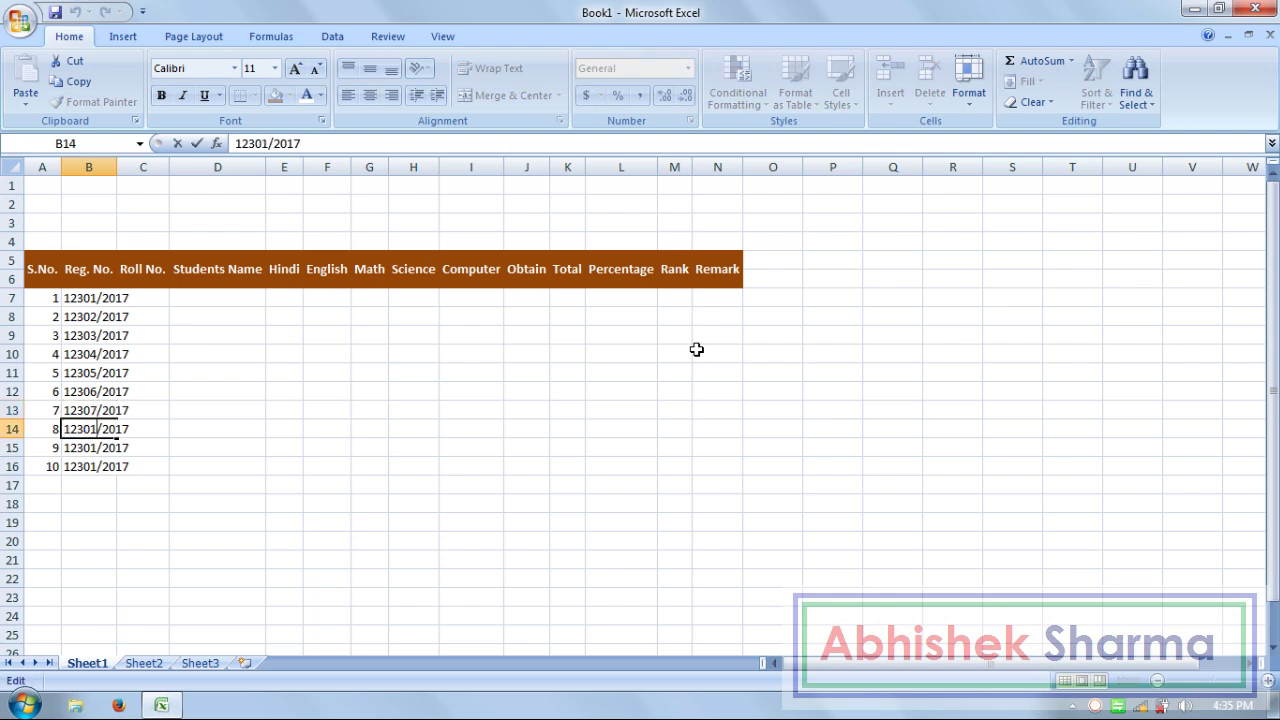
pyautogui.press('Delete')
pyautogui.write('8')
pyautogui.press('Return')
pyautogui.press('F2')
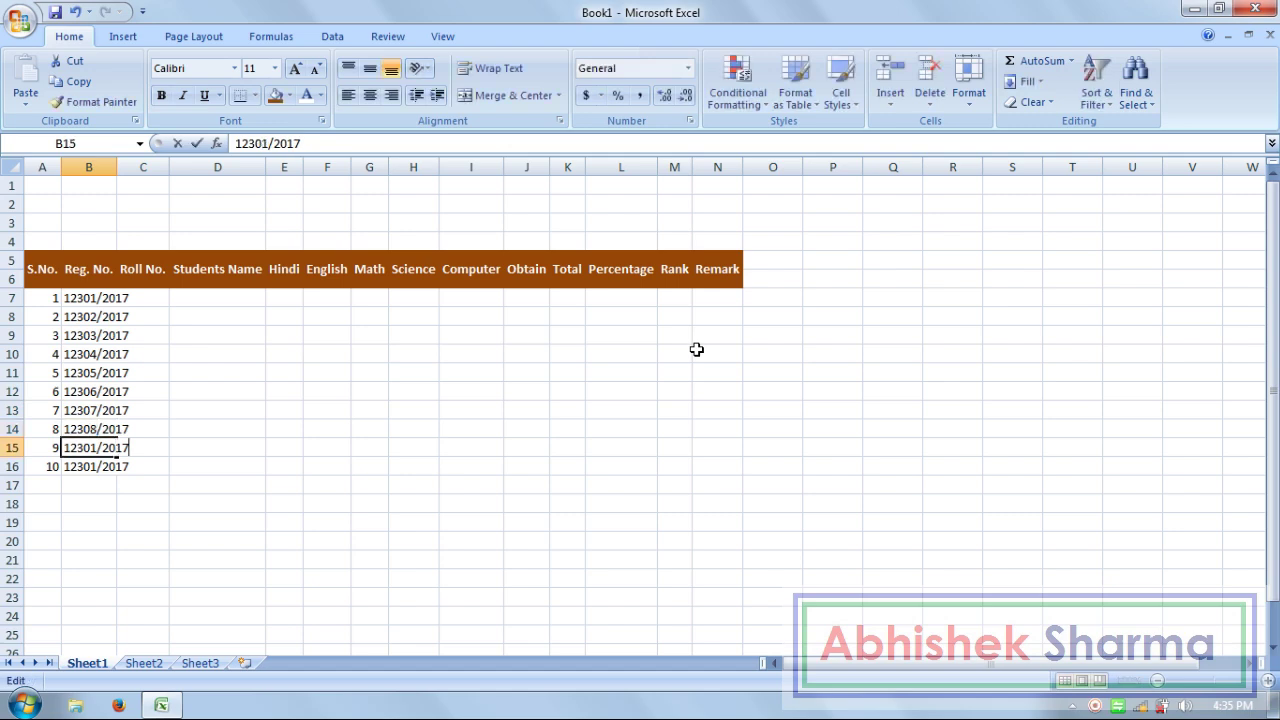
pyautogui.press('Home')
pyautogui.press('Delete')
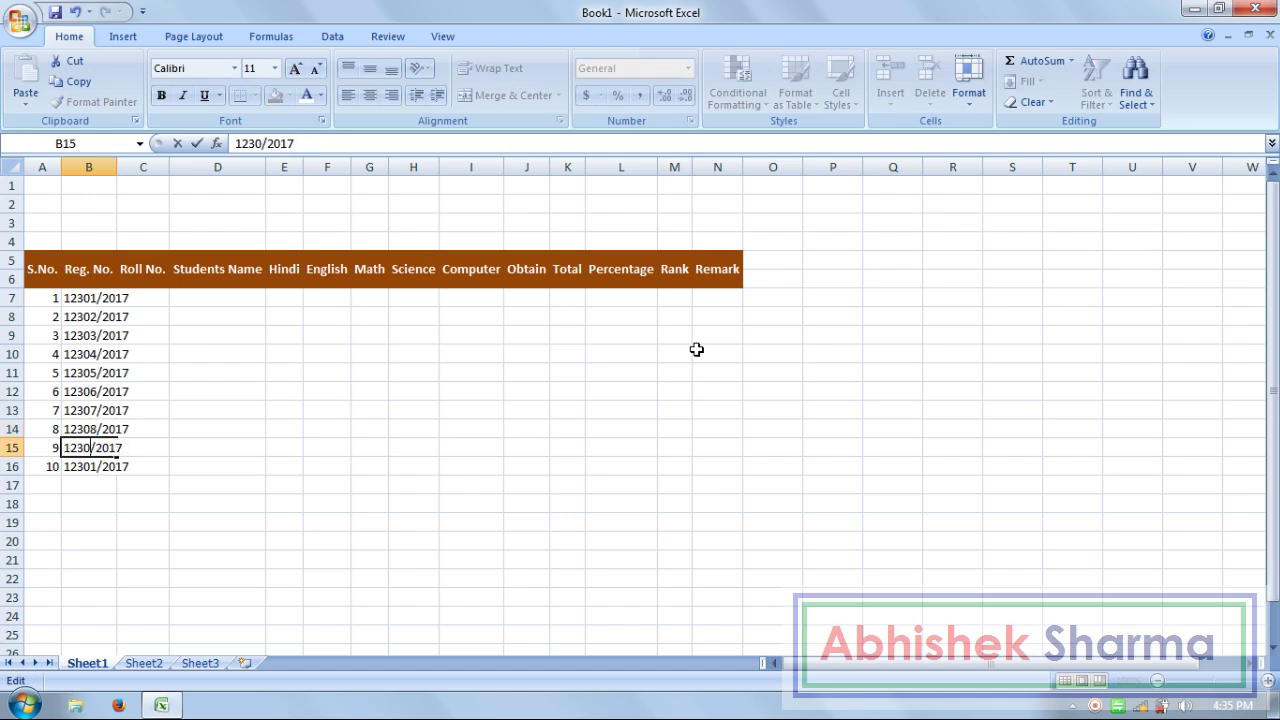
pyautogui.write('9')
pyautogui.press('Return')
pyautogui.press('F2')
pyautogui.press('Home')
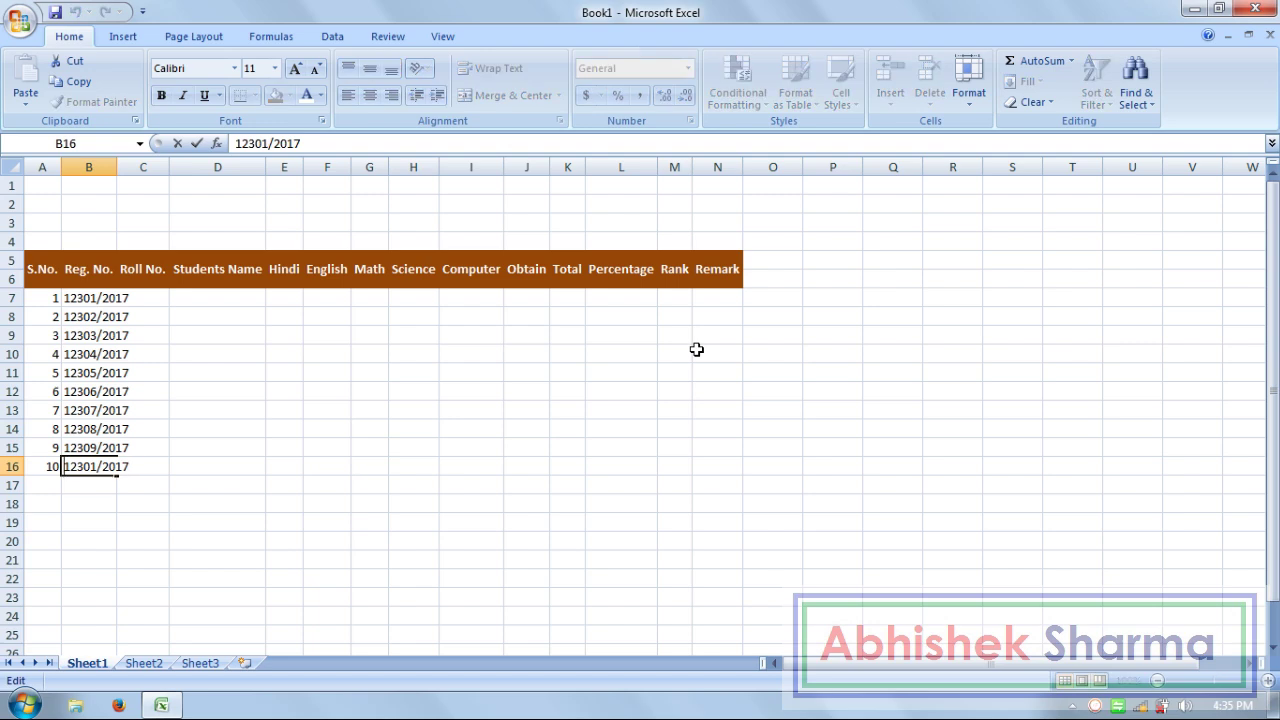
pyautogui.press('Delete')
pyautogui.press('Delete')
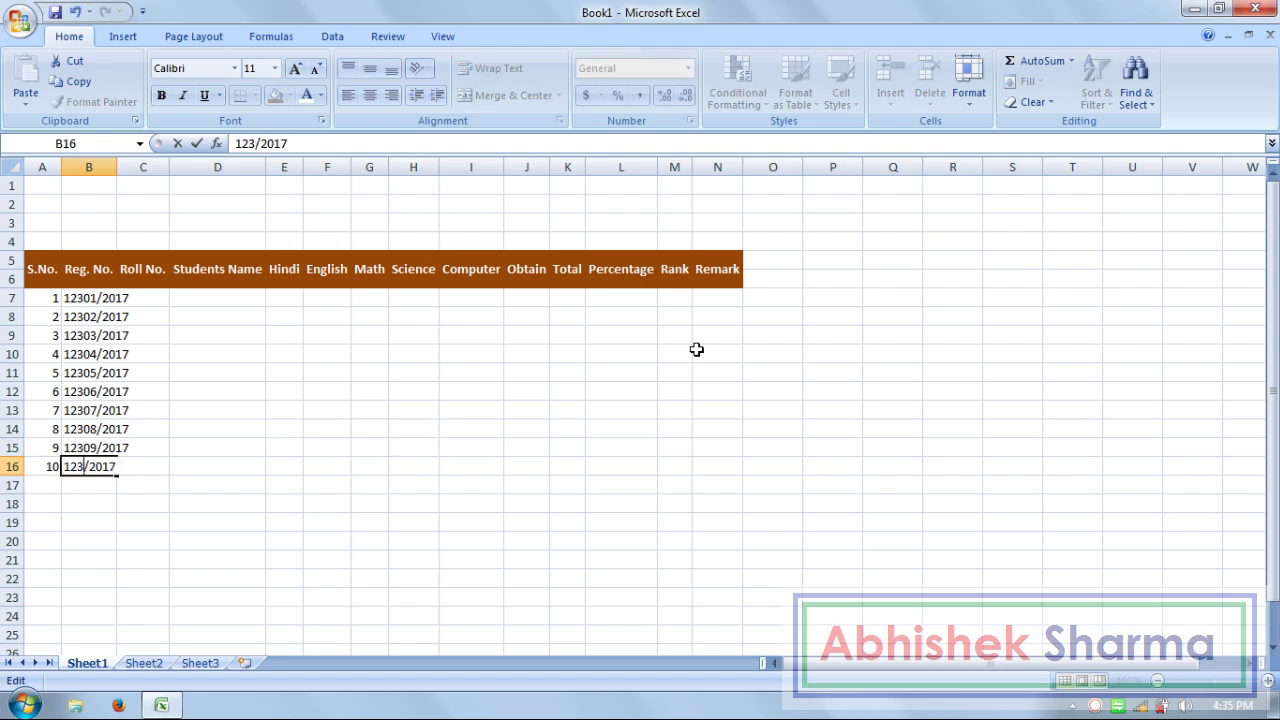
pyautogui.write('10')
pyautogui.press('Return')
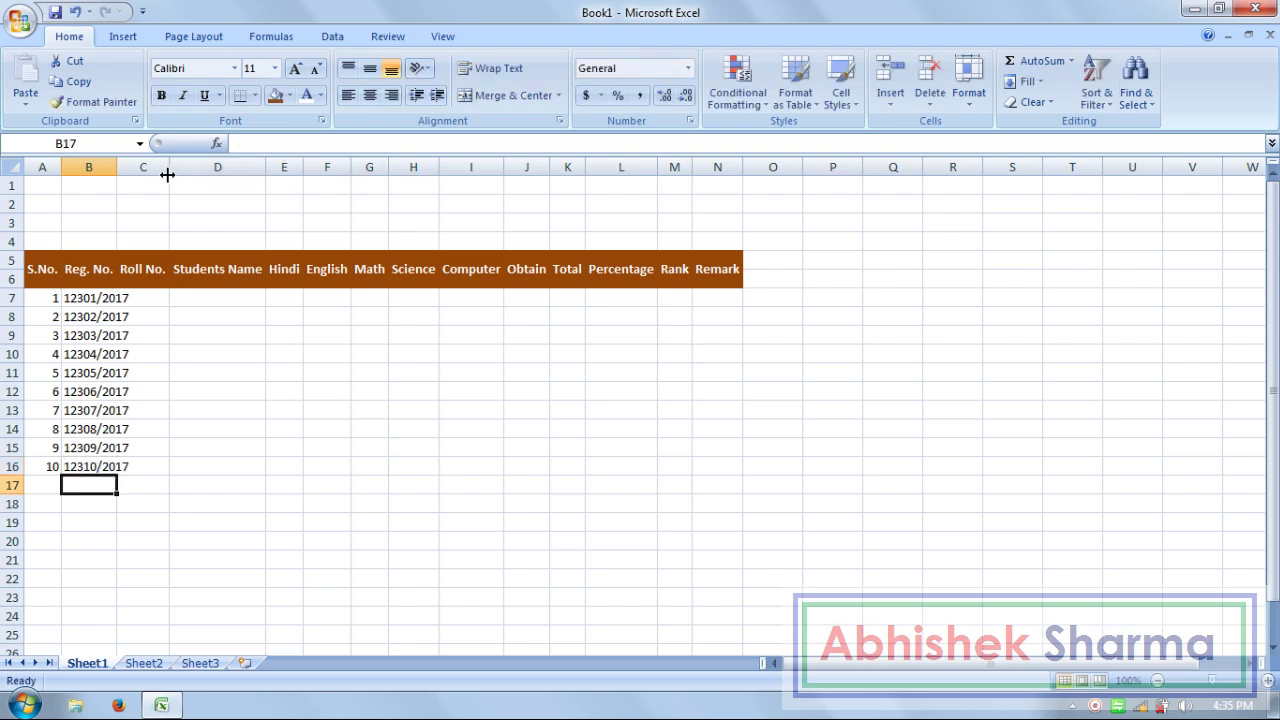
# Step: AutoFit column B, enter 101 and 102 in C7:C8, and fill the series down to 110 in C16
pyautogui.doubleClick(116, 167)
pyautogui.click(187, 336)
pyautogui.click(170, 296)
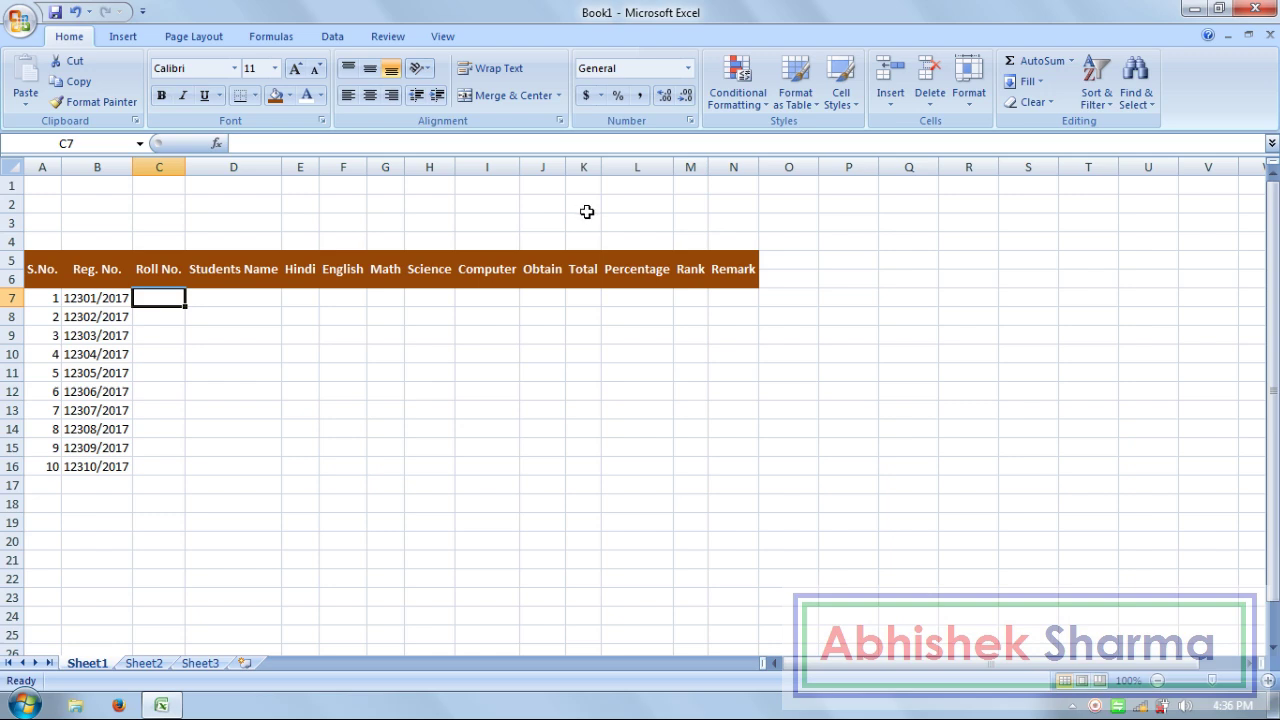
pyautogui.write('101')
pyautogui.press('Return')
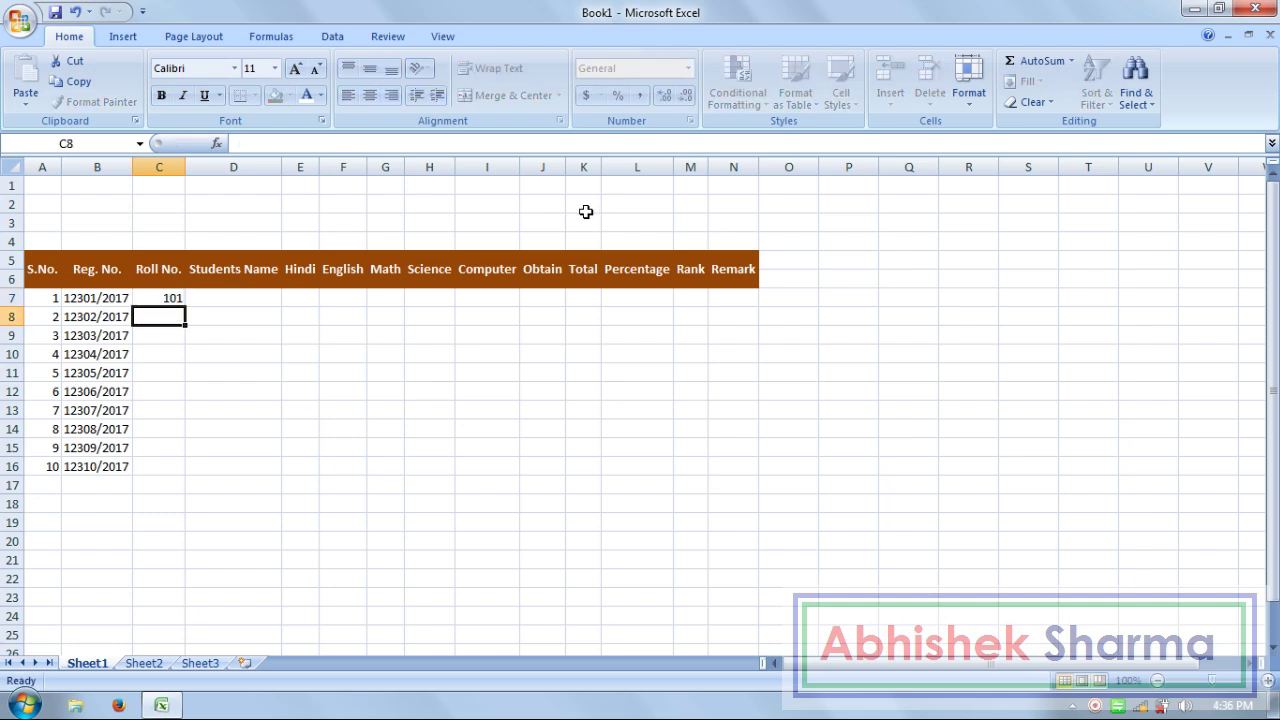
pyautogui.write('102')
pyautogui.press('Return')
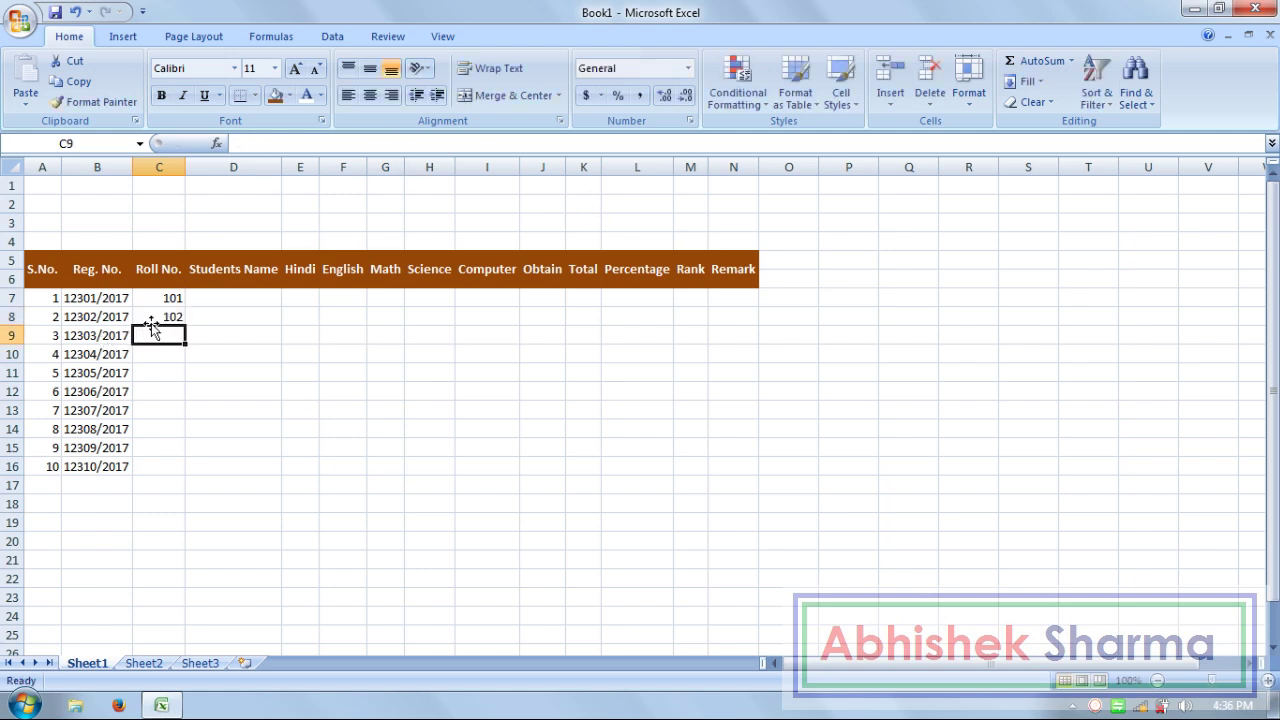
pyautogui.moveTo(156, 298); pyautogui.dragTo(180, 470)
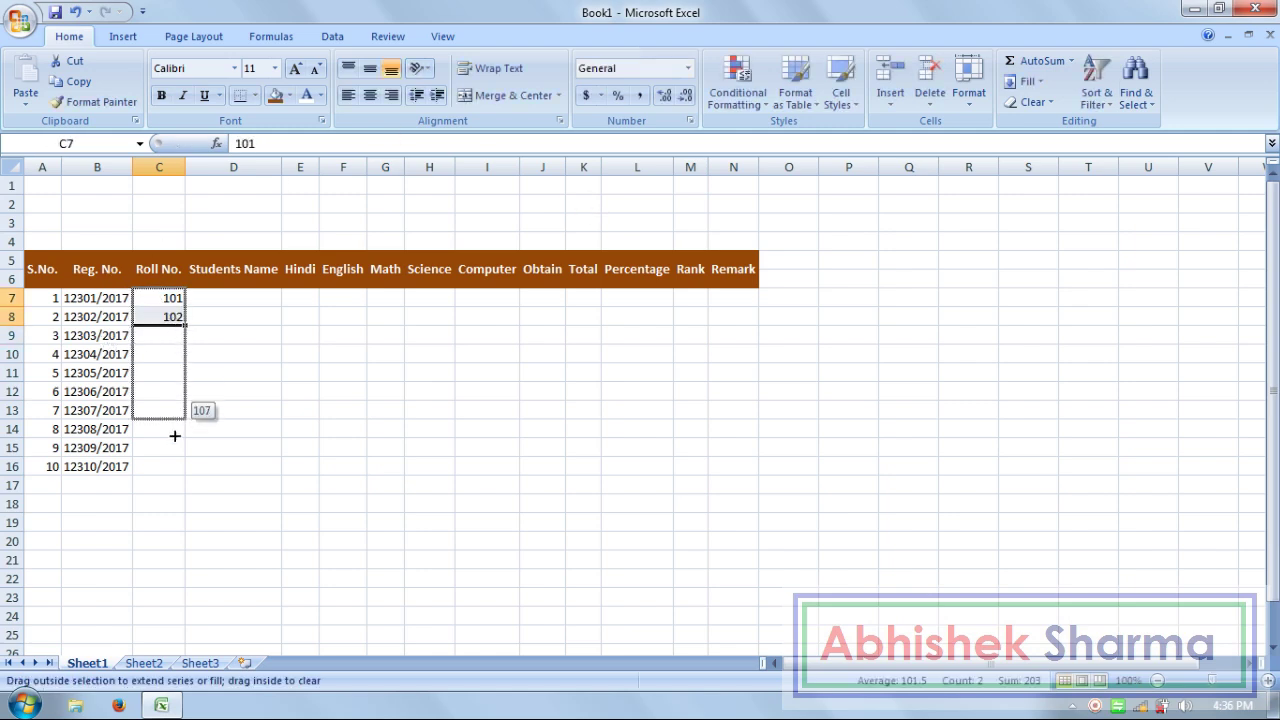
pyautogui.click(230, 310)
pyautogui.click(237, 298)
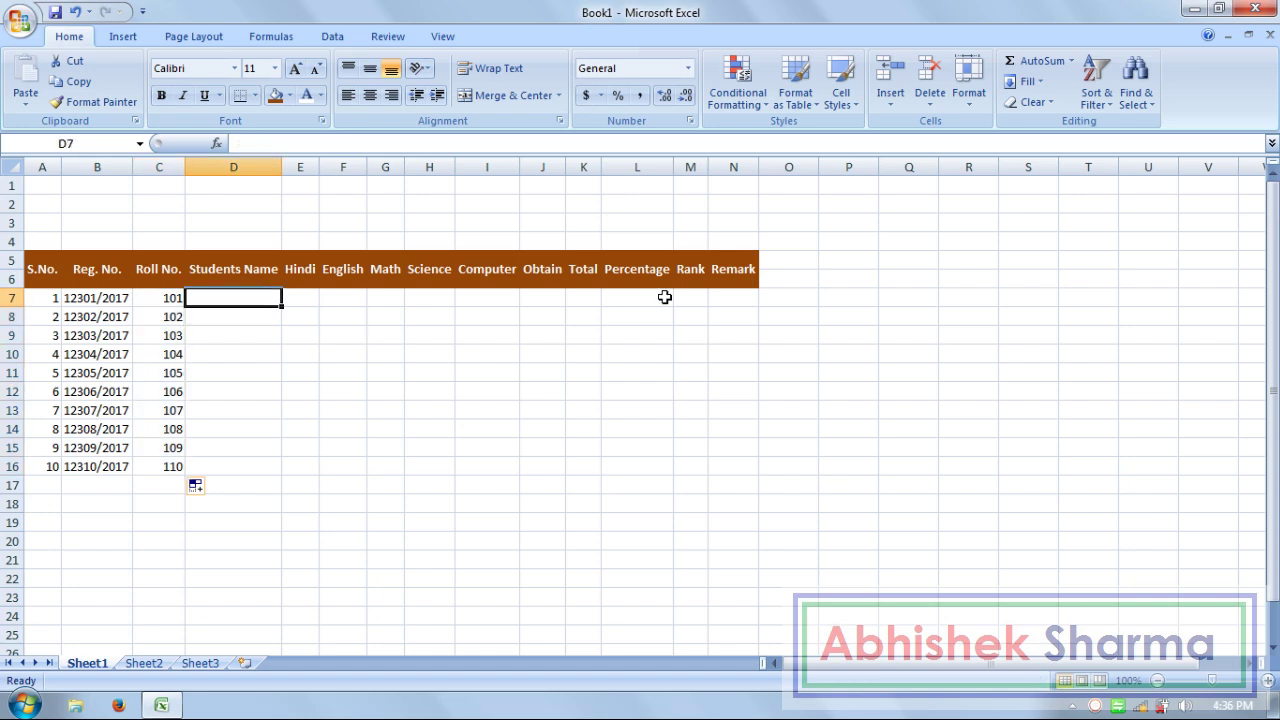
# Step: Enter the first four student names in D7:D10, correcting the spelling of the fourth
pyautogui.write('Sandee')
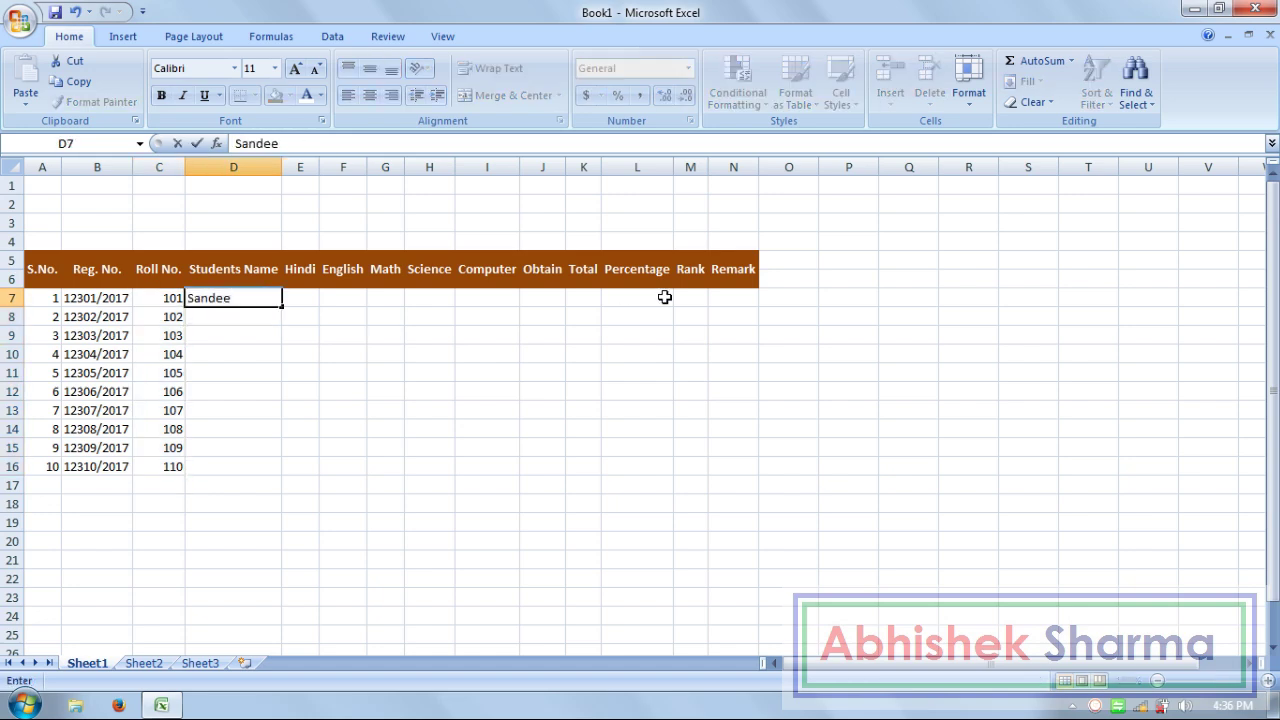
pyautogui.write('p Kumar')
pyautogui.press('Return')
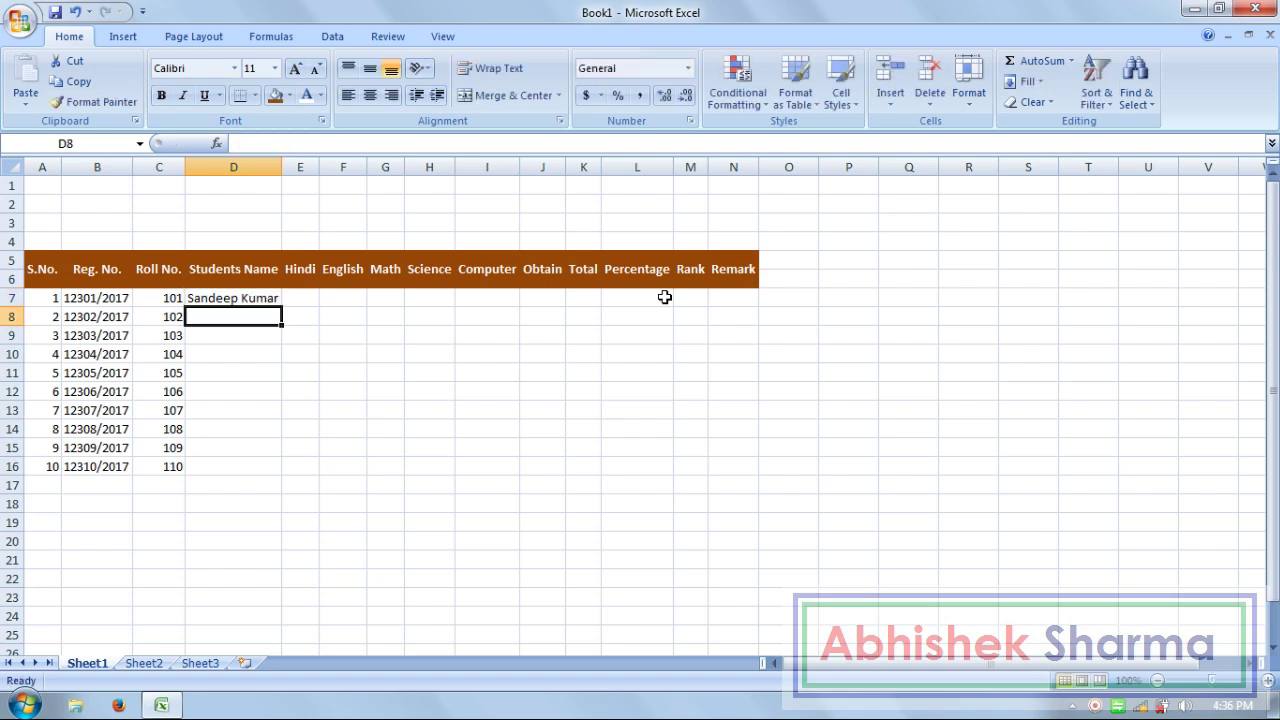
pyautogui.write('Sud')
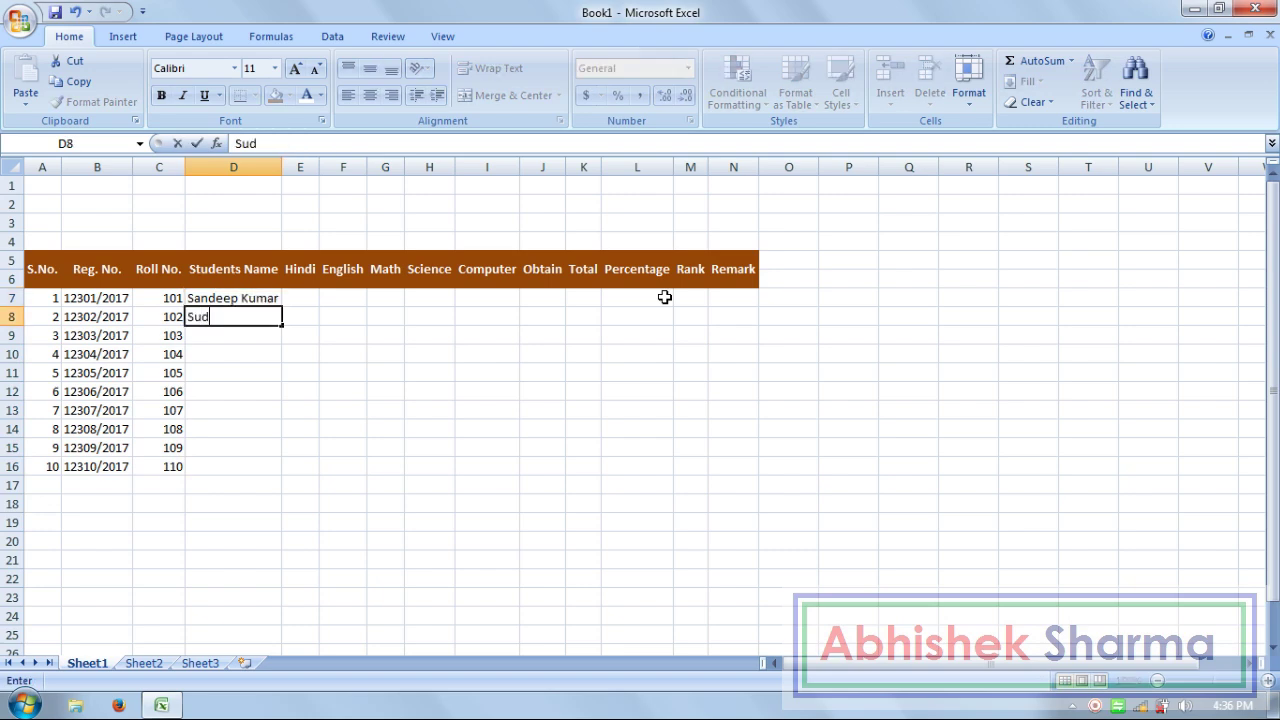
pyautogui.write('hir Moh')
pyautogui.write('an')
pyautogui.press('Return')
pyautogui.write('Ashi')
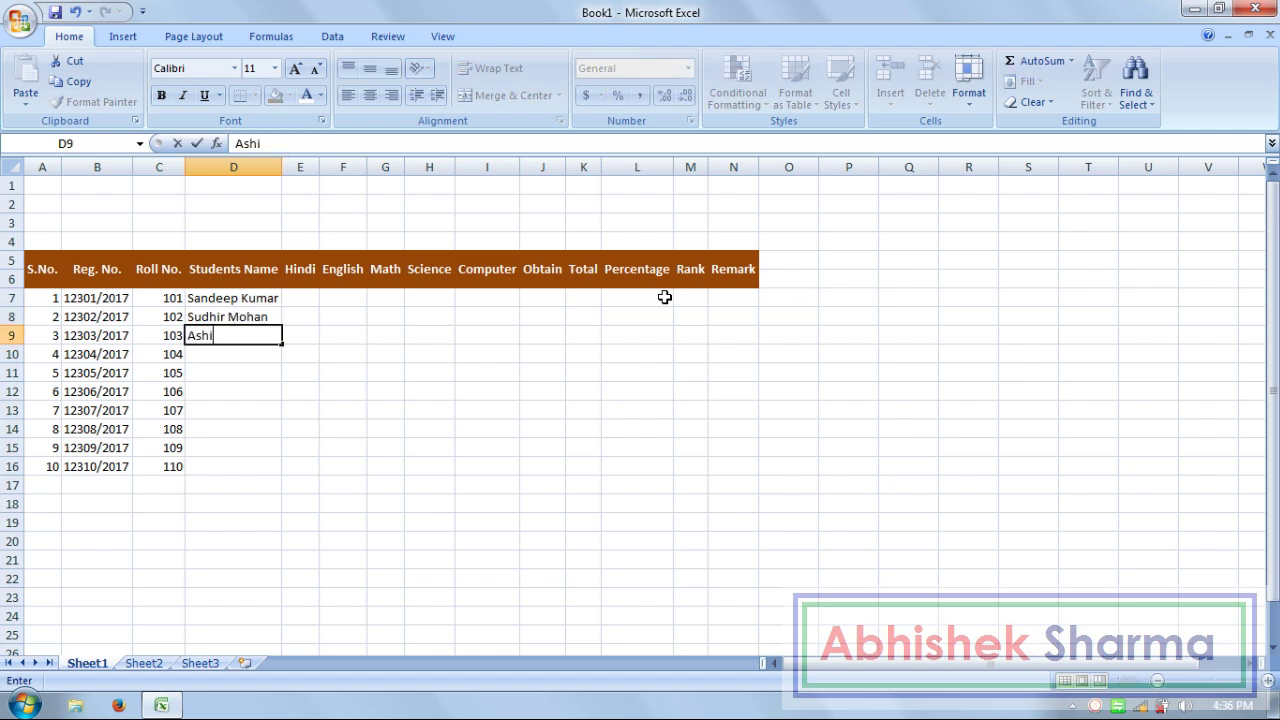
pyautogui.write('sh Sharma')
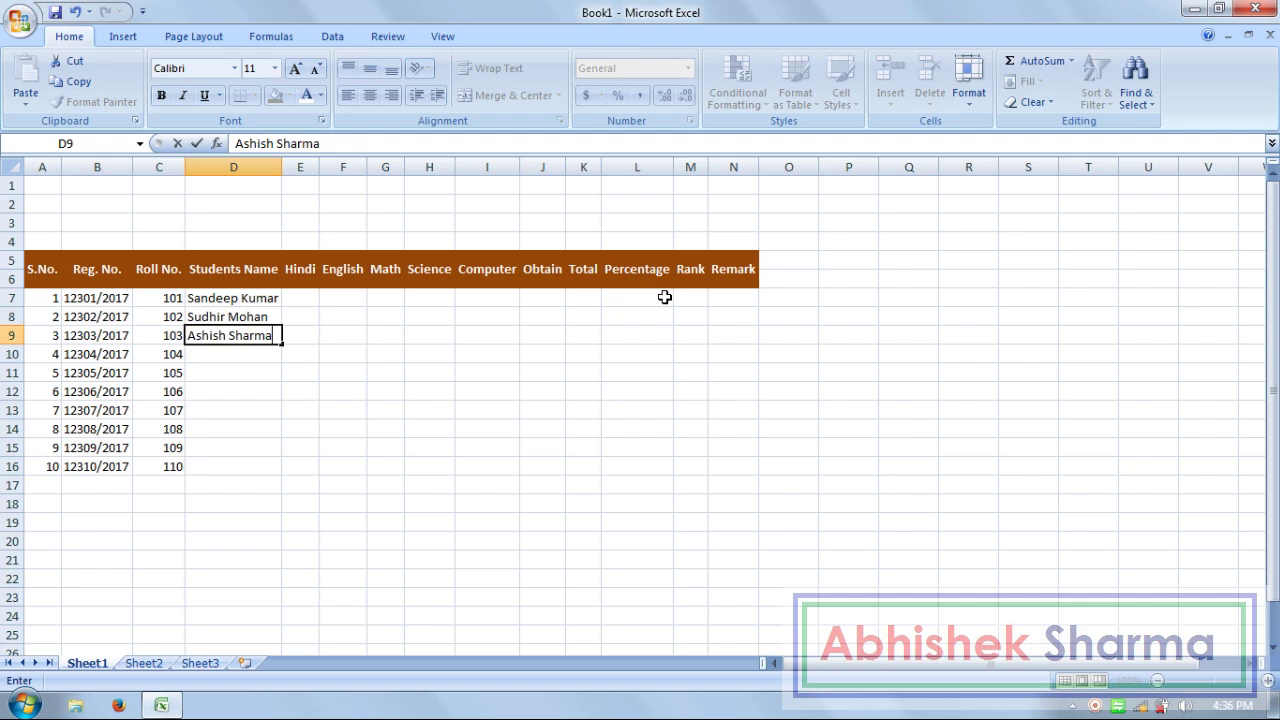
pyautogui.press('Return')
pyautogui.press('F2')
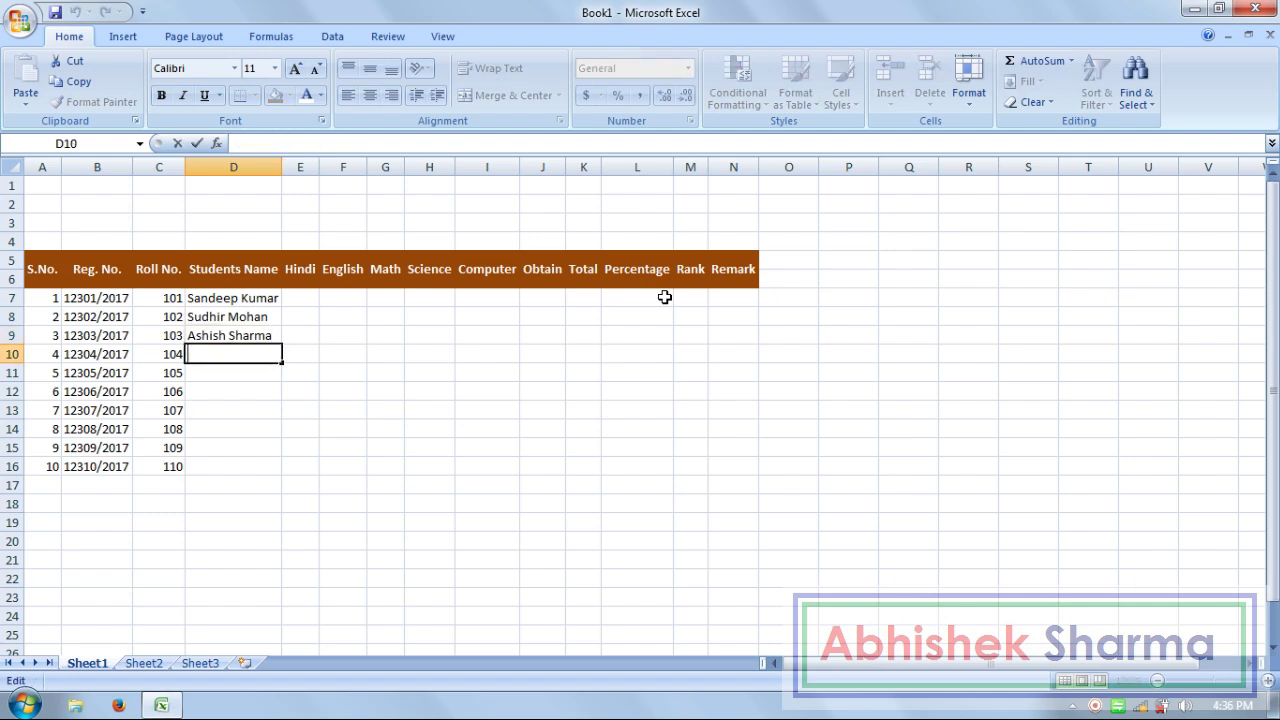
pyautogui.press('Escape')
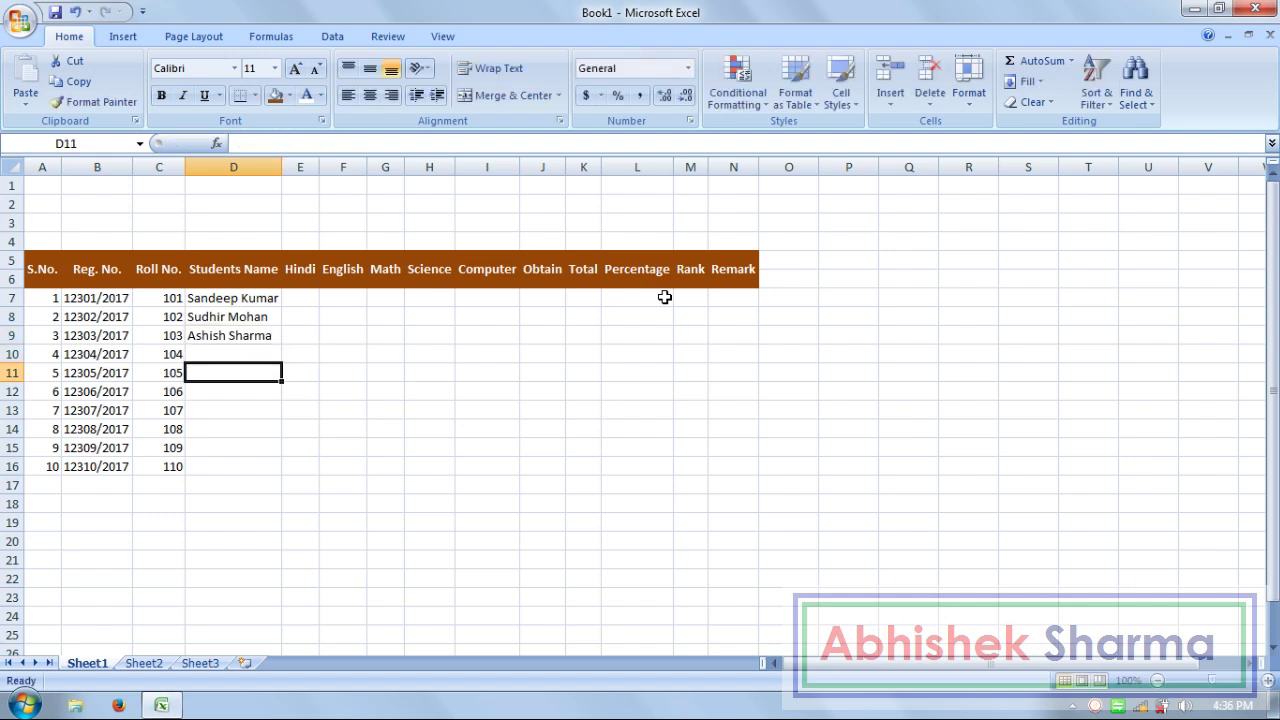
pyautogui.write('Raj')
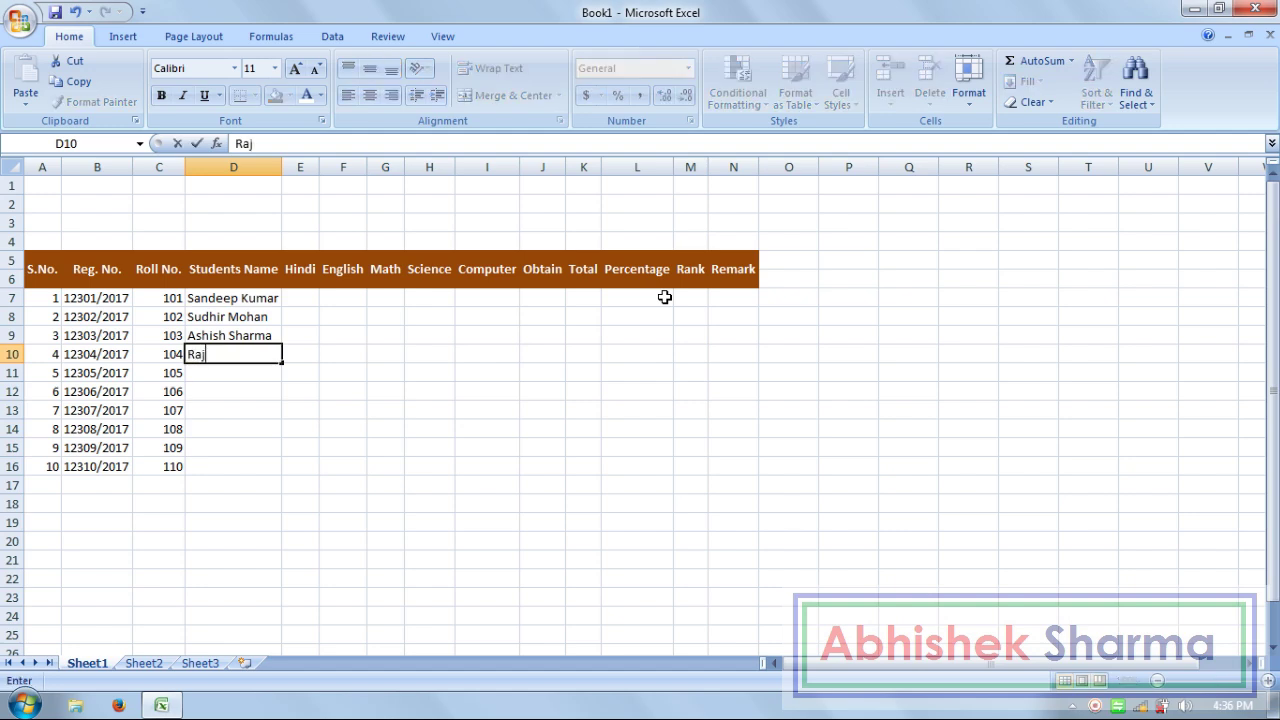
pyautogui.write('a Verama')
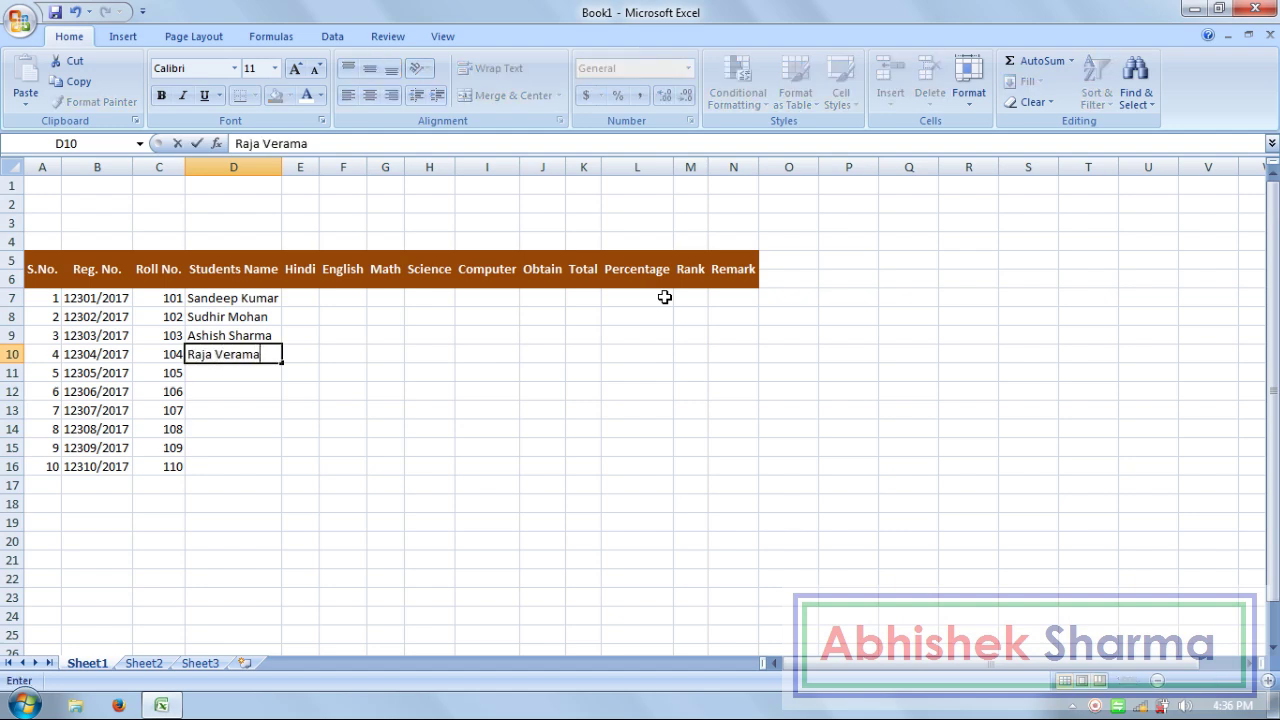
pyautogui.press('BackSpace')
pyautogui.press('BackSpace')
pyautogui.write('ma')
pyautogui.press('Return')
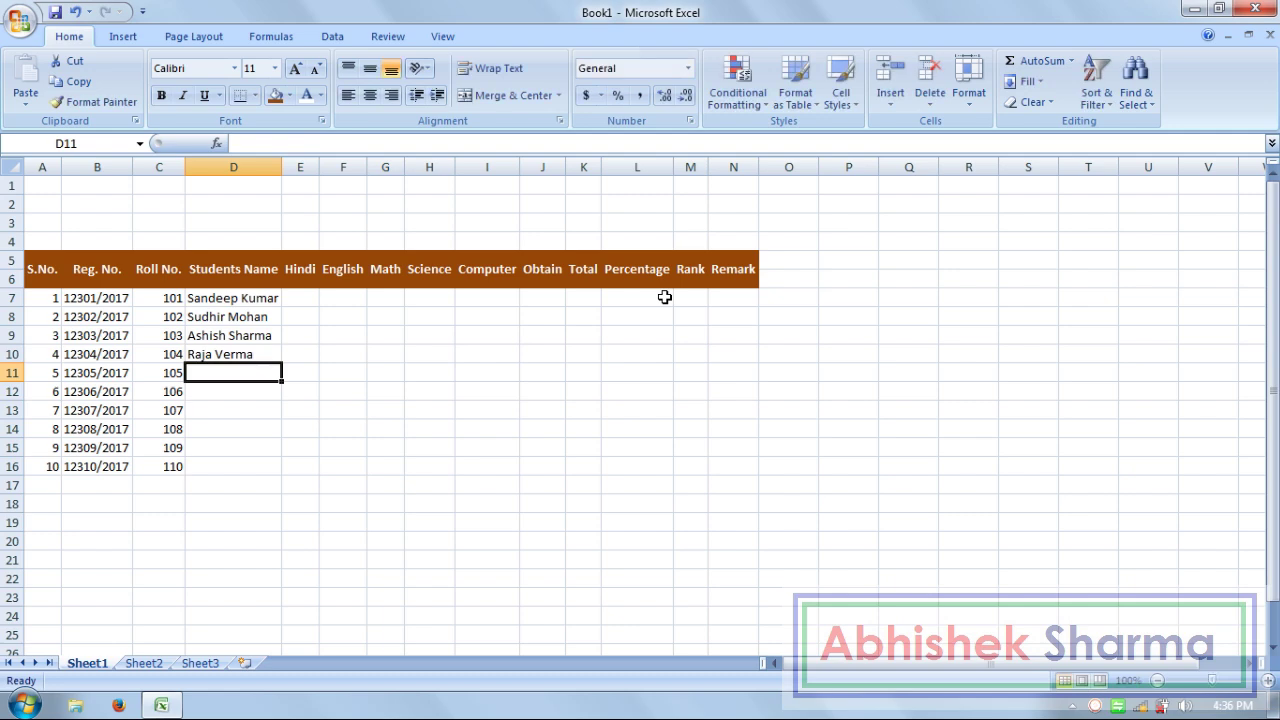
# Step: Enter the remaining six student names in D11:D16
pyautogui.write('Dh')
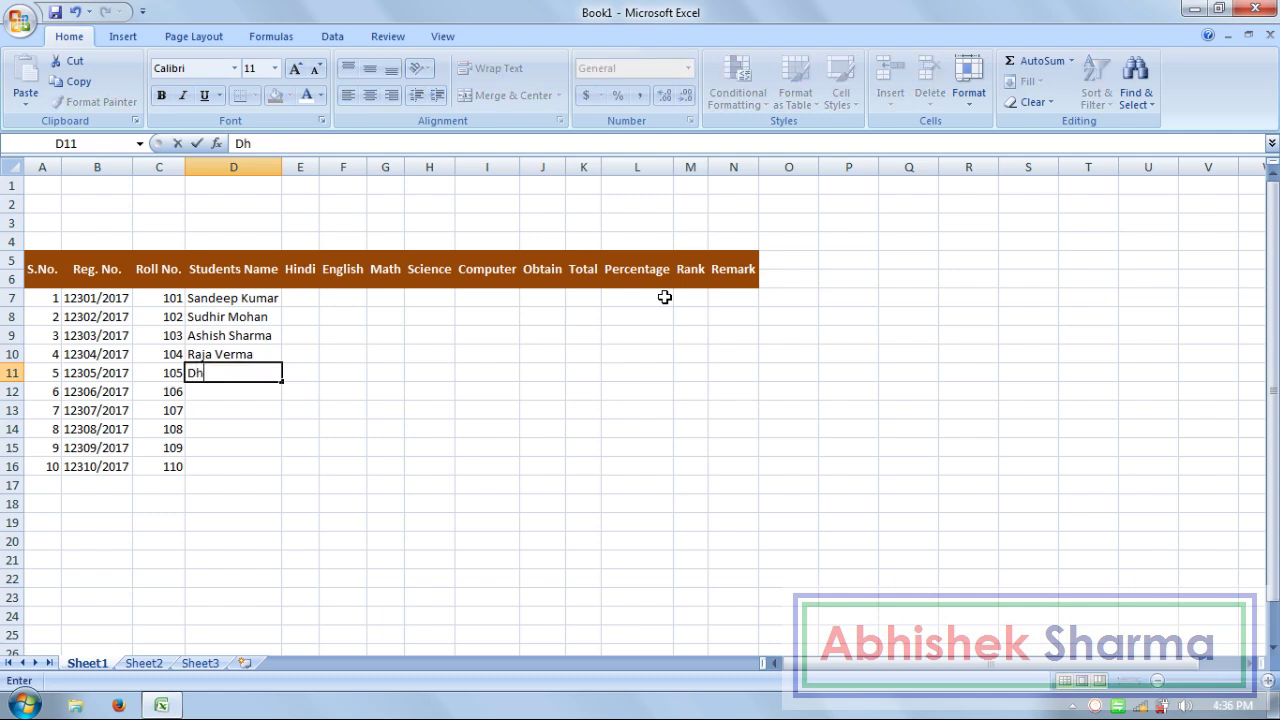
pyautogui.write('eeraj Tyagi')
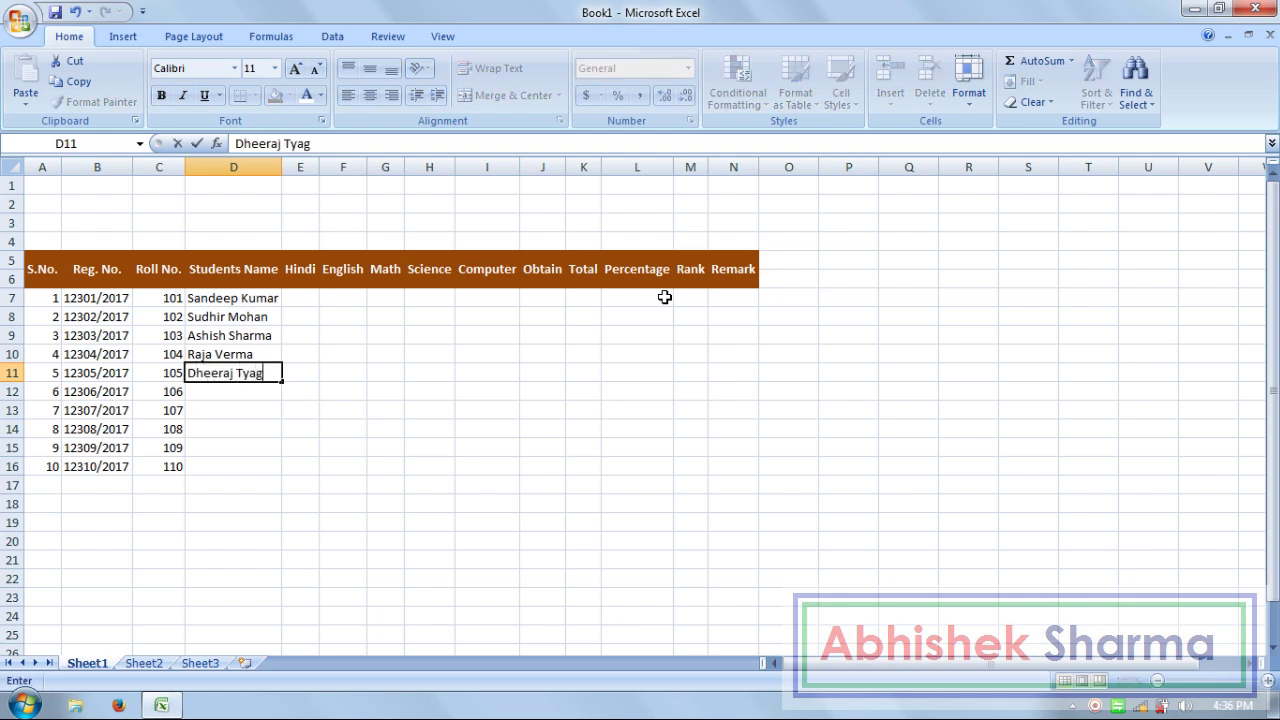
pyautogui.press('Return')
pyautogui.write('Deep')
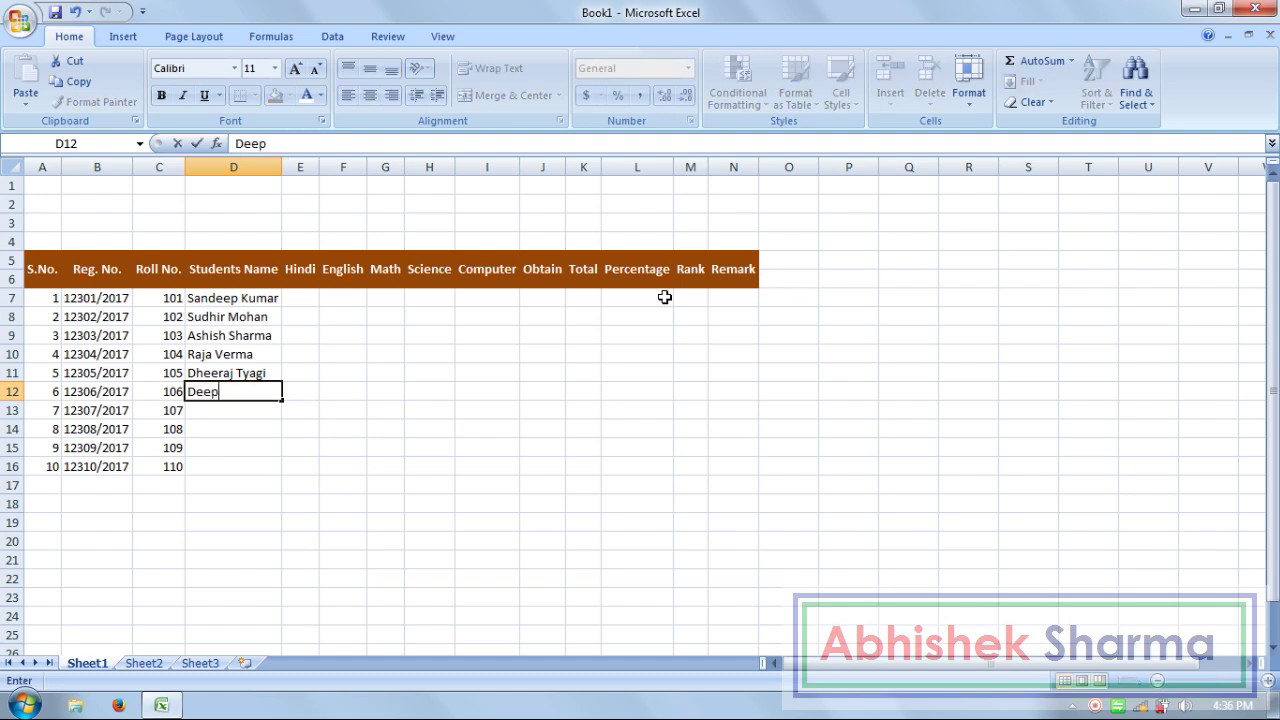
pyautogui.write('ak Kumar')
pyautogui.press('Return')
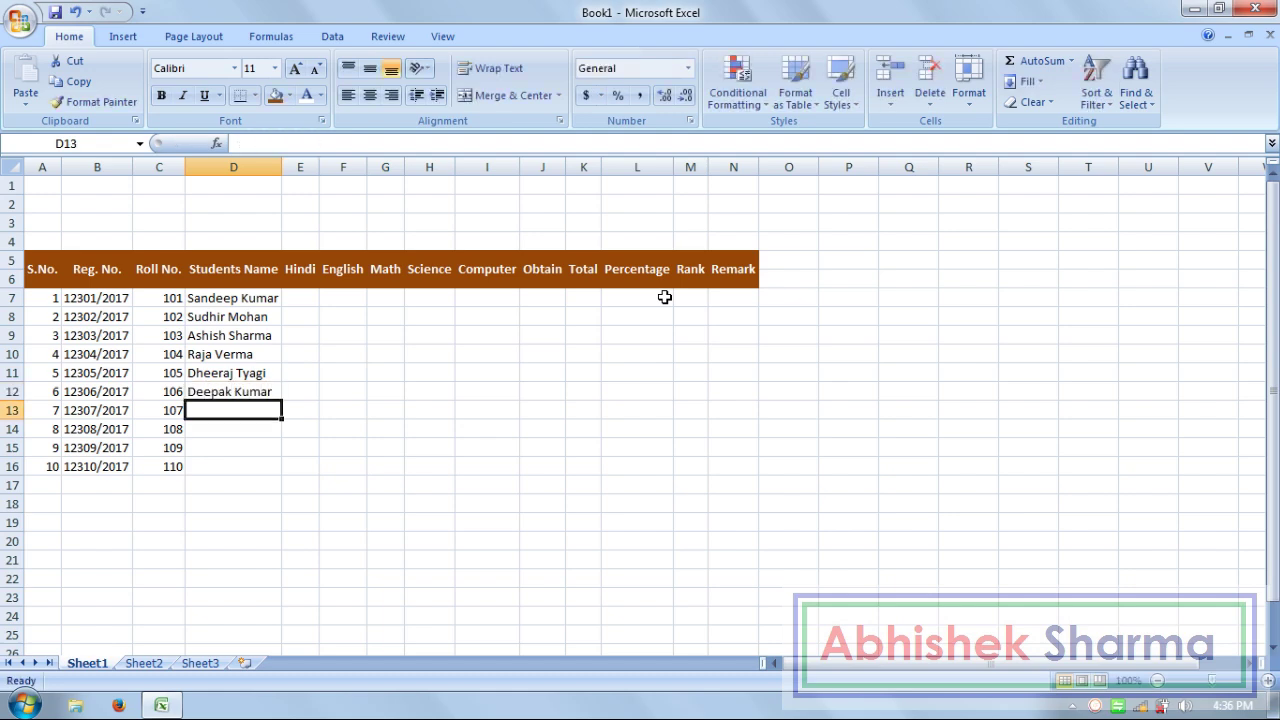
pyautogui.write('Sa')
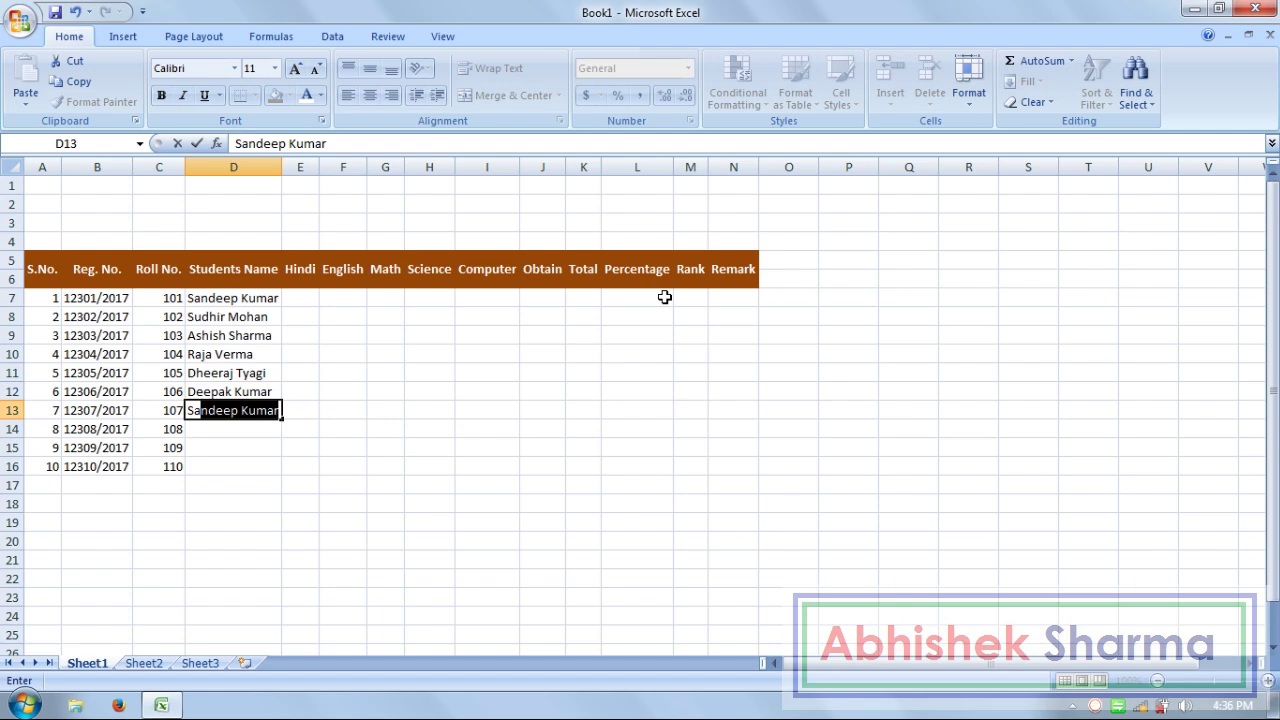
pyautogui.write('chin Pundir')
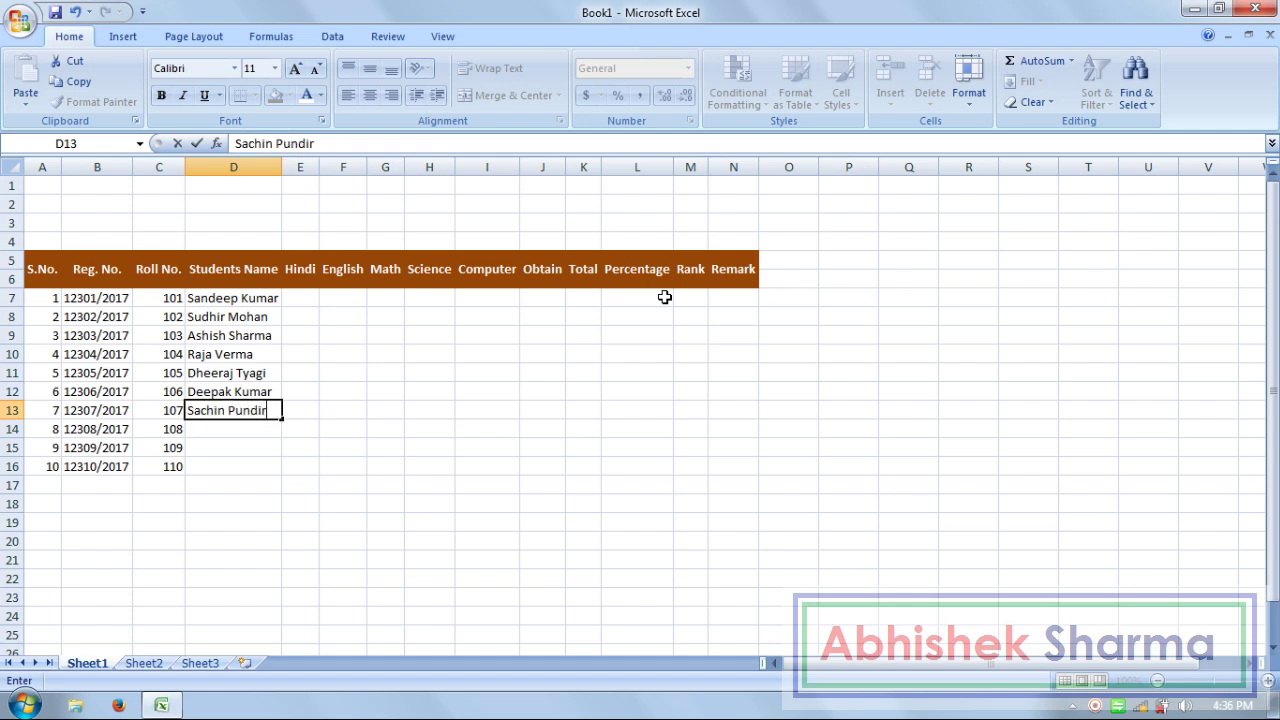
pyautogui.press('Return')
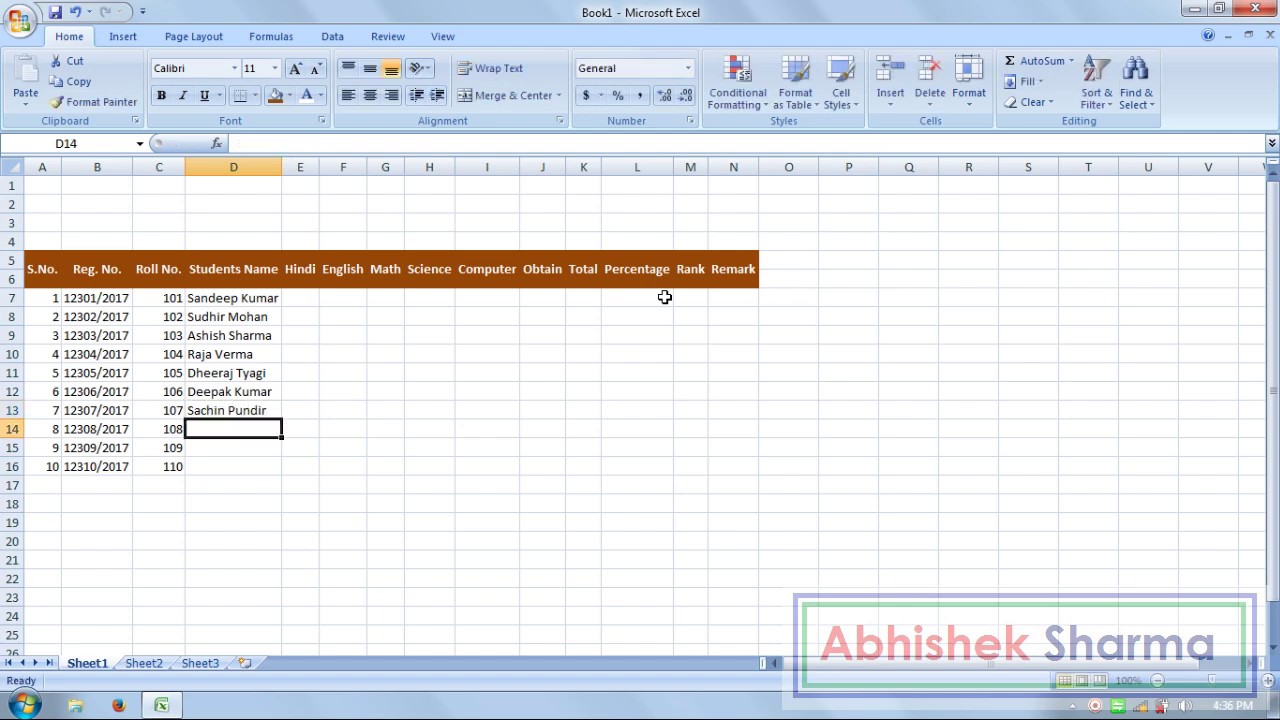
pyautogui.write('Pankaj')
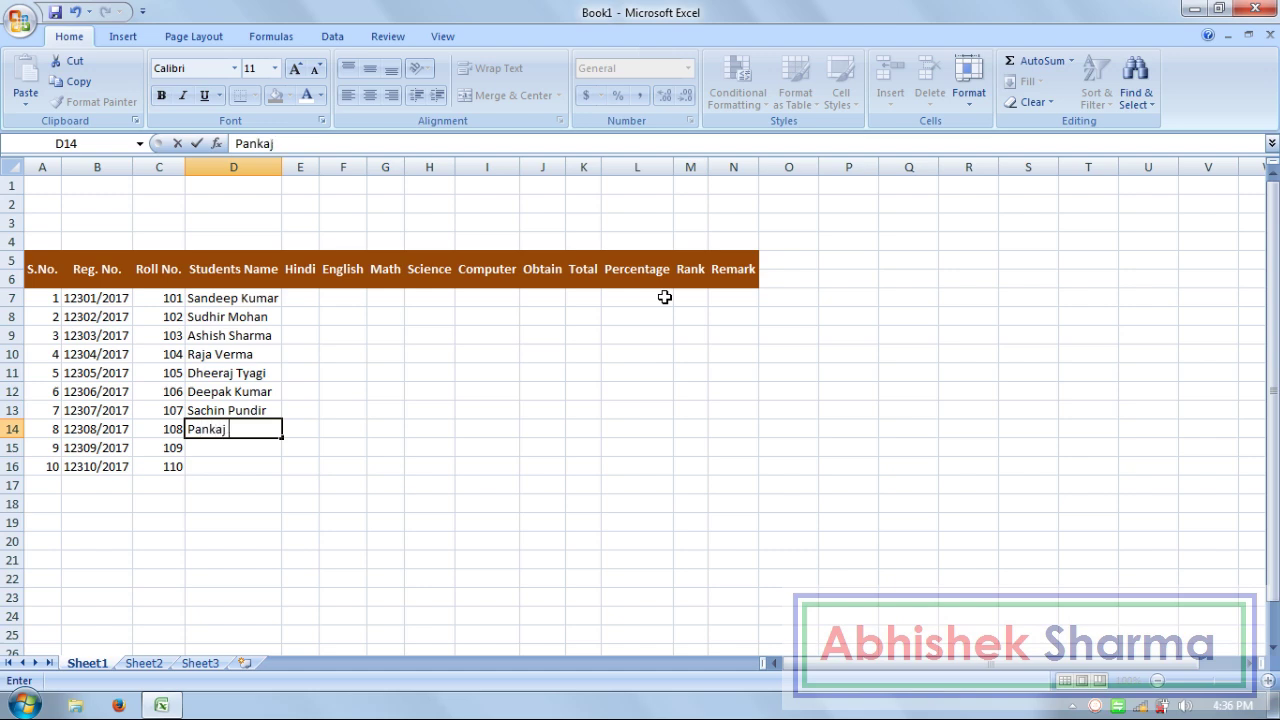
pyautogui.write(' Cha')
pyautogui.write('uhan')
pyautogui.press('Return')
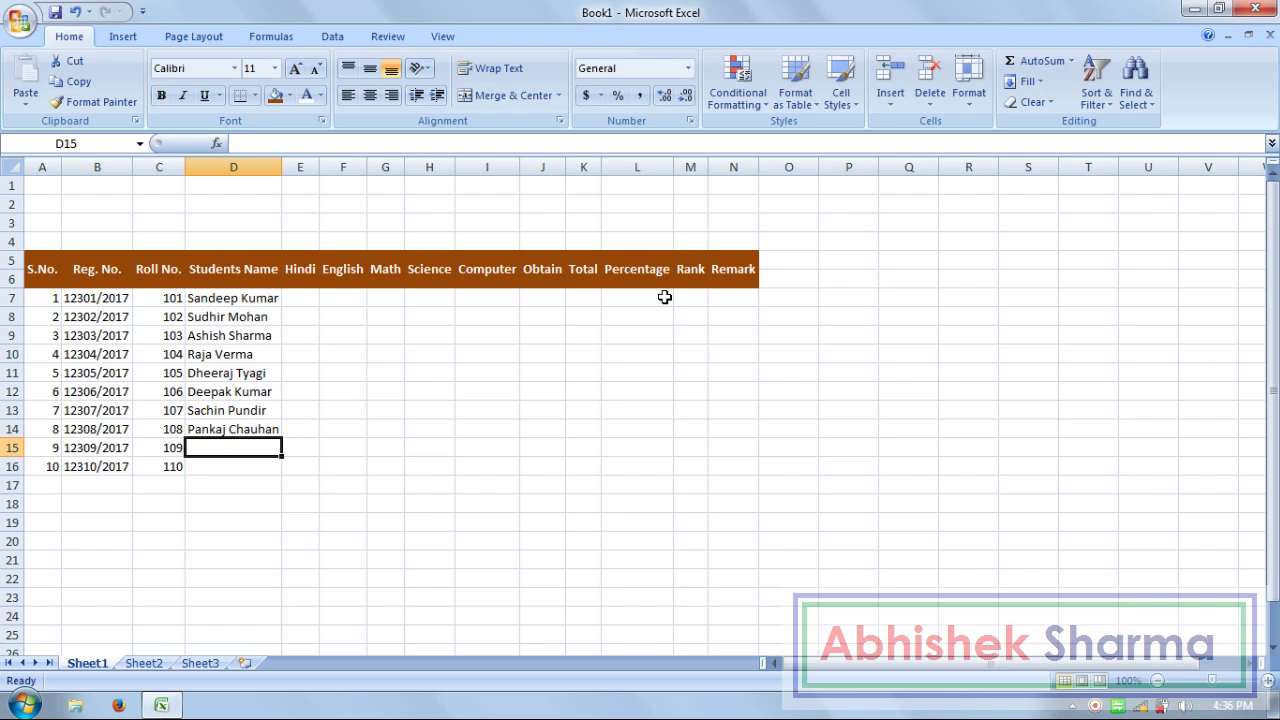
pyautogui.write('Santosh')
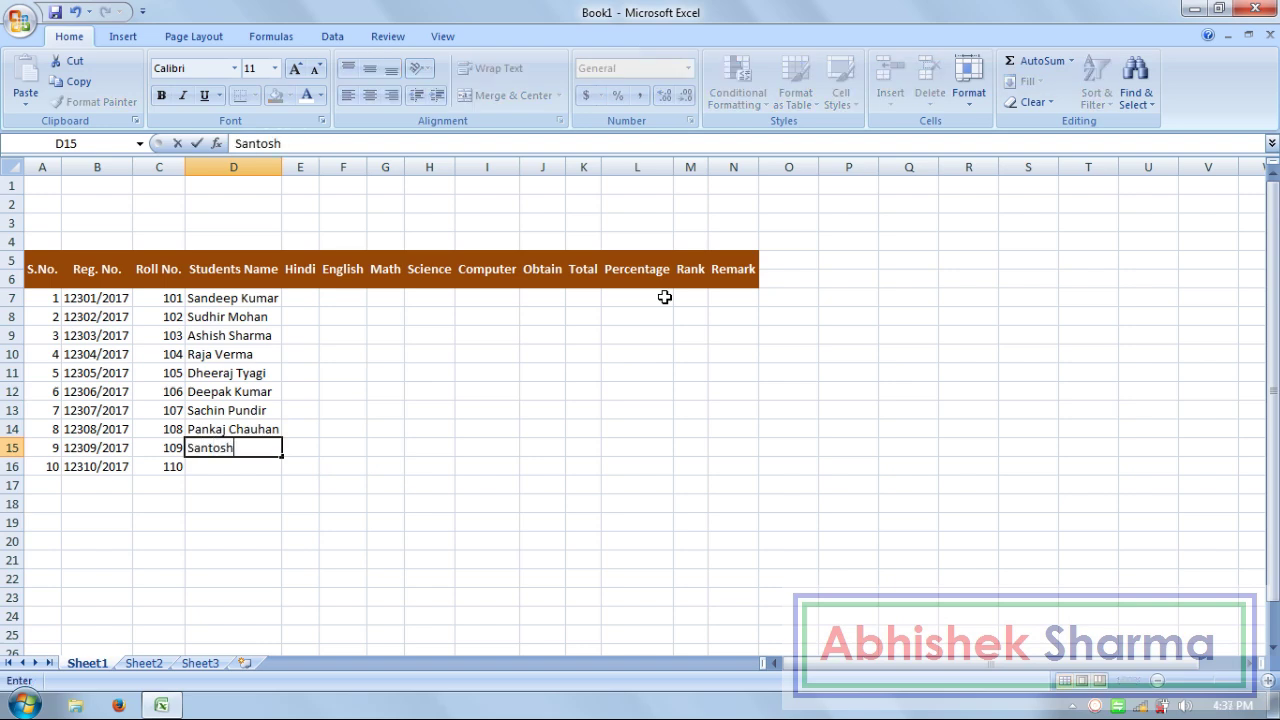
pyautogui.write('R')
pyautogui.write('wari')
pyautogui.press('Return')
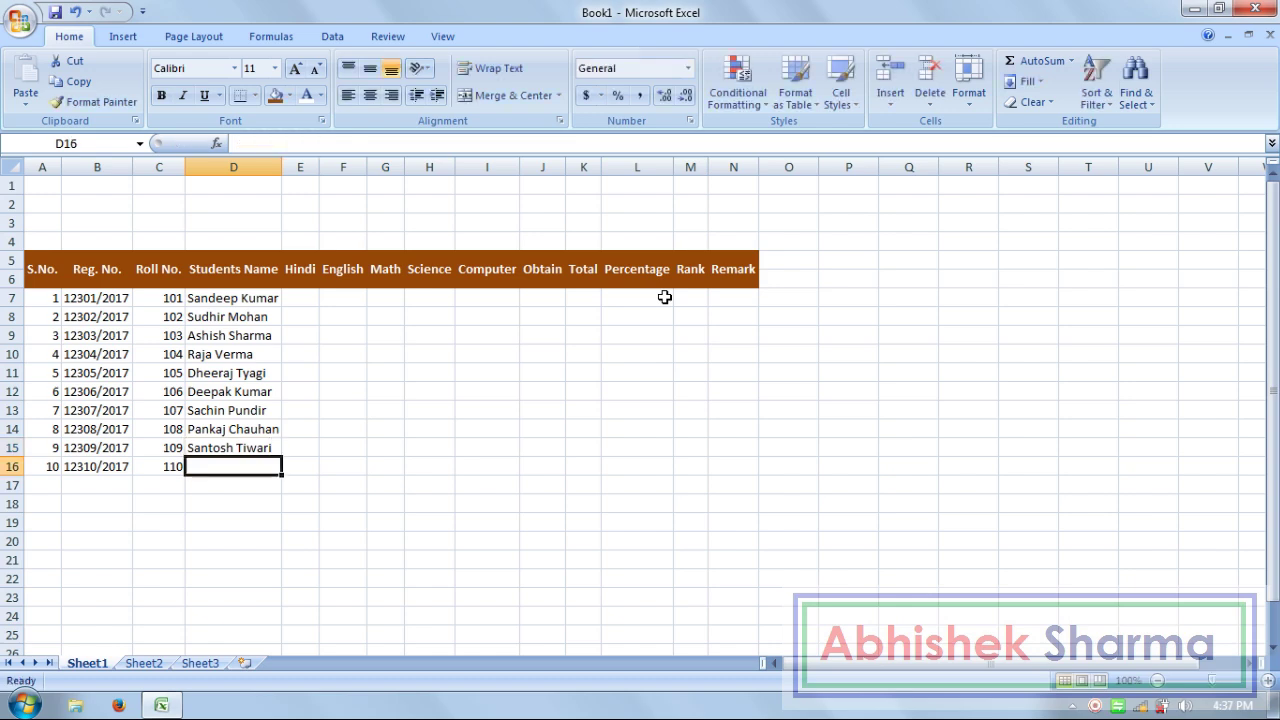
pyautogui.write('Rajesh S')
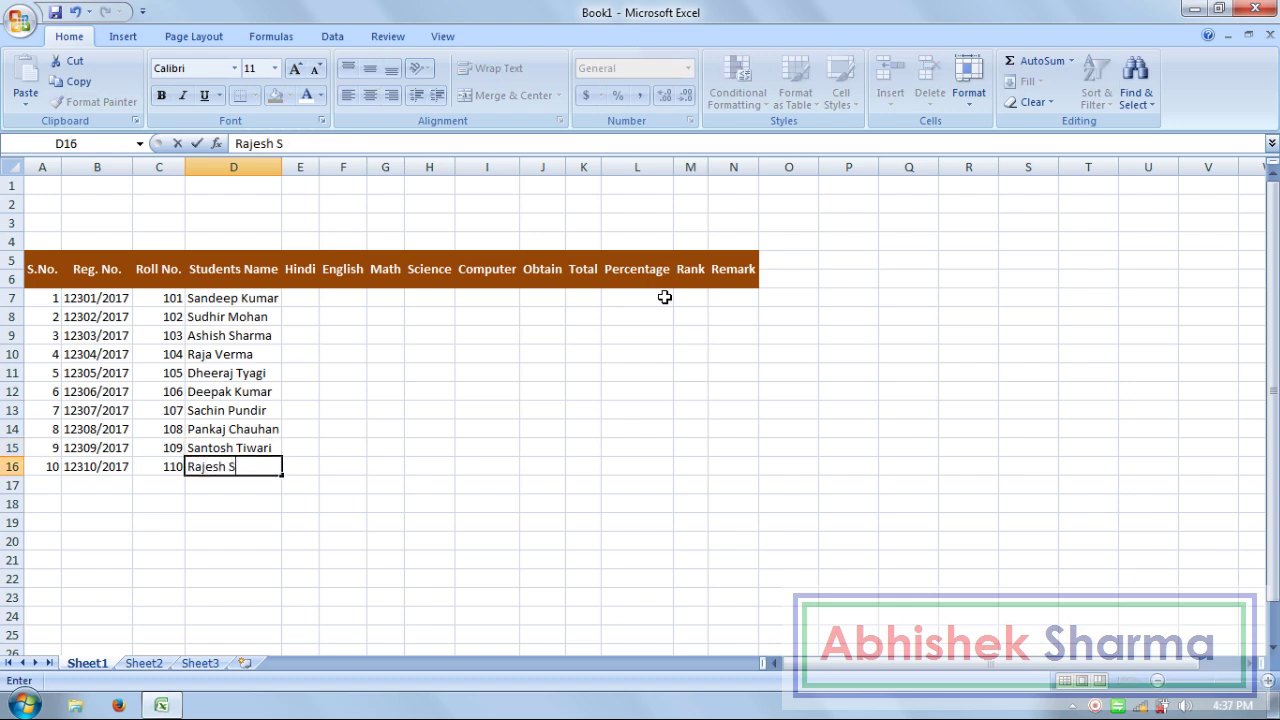
pyautogui.write('harma')
pyautogui.press('Return')
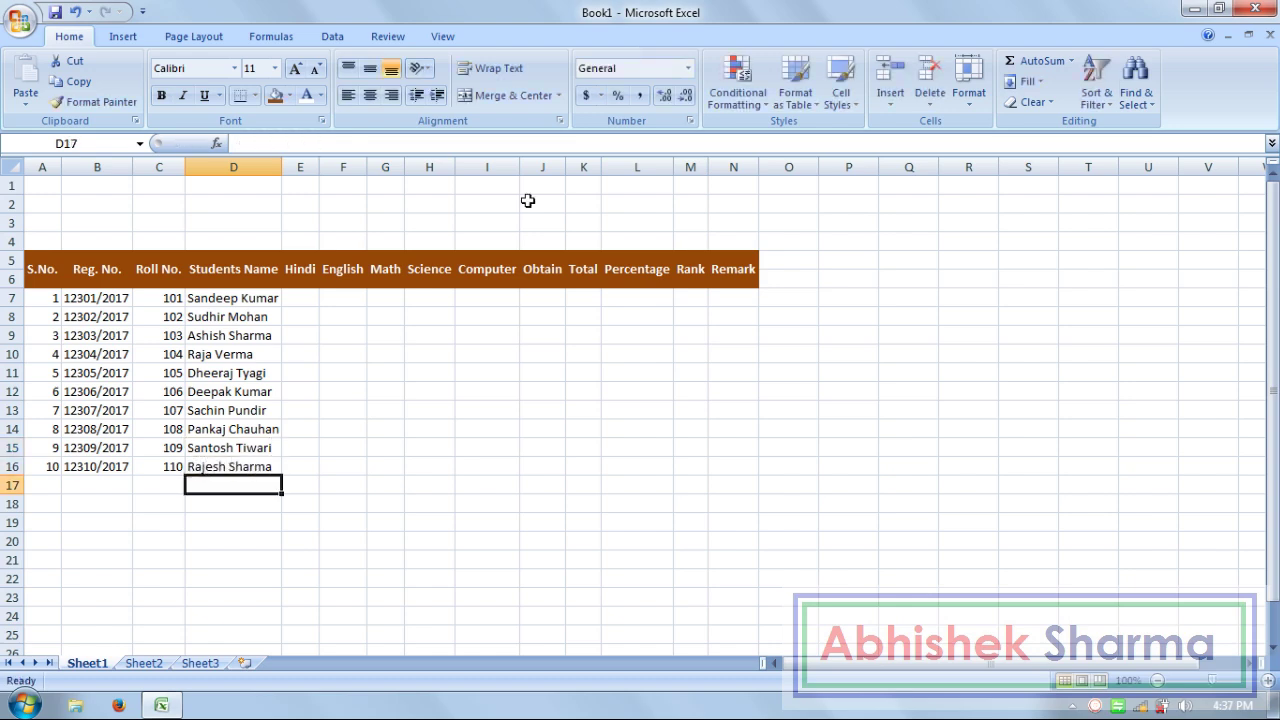
# Step: Enter marks 45, 55, 62, 52 and 43 across E7:I7 for Hindi through Computer
pyautogui.click(299, 297)
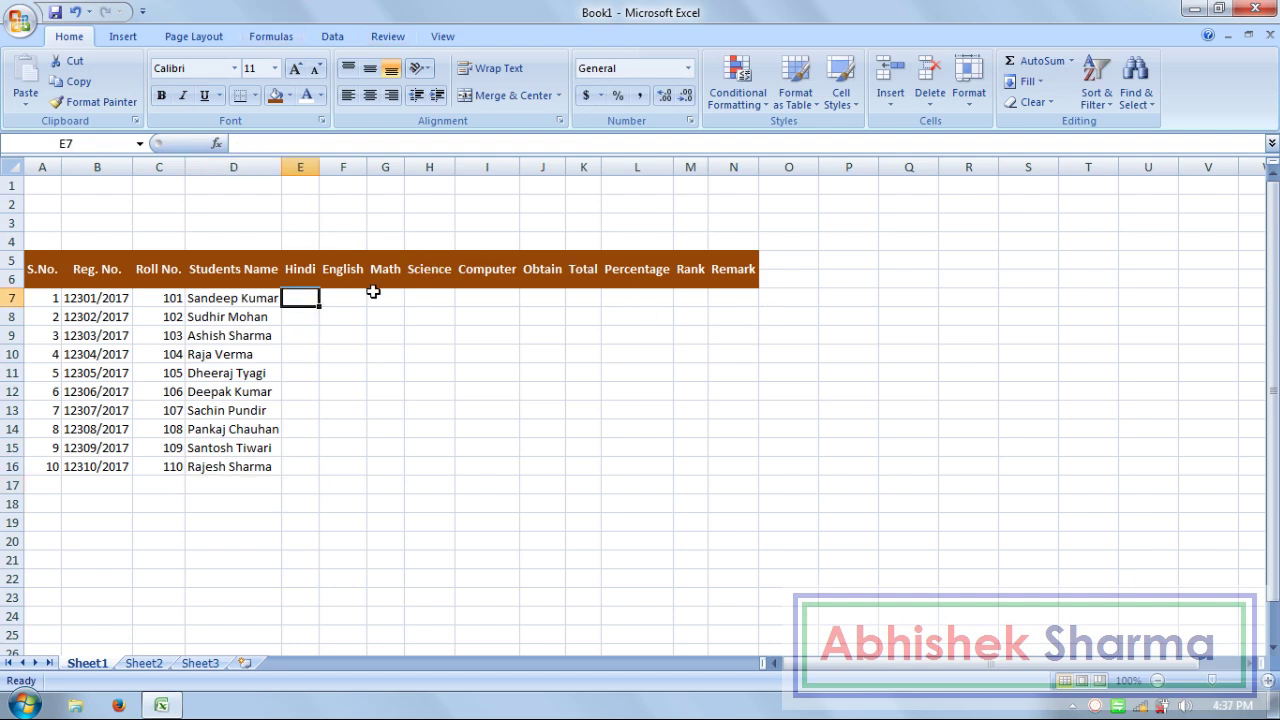
pyautogui.moveTo(310, 301); pyautogui.dragTo(488, 463)
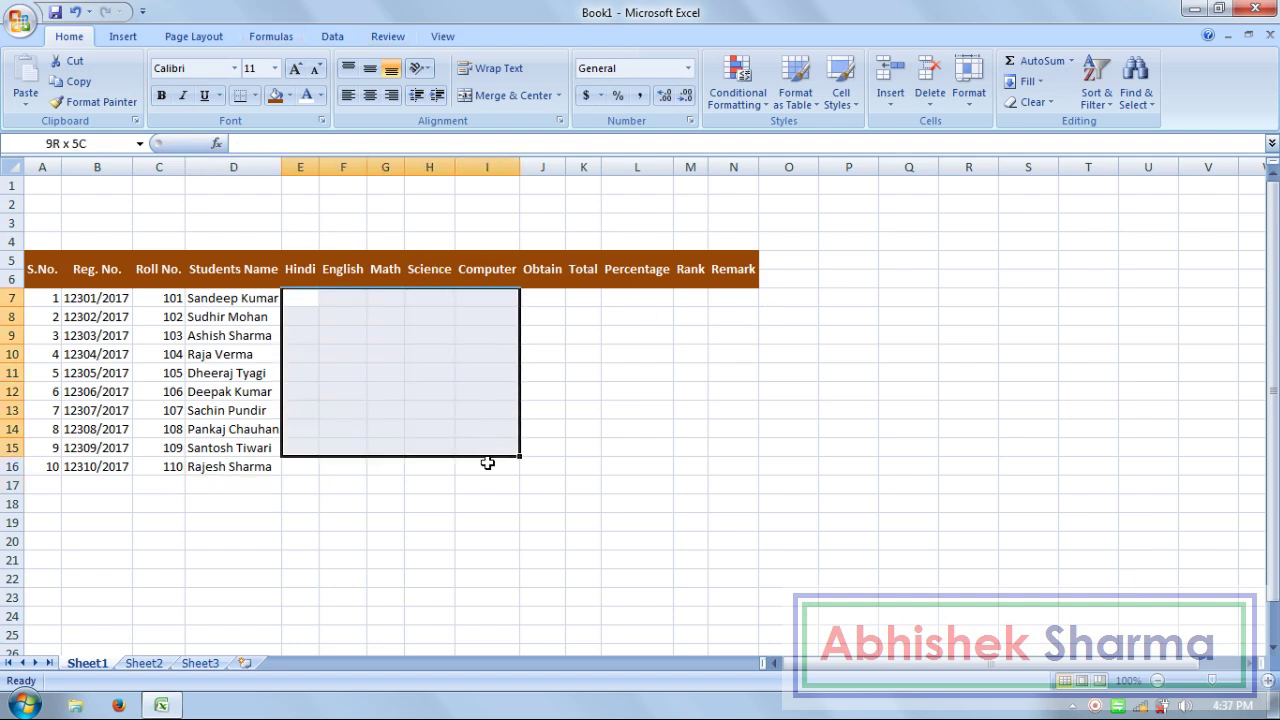
pyautogui.click(308, 307)
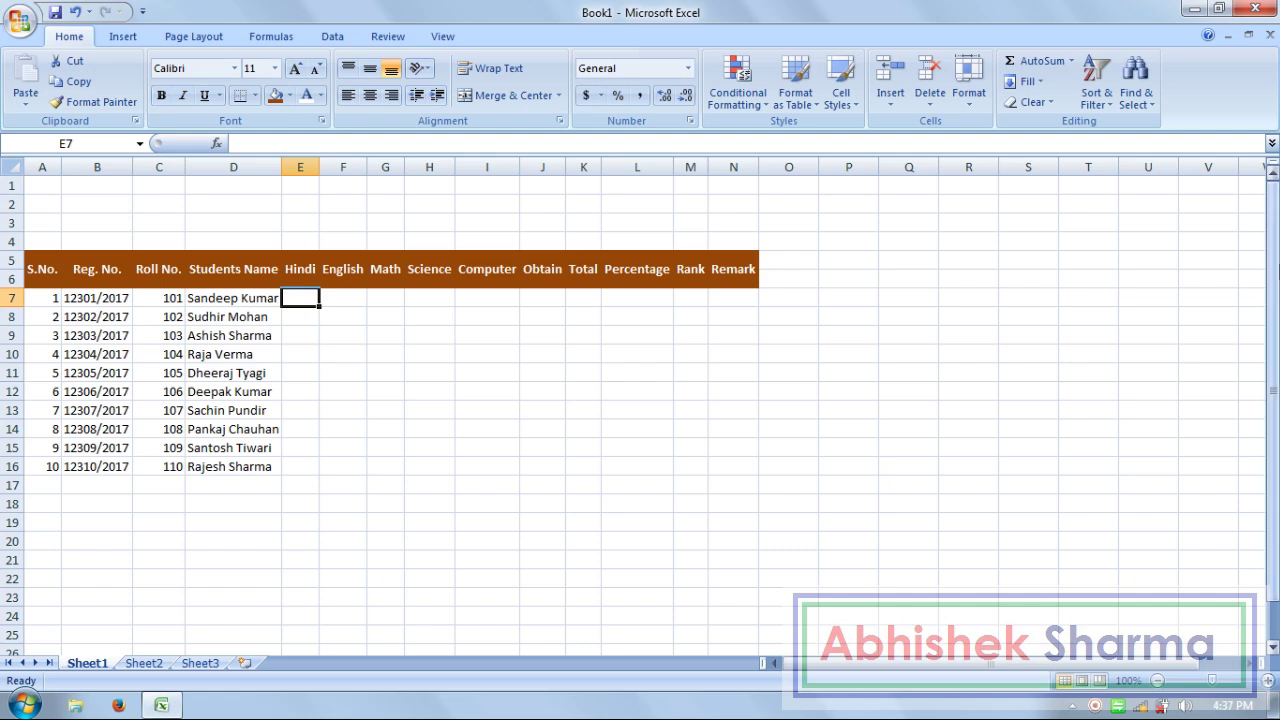
pyautogui.write('45\t55\t6')
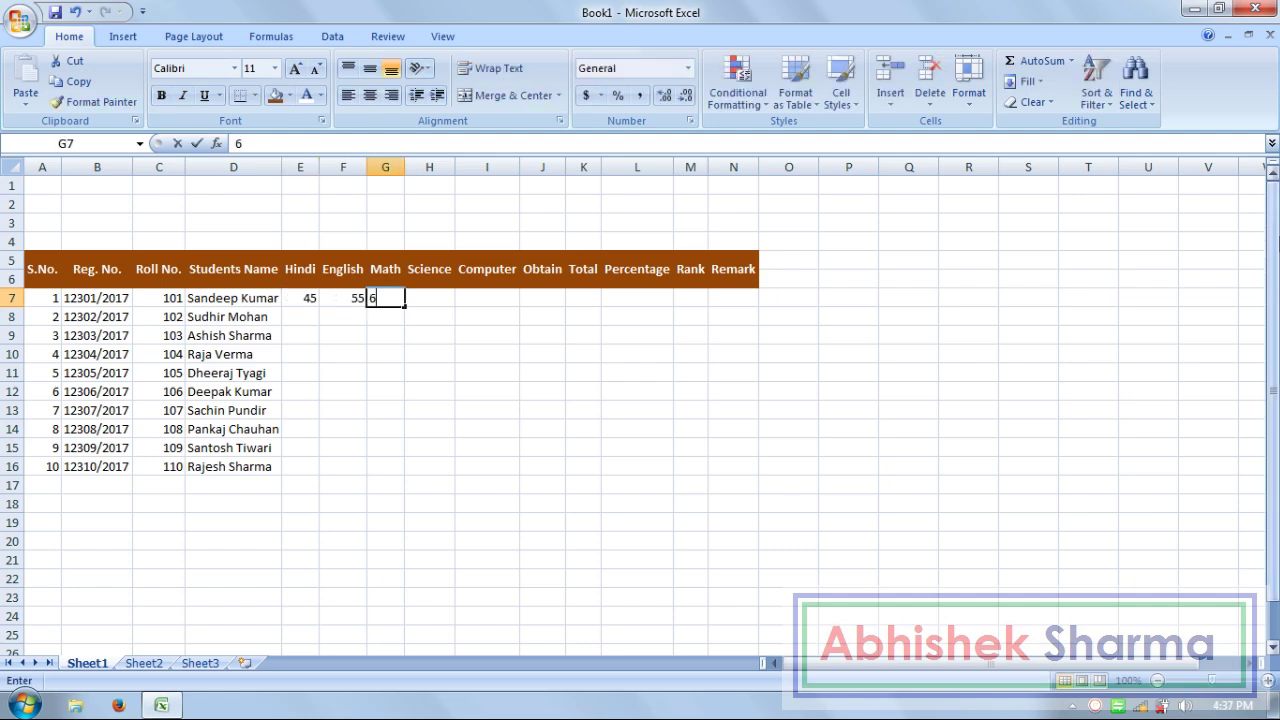
pyautogui.write('2\t52')
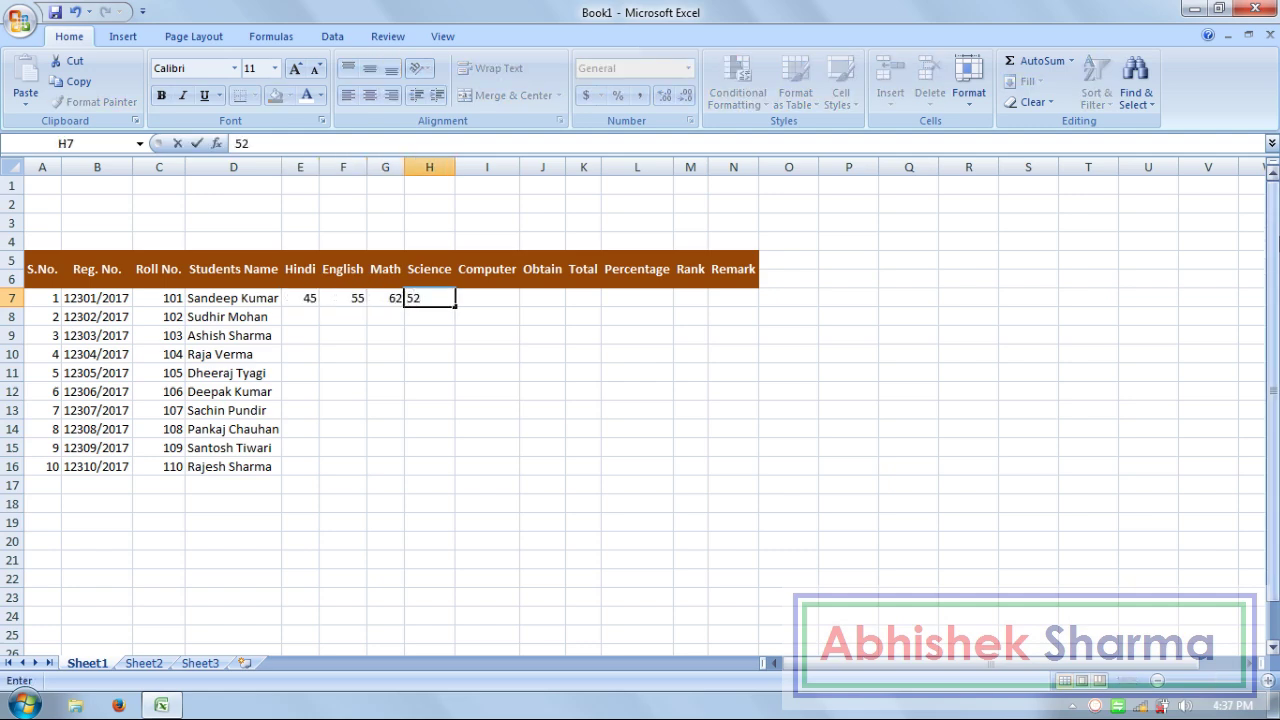
pyautogui.press('Tab')
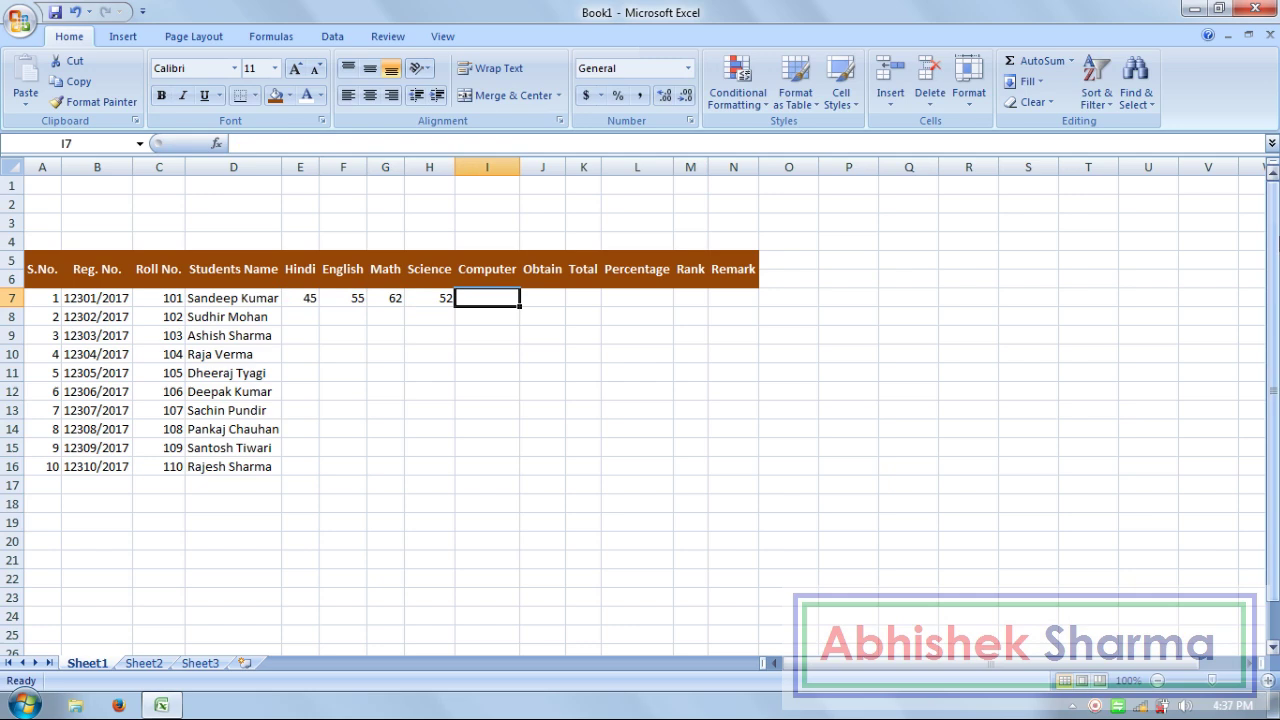
pyautogui.write('43')
pyautogui.press('Return')
pyautogui.press('Left')
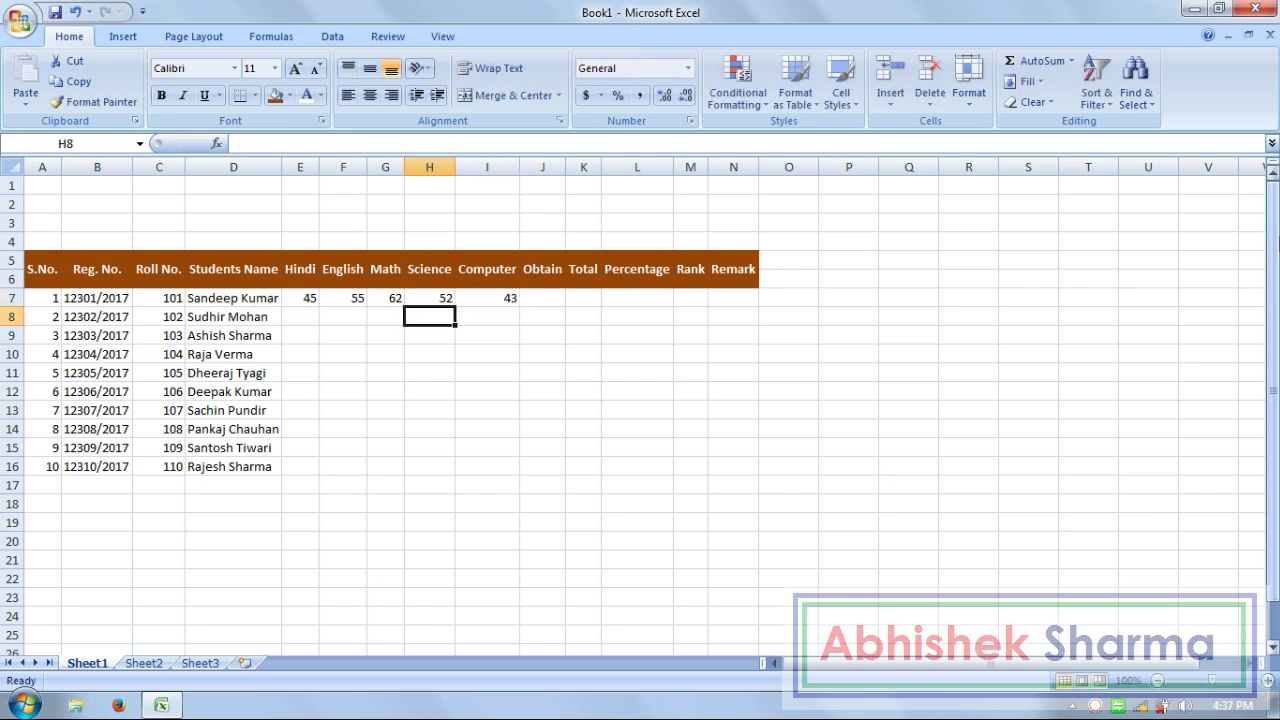
pyautogui.press('Left')
pyautogui.press('Left')
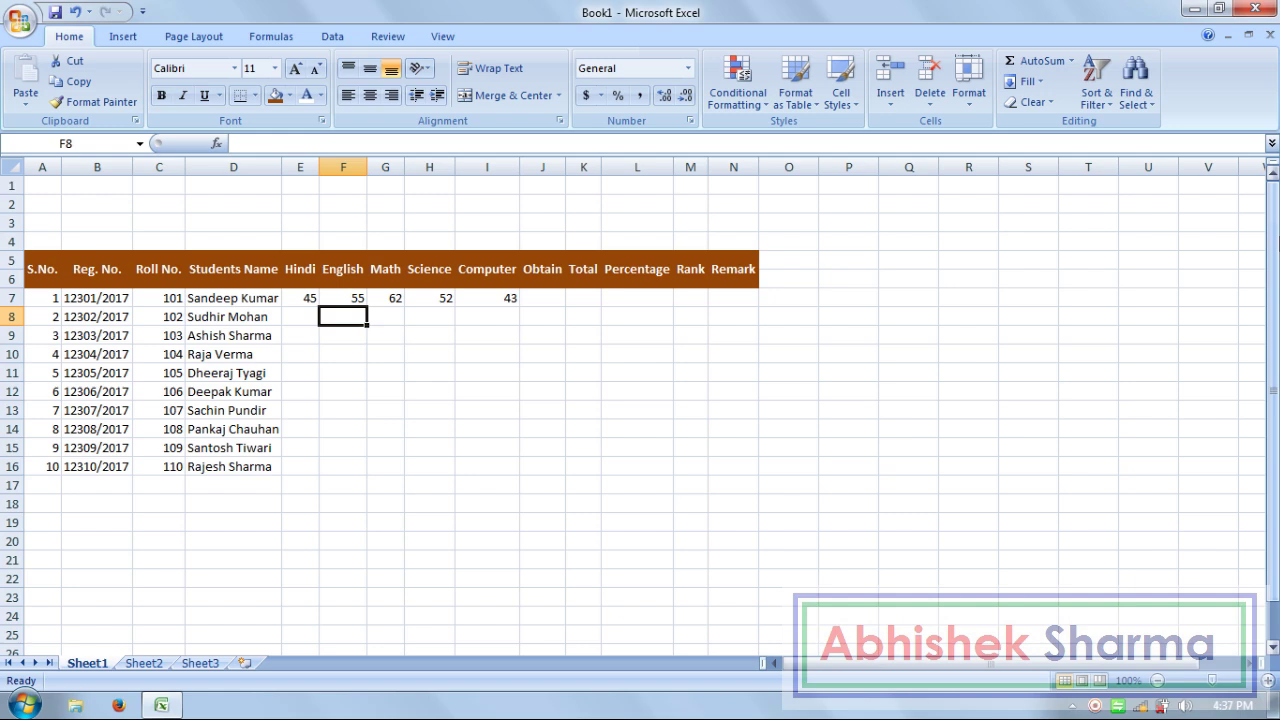
pyautogui.press('Left')
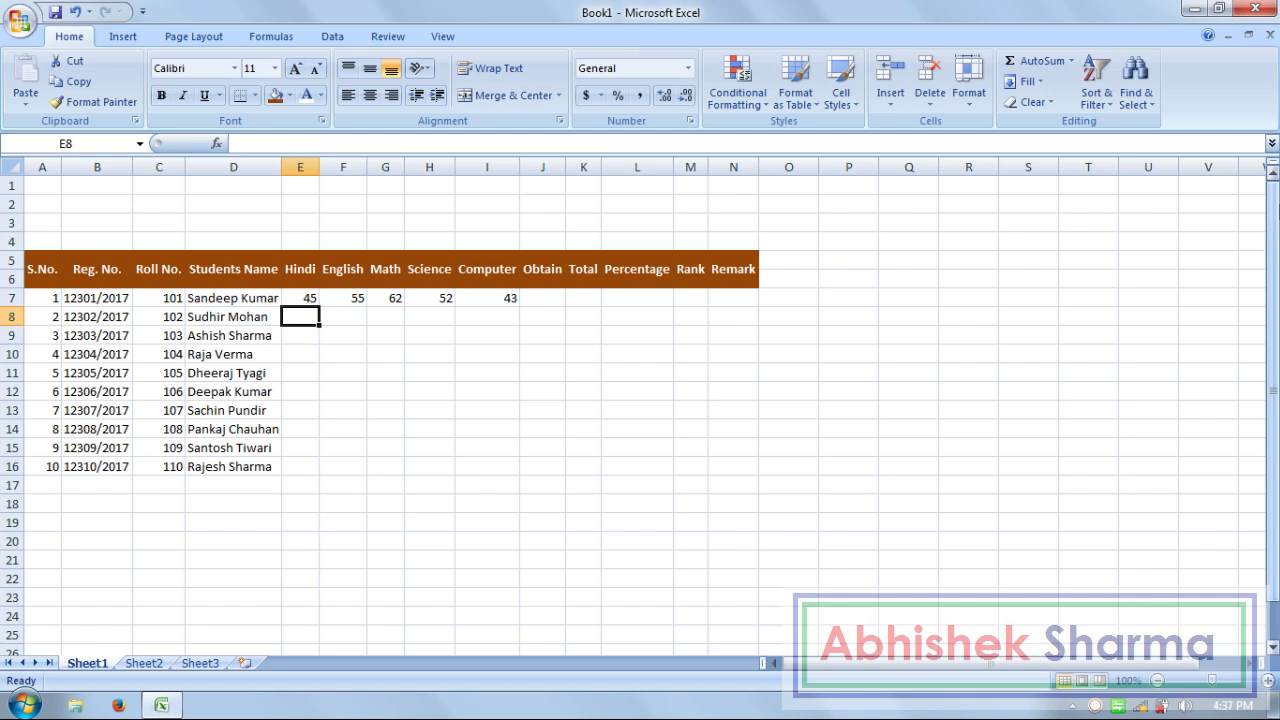
# Step: Type Hindi marks 65, 35, 25, 82, 7067, 98, 32 and 60 down E8:E15
pyautogui.write('65')
pyautogui.press('Return')
pyautogui.write('35')
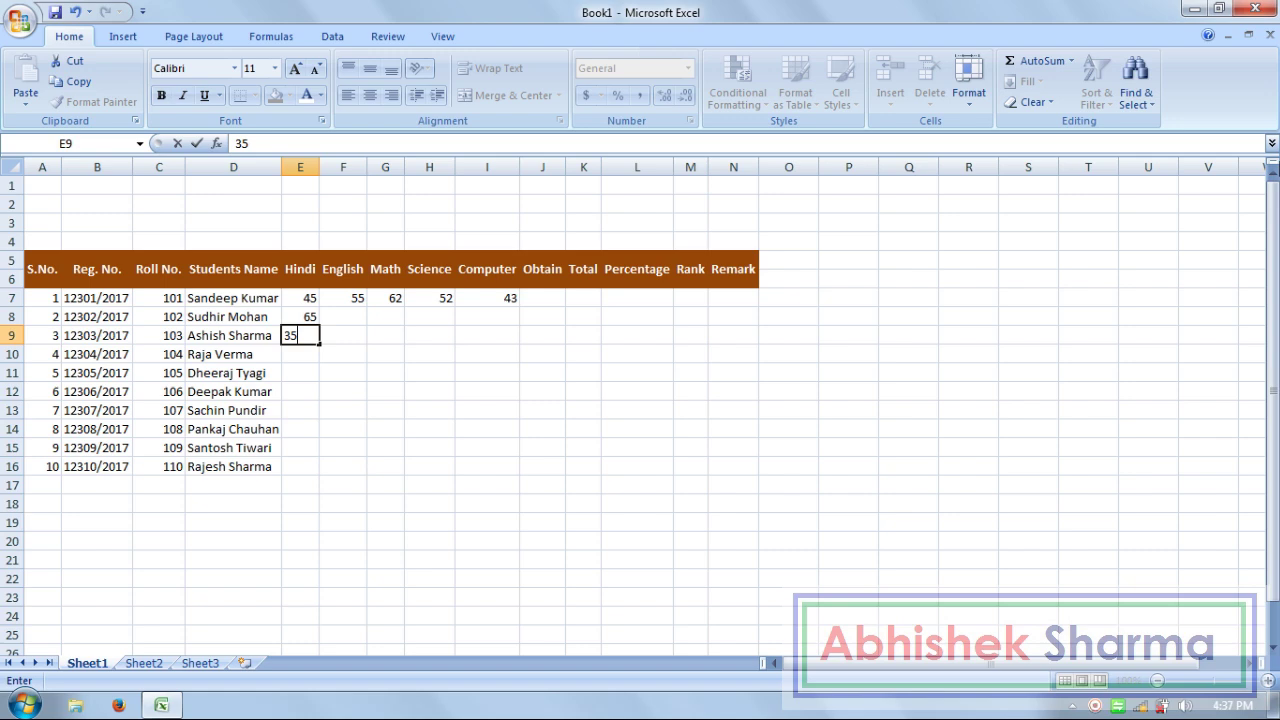
pyautogui.press('Return')
pyautogui.write('25')
pyautogui.press('Return')
pyautogui.write('8')
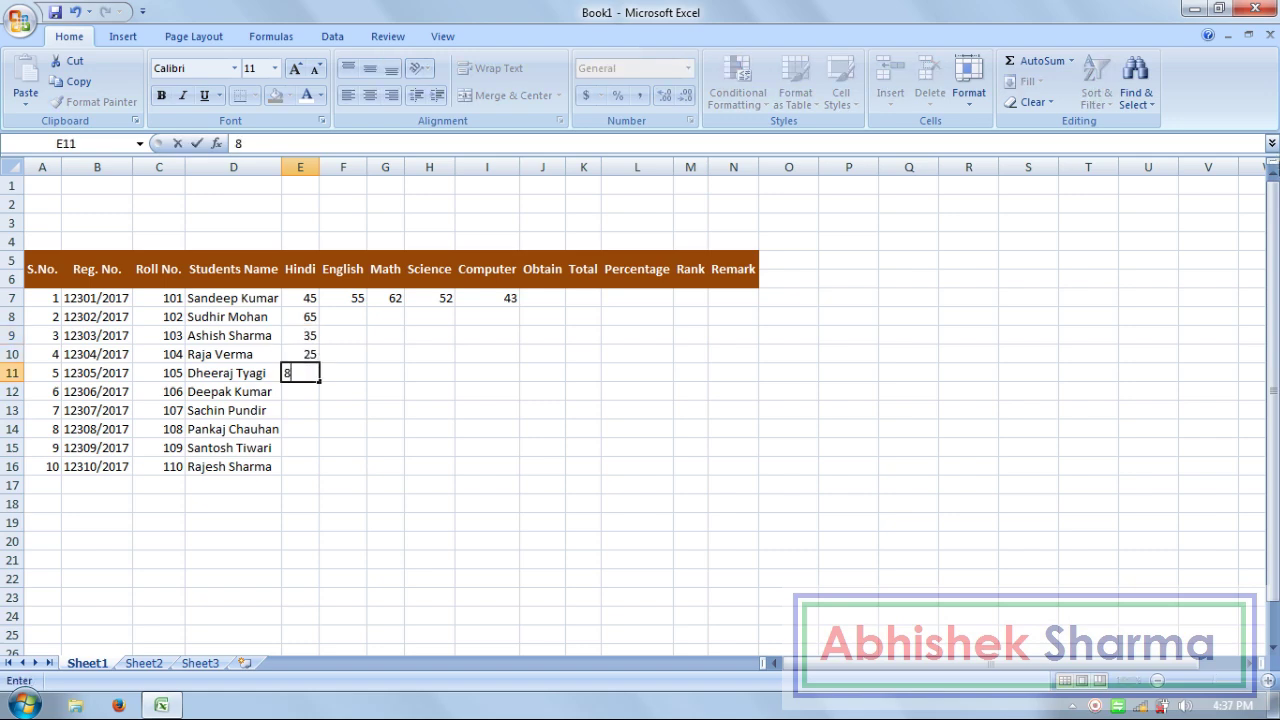
pyautogui.write('52')
pyautogui.press('Return')
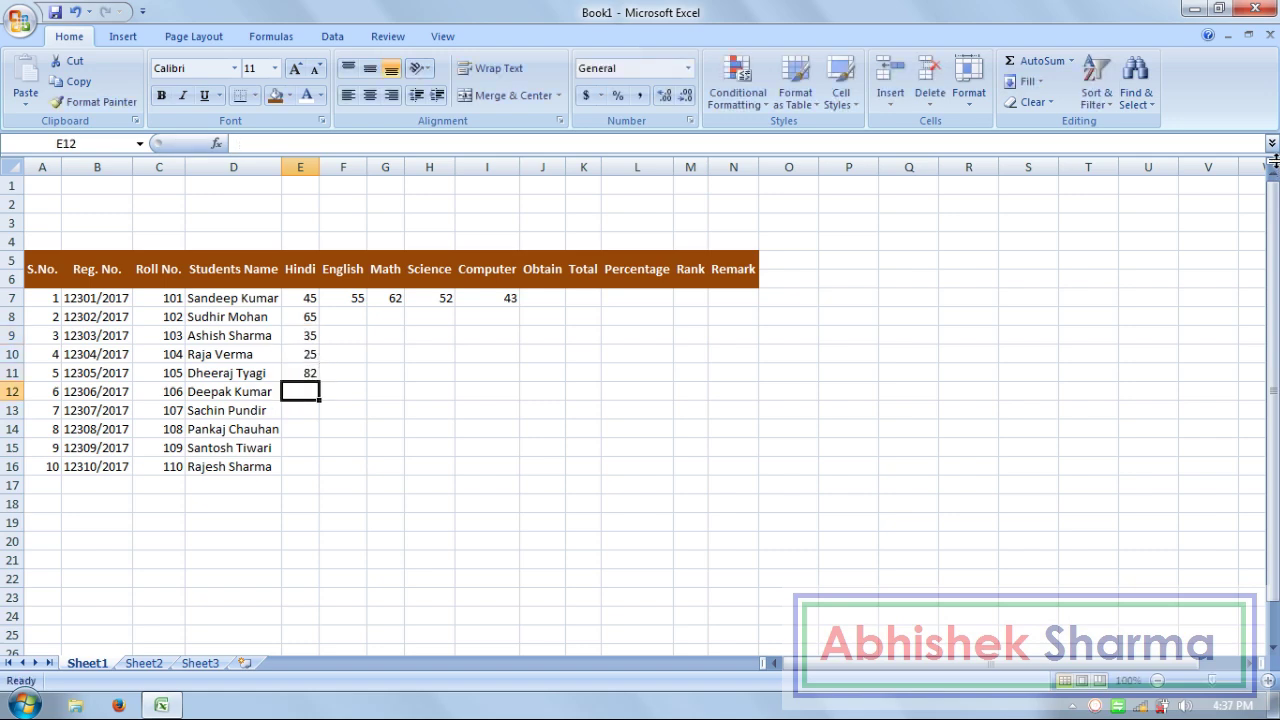
pyautogui.write('70')
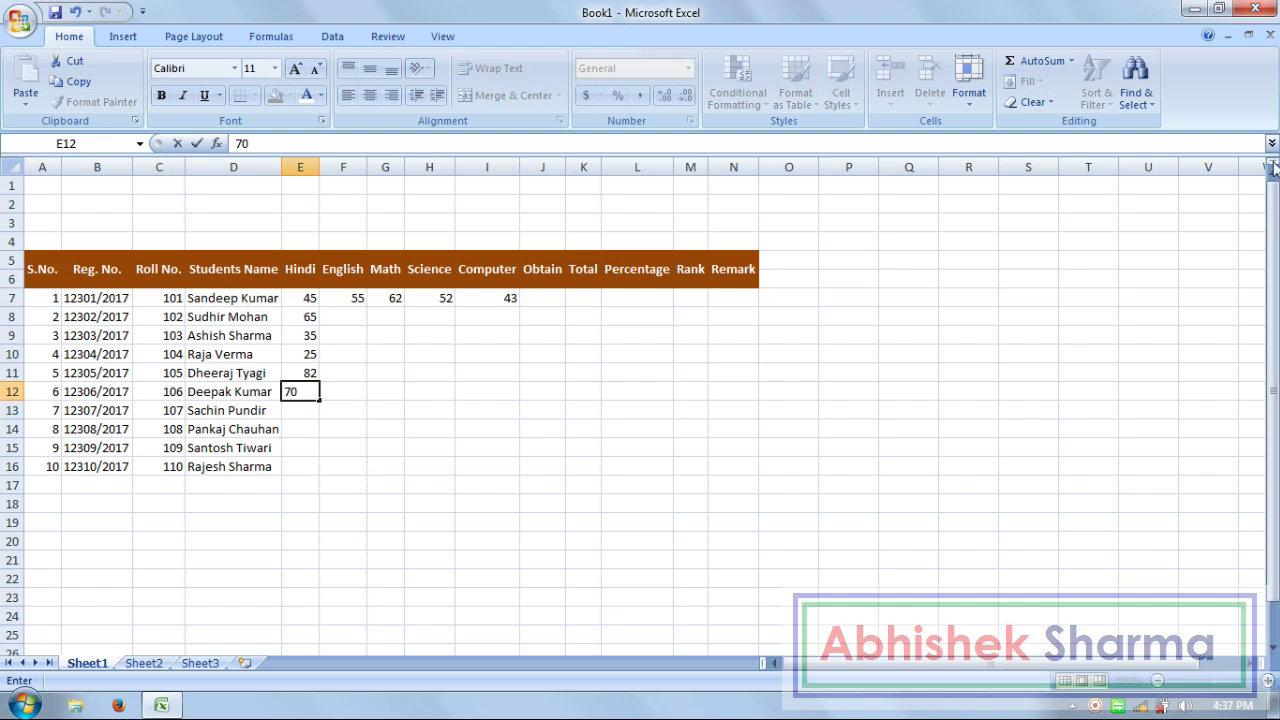
pyautogui.write('67')
pyautogui.press('Return')
pyautogui.write('98')
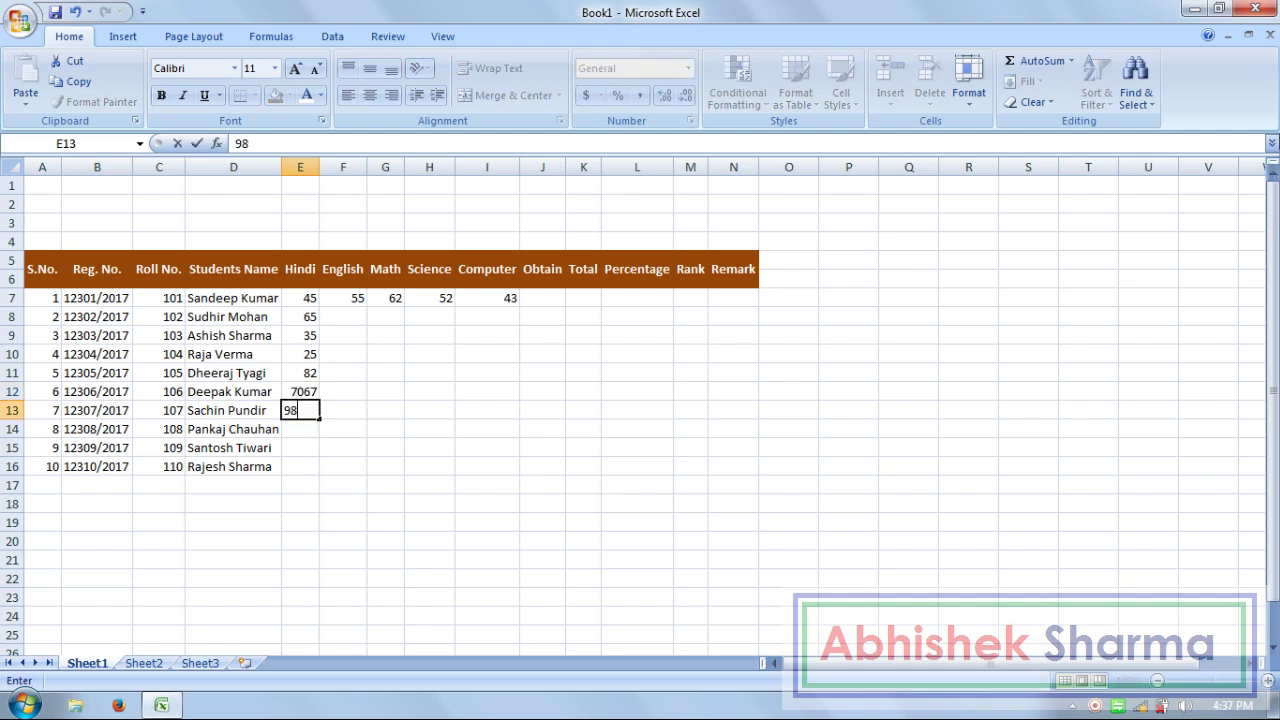
pyautogui.press('Return')
pyautogui.write('32')
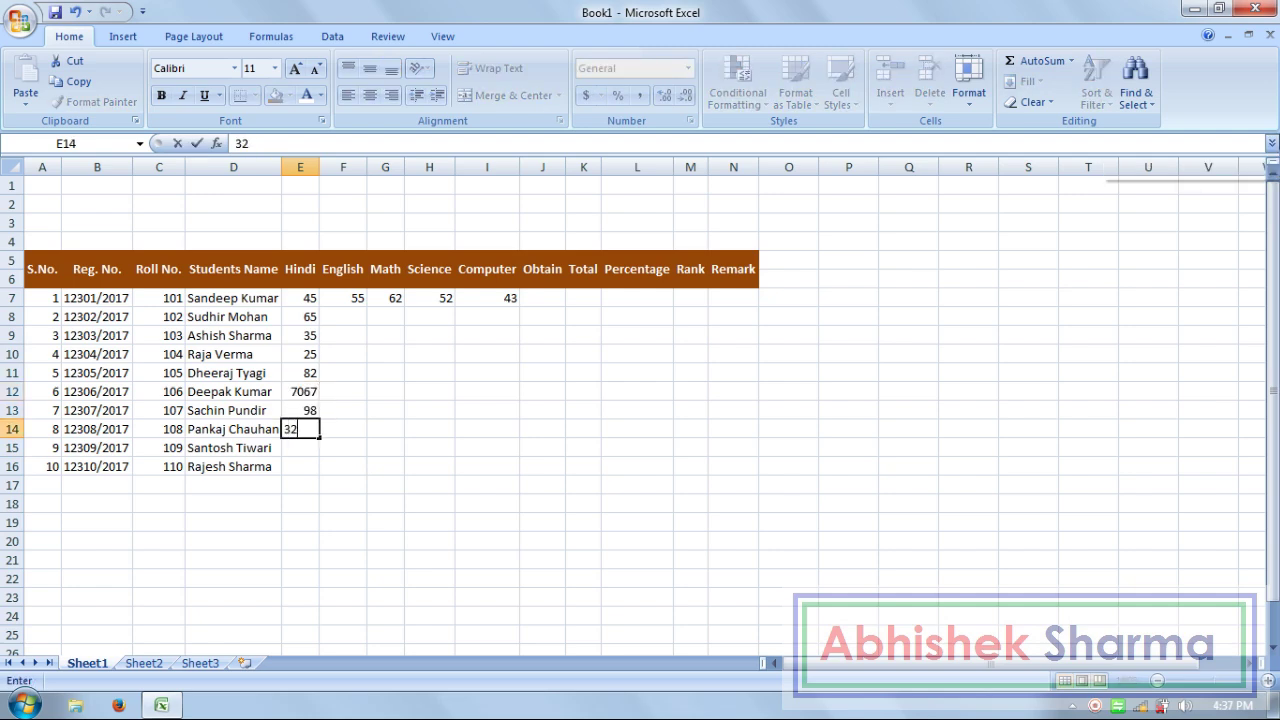
pyautogui.press('Return')
pyautogui.write('60')
pyautogui.press('Return')
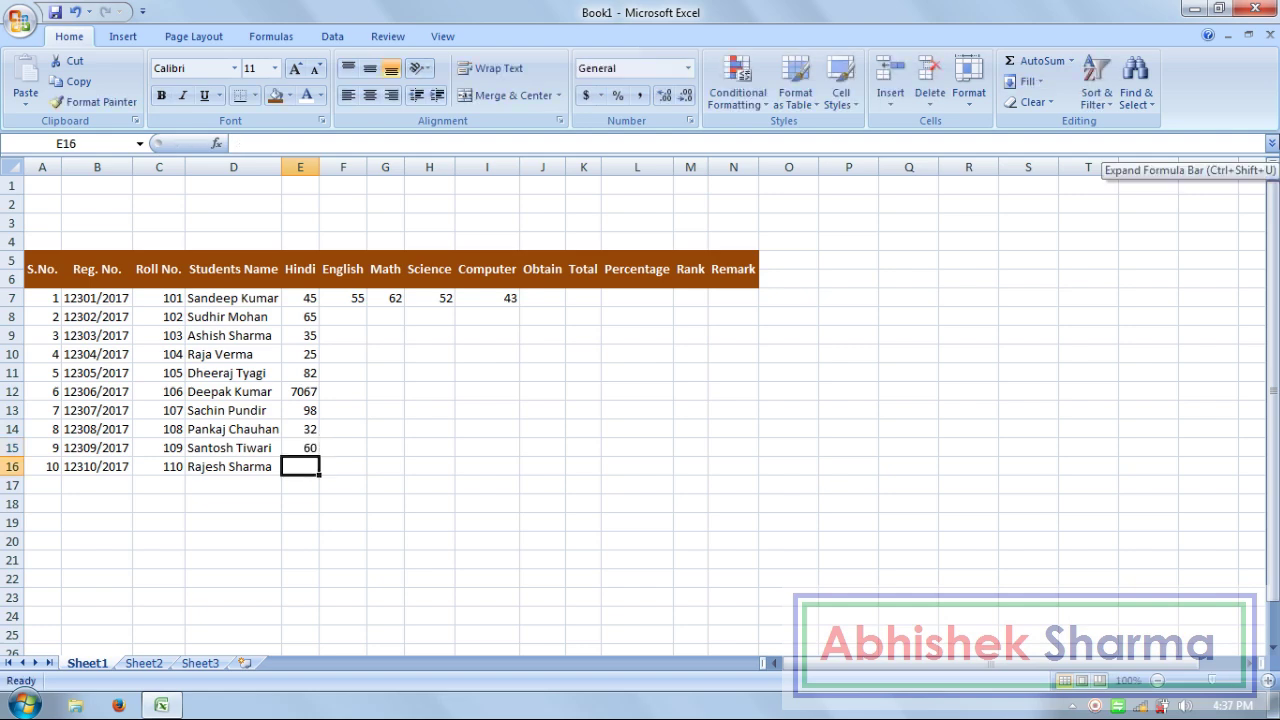
# Step: Shift E13:E15 down one row, correct E12 to 70, and add 67 in E13
pyautogui.press('Up')
pyautogui.press('Up')
pyautogui.press('Up')
pyautogui.hotkey('shift', 'Down')
pyautogui.hotkey('shift', 'Down')
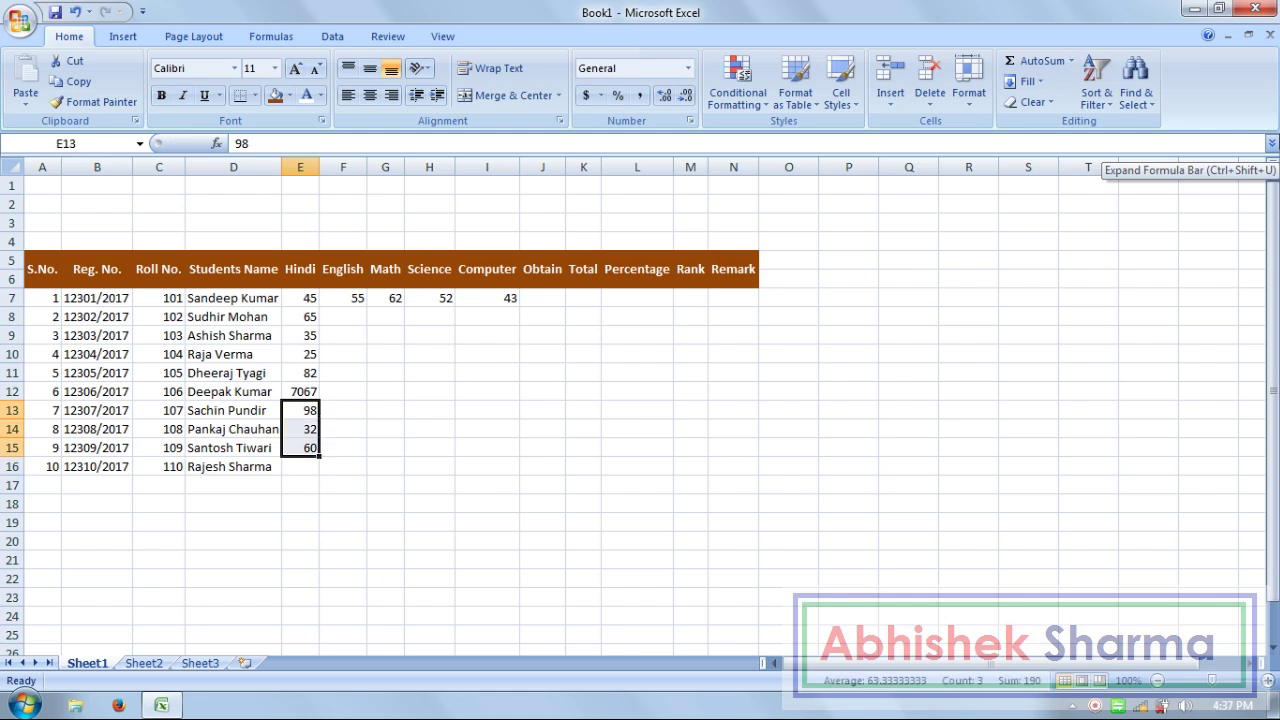
pyautogui.hotkey('ctrl', 'c')
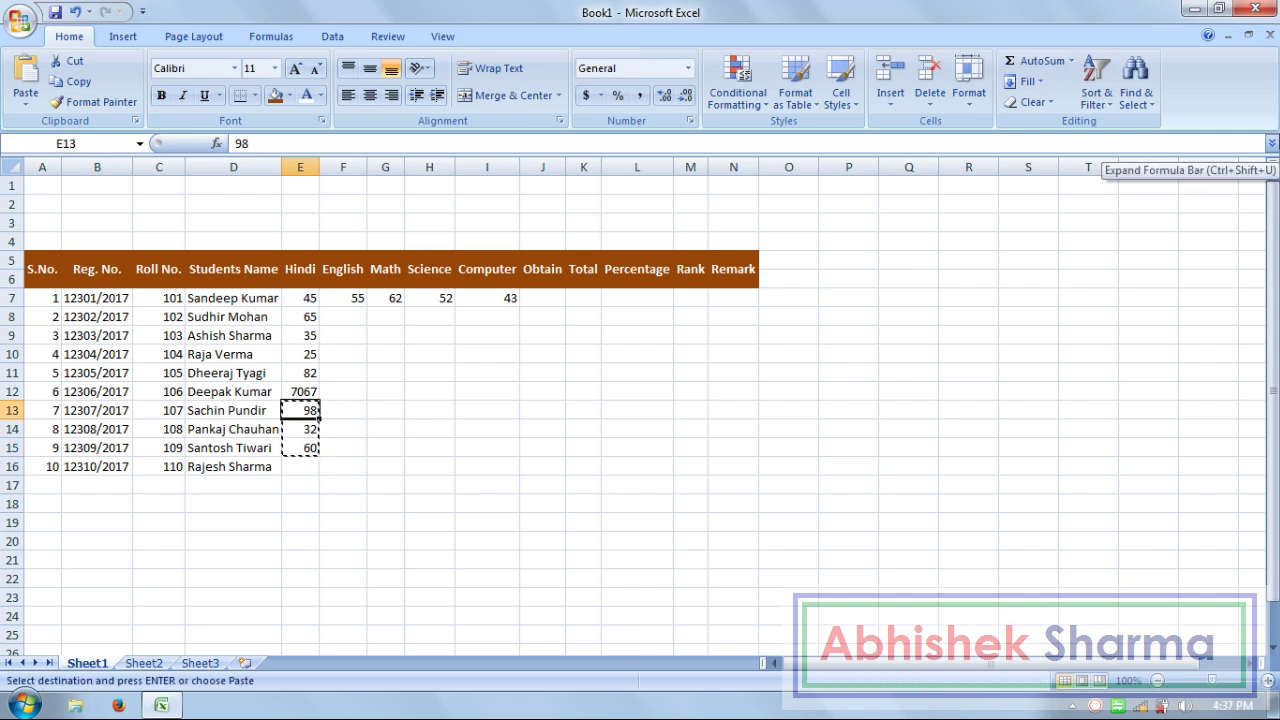
pyautogui.press('Down')
pyautogui.press('Return')
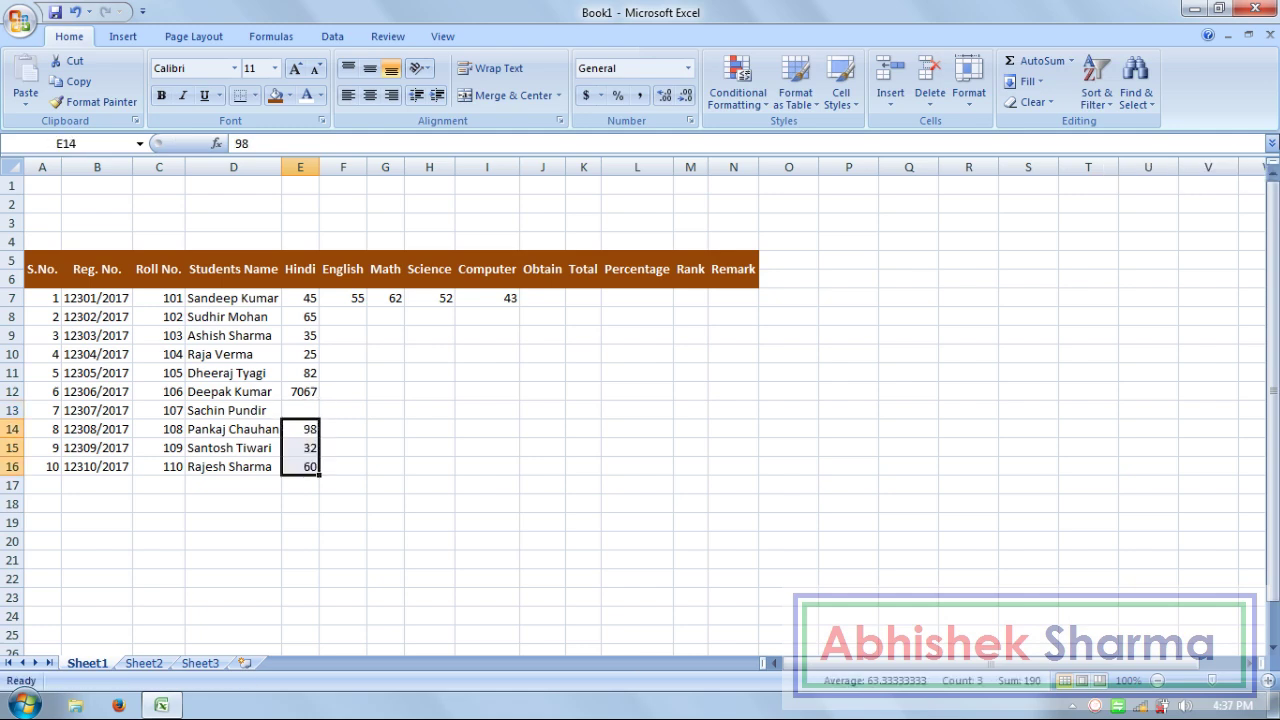
pyautogui.press('Up')
pyautogui.press('Up')
pyautogui.write('70')
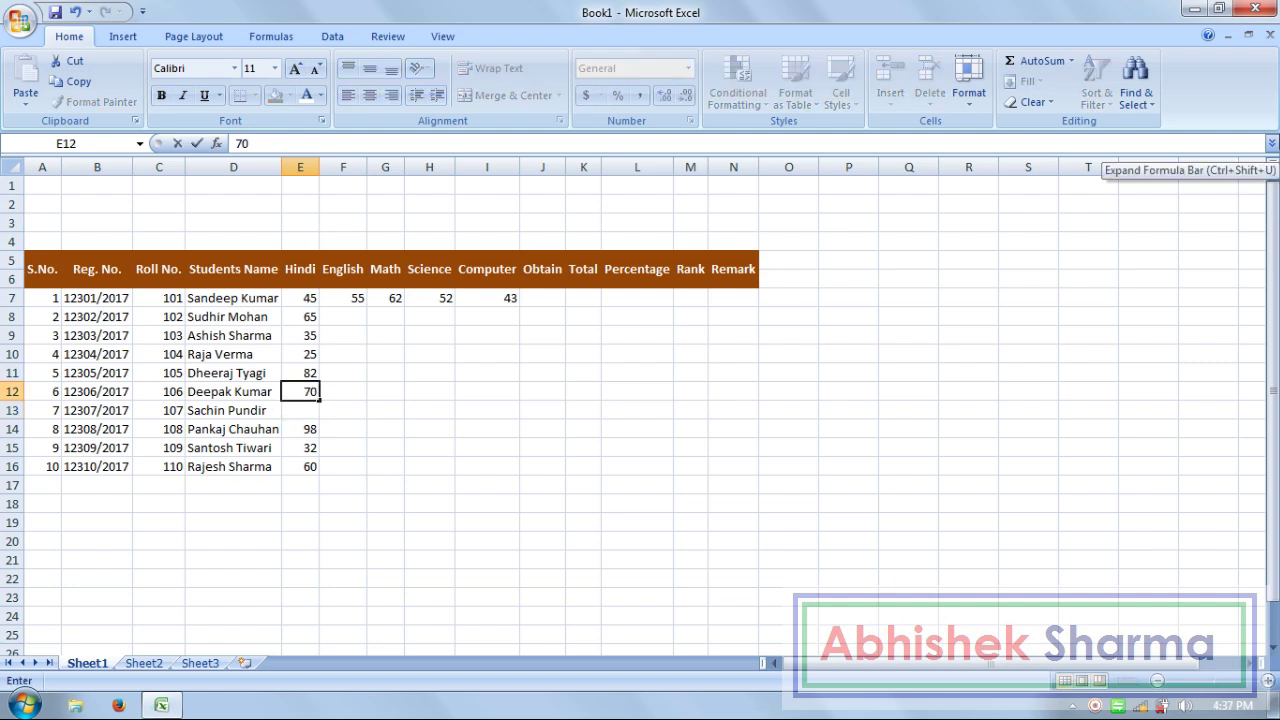
pyautogui.press('Return')
pyautogui.write('67')
pyautogui.press('Return')
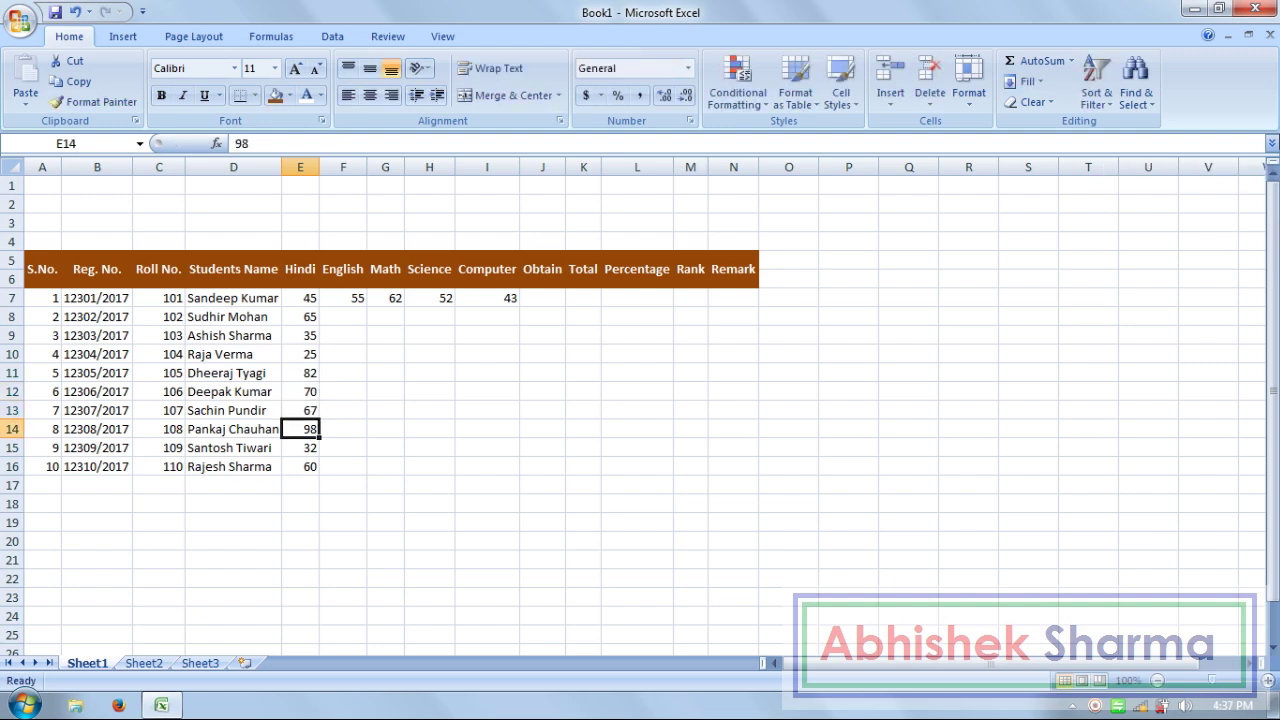
pyautogui.press('Right')
pyautogui.hotkey('ctrl', 'Up')
pyautogui.press('Down')
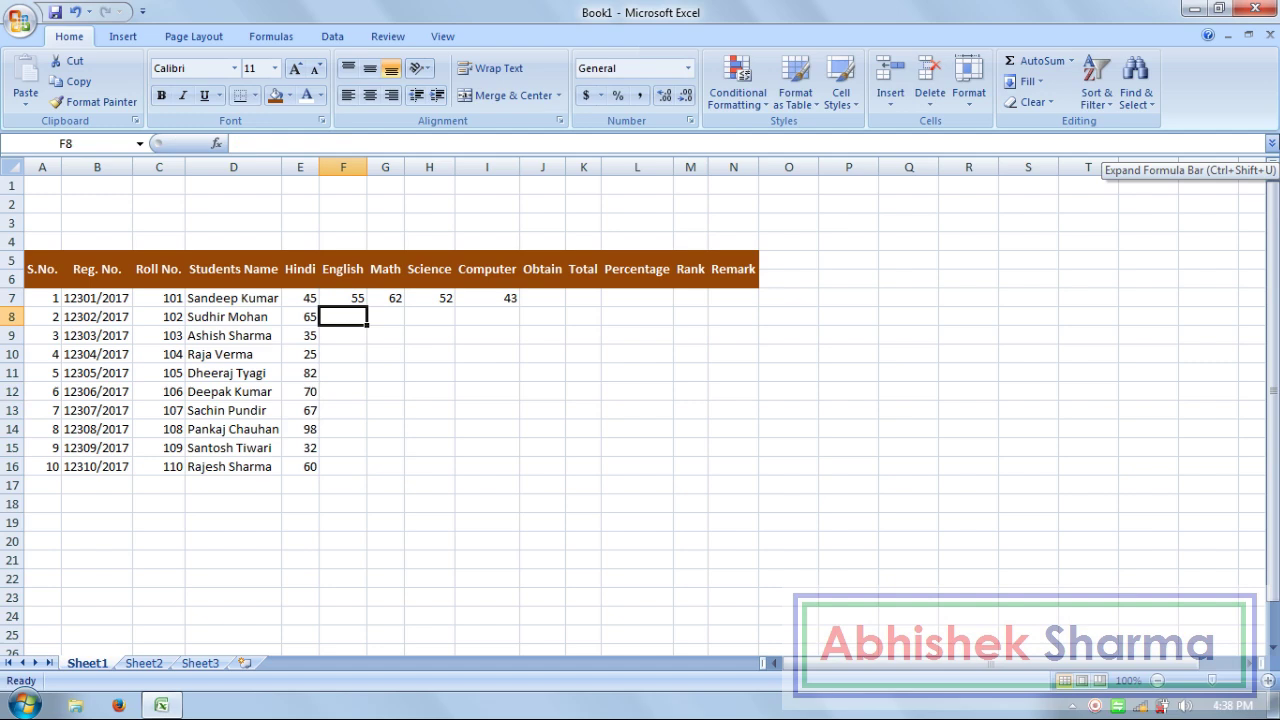
# Step: Enter English marks 25, 85, 70, 82, 85, 65, 35, 44 and 70 in F8:F16
pyautogui.write('25')
pyautogui.press('Return')
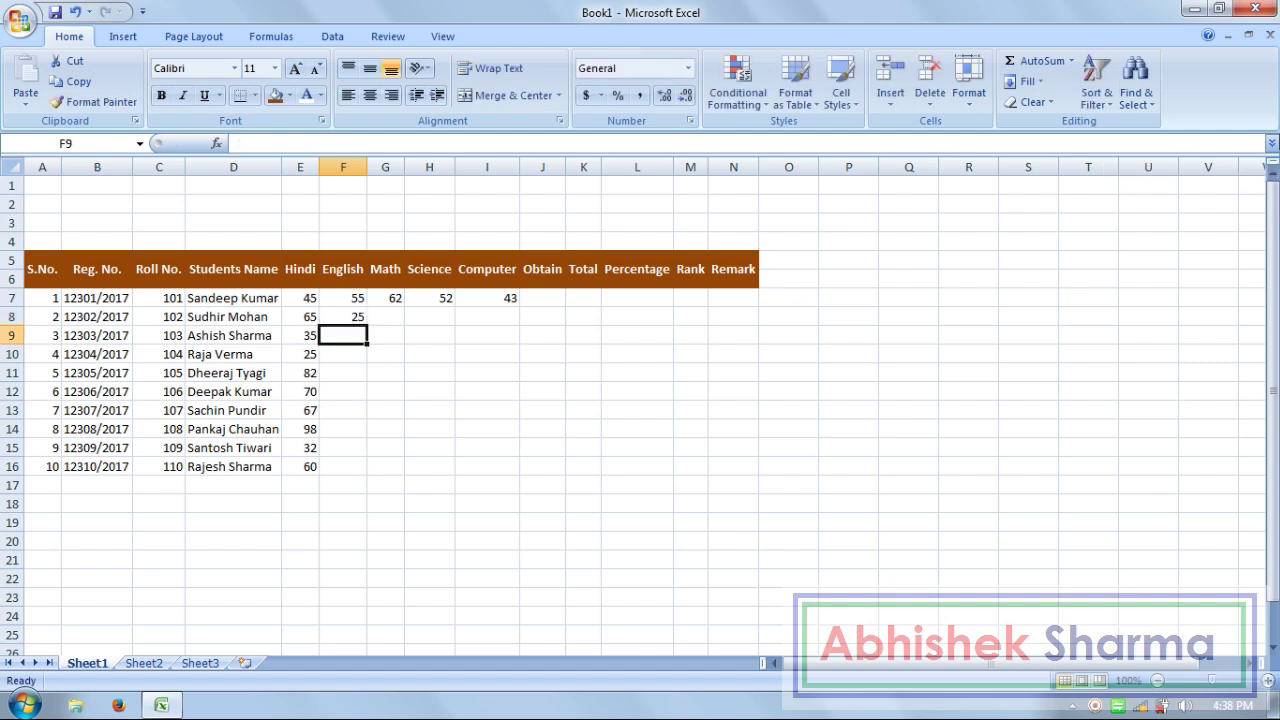
pyautogui.write('85')
pyautogui.press('Return')
pyautogui.write('70')
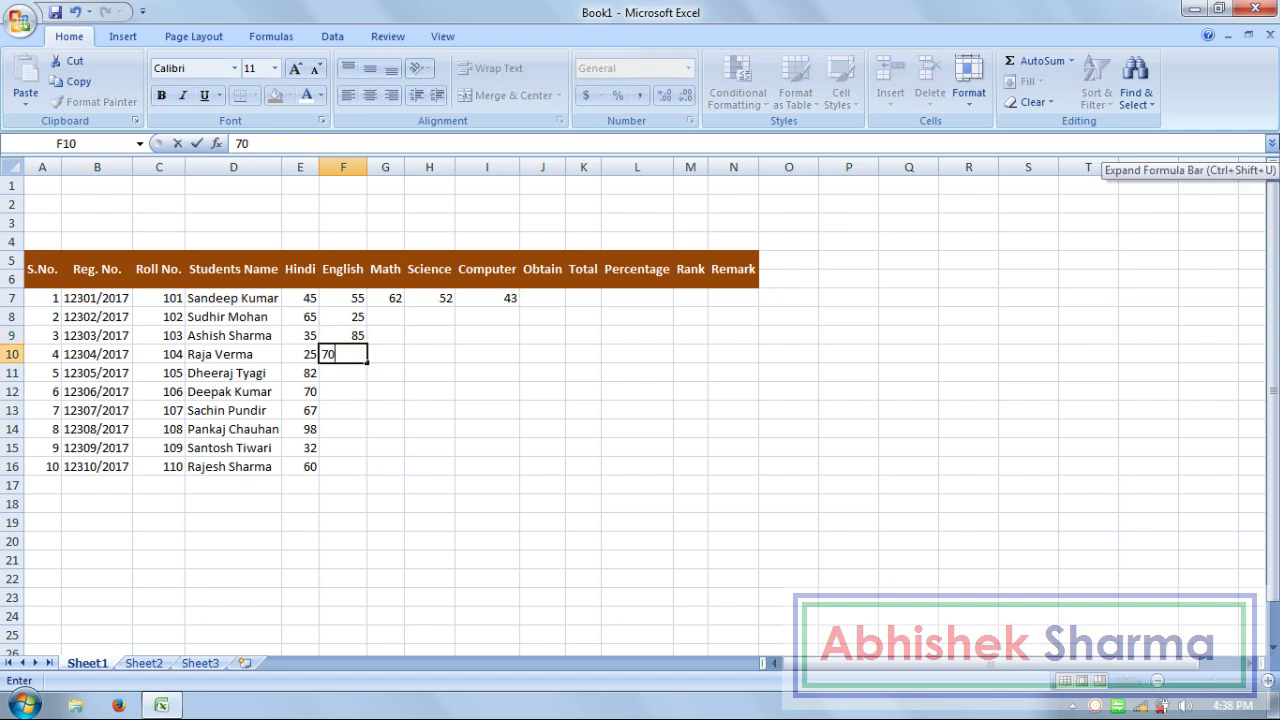
pyautogui.press('Return')
pyautogui.write('82')
pyautogui.press('Return')
pyautogui.write('8')
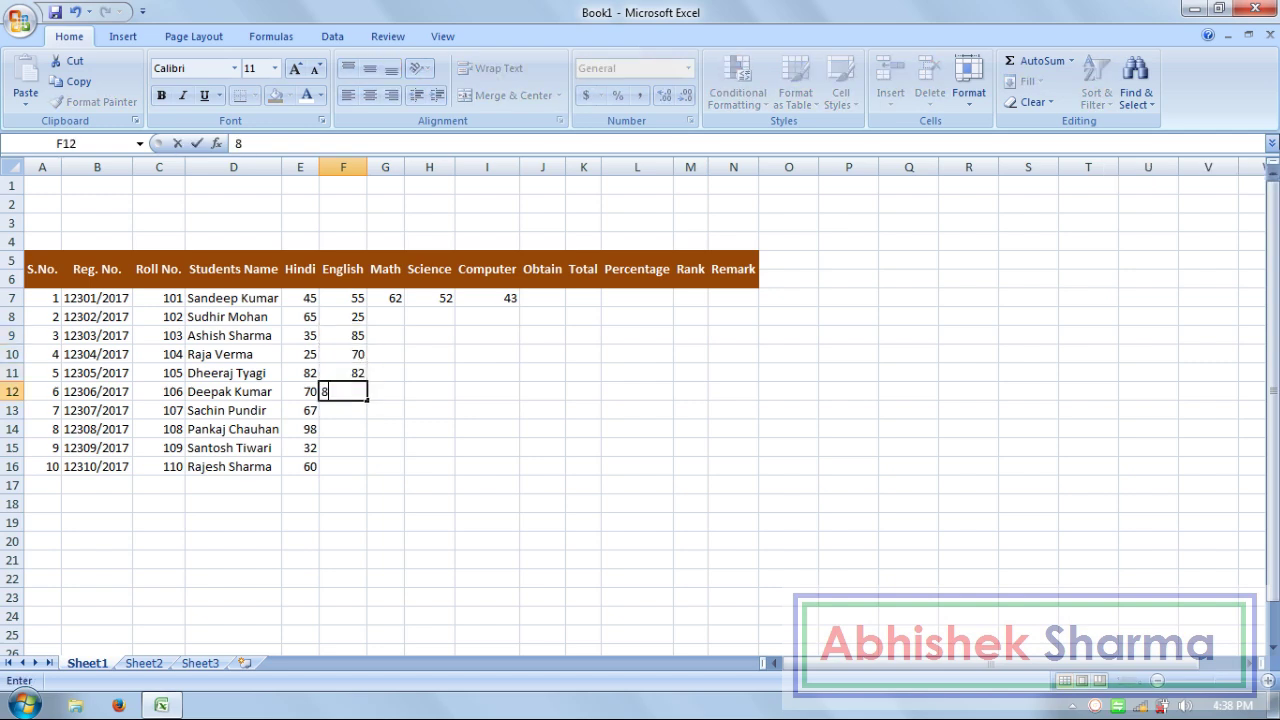
pyautogui.write('5')
pyautogui.press('Return')
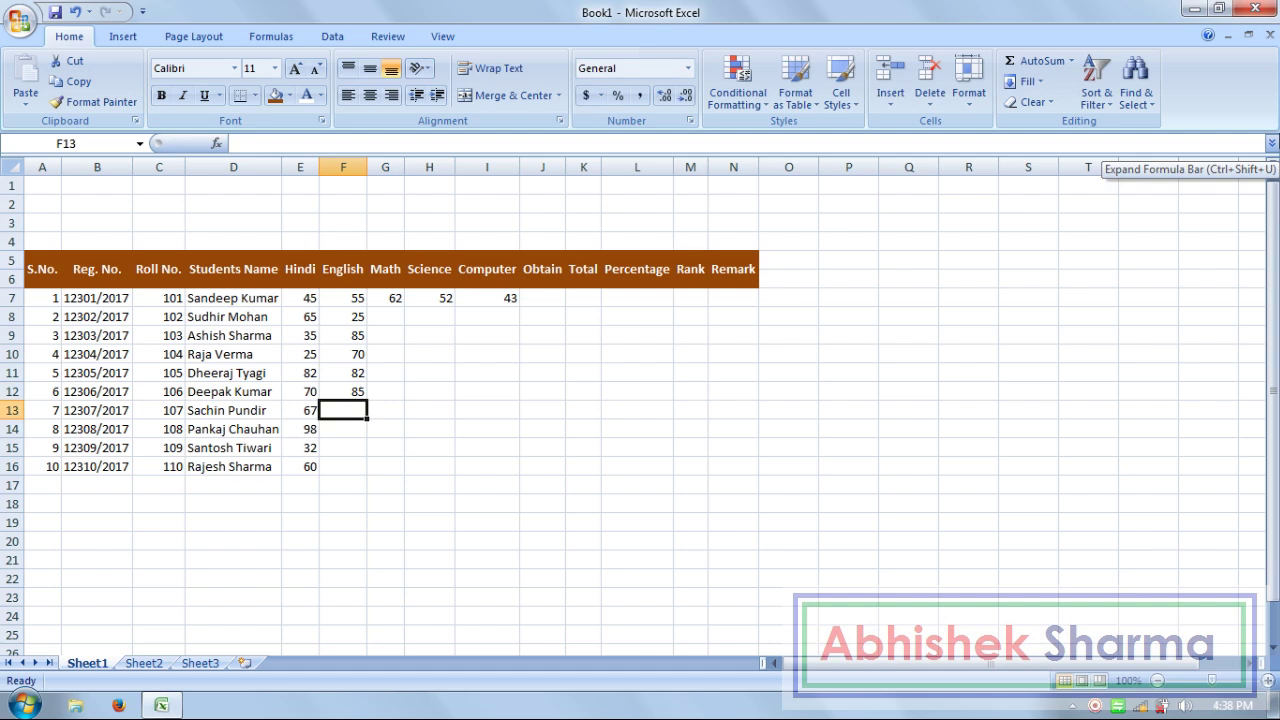
pyautogui.write('65')
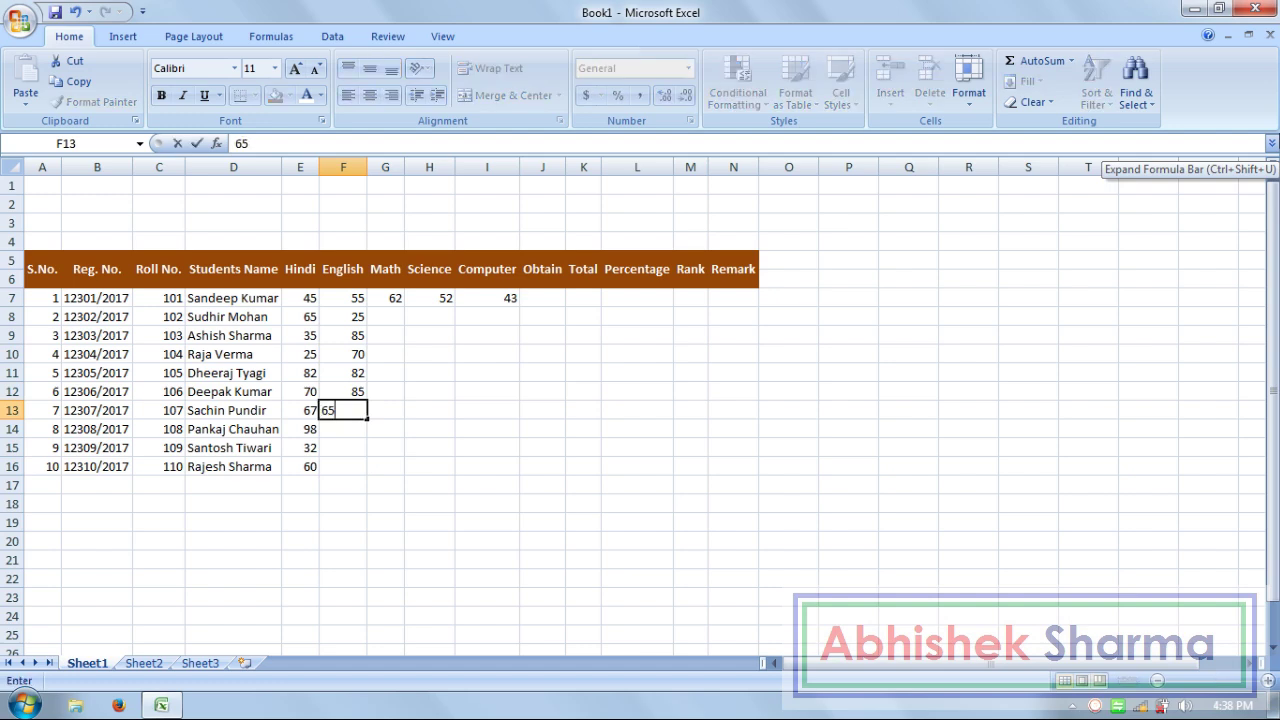
pyautogui.press('Return')
pyautogui.write('35')
pyautogui.press('Return')
pyautogui.write('4')
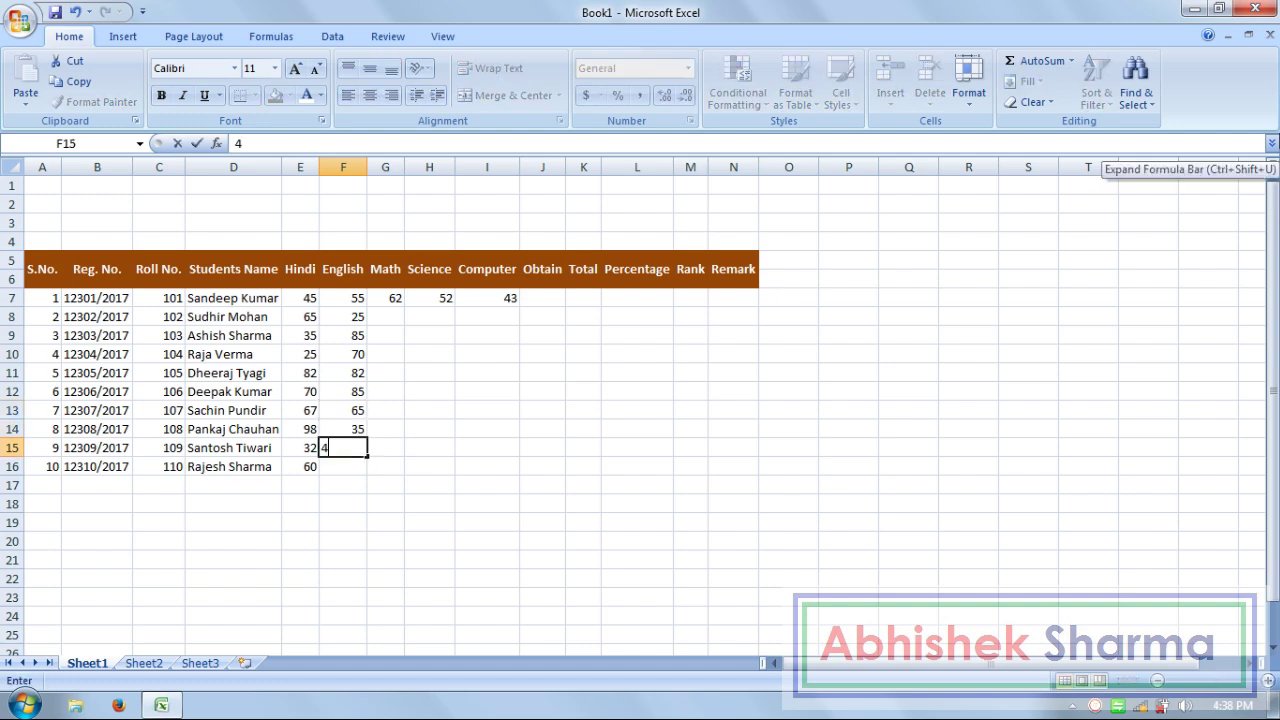
pyautogui.write('4')
pyautogui.press('Return')
pyautogui.write('70')
pyautogui.press('Return')
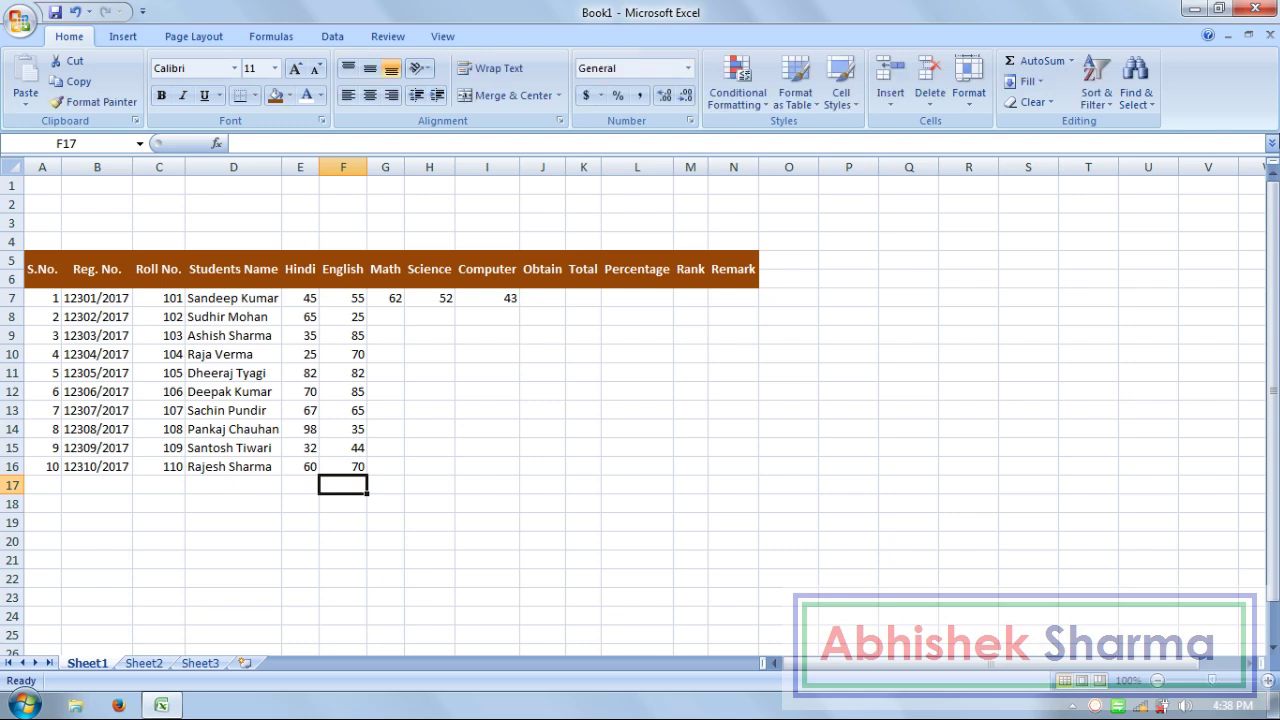
# Step: Enter Math marks 98, 68, 85, 98, 35, 25, 85, 36 and 72 in G8:G16
pyautogui.press('Up')
pyautogui.press('Right')
pyautogui.press('Up')
pyautogui.press('Up')
pyautogui.press('Up')
pyautogui.press('Up')
pyautogui.press('Up')
pyautogui.press('Up')
pyautogui.press('Down')
pyautogui.press('Up')
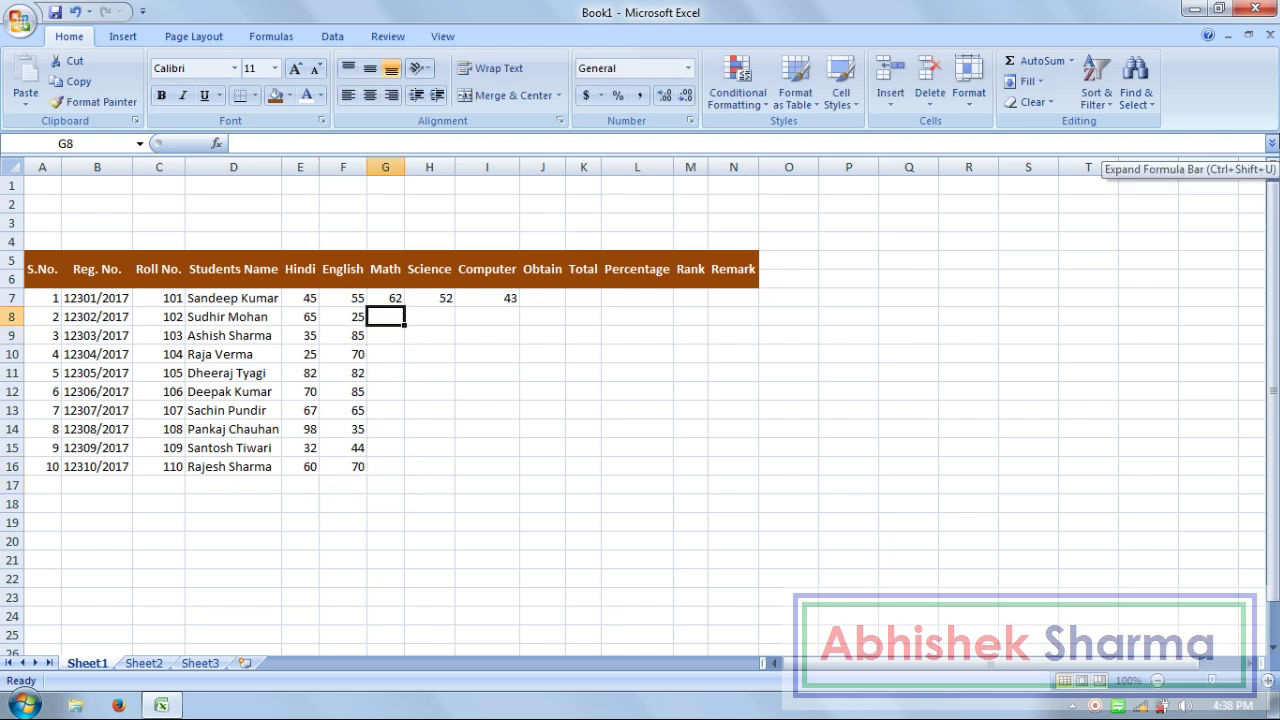
pyautogui.write('98')
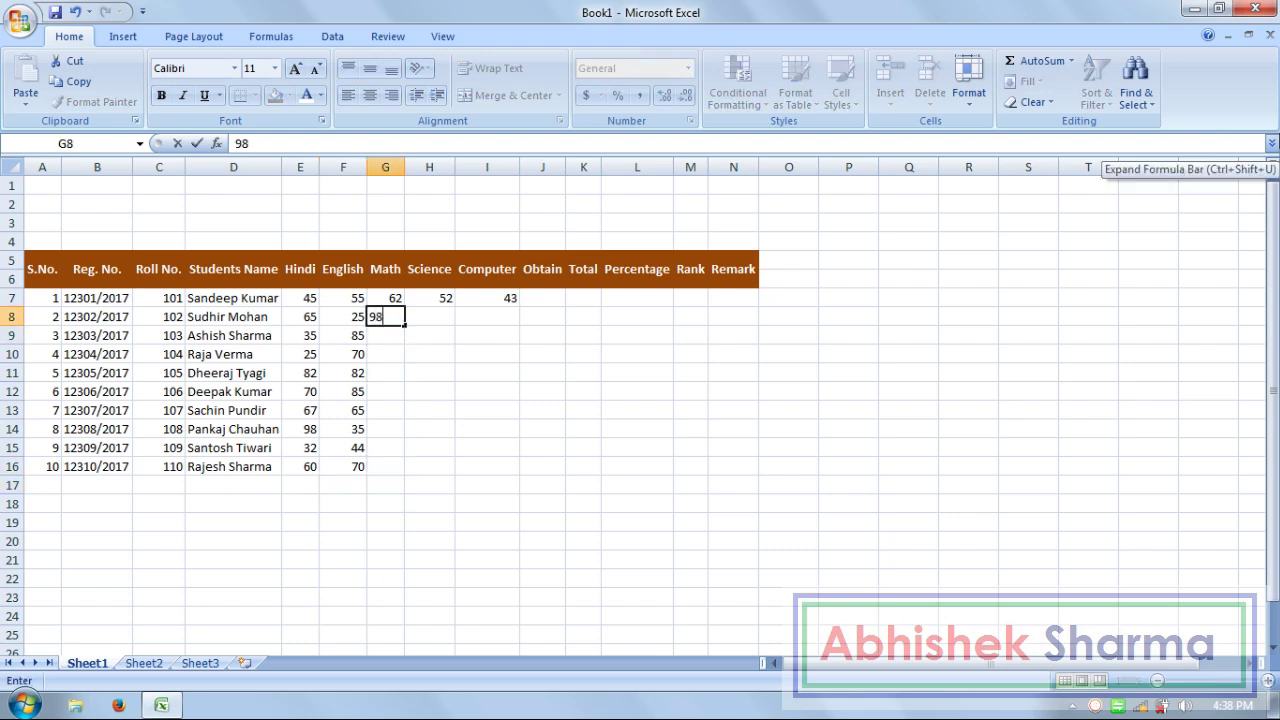
pyautogui.press('Return')
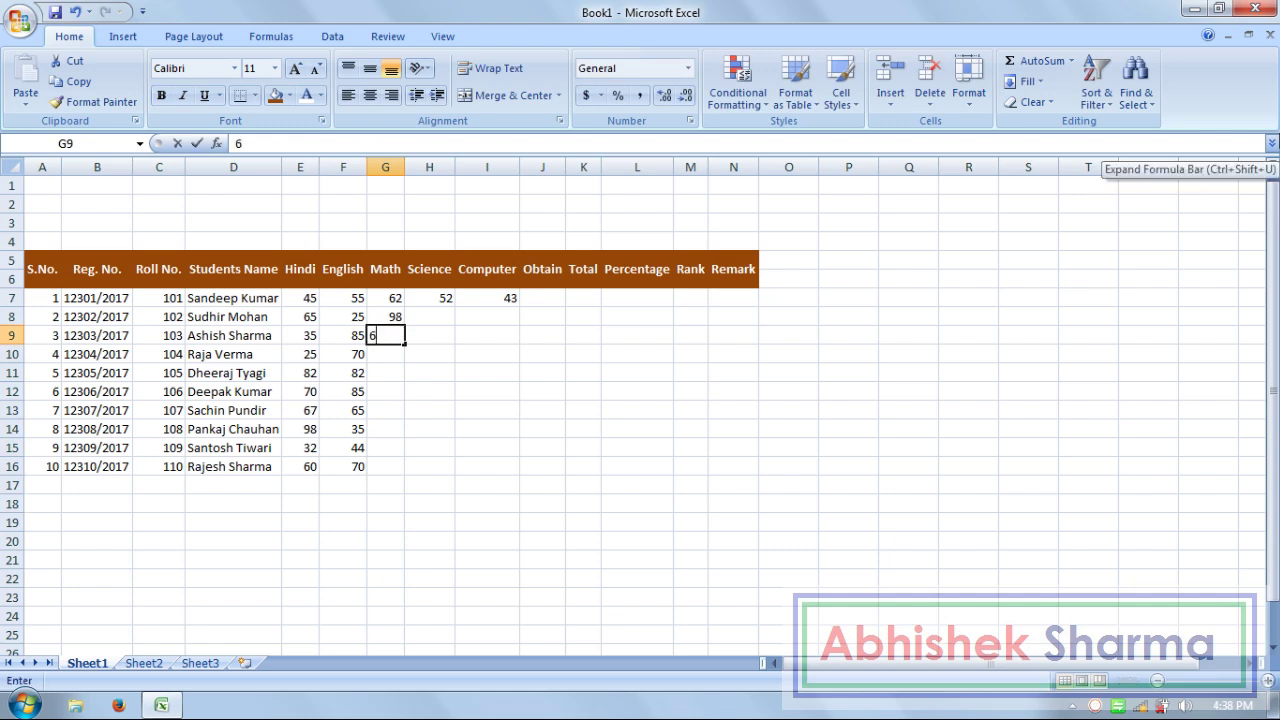
pyautogui.write('68')
pyautogui.press('Return')
pyautogui.write('85')
pyautogui.press('Return')
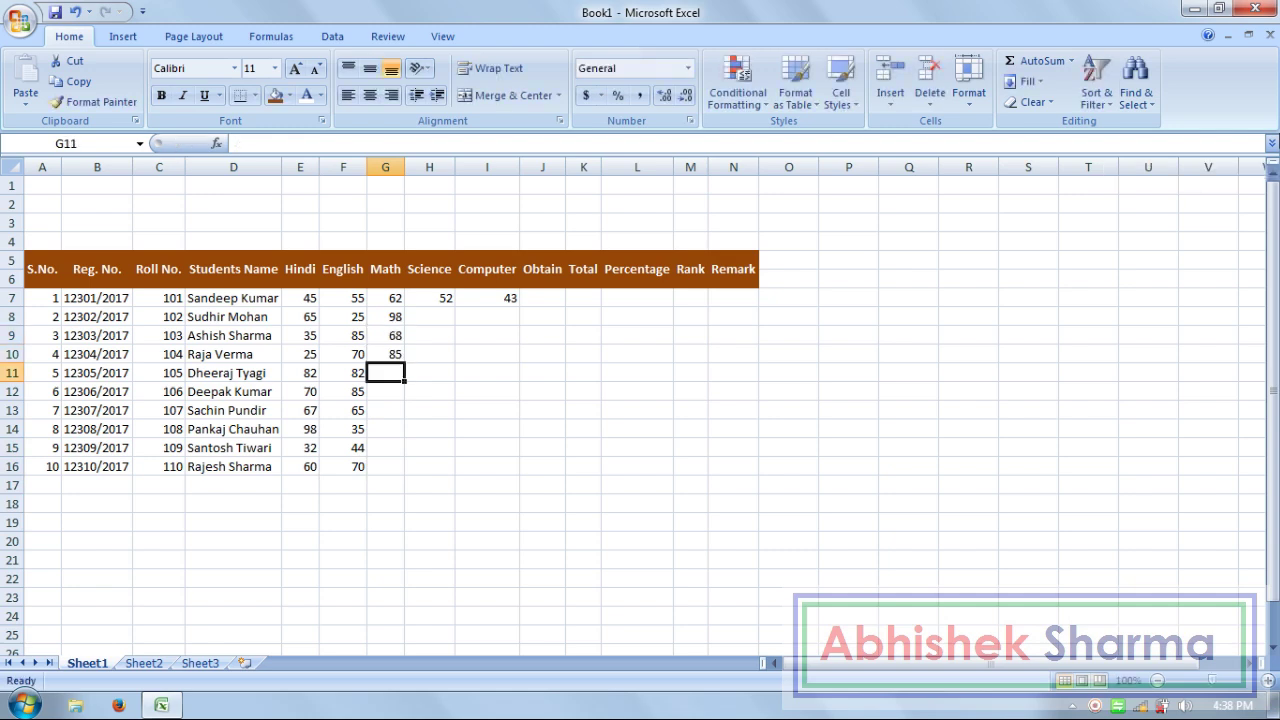
pyautogui.write('98')
pyautogui.press('Return')
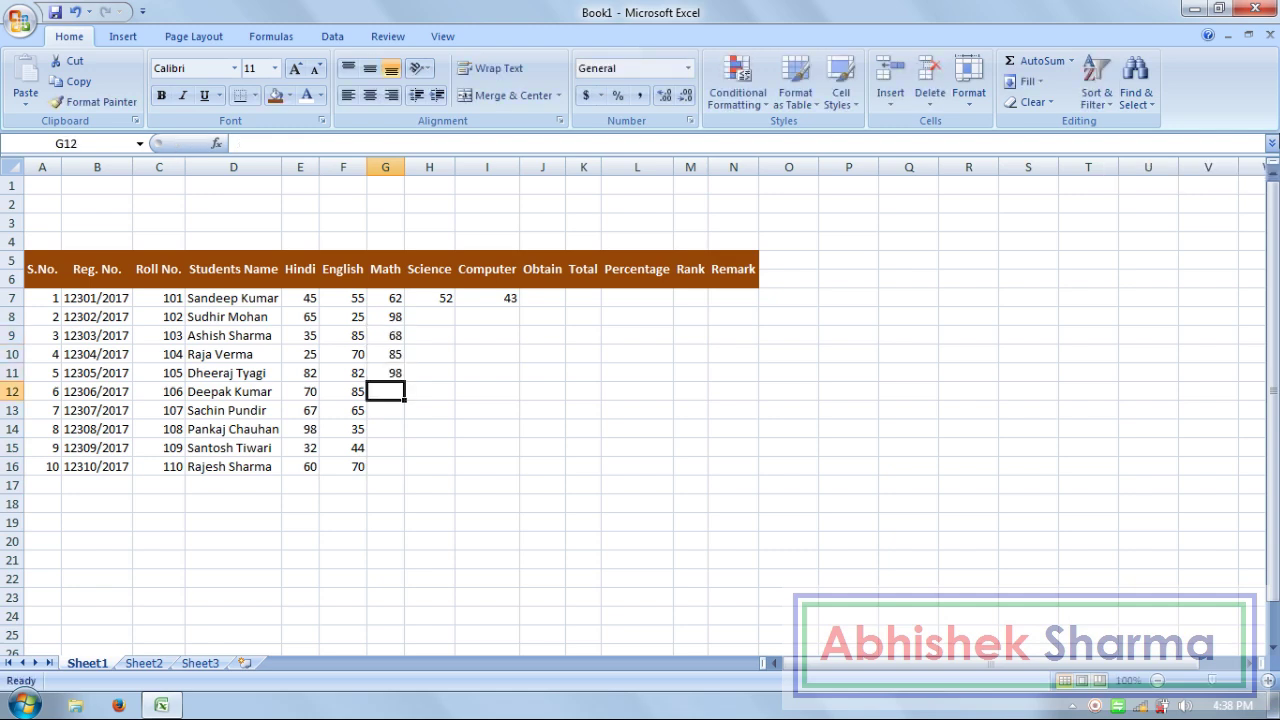
pyautogui.write('35')
pyautogui.press('Return')
pyautogui.write('25')
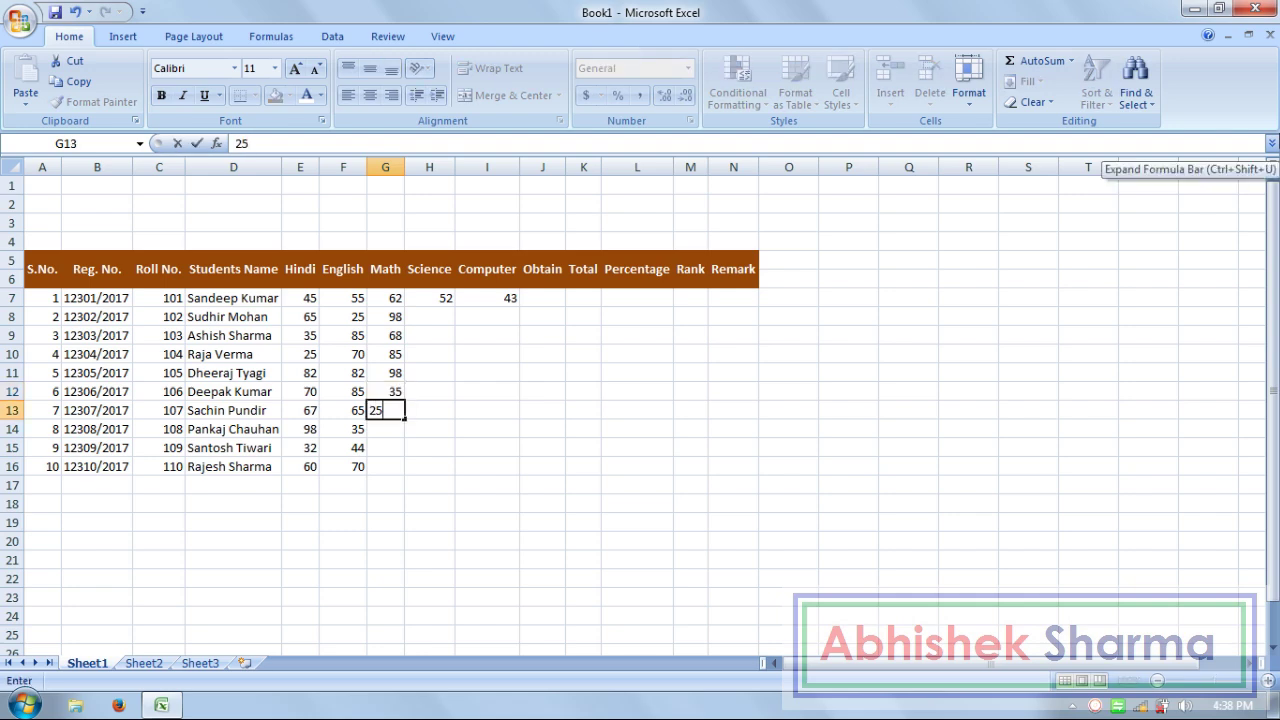
pyautogui.press('Return')
pyautogui.write('85')
pyautogui.press('Return')
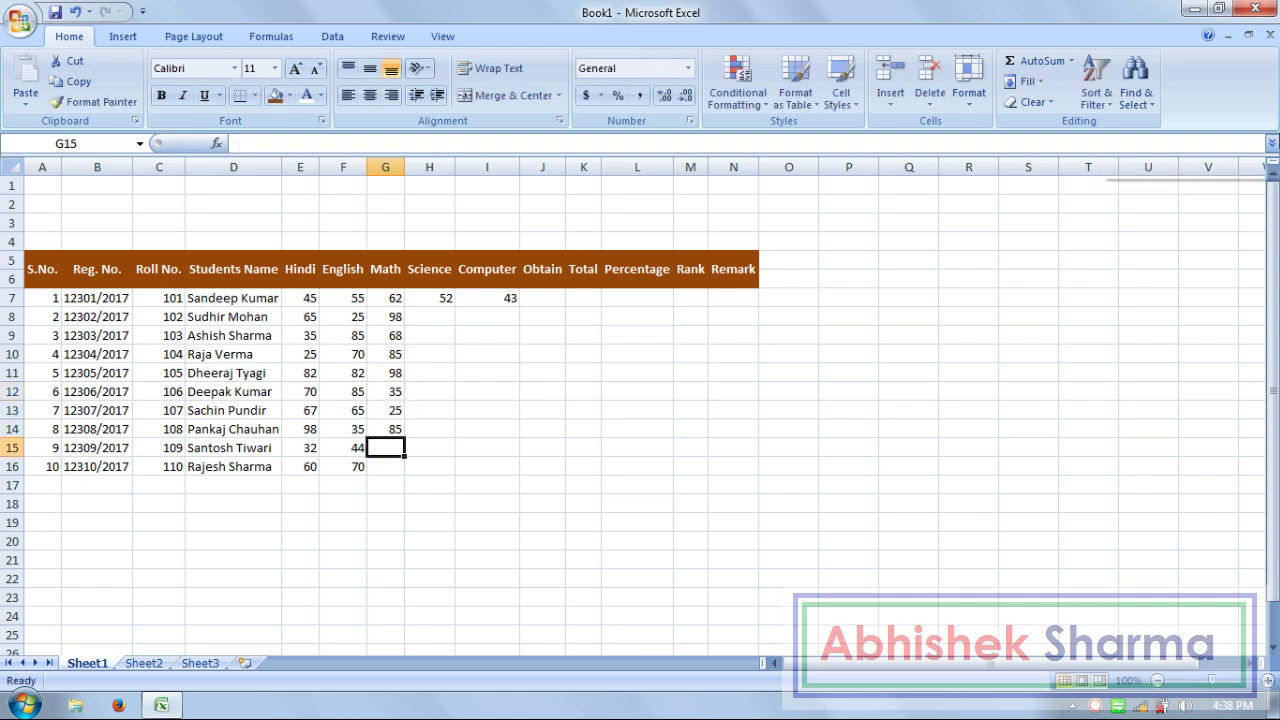
pyautogui.write('36')
pyautogui.press('Return')
pyautogui.write('7')
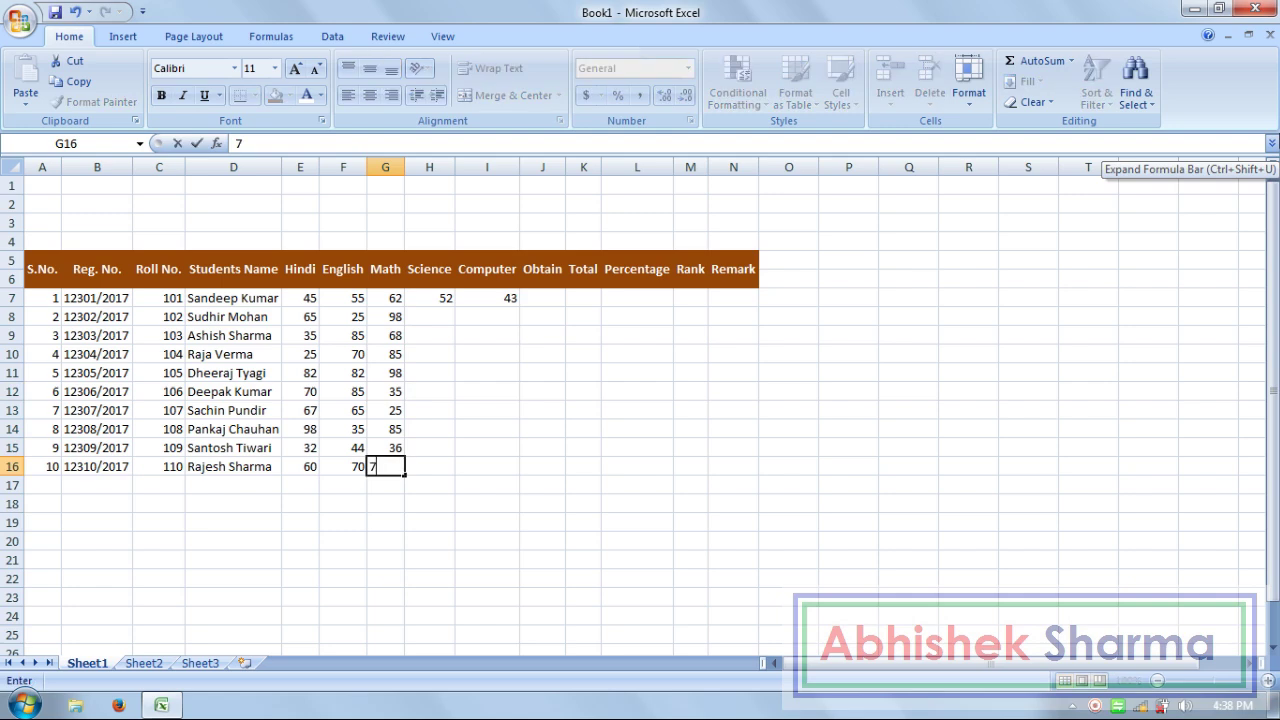
pyautogui.write('2')
pyautogui.press('Return')
pyautogui.press('Right')
pyautogui.press('Up')
# Step: Enter Science marks 45, 65, 35, 88, 85, 70, 67, 45, 92 in H8:H16
pyautogui.press('Up')
pyautogui.press('Up')
pyautogui.press('Up')
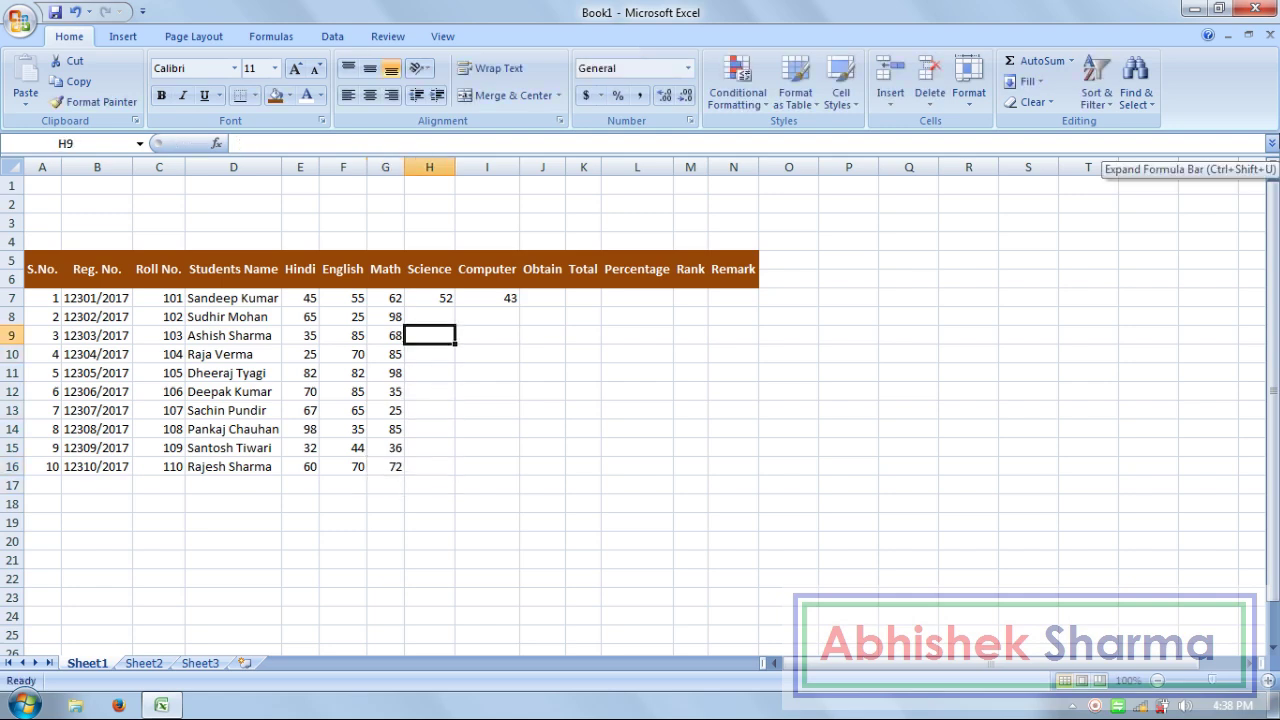
pyautogui.press('Up')
pyautogui.write('45')
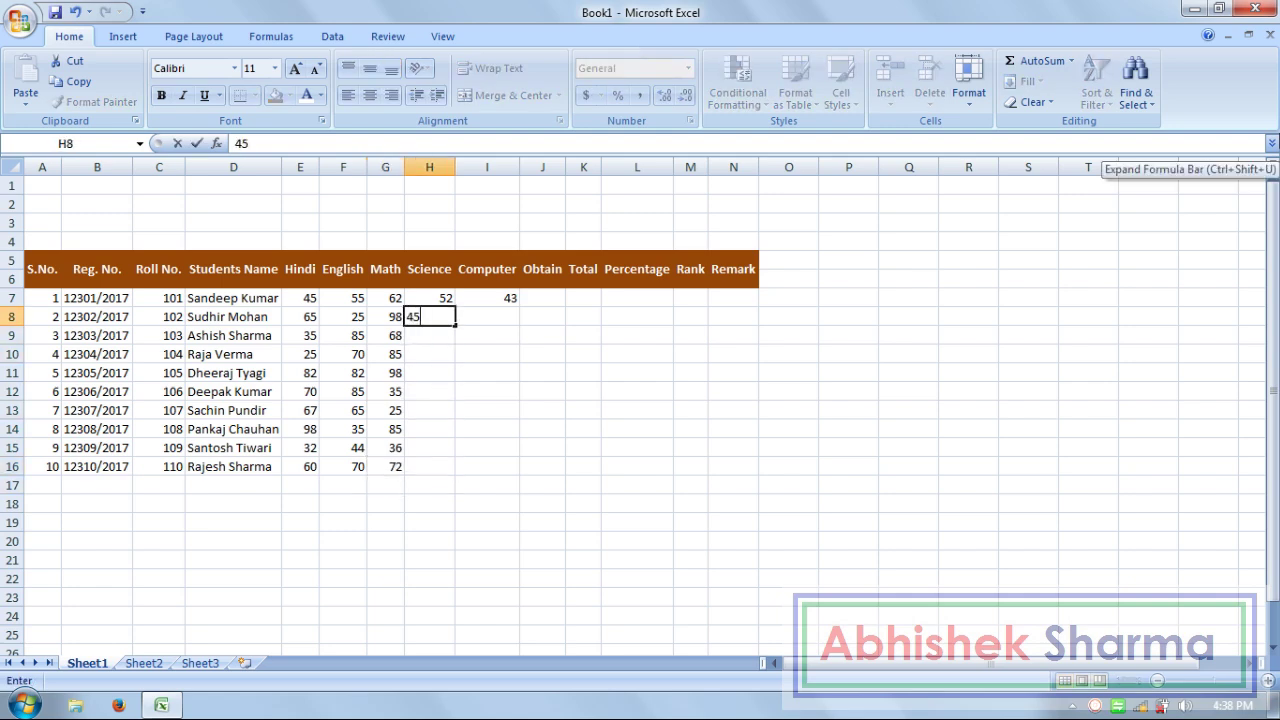
pyautogui.press('Return')
pyautogui.write('65')
pyautogui.press('Return')
pyautogui.write('35')
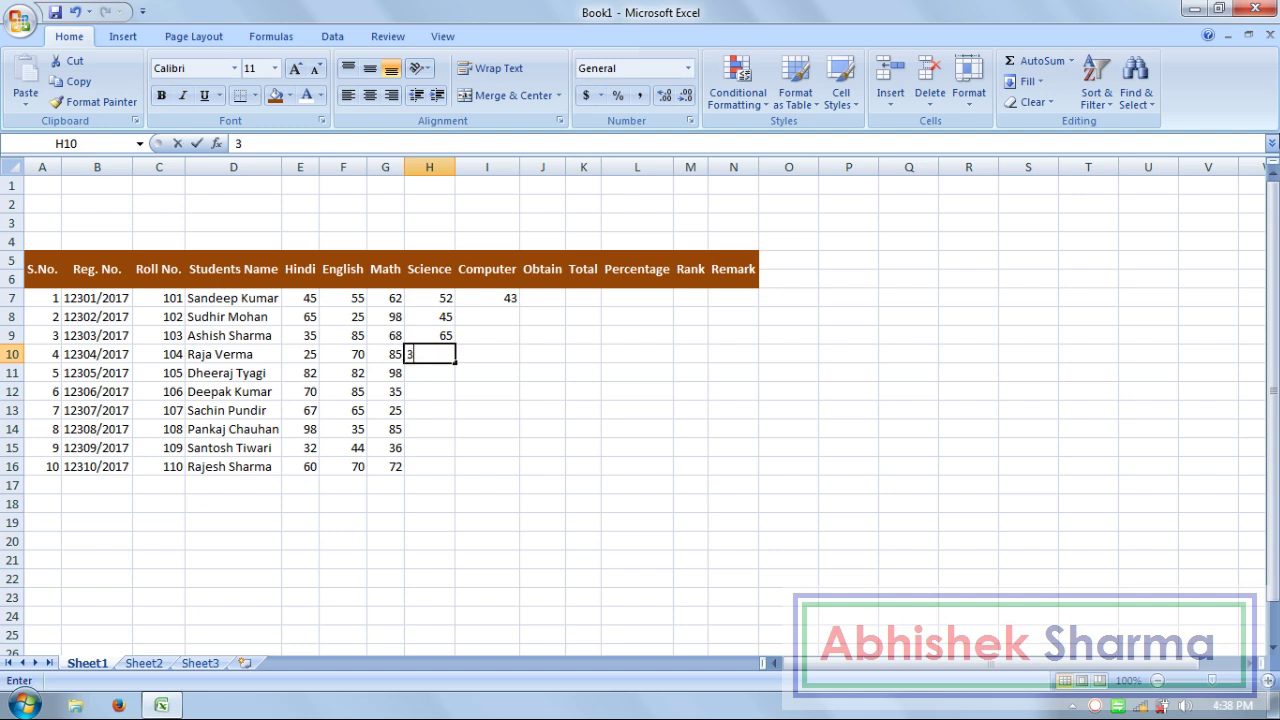
pyautogui.press('Return')
pyautogui.write('88')
pyautogui.press('Return')
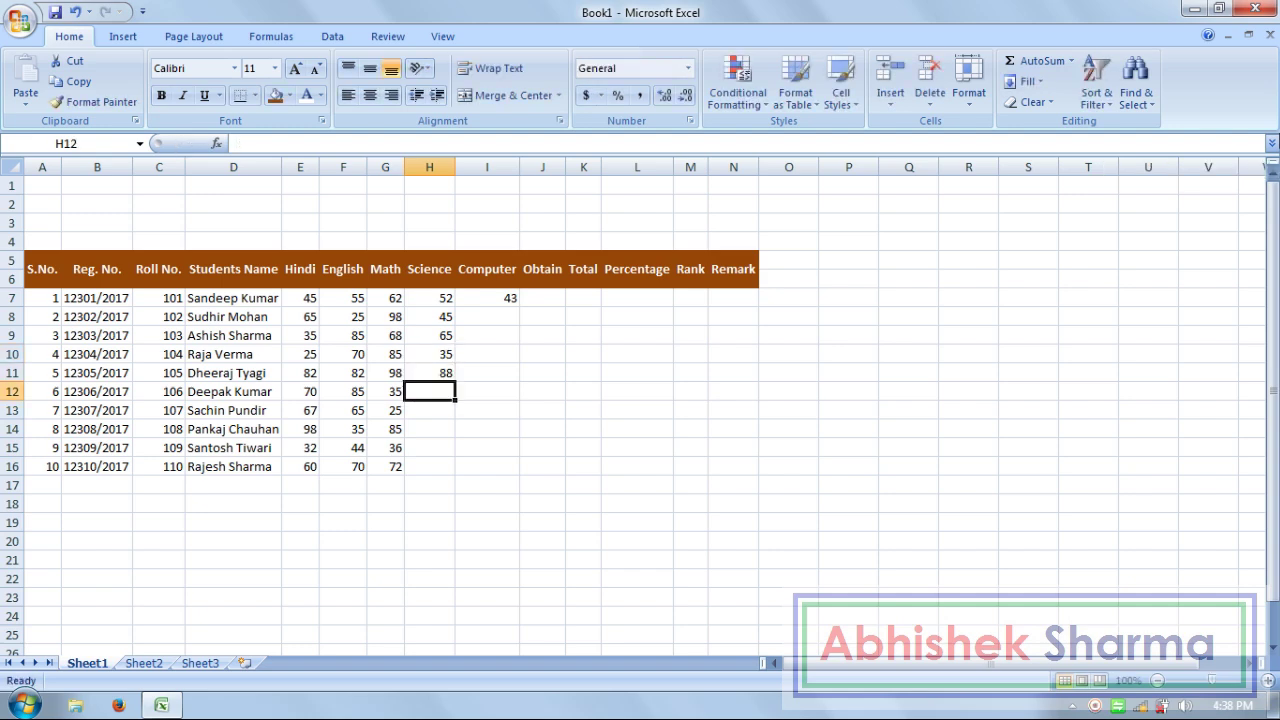
pyautogui.write('85')
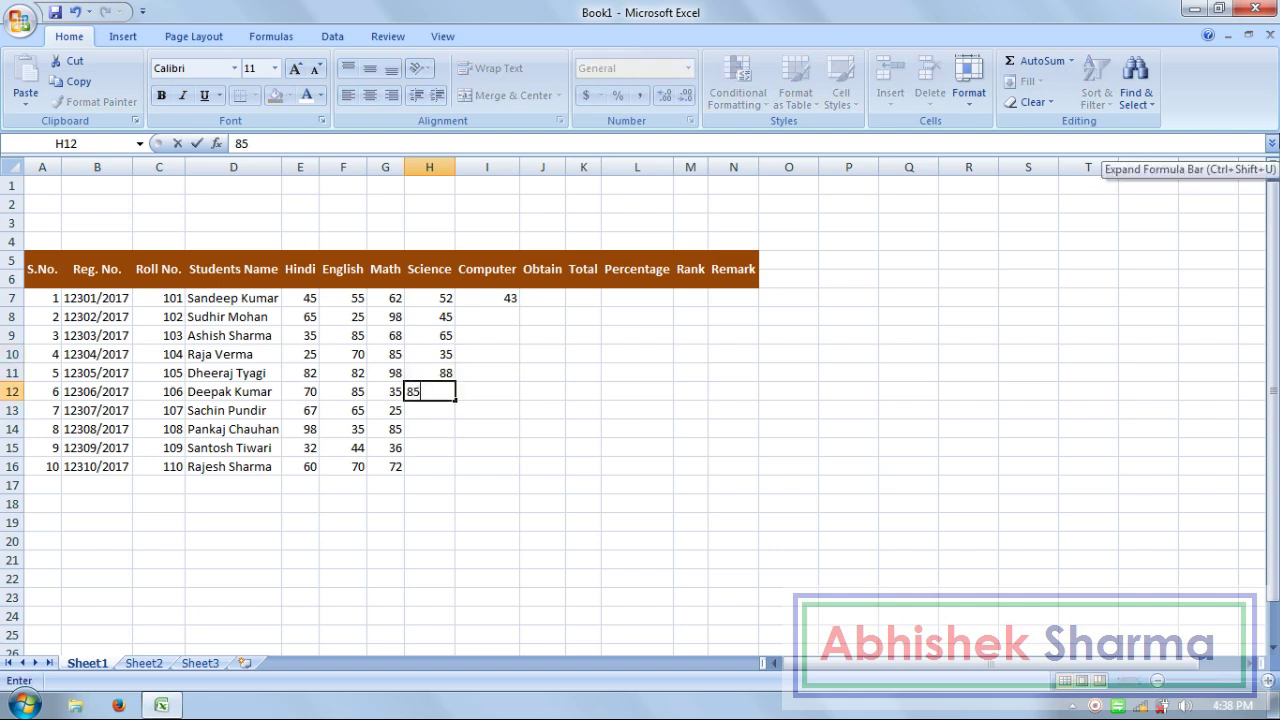
pyautogui.press('Return')
pyautogui.write('70')
pyautogui.press('Return')
pyautogui.write('6')
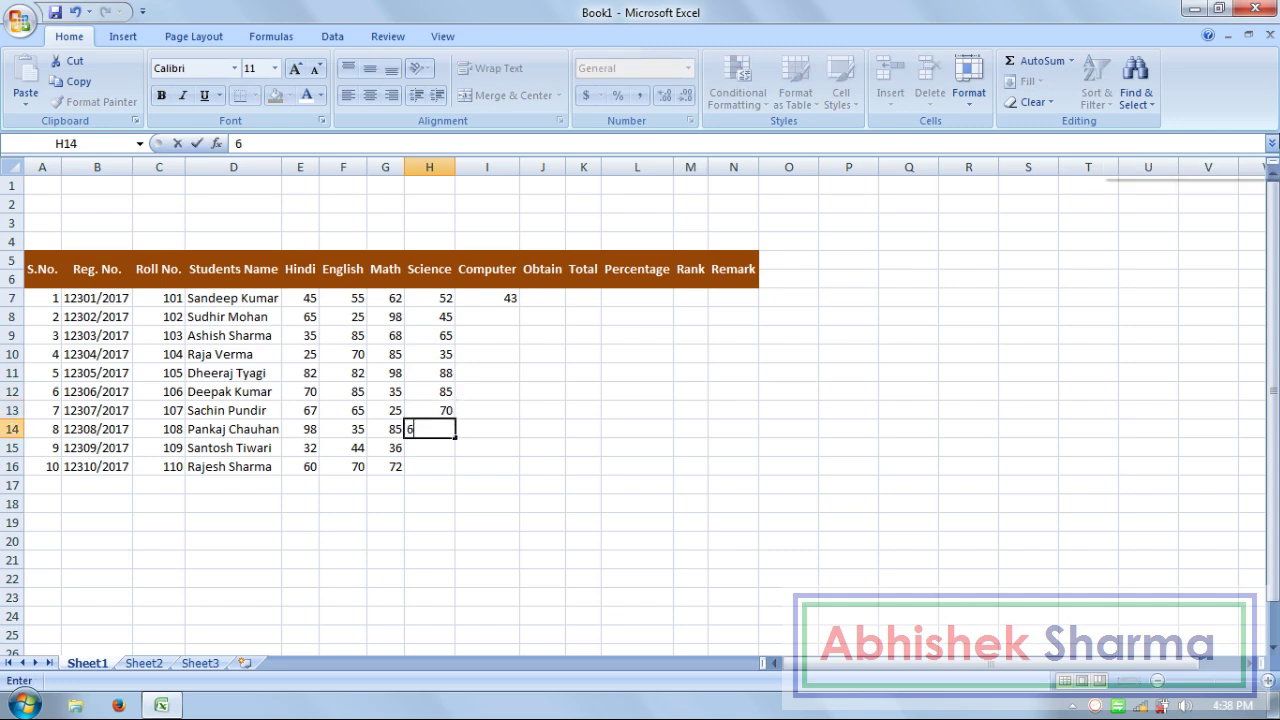
pyautogui.write('7')
pyautogui.press('Return')
pyautogui.write('45')
pyautogui.press('Return')
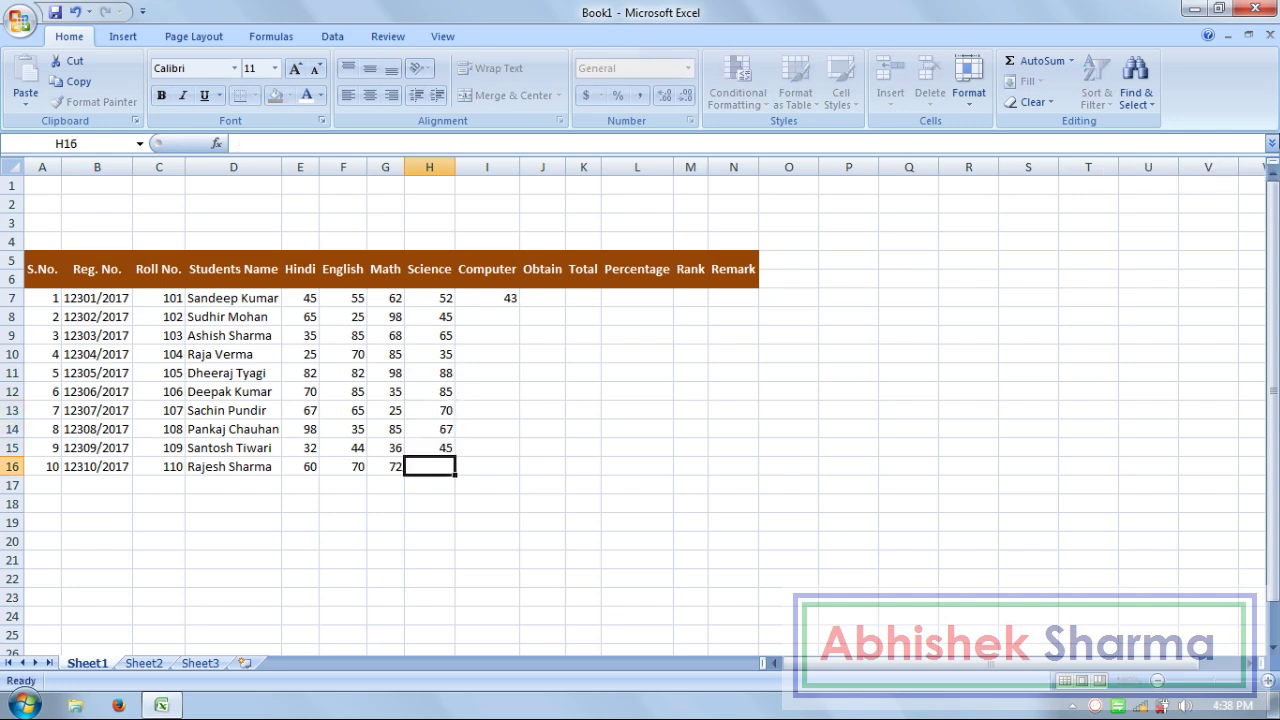
pyautogui.write('92')
pyautogui.press('Return')
# Step: Enter Computer marks 45, 65, 62, 75, 71, 68, 45, 62 down column I
pyautogui.press('Right')
pyautogui.press('Up')
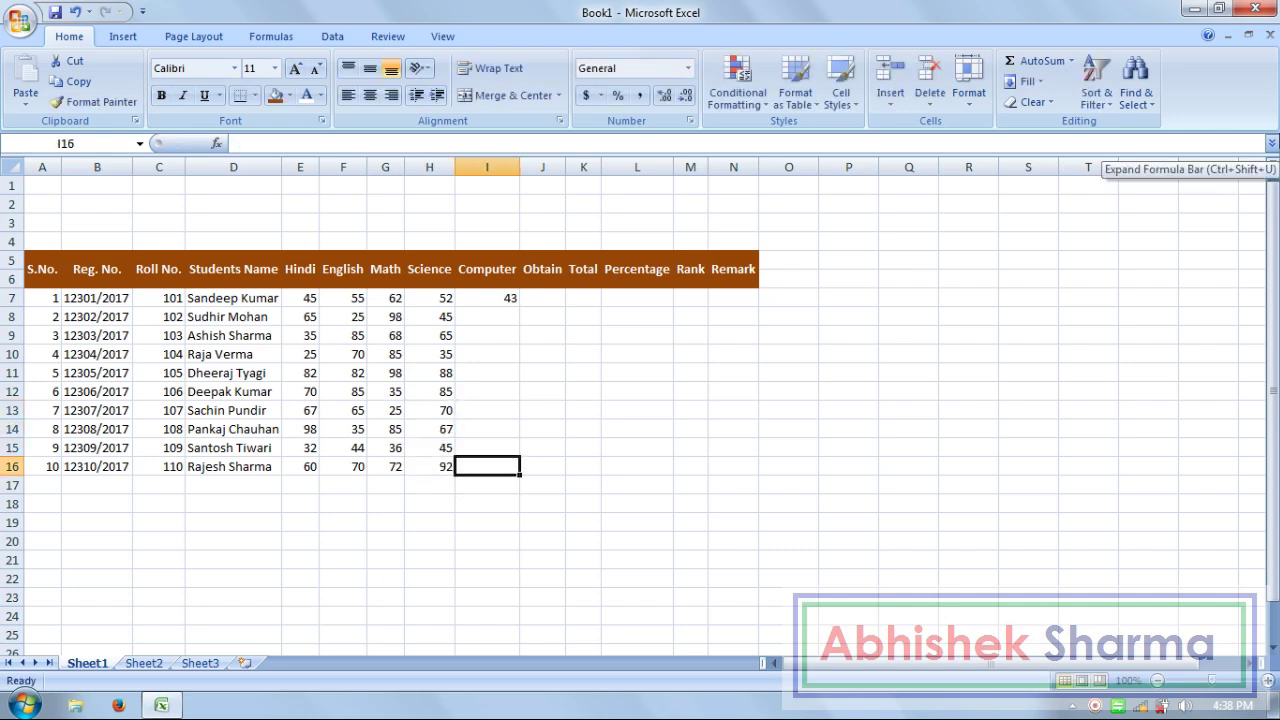
pyautogui.press('Up')
pyautogui.press('Up')
pyautogui.press('Up')
pyautogui.press('Up')
pyautogui.press('Up')
pyautogui.press('Up')
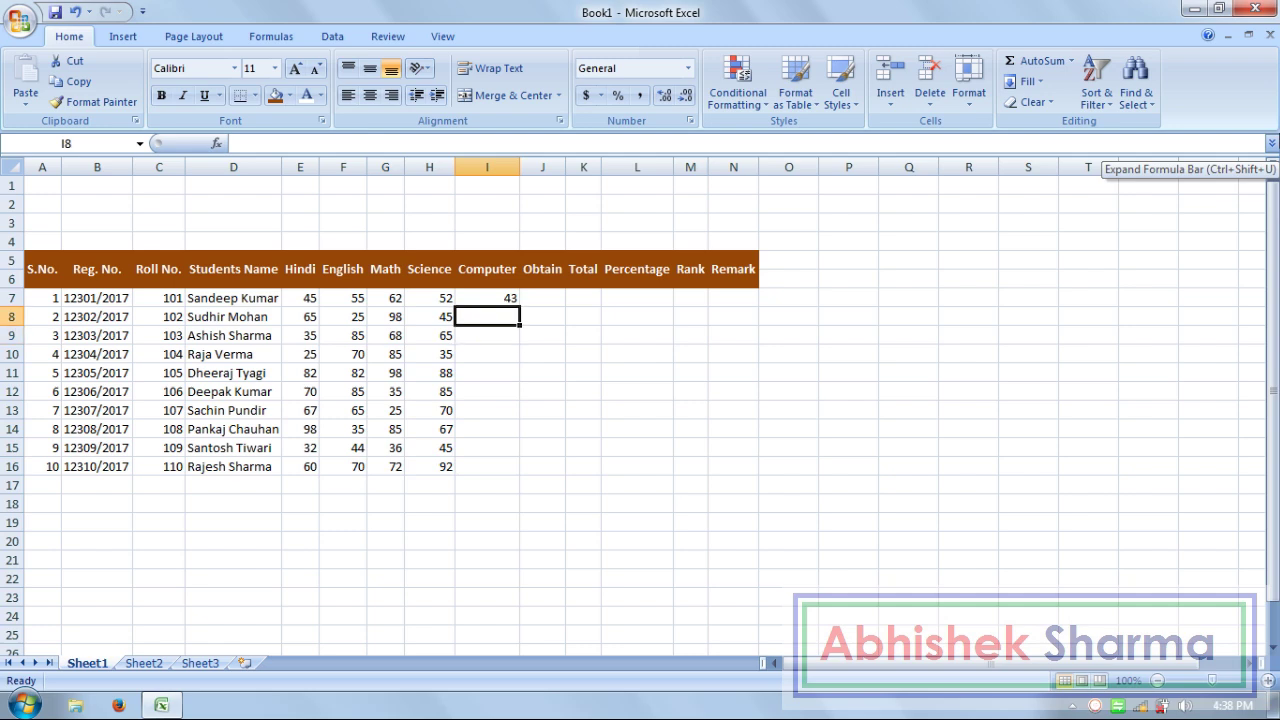
pyautogui.write('45')
pyautogui.press('Return')
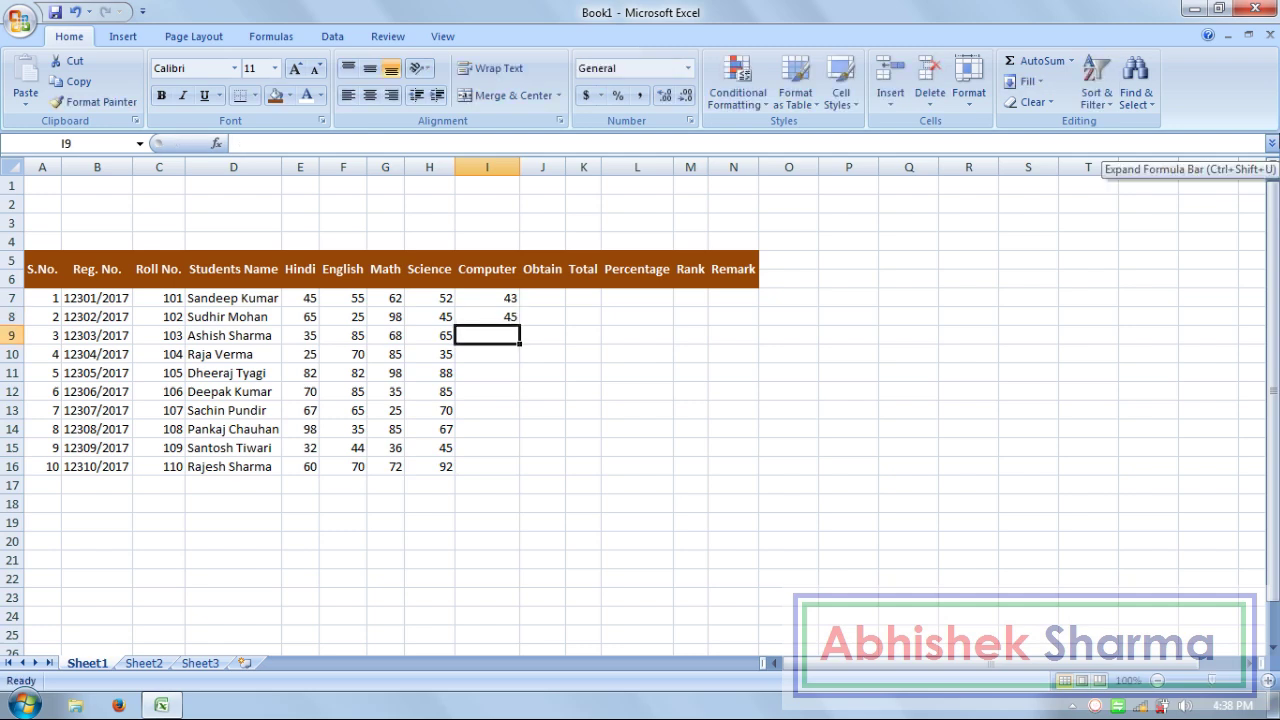
pyautogui.write('65')
pyautogui.press('Return')
pyautogui.write('62')
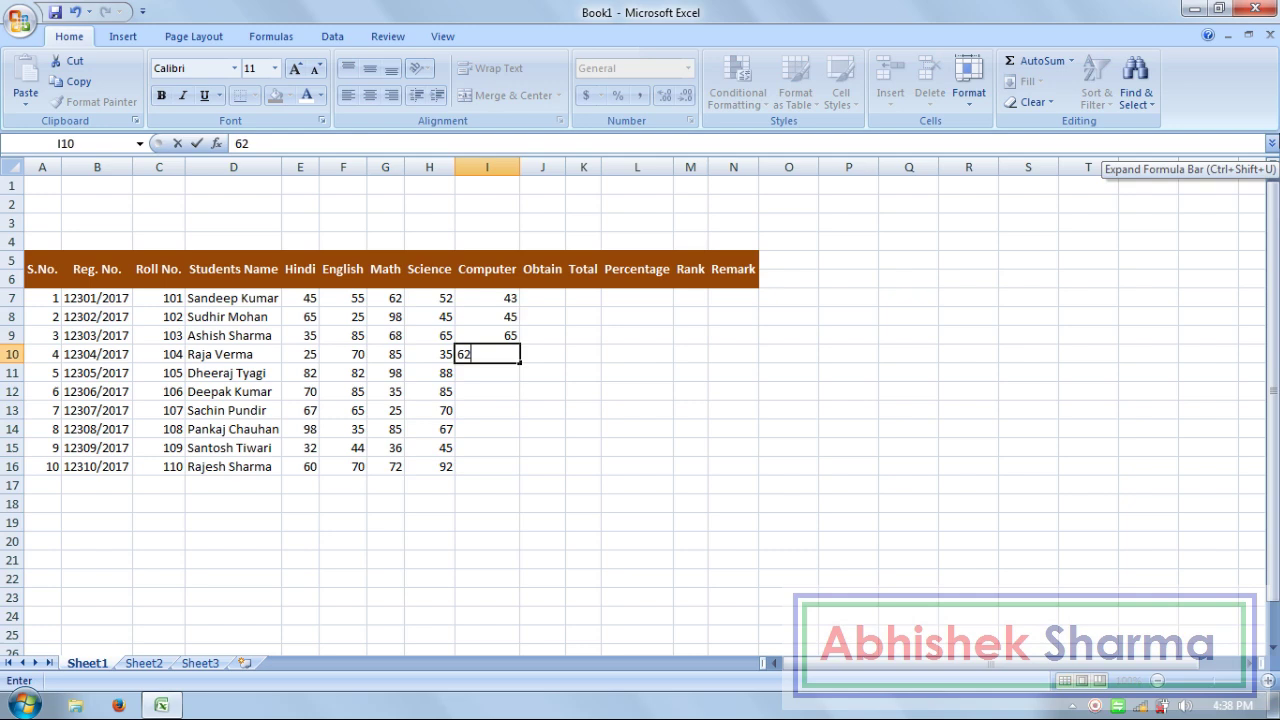
pyautogui.press('Return')
pyautogui.write('75')
pyautogui.press('Return')
pyautogui.write('7')
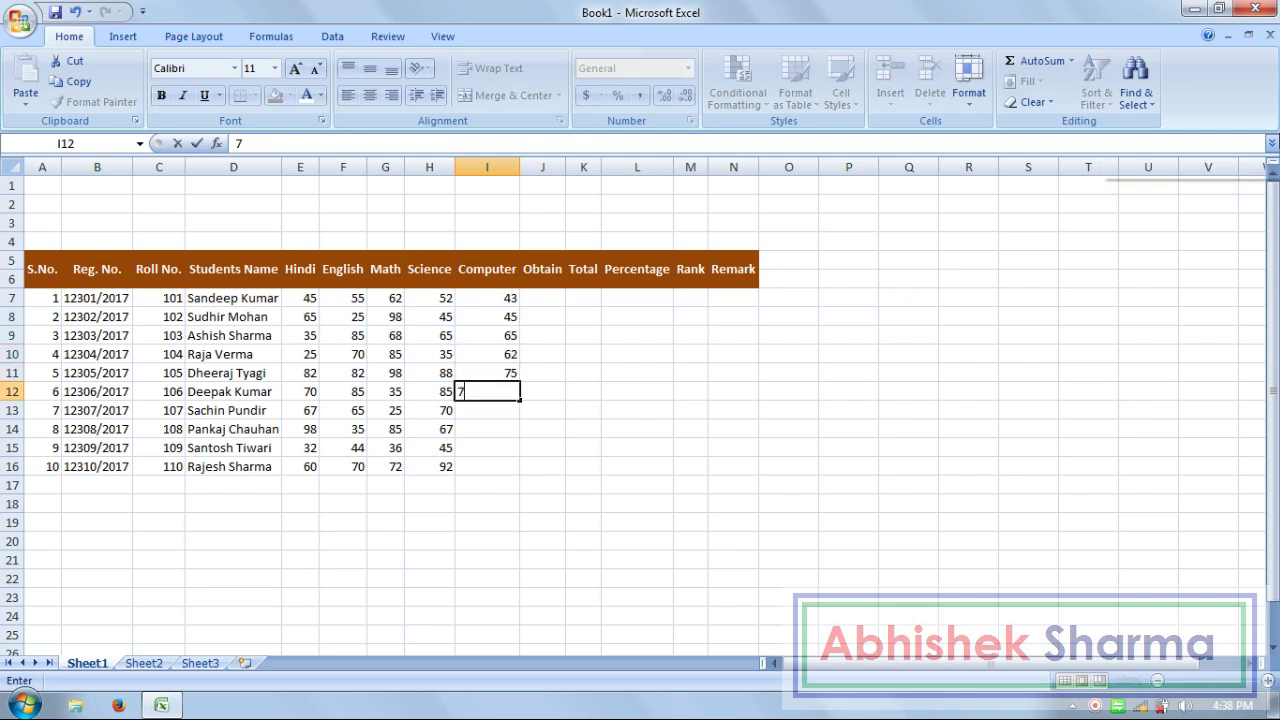
pyautogui.write('1')
pyautogui.press('Return')
pyautogui.write('68')
pyautogui.press('Return')
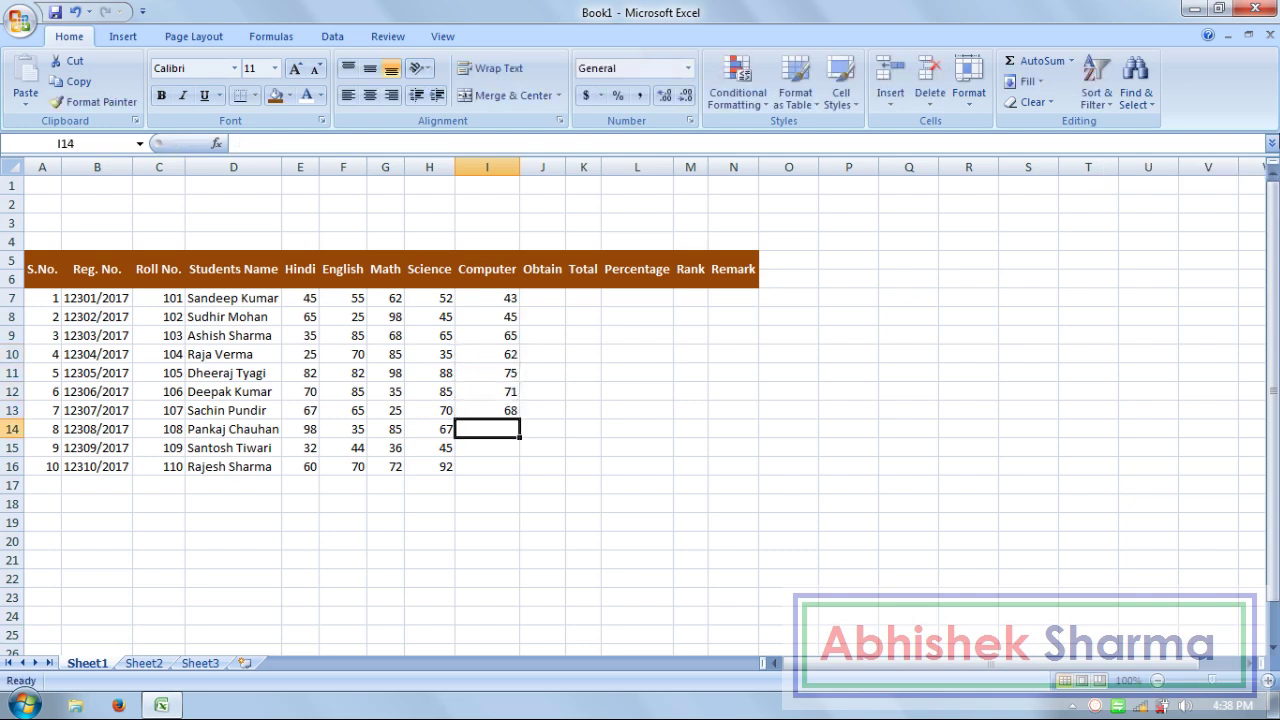
pyautogui.write('71')
pyautogui.press('Return')
pyautogui.write('45')
pyautogui.press('Return')
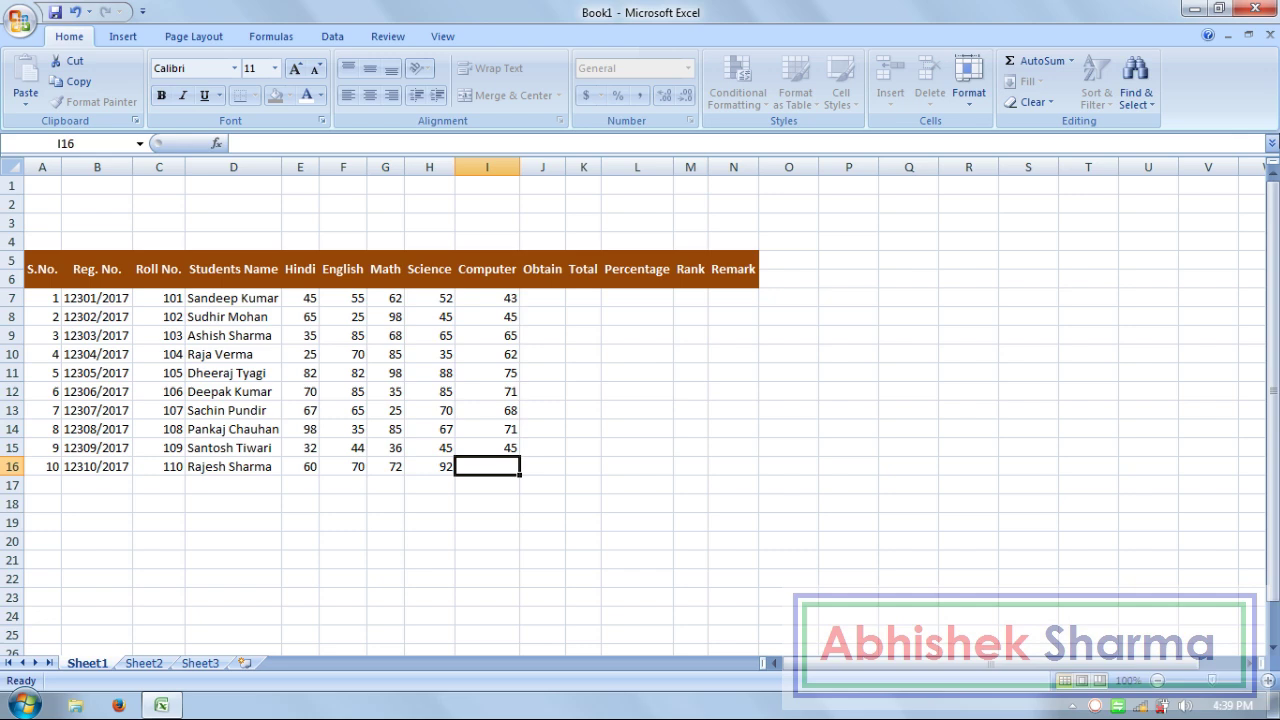
pyautogui.write('62')
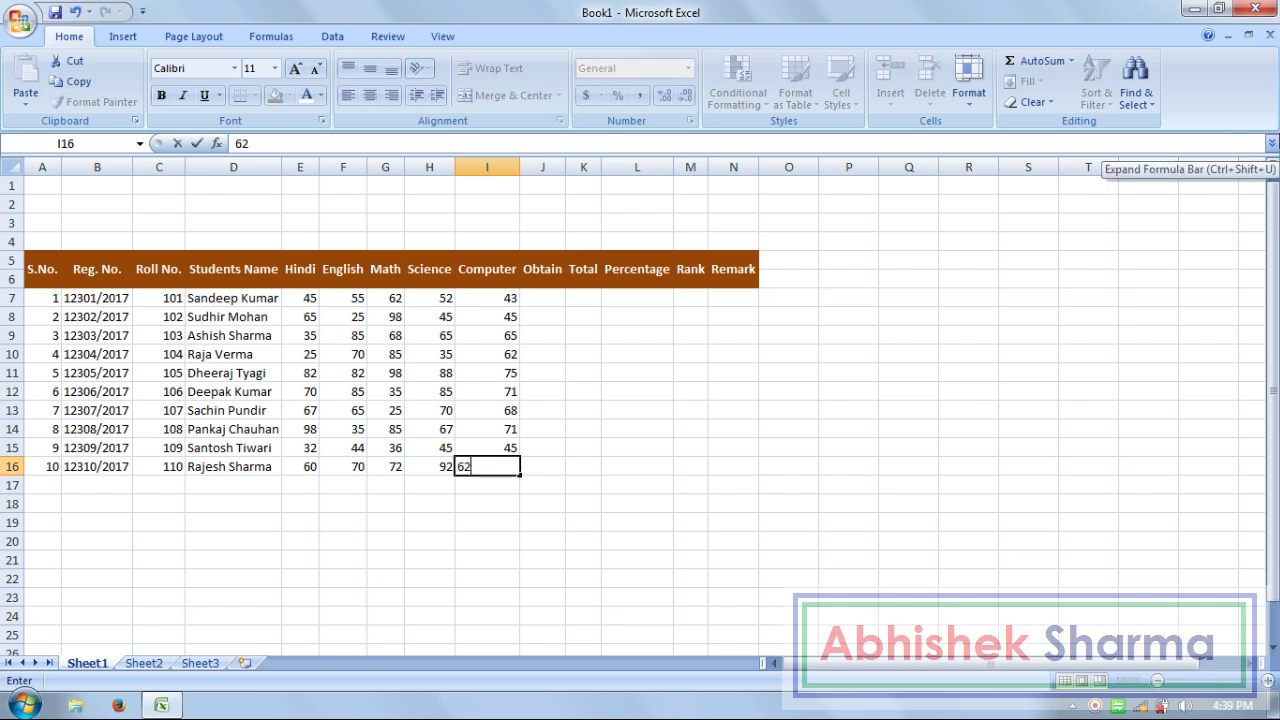
pyautogui.press('Return')
# Step: Widen the Obtain column and point out the Hindi, English, Math, Science and Computer headings
pyautogui.click(548, 268)
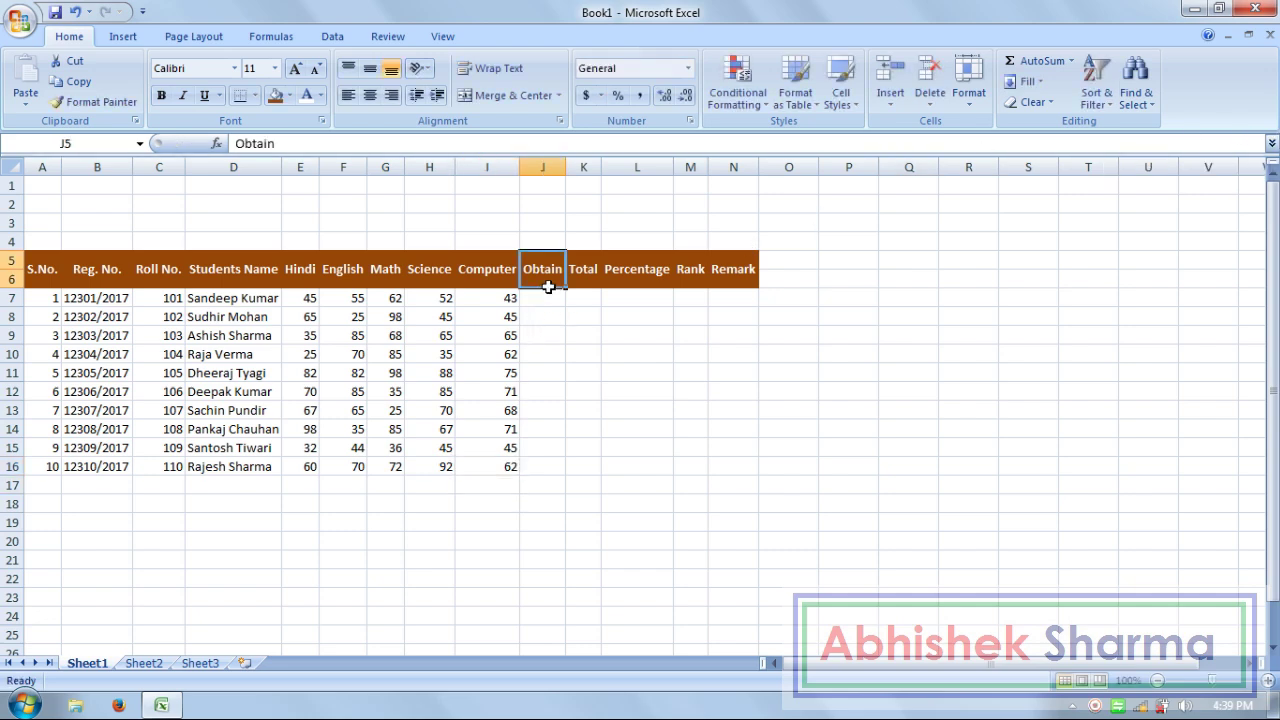
pyautogui.moveTo(563, 167); pyautogui.dragTo(638, 167)
pyautogui.click(605, 298)
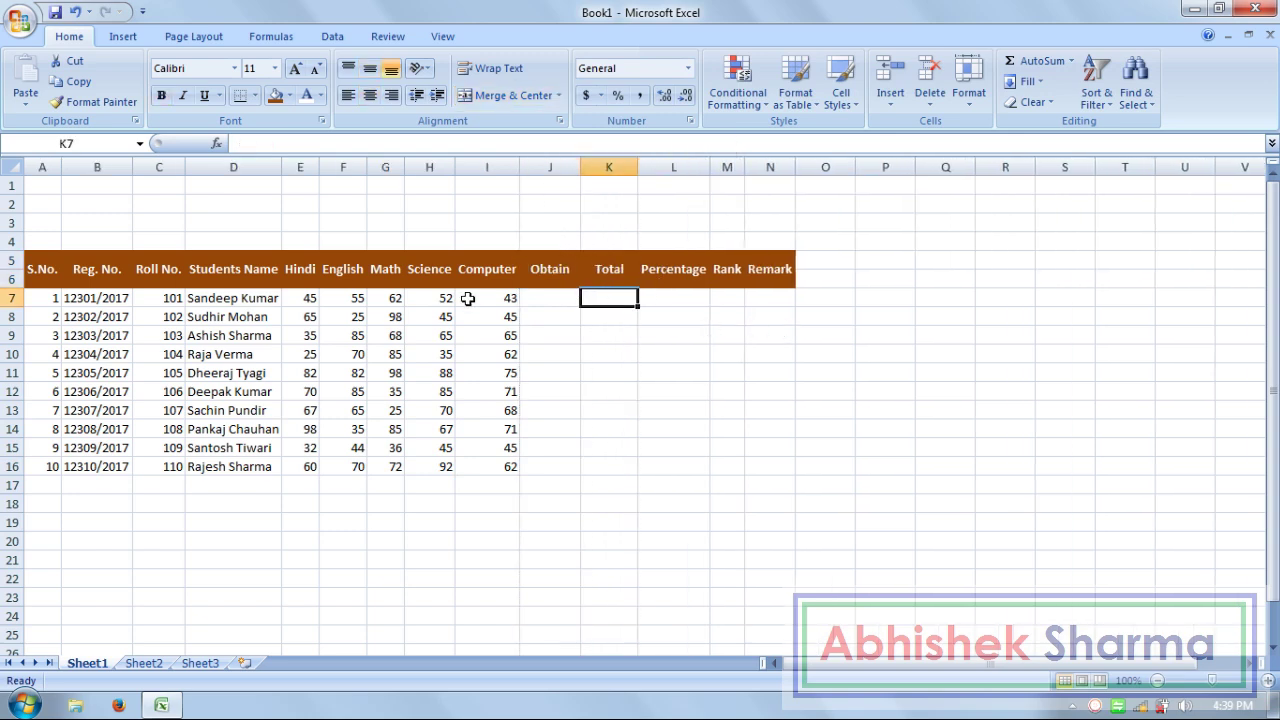
pyautogui.click(306, 277)
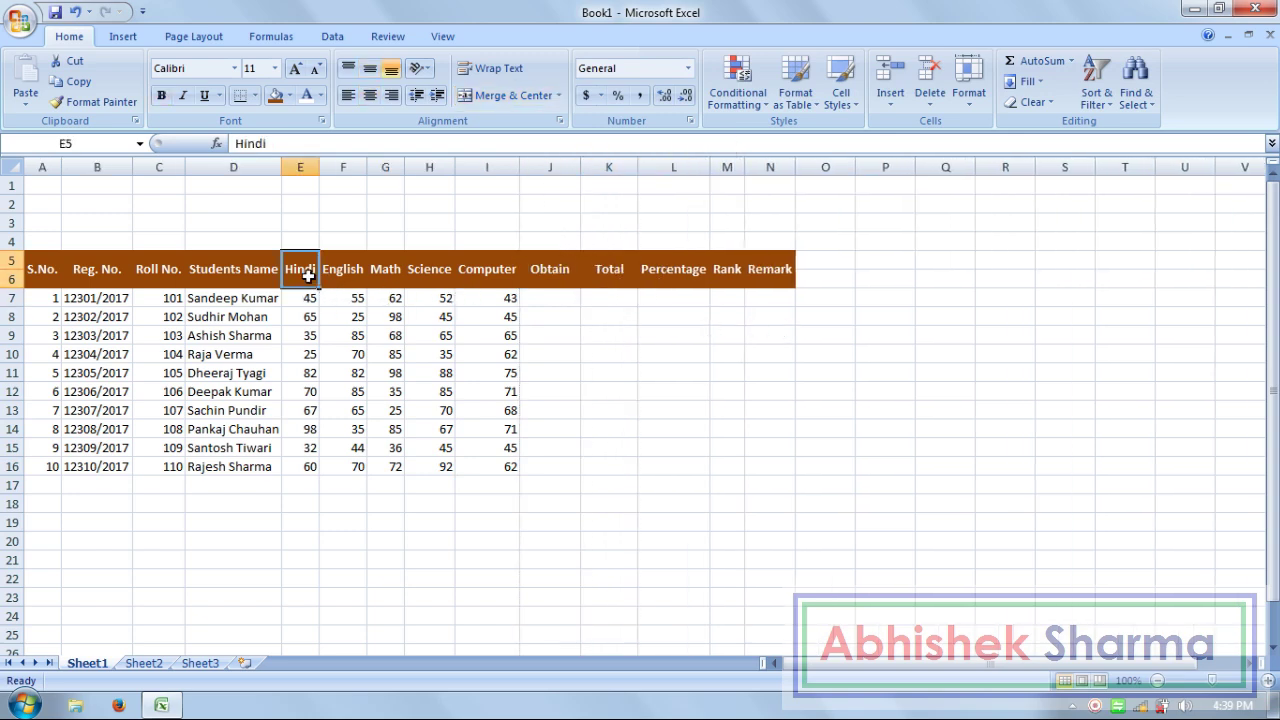
pyautogui.click(351, 277)
pyautogui.click(398, 277)
pyautogui.click(444, 276)
pyautogui.click(478, 277)
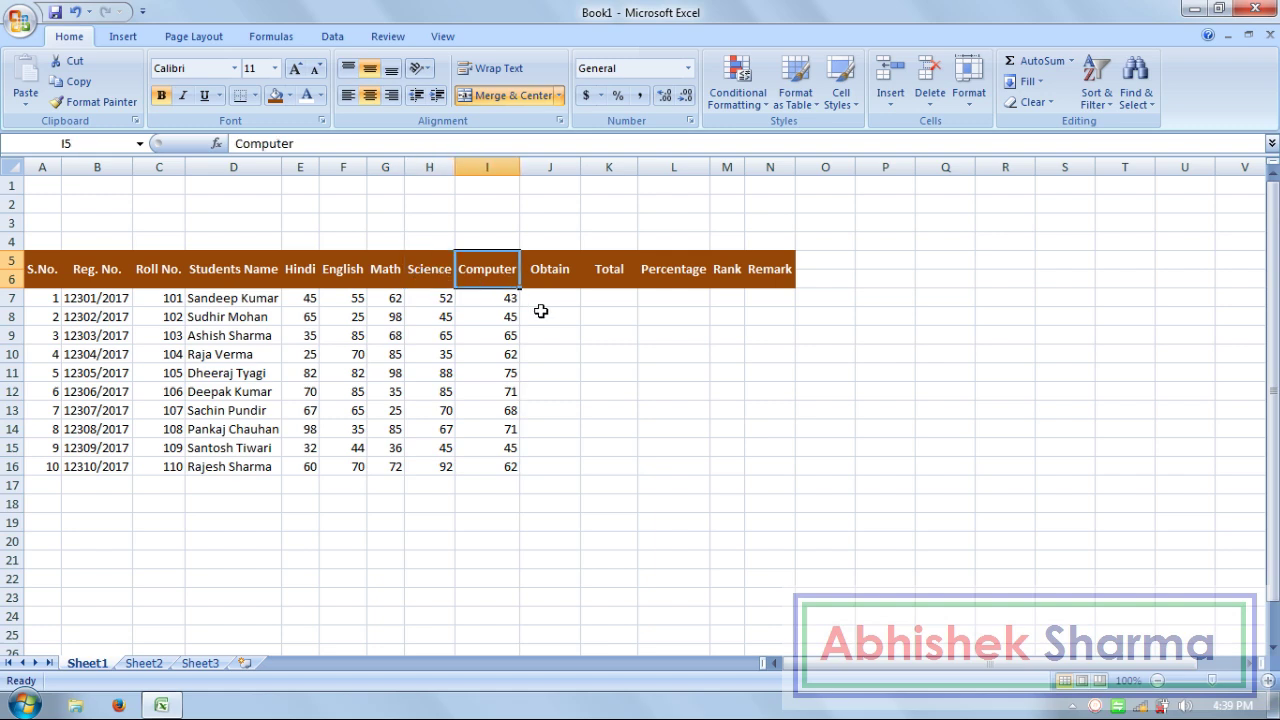
# Step: Put 500 in K7 and fill it down K7:K16 as every student's Total
pyautogui.click(606, 297)
pyautogui.write('500')
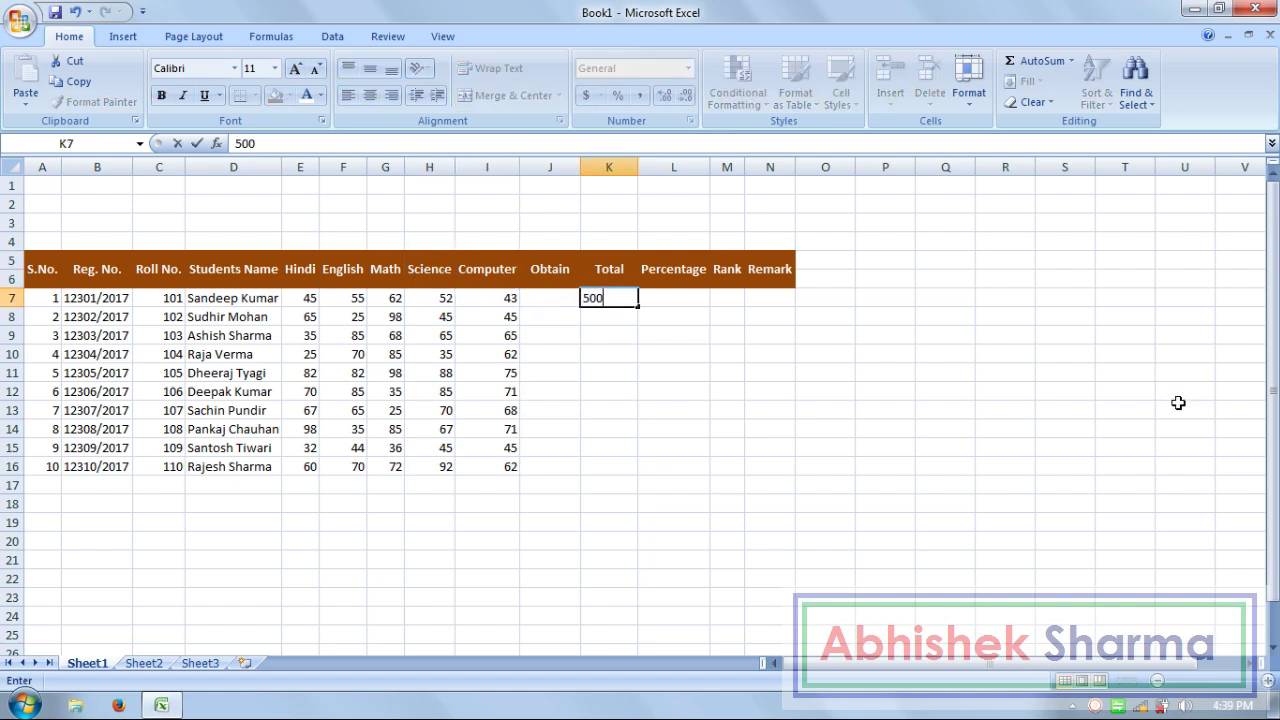
pyautogui.press('Return')
pyautogui.press('Up')
pyautogui.hotkey('shift', 'Down')
pyautogui.hotkey('shift', 'Down')
pyautogui.hotkey('shift', 'Down')
pyautogui.hotkey('shift', 'Down')
pyautogui.hotkey('shift', 'Down')
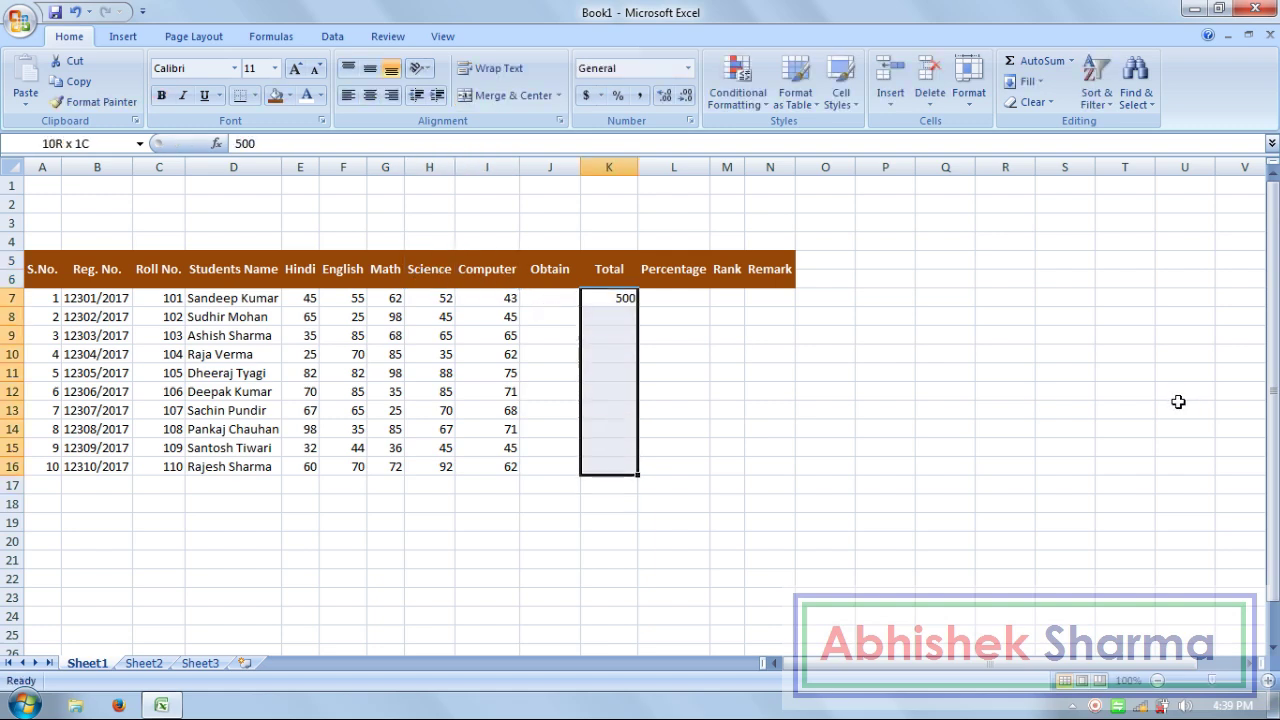
pyautogui.hotkey('ctrl', 'd')
pyautogui.press('Left')
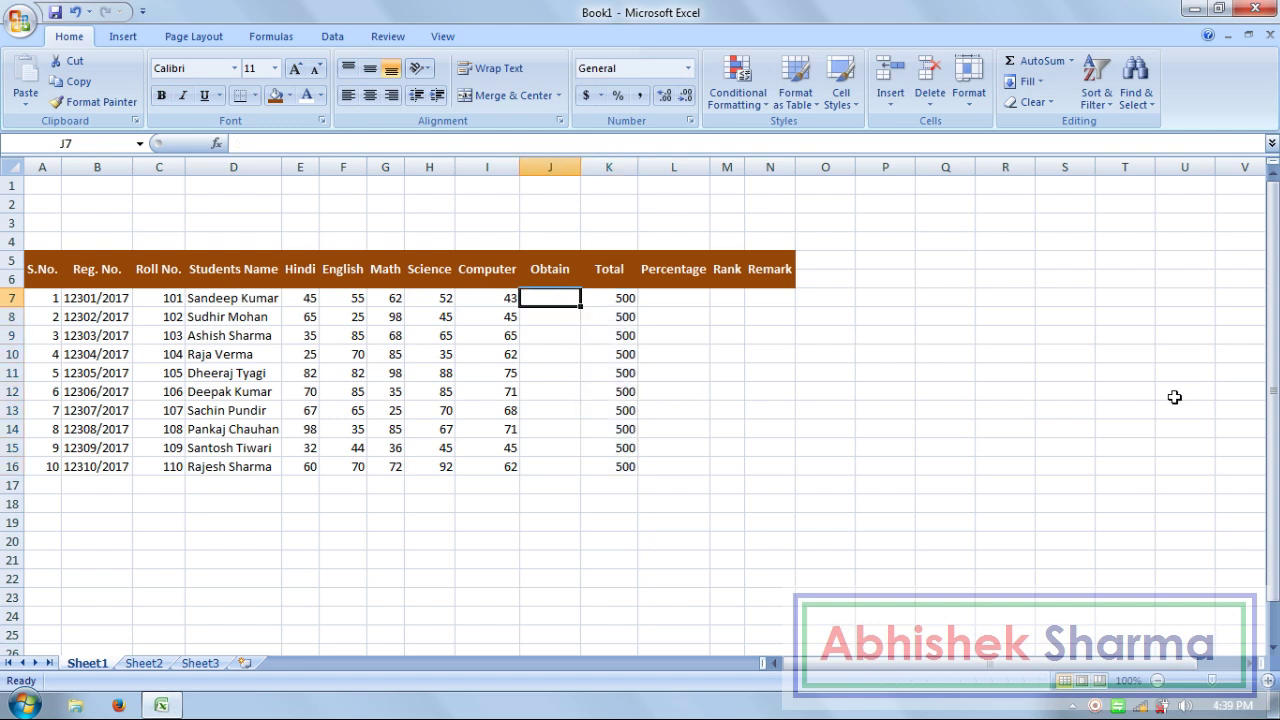
# Step: Enter =SUM(E7:I7) in J7 for the first student's obtained marks, zooming to 140%
pyautogui.write('=')
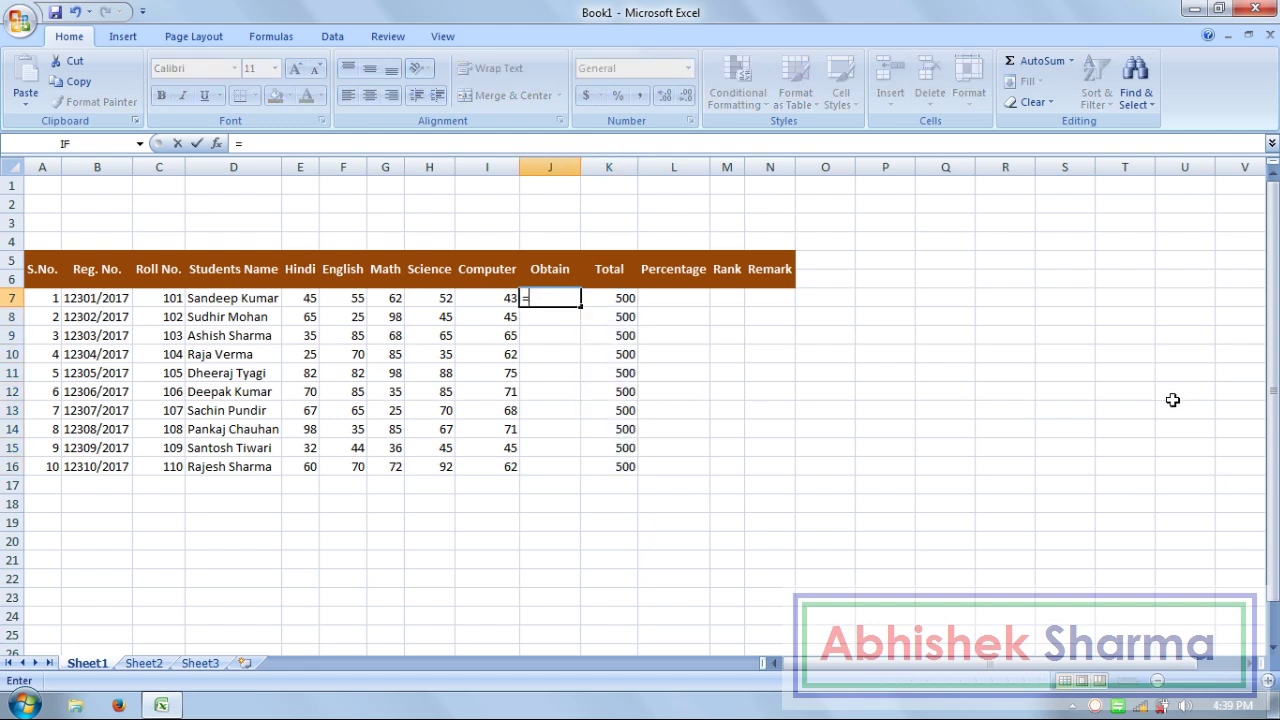
pyautogui.write('sum')
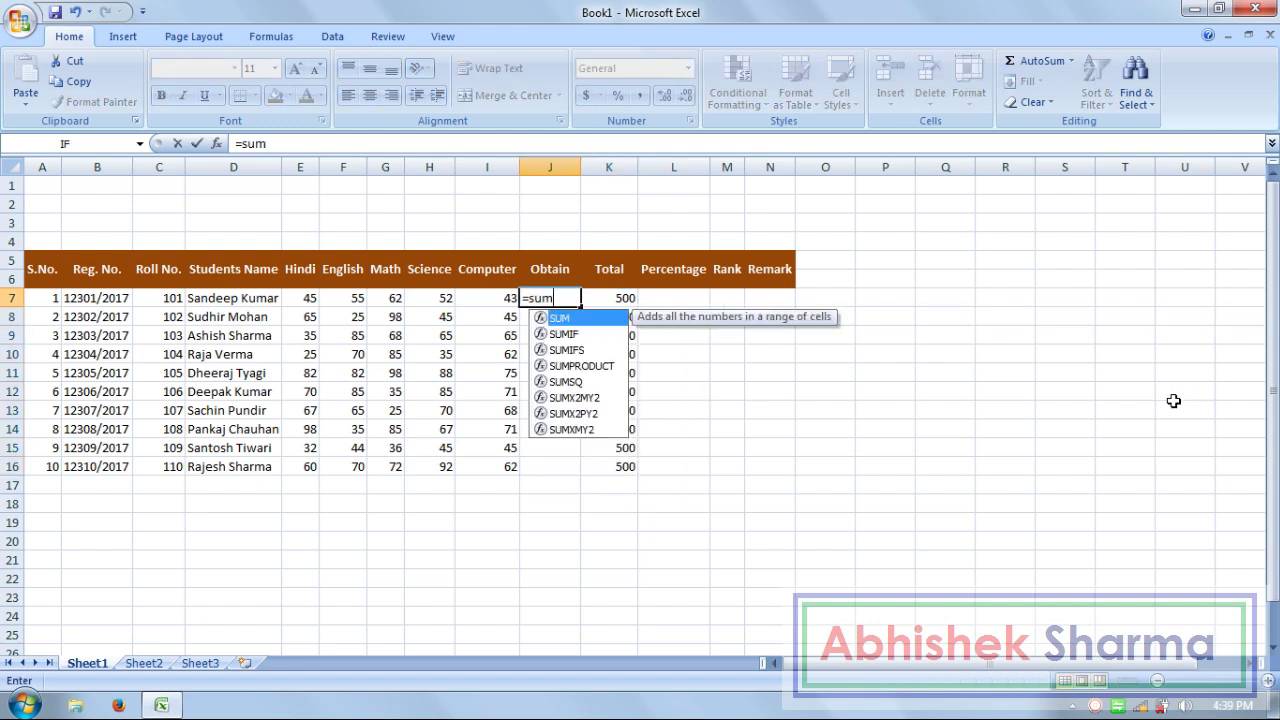
pyautogui.write('(')
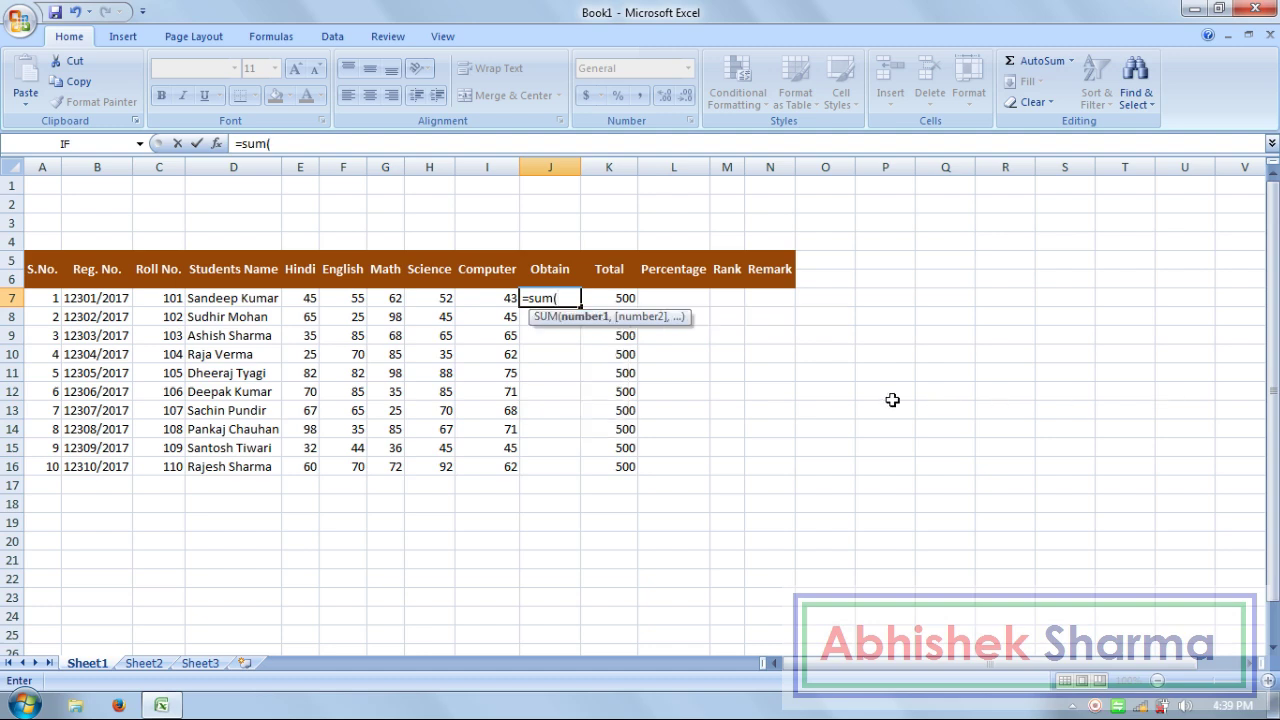
pyautogui.moveTo(303, 298); pyautogui.dragTo(487, 298)
pyautogui.write(')')
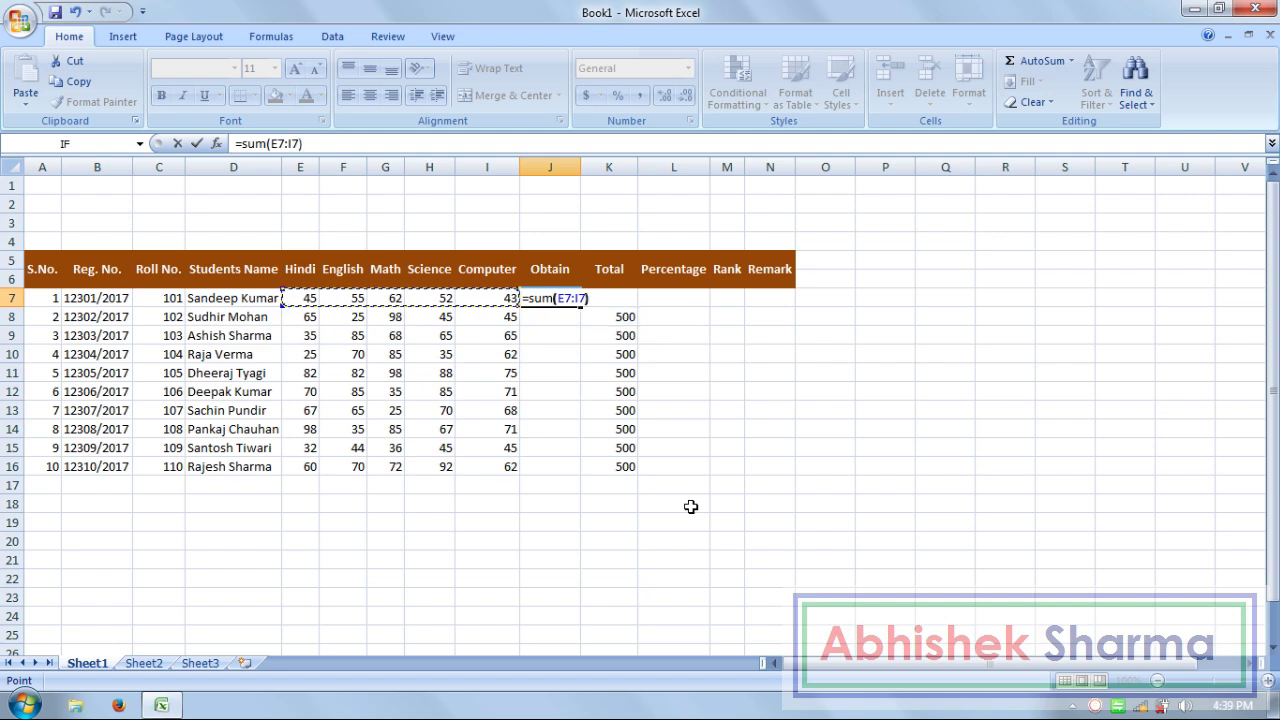
pyautogui.press('Return')
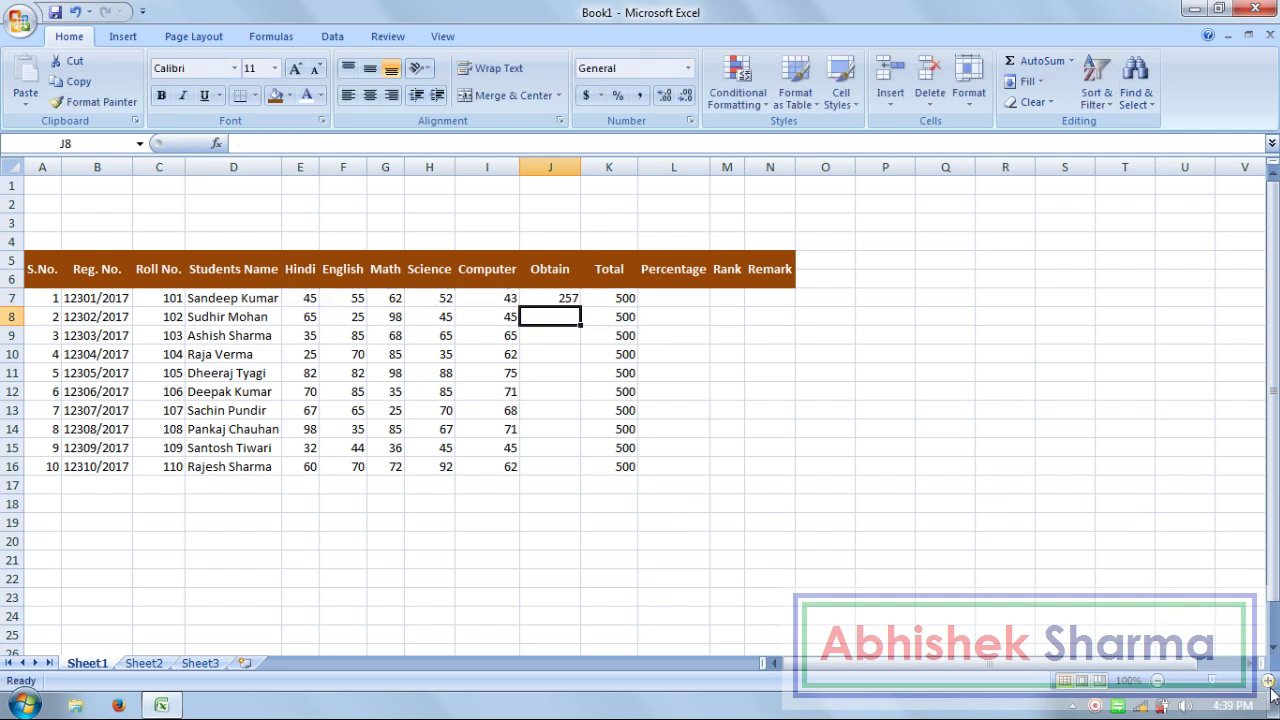
pyautogui.click(1212, 680)
pyautogui.click(1212, 680)
pyautogui.click(1212, 680)
pyautogui.click(1212, 680)
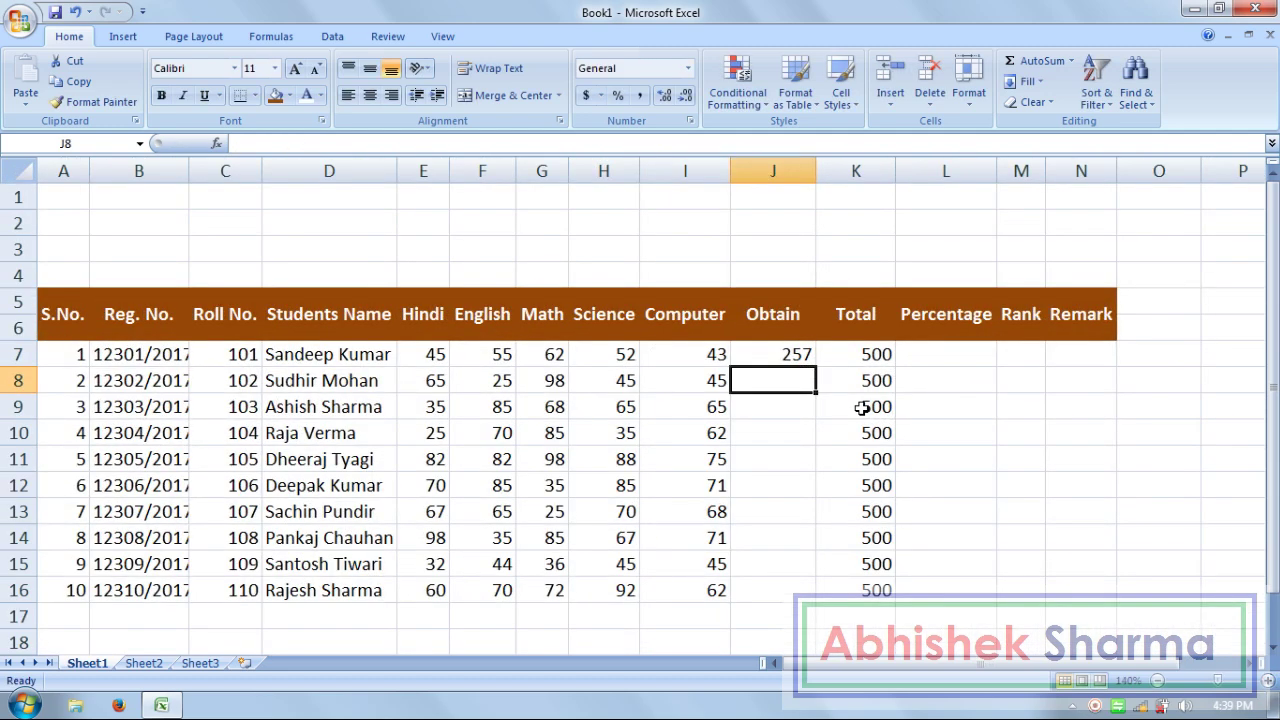
# Step: Enter =SUM(E8:I8) in J8 and fill the Obtain formula down to J16
pyautogui.write('=sum')
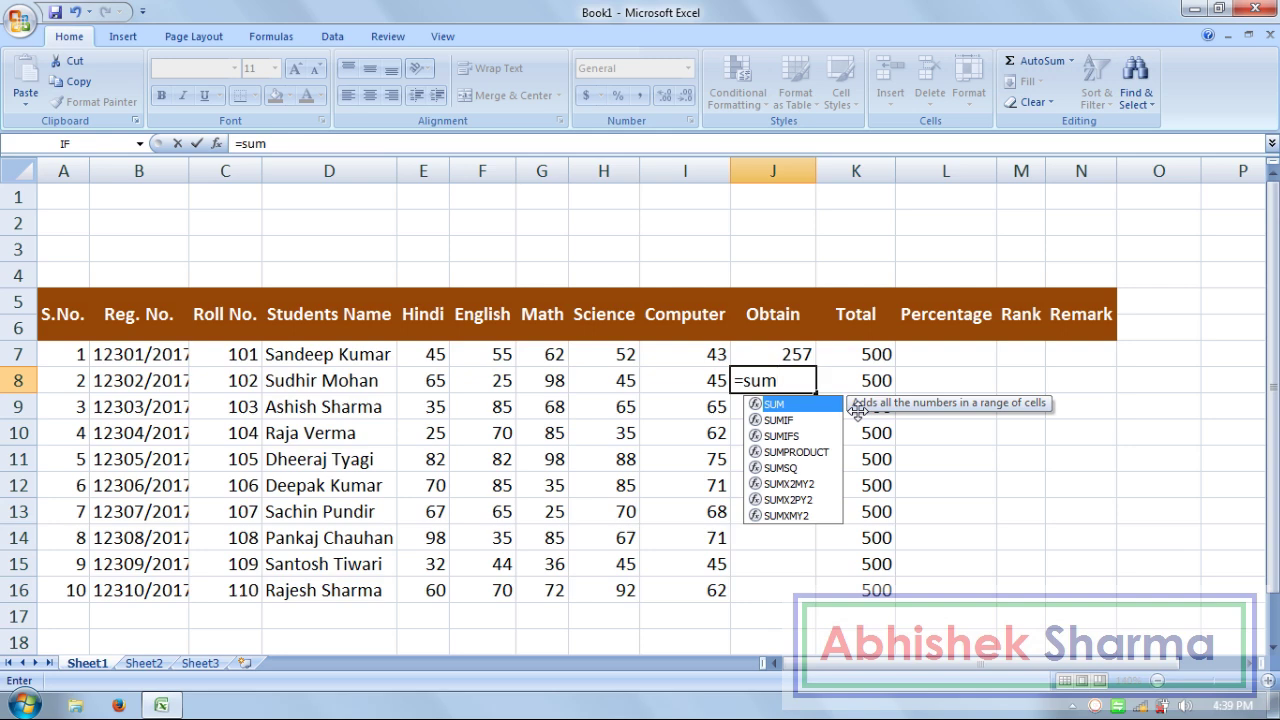
pyautogui.write('(')
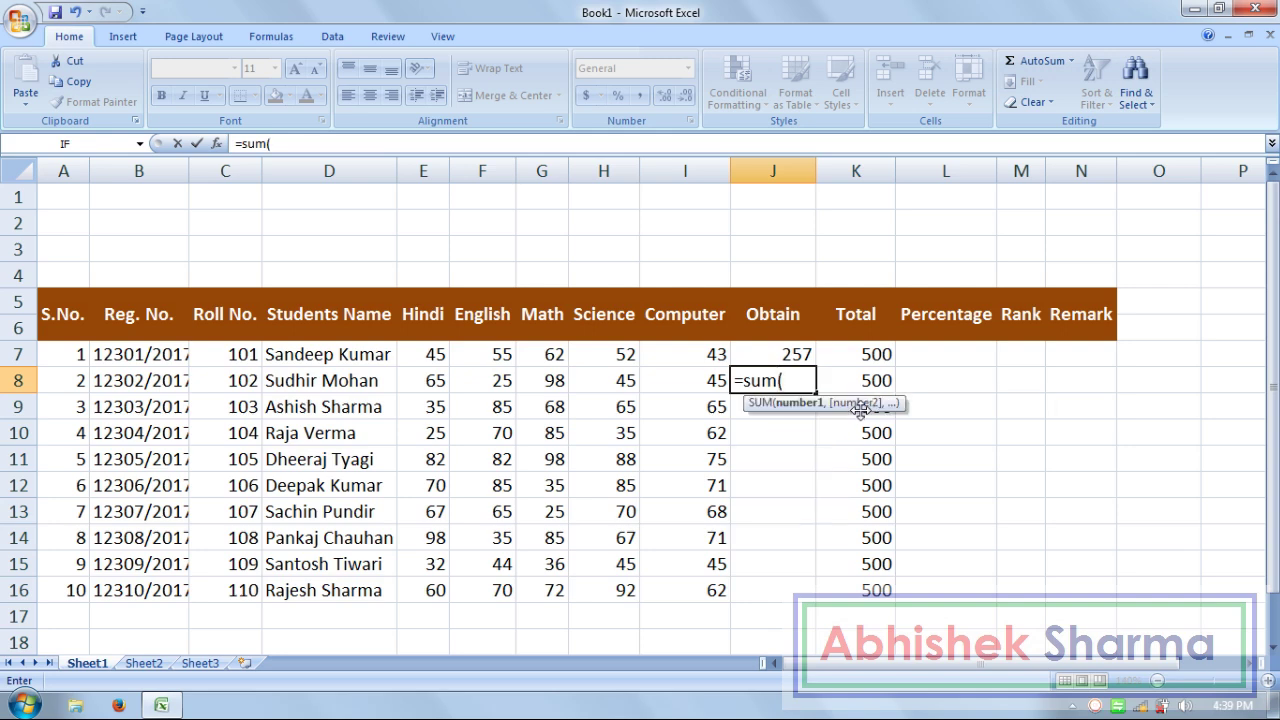
pyautogui.moveTo(429, 380); pyautogui.dragTo(690, 380)
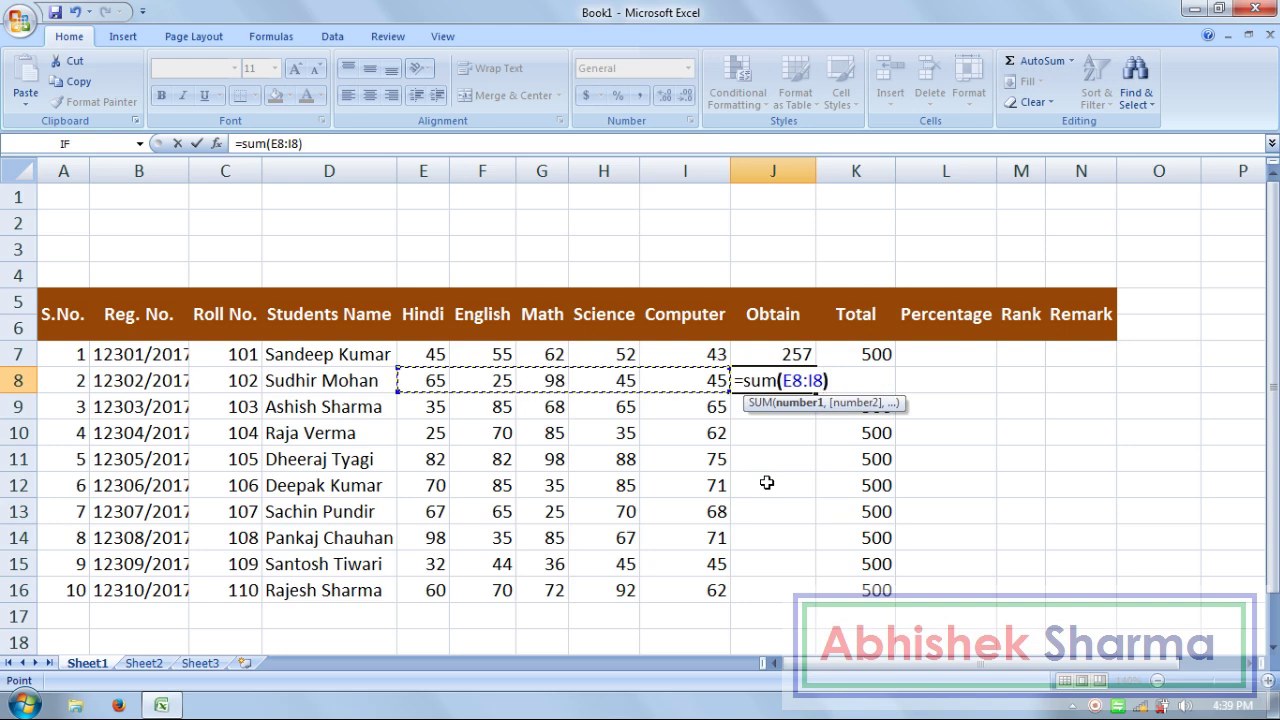
pyautogui.press('Return')
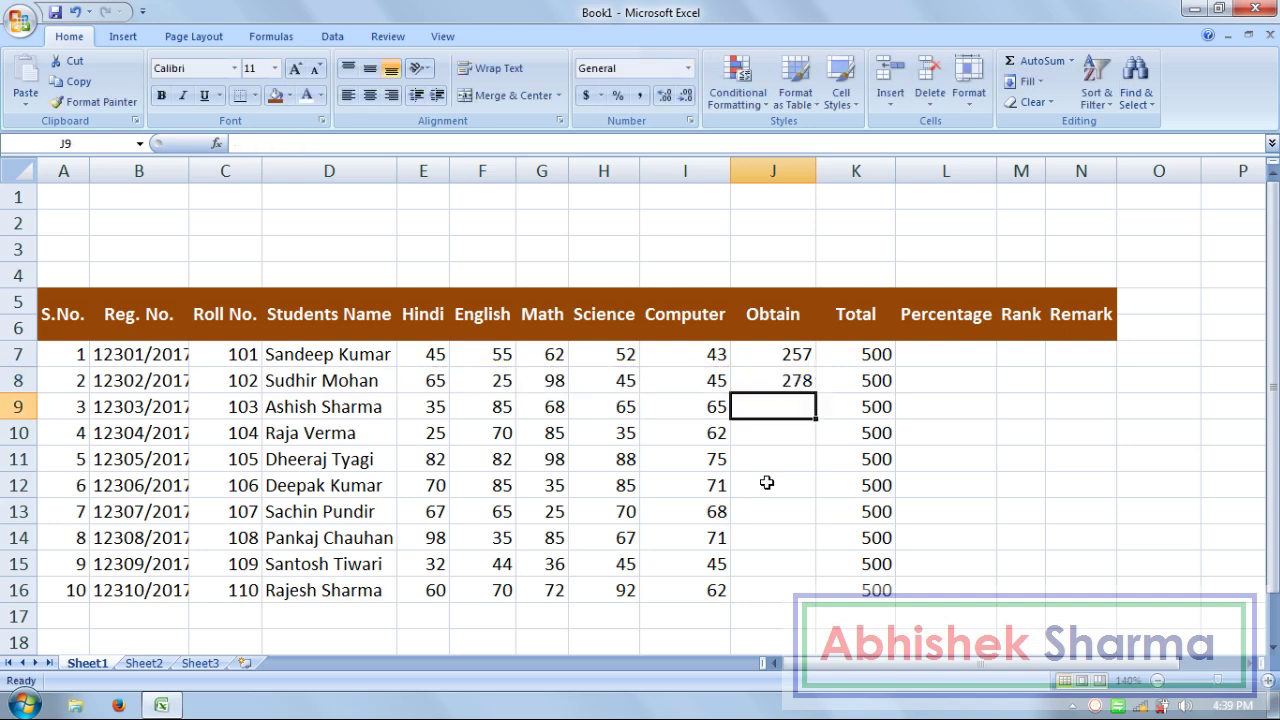
pyautogui.moveTo(782, 362); pyautogui.dragTo(814, 598)
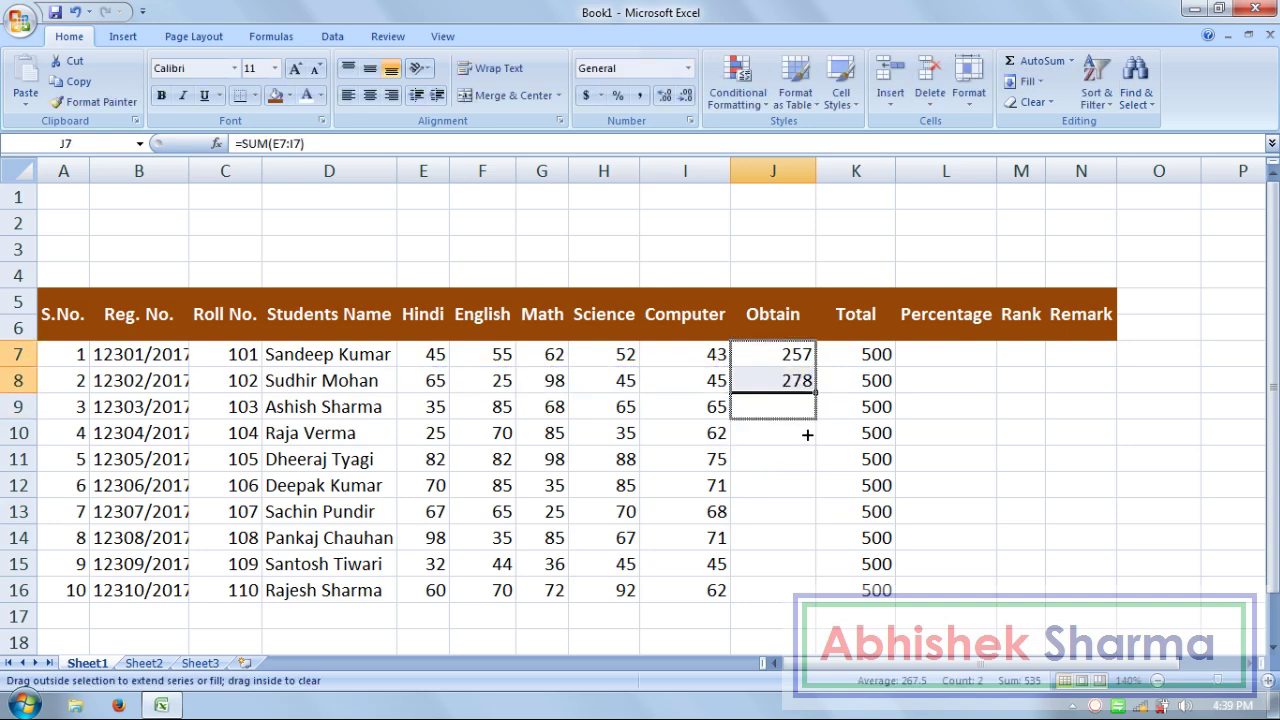
pyautogui.click(943, 353)
# Step: Enter =AVERAGE(E7:I7) in L7 for the first student's percentage
pyautogui.write('=')
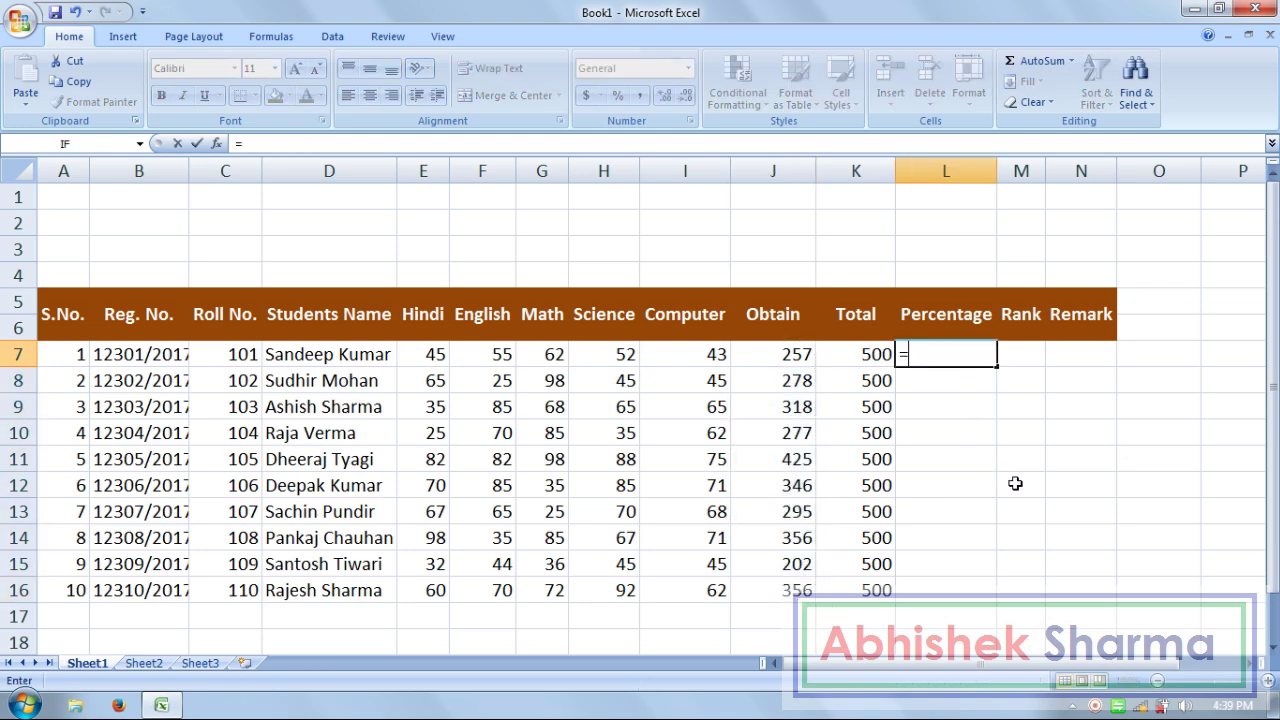
pyautogui.write('average')
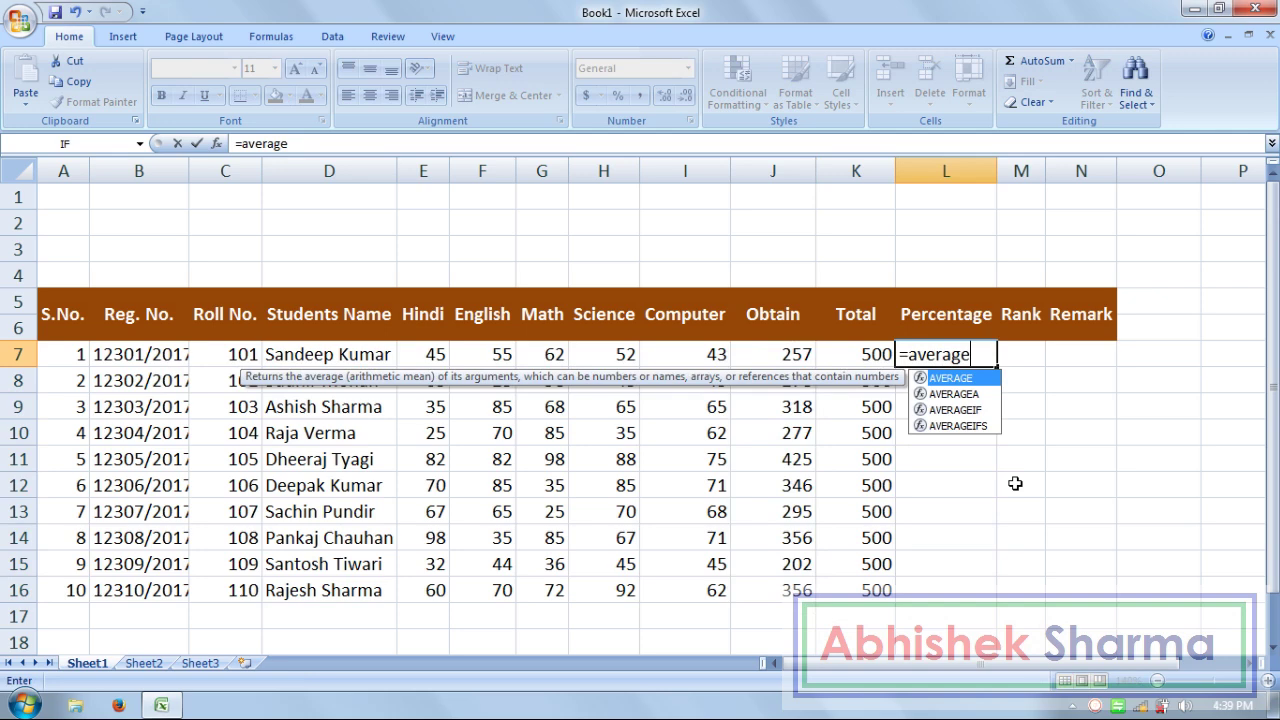
pyautogui.write('(')
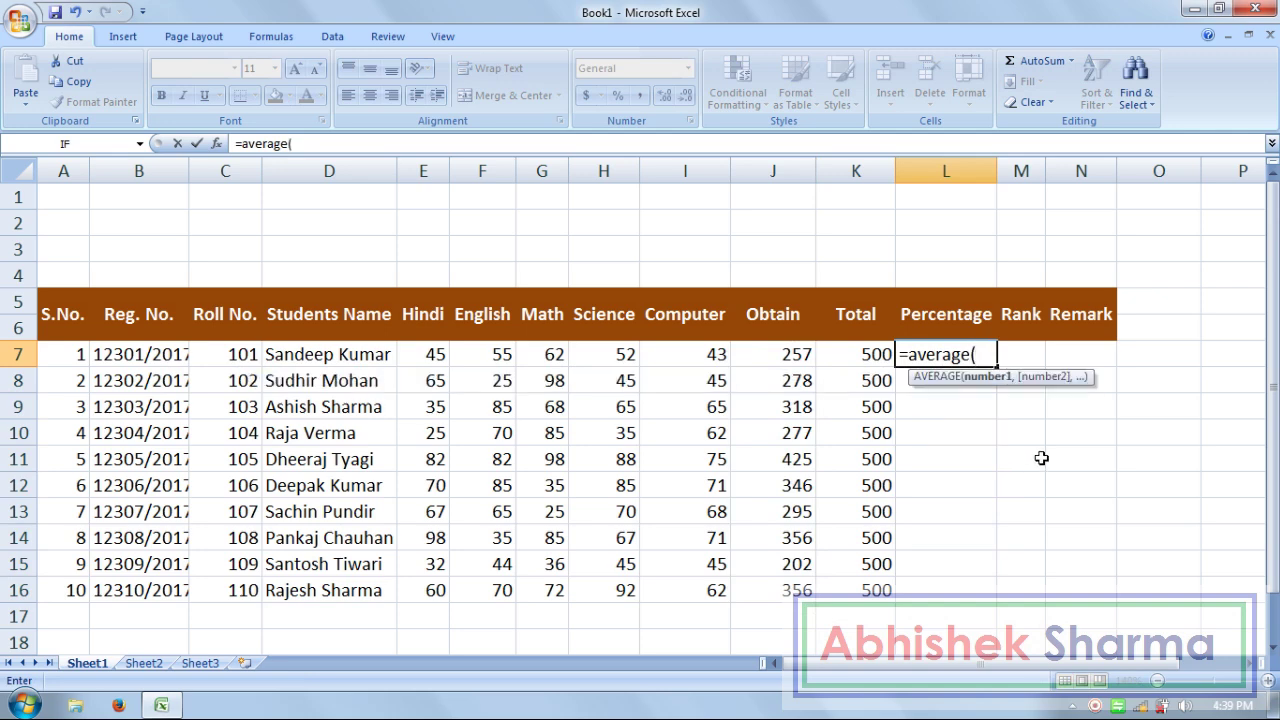
pyautogui.moveTo(437, 354); pyautogui.dragTo(686, 354)
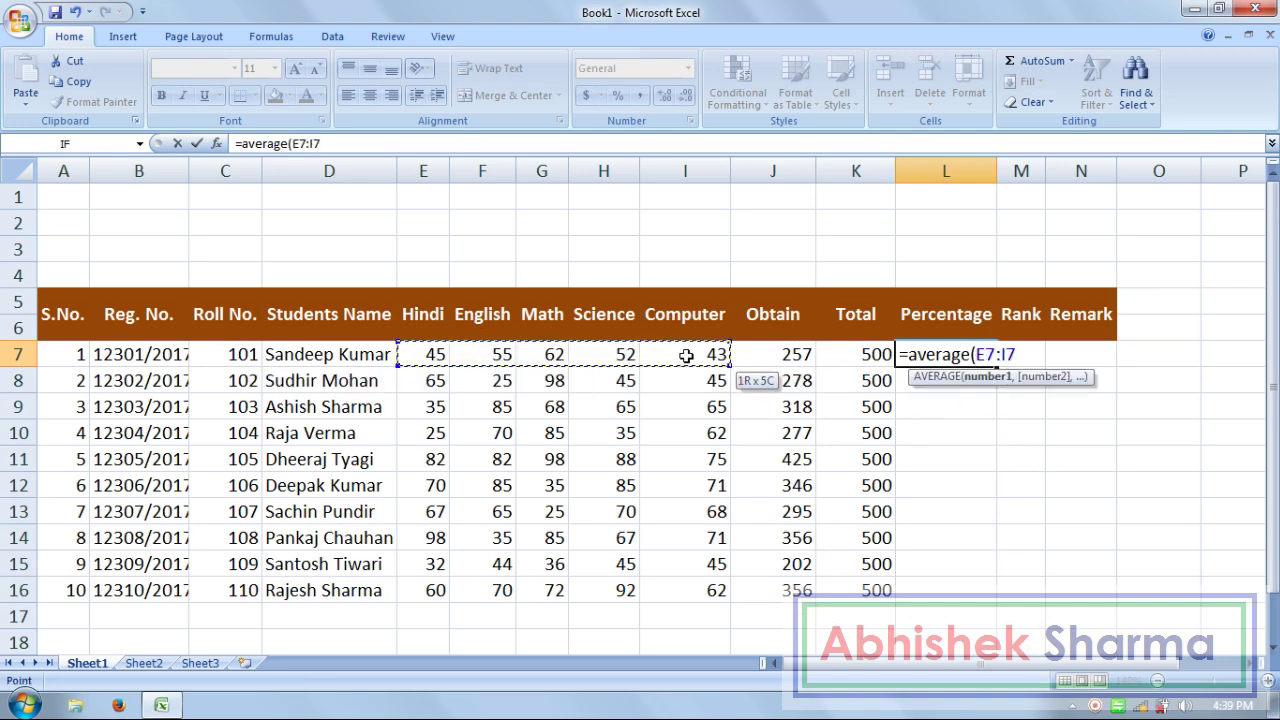
pyautogui.write(')')
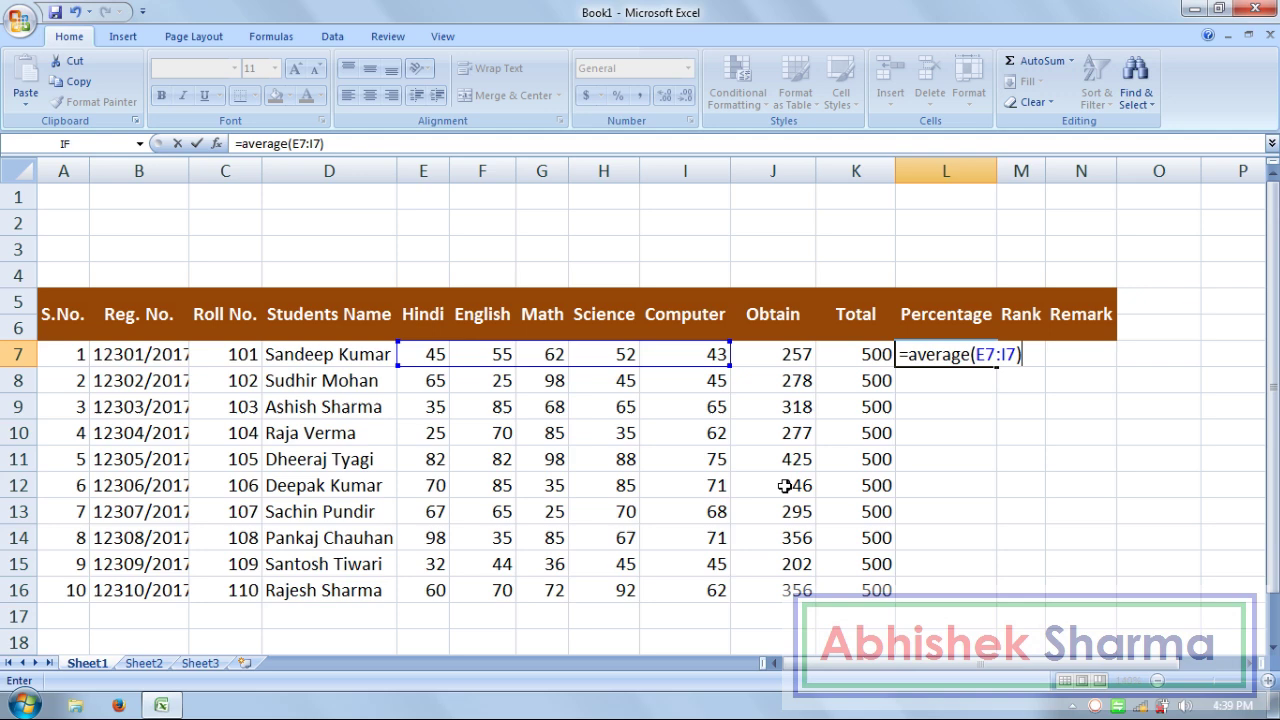
pyautogui.press('Return')
# Step: Enter =AVERAGE(E8:I8) in L8 and fill the Percentage formula down to L16
pyautogui.write('=')
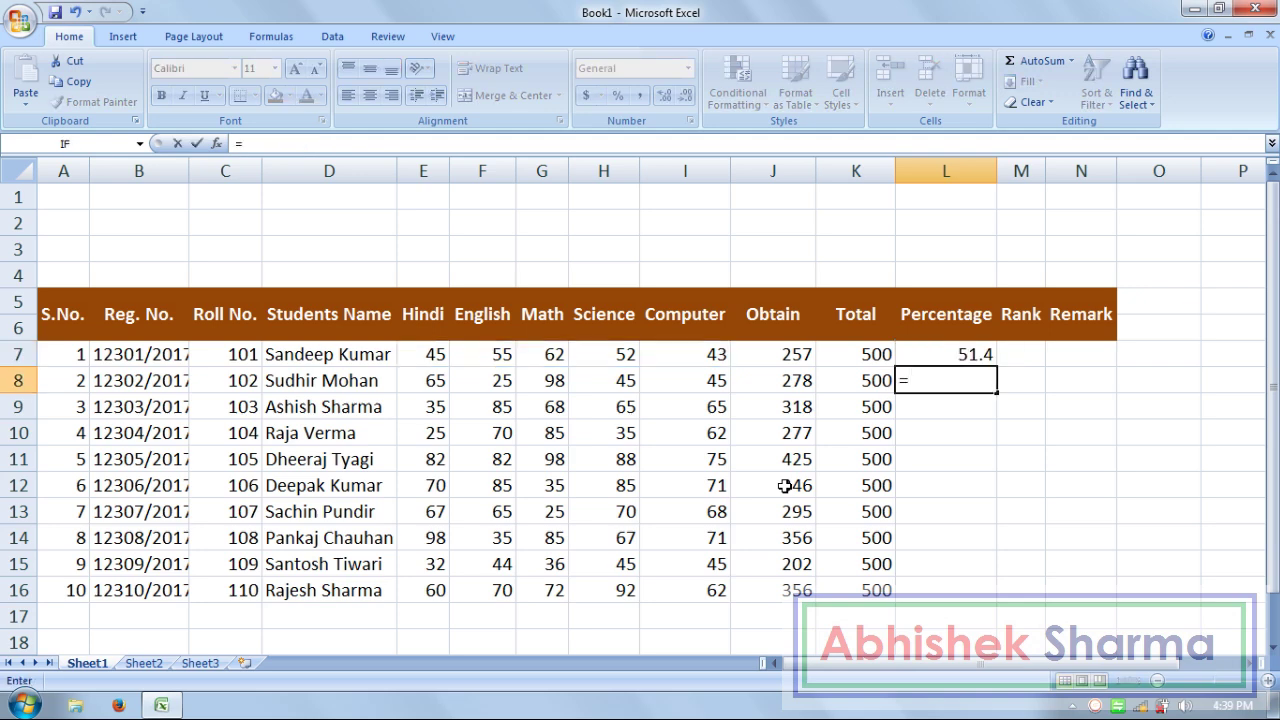
pyautogui.write('average')
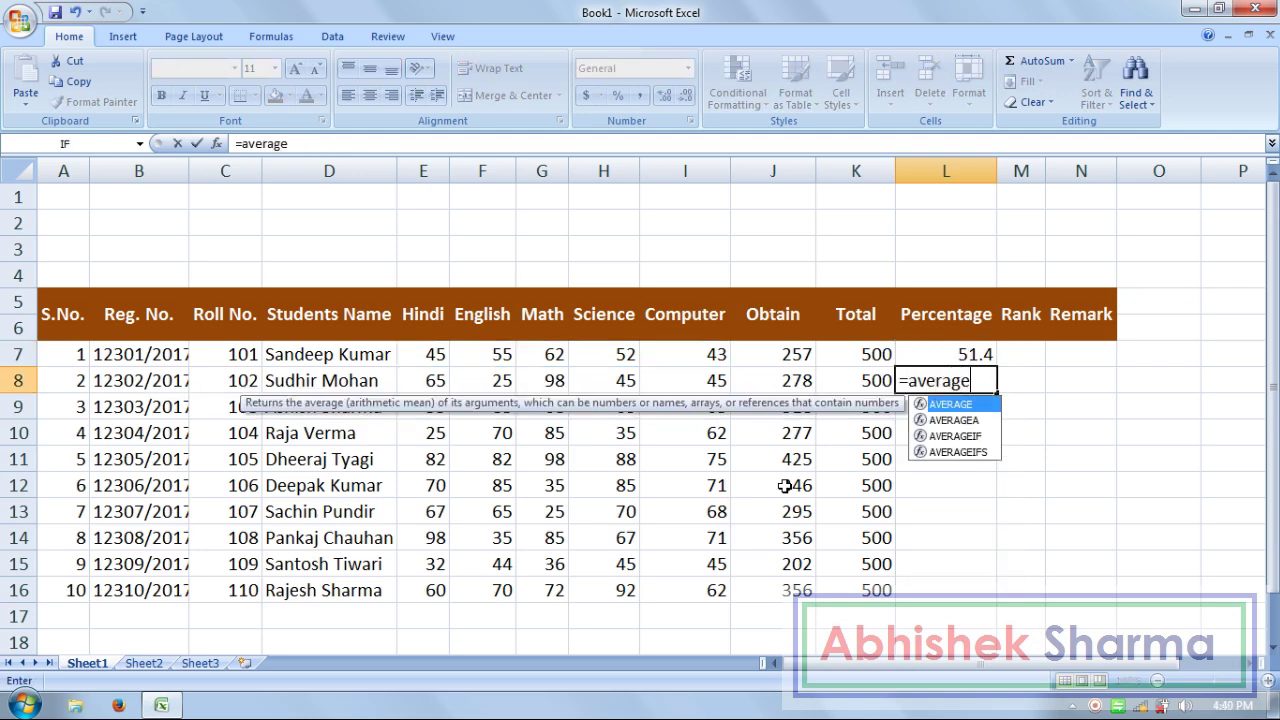
pyautogui.write('(')
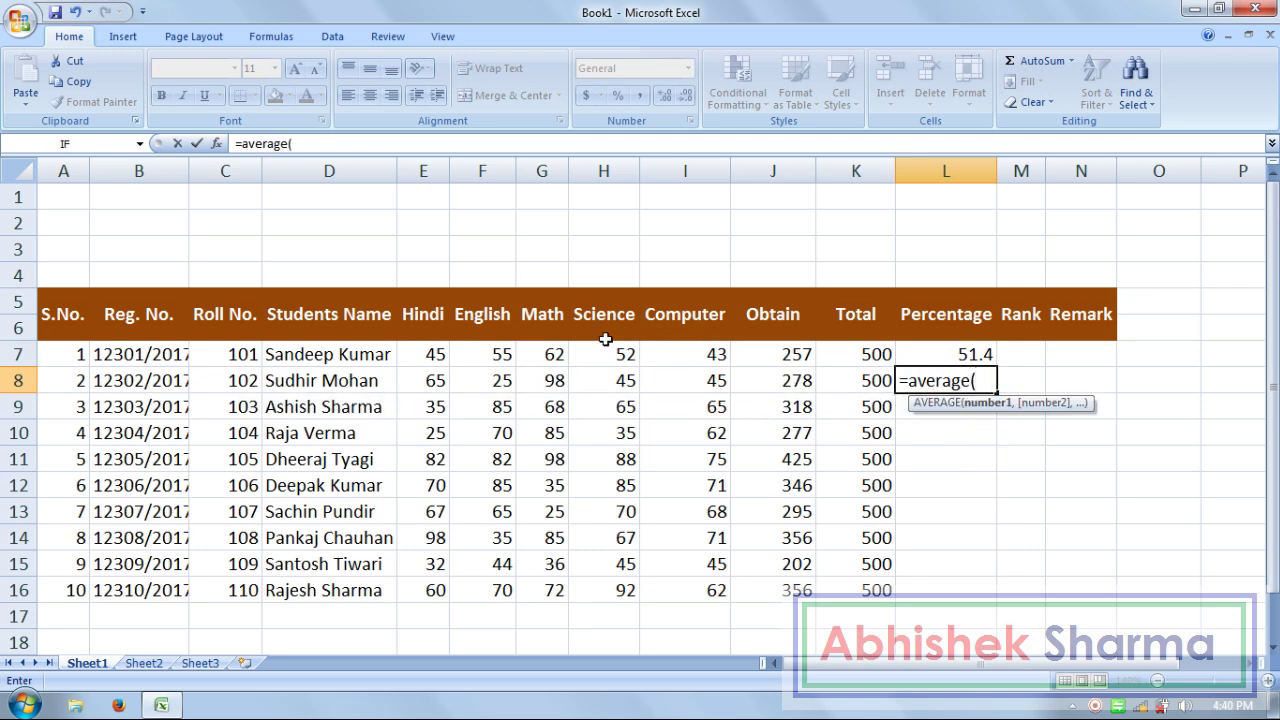
pyautogui.moveTo(430, 378); pyautogui.dragTo(700, 380)
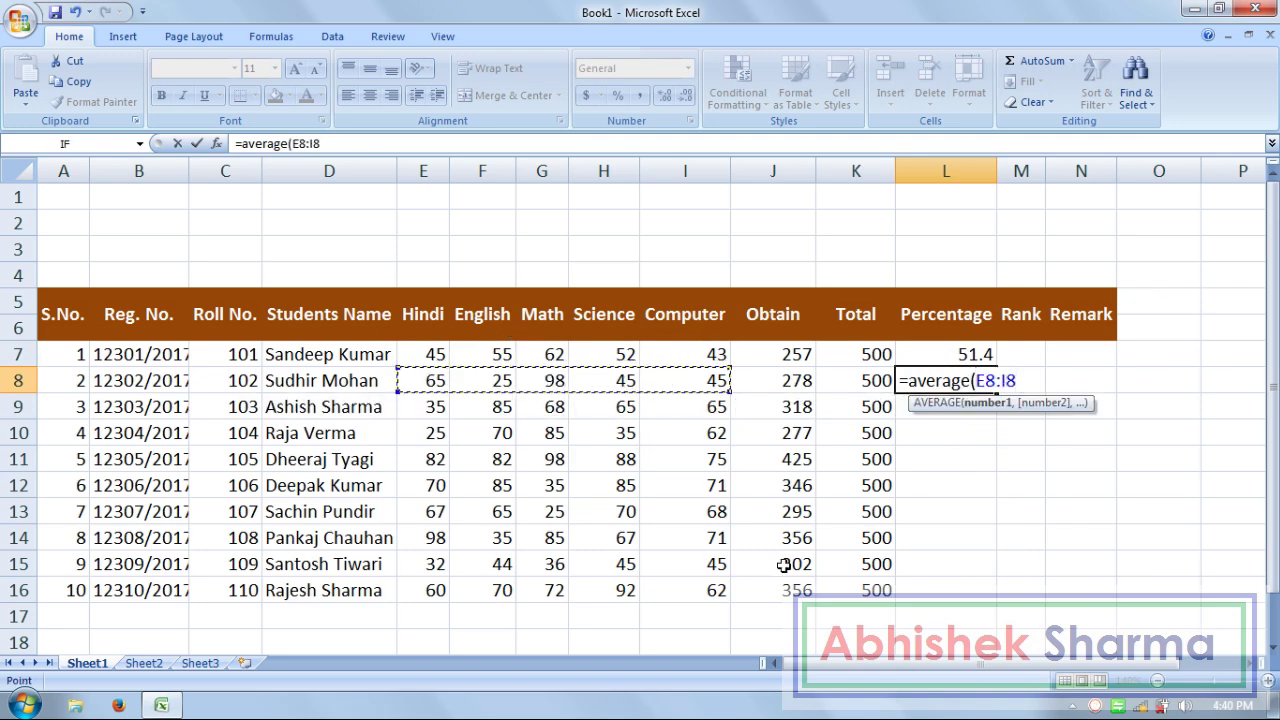
pyautogui.write(')')
pyautogui.press('Return')
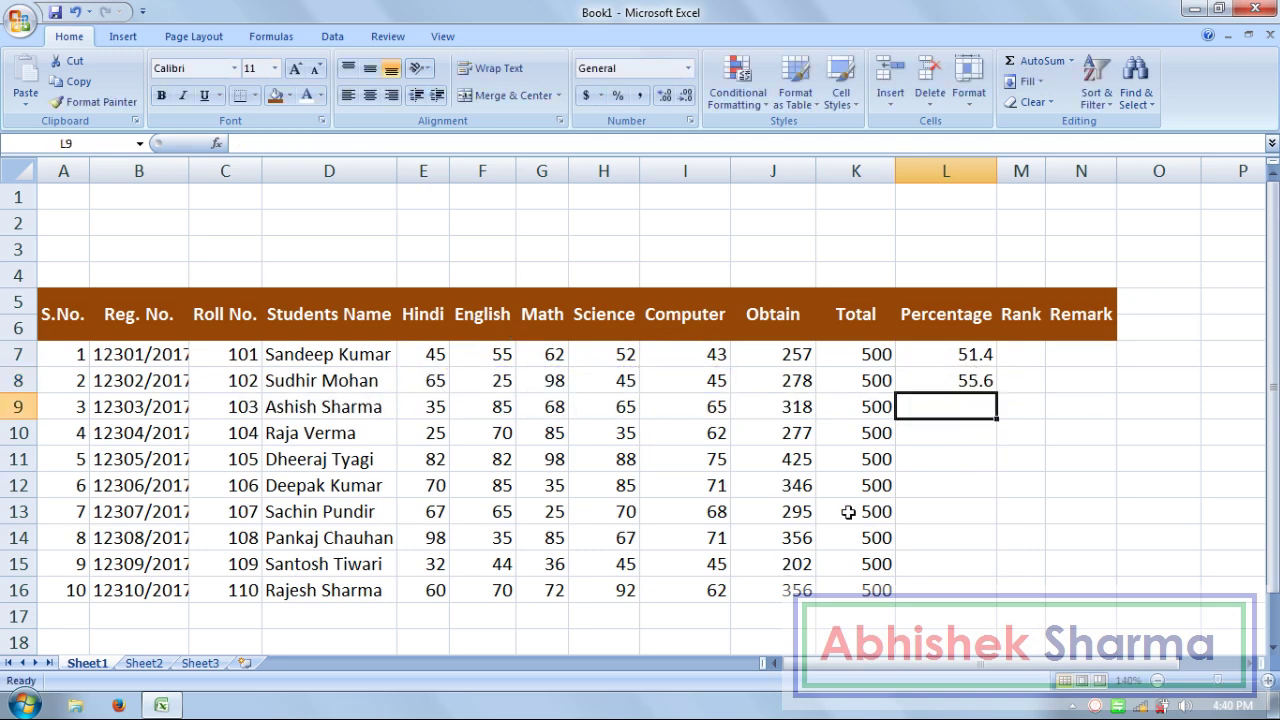
pyautogui.moveTo(978, 352); pyautogui.dragTo(976, 606)
pyautogui.click(1028, 354)
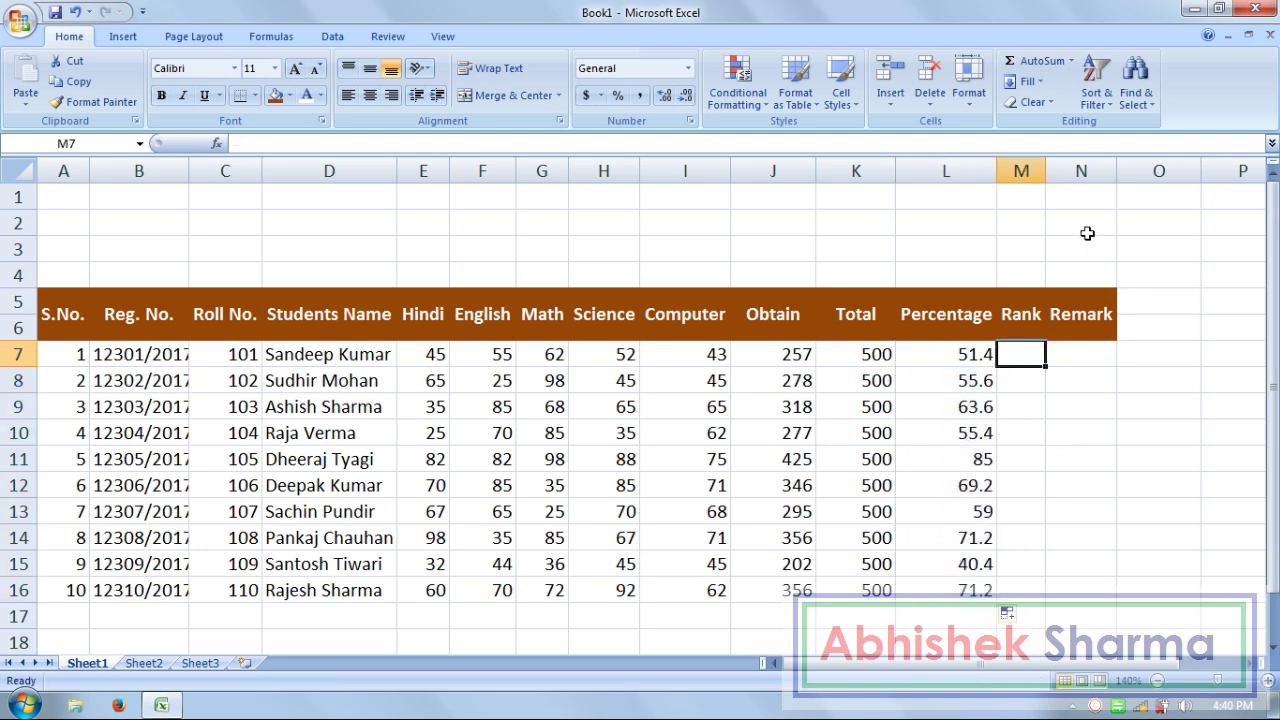
# Step: Widen column M and copy the Remark heading into O5
pyautogui.moveTo(1041, 171); pyautogui.dragTo(1077, 171)
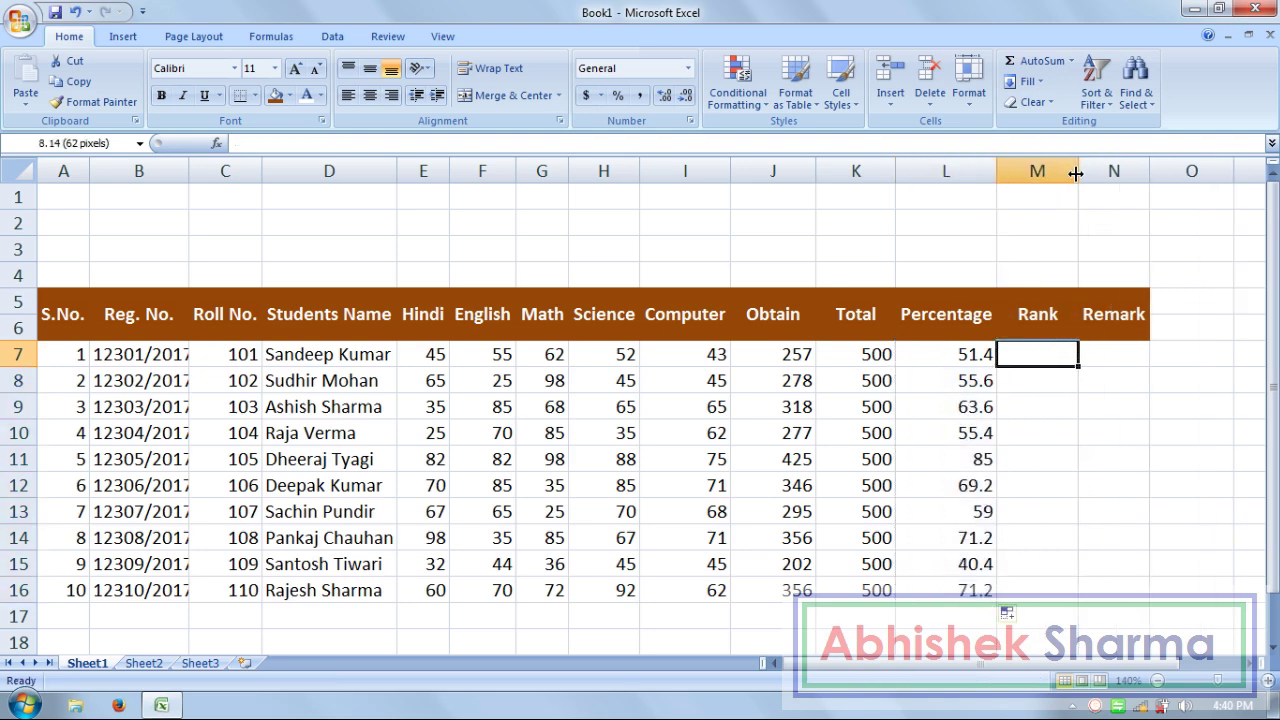
pyautogui.click(1100, 380)
pyautogui.click(1061, 415)
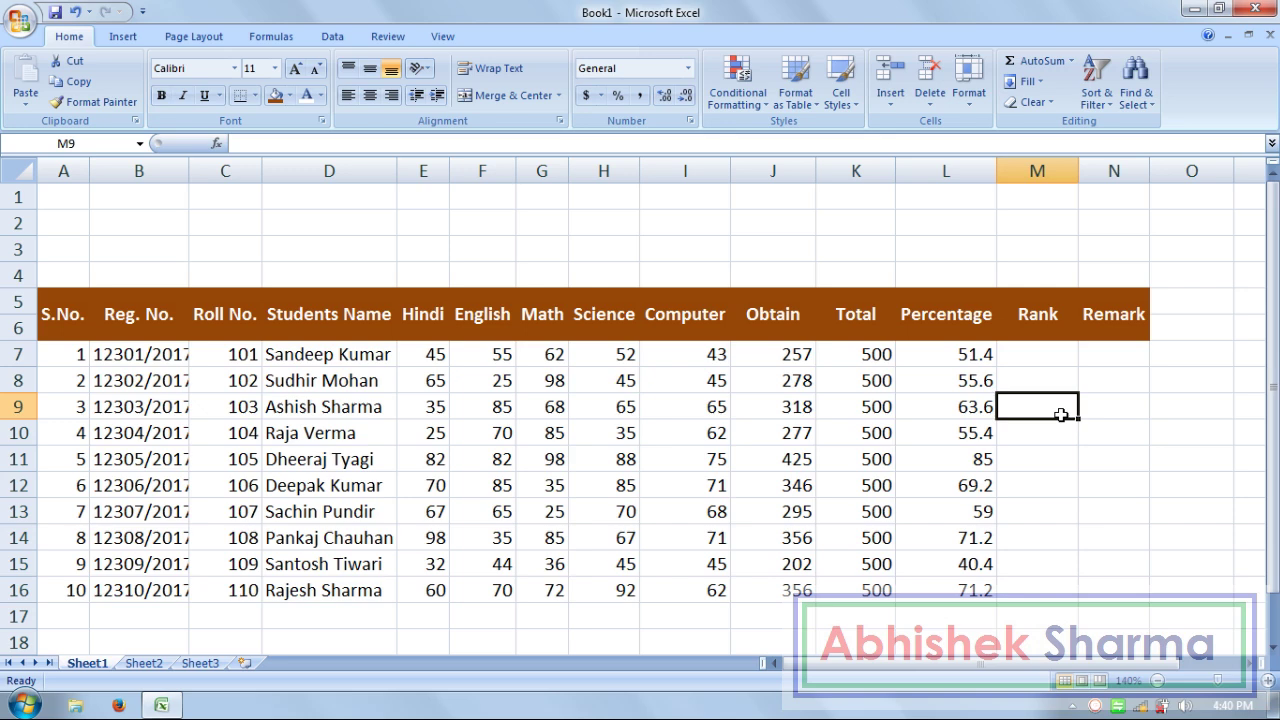
pyautogui.click(1061, 315)
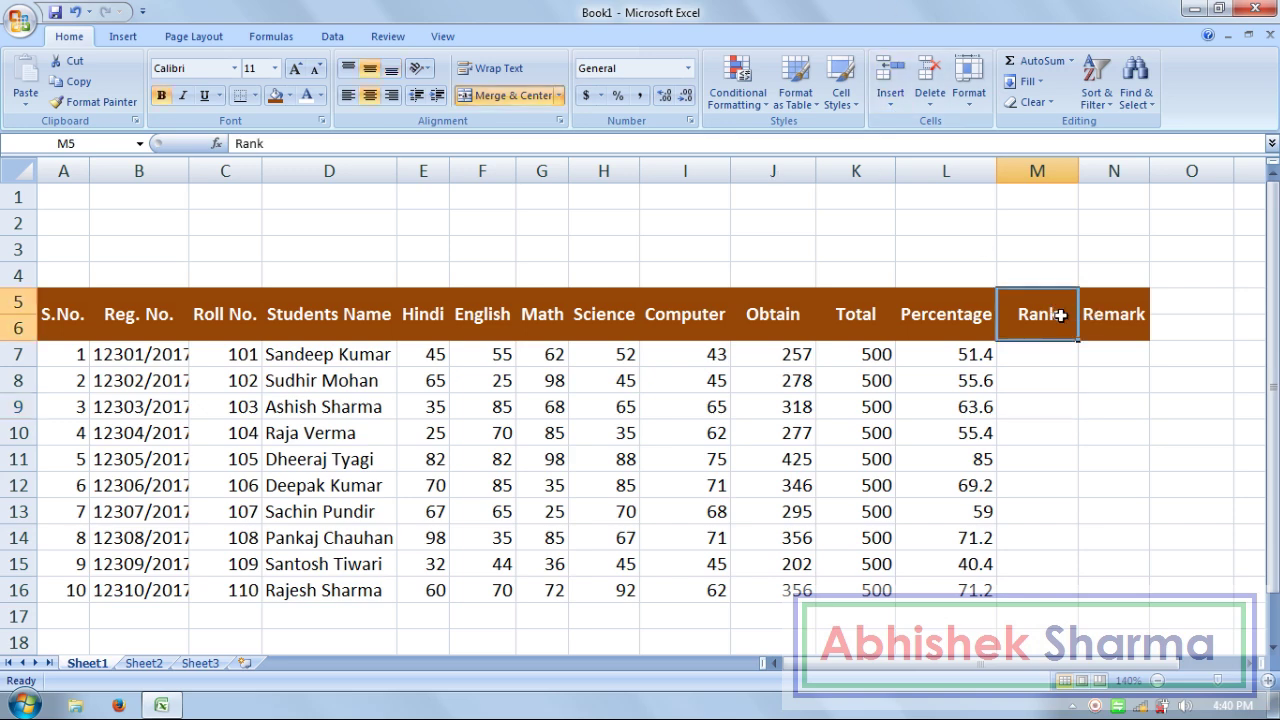
pyautogui.moveTo(1061, 315); pyautogui.dragTo(1100, 315)
pyautogui.click(1104, 315)
pyautogui.hotkey('ctrl', 'c')
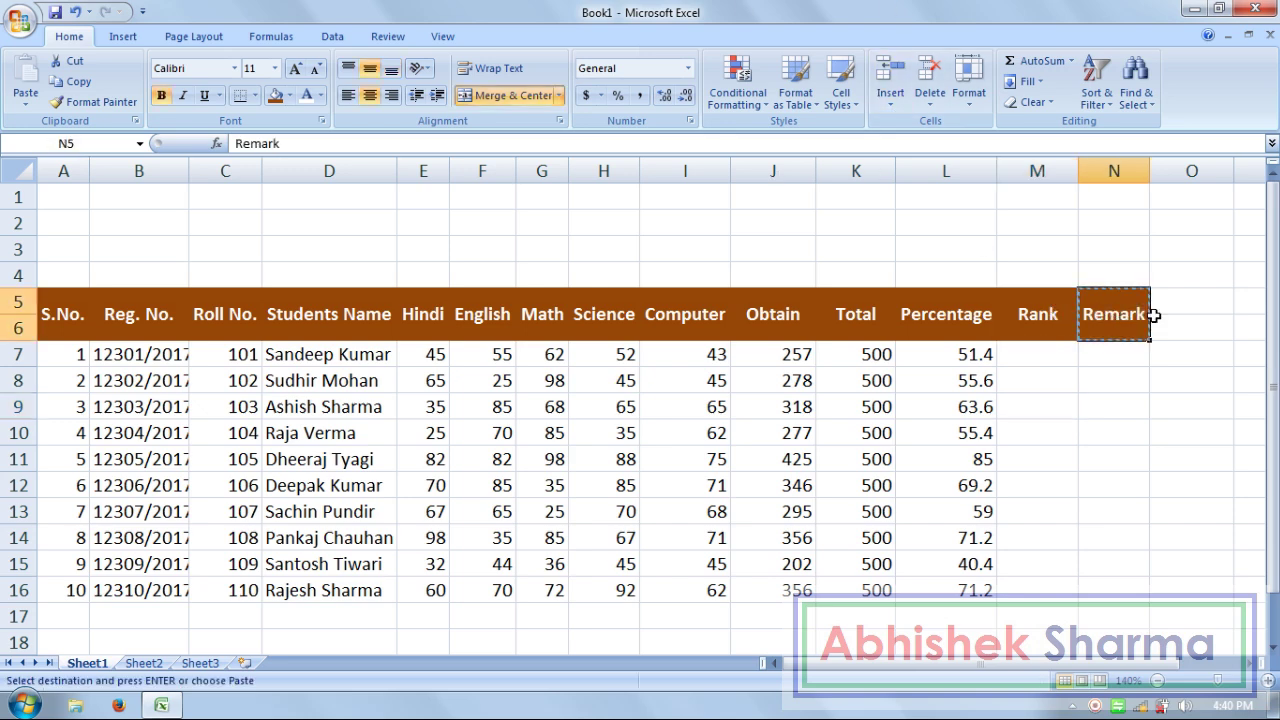
pyautogui.click(1180, 310)
pyautogui.press('Return')
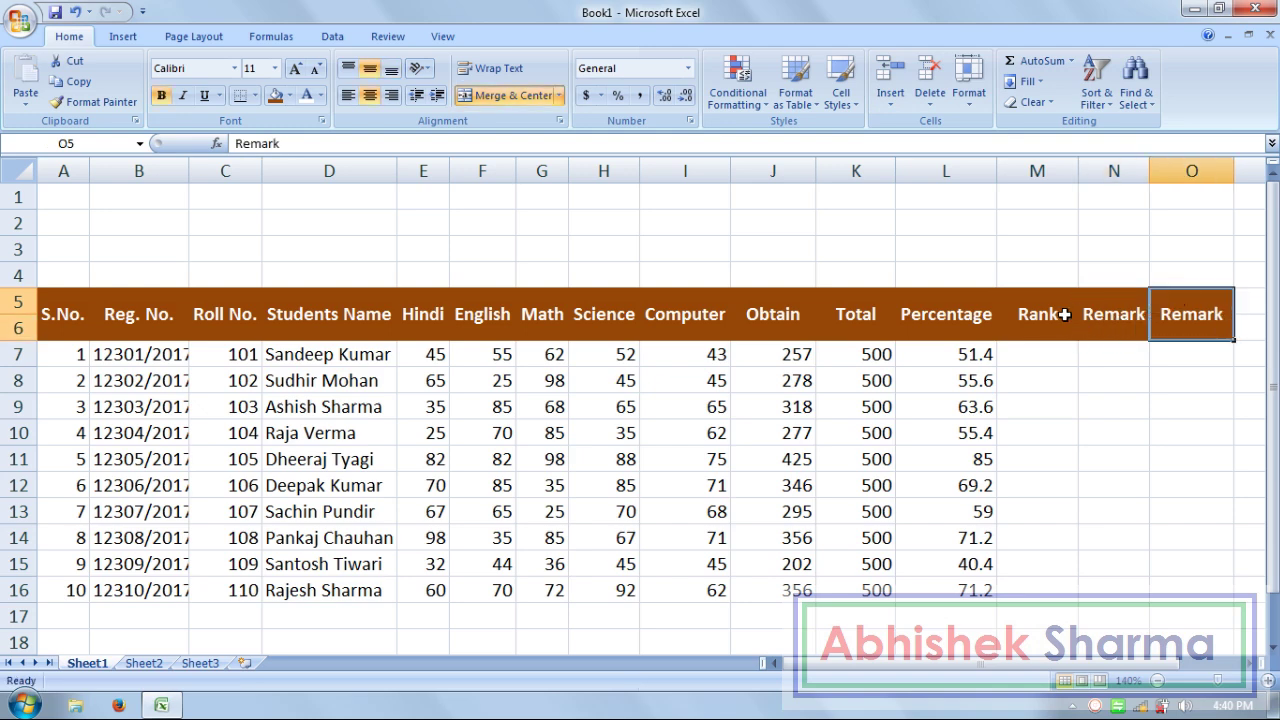
# Step: Copy the Rank heading into N5
pyautogui.click(1065, 314)
pyautogui.hotkey('ctrl', 'c')
pyautogui.click(1113, 313)
pyautogui.press('Return')
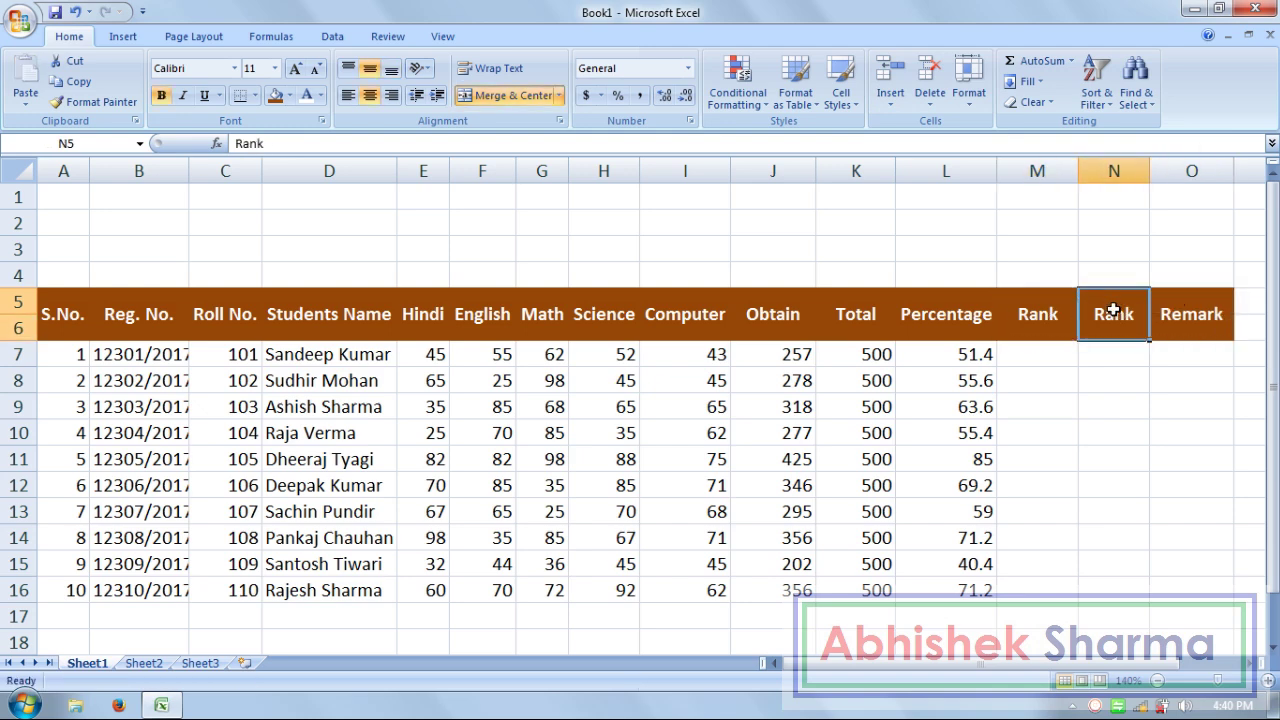
# Step: Type Grade as the new heading in M5
pyautogui.click(1038, 300)
pyautogui.write('g')
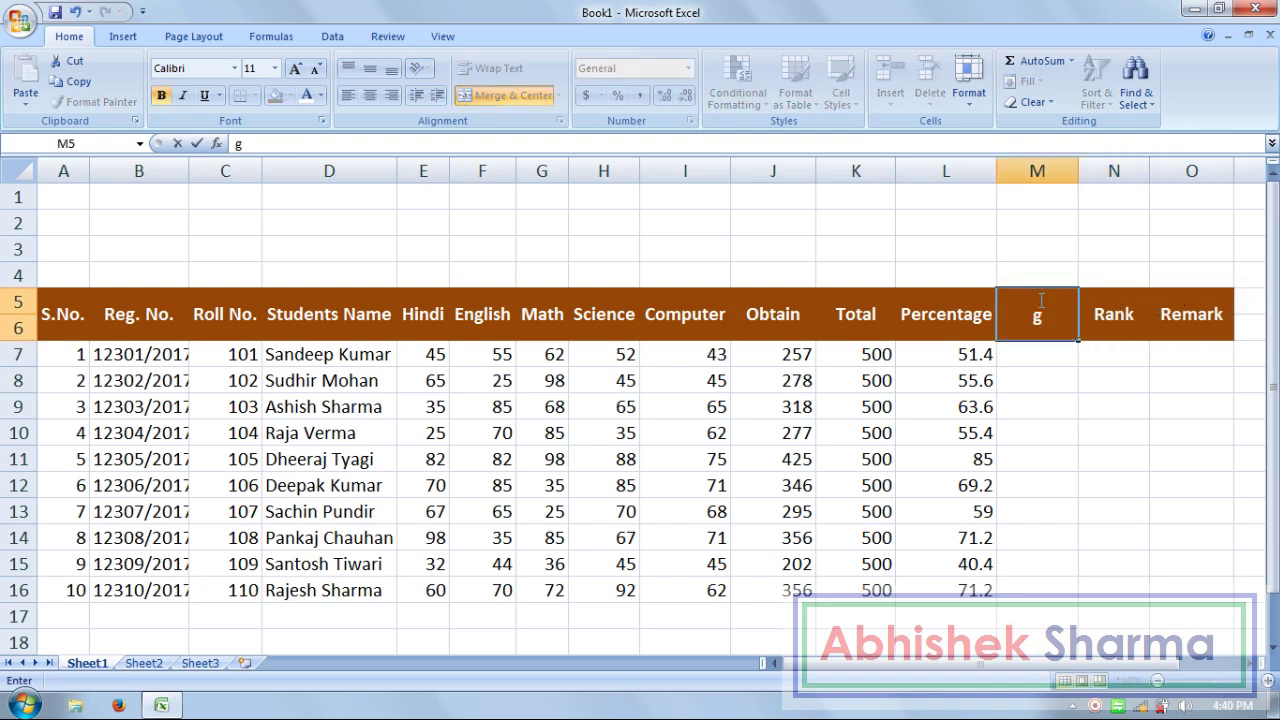
pyautogui.press('BackSpace')
pyautogui.write('Grade')
pyautogui.press('Return')
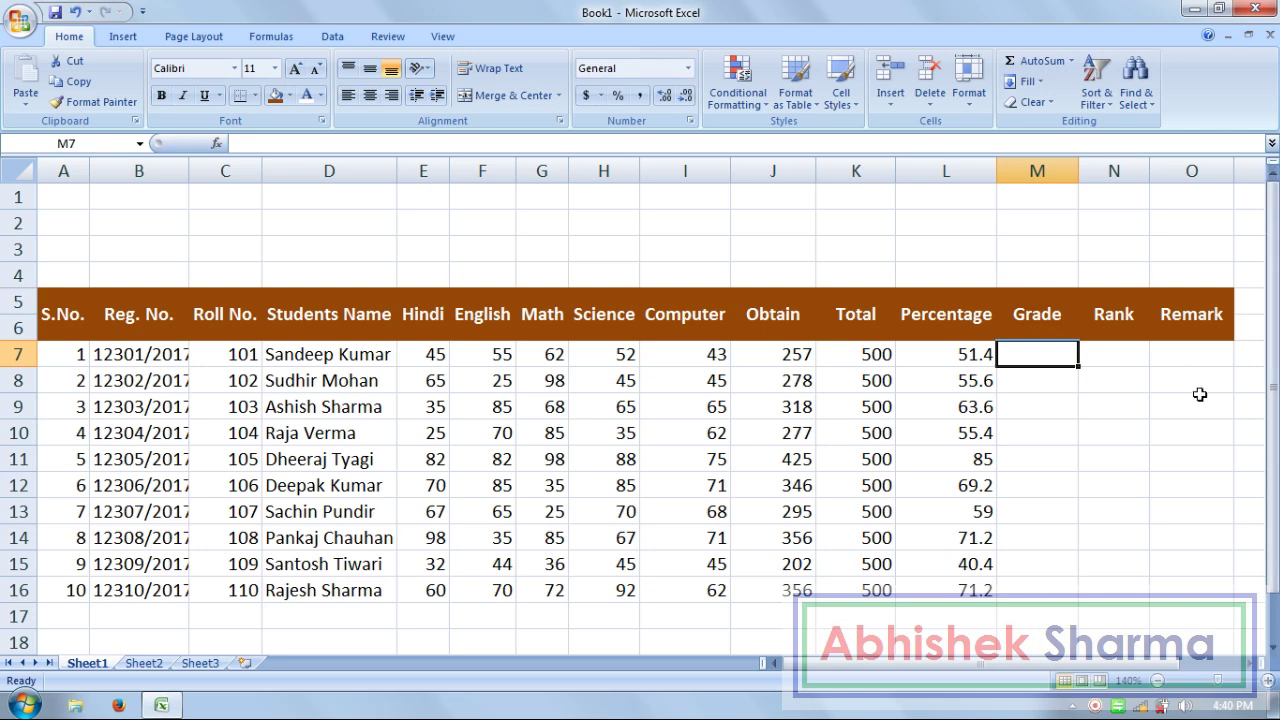
# Step: Begin M7's formula with =IF(L7>=75,"A+",IF(L7>=65,"A",IF tests on L7
pyautogui.write('=i')
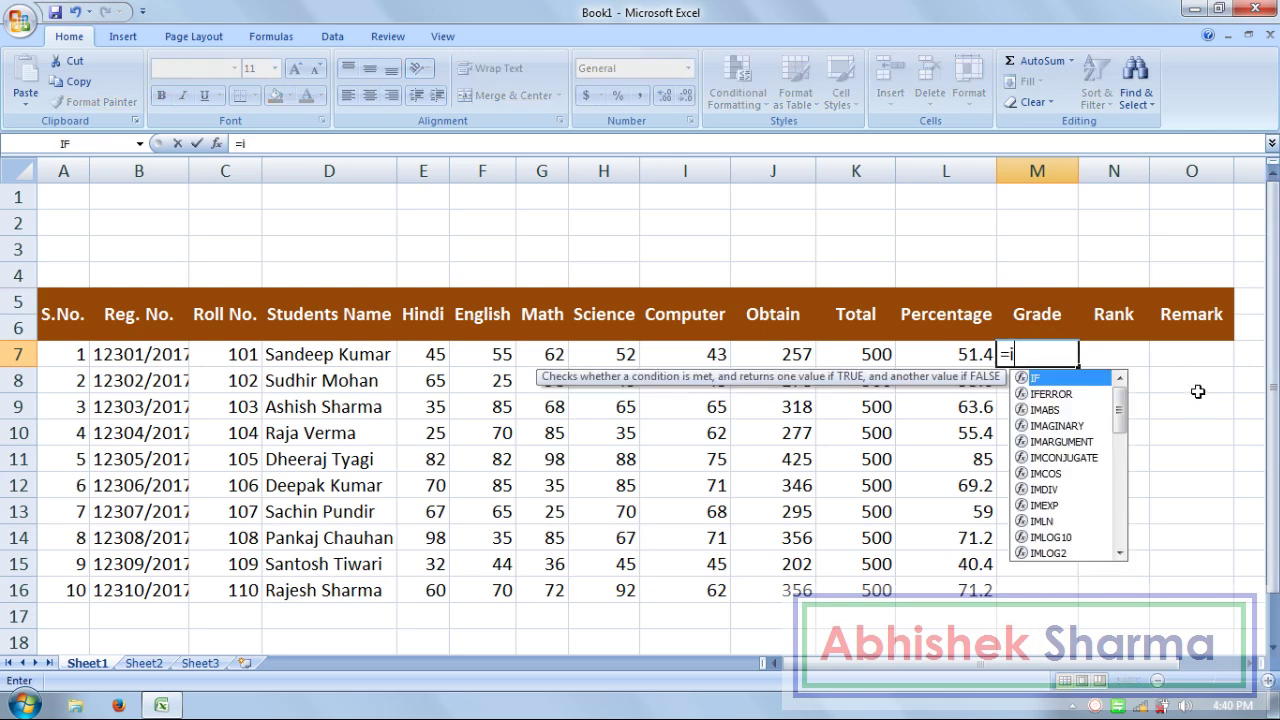
pyautogui.write('f(')
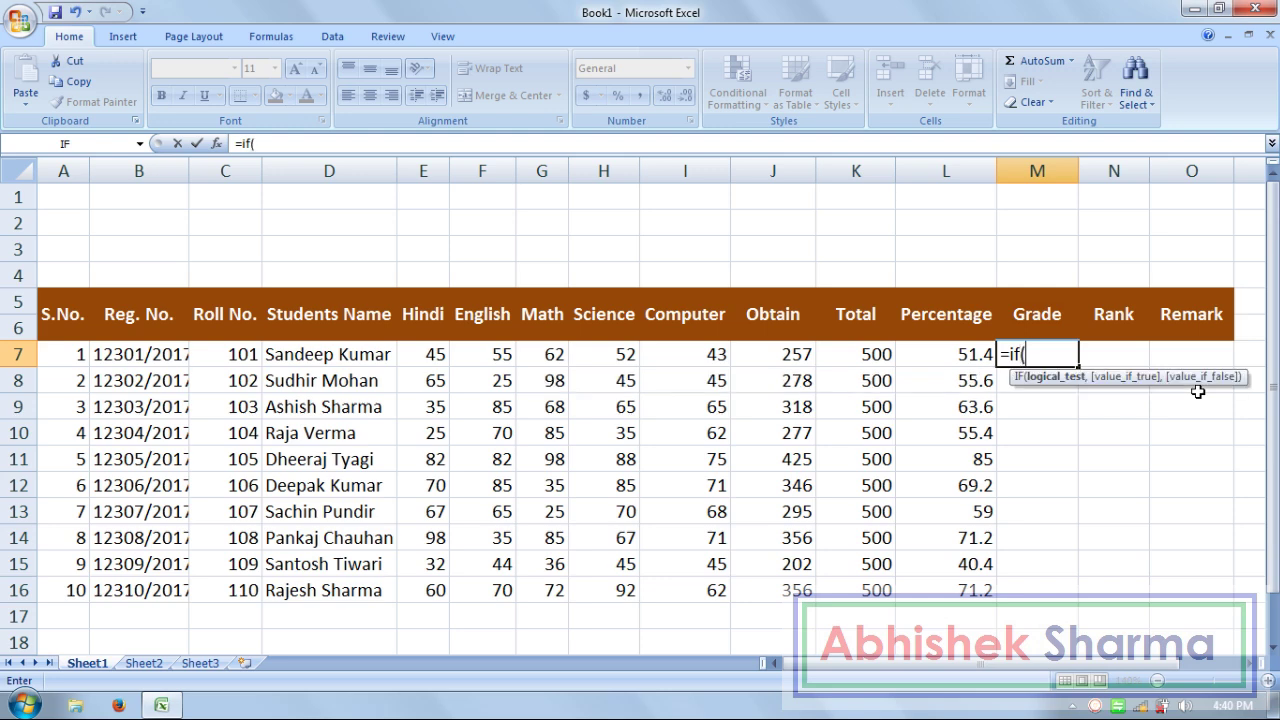
pyautogui.click(943, 352)
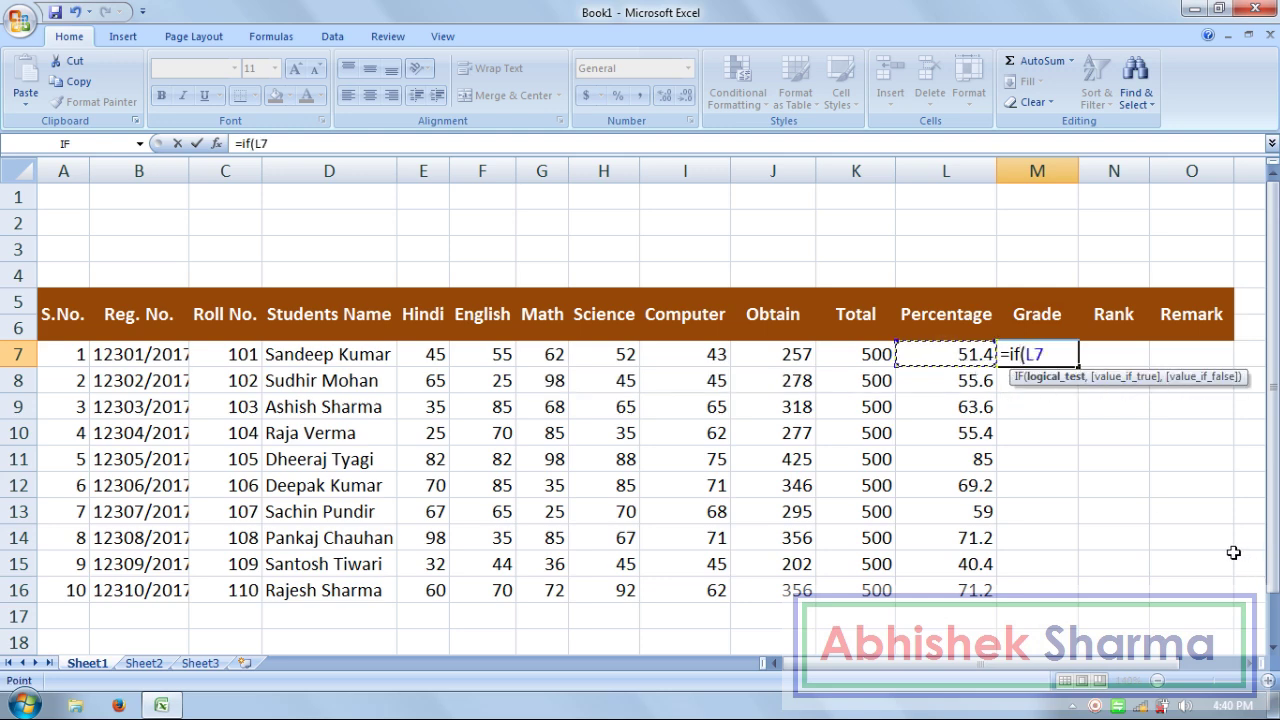
pyautogui.write('>=')
pyautogui.write('75')
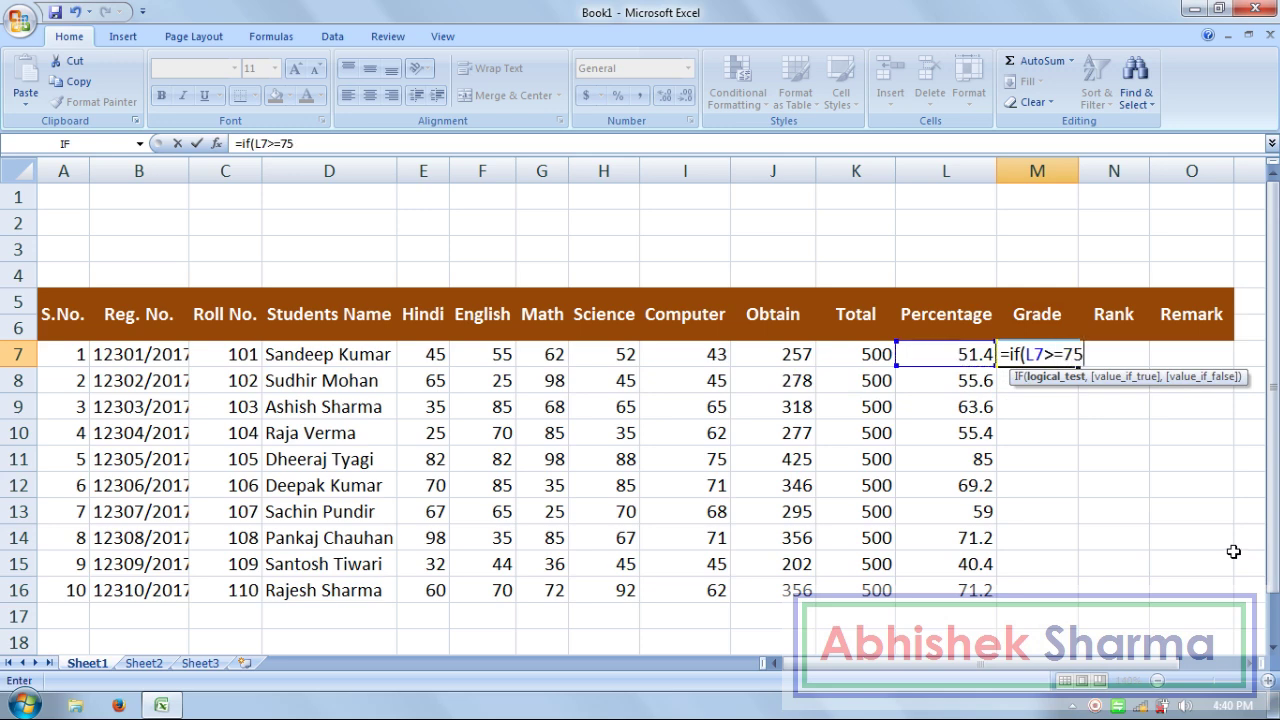
pyautogui.write(',"')
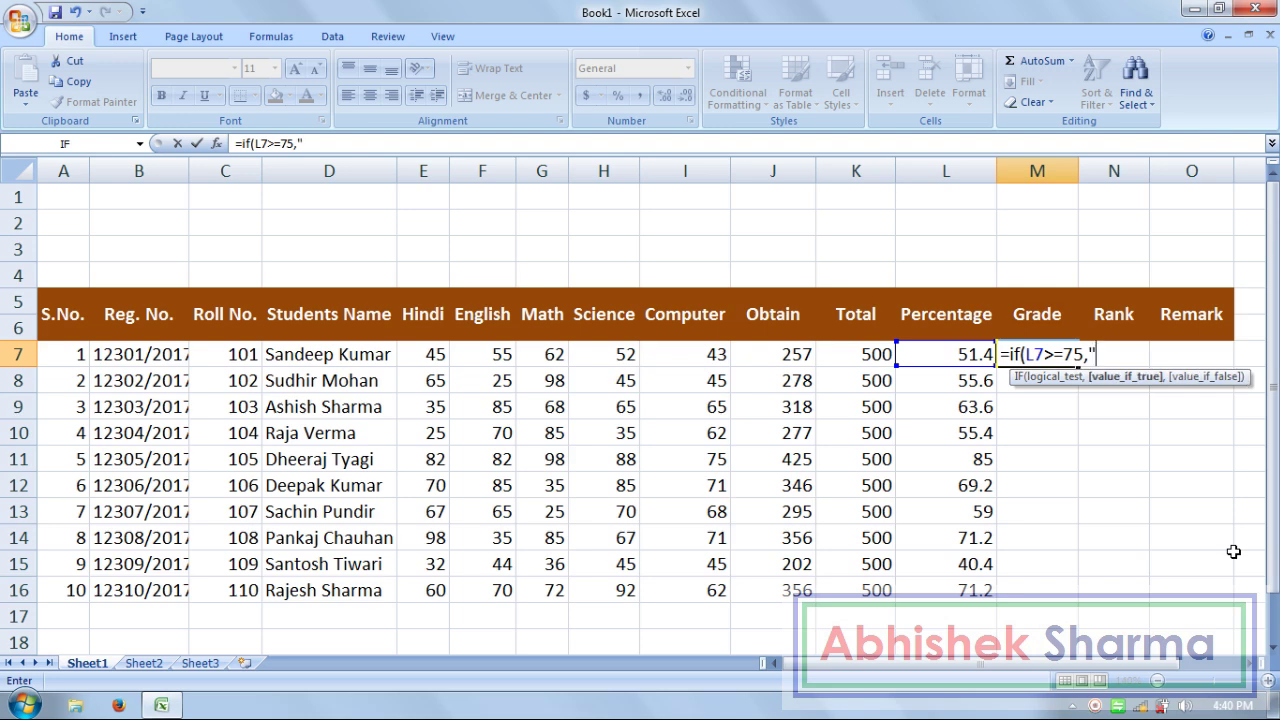
pyautogui.write('A+"')
pyautogui.write(',')
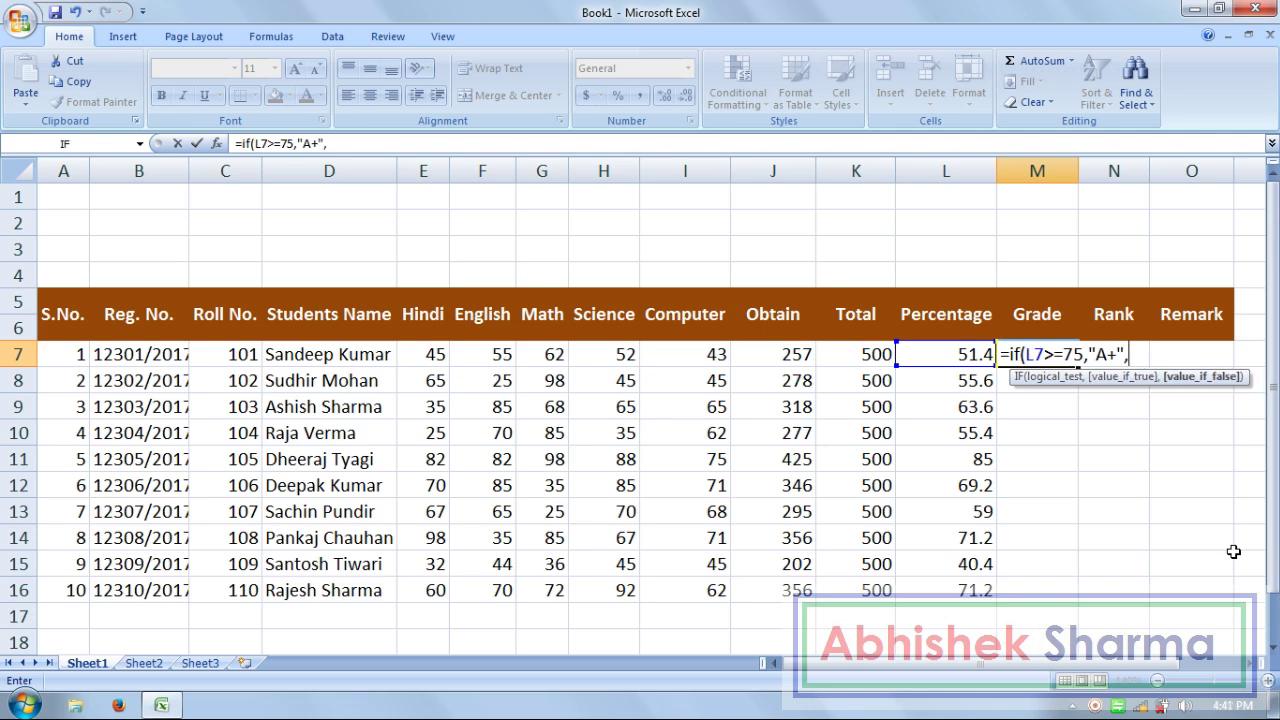
pyautogui.write('i')
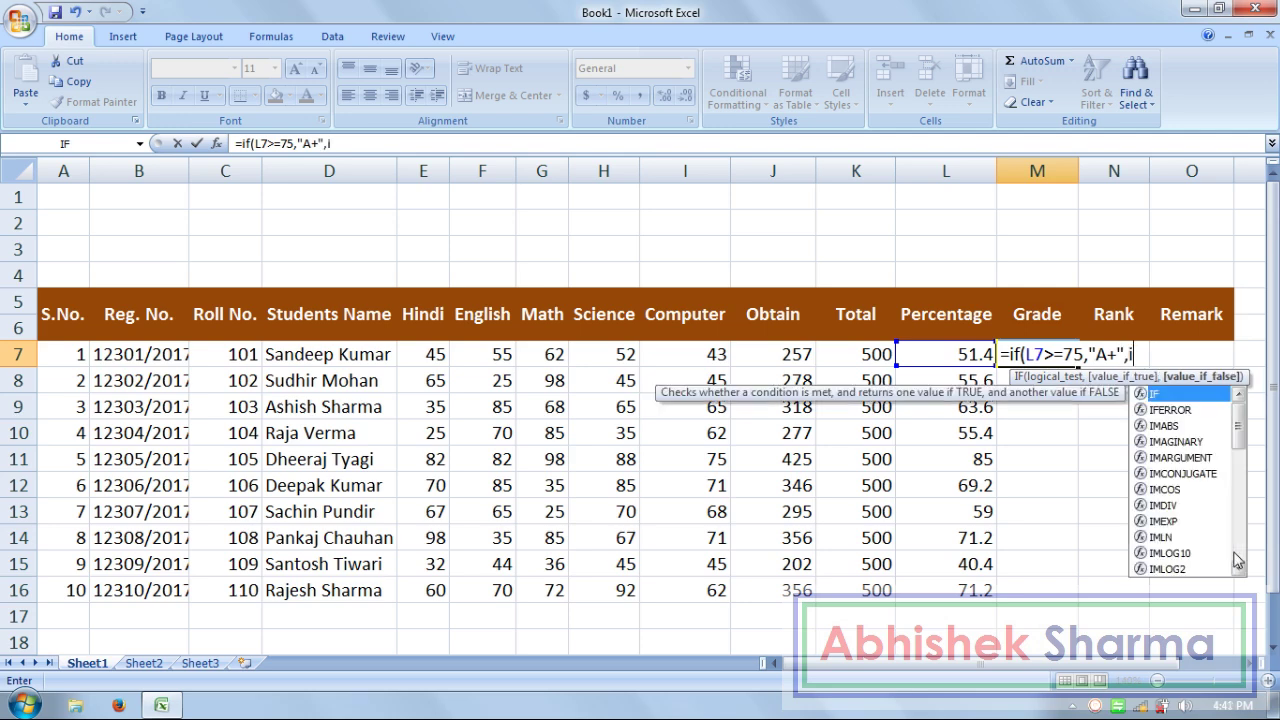
pyautogui.write('f(')
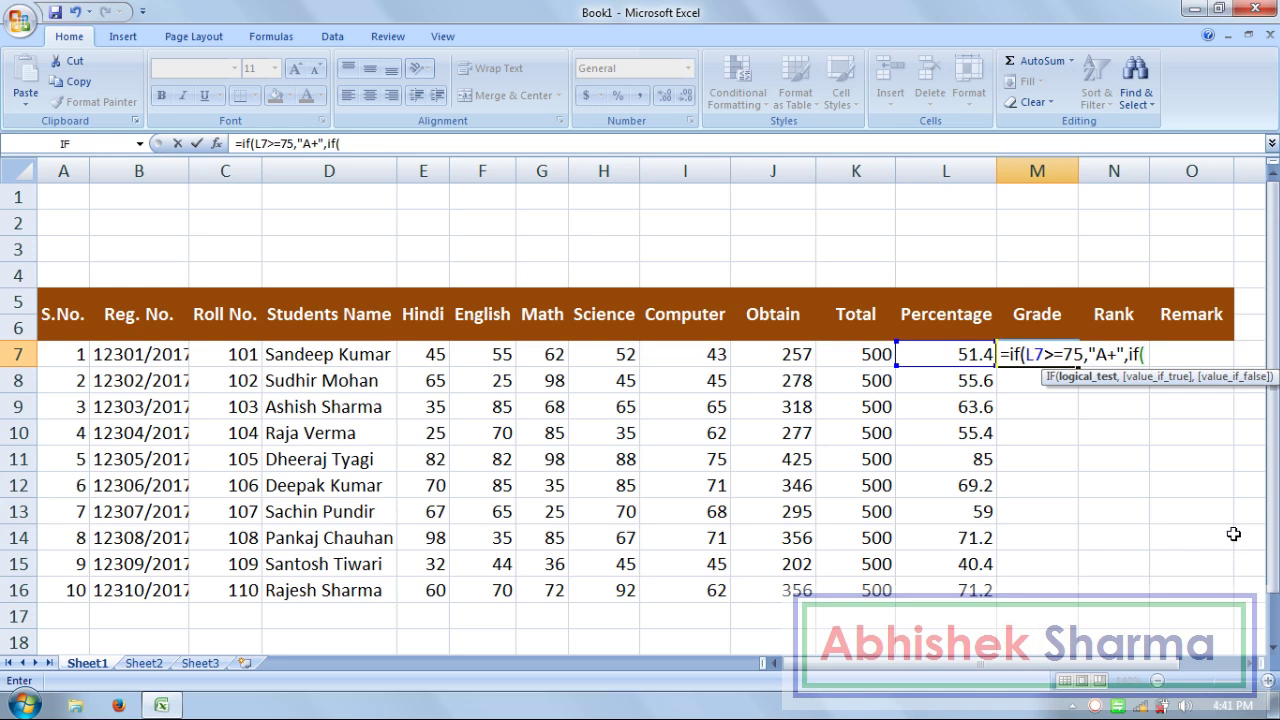
pyautogui.click(985, 352)
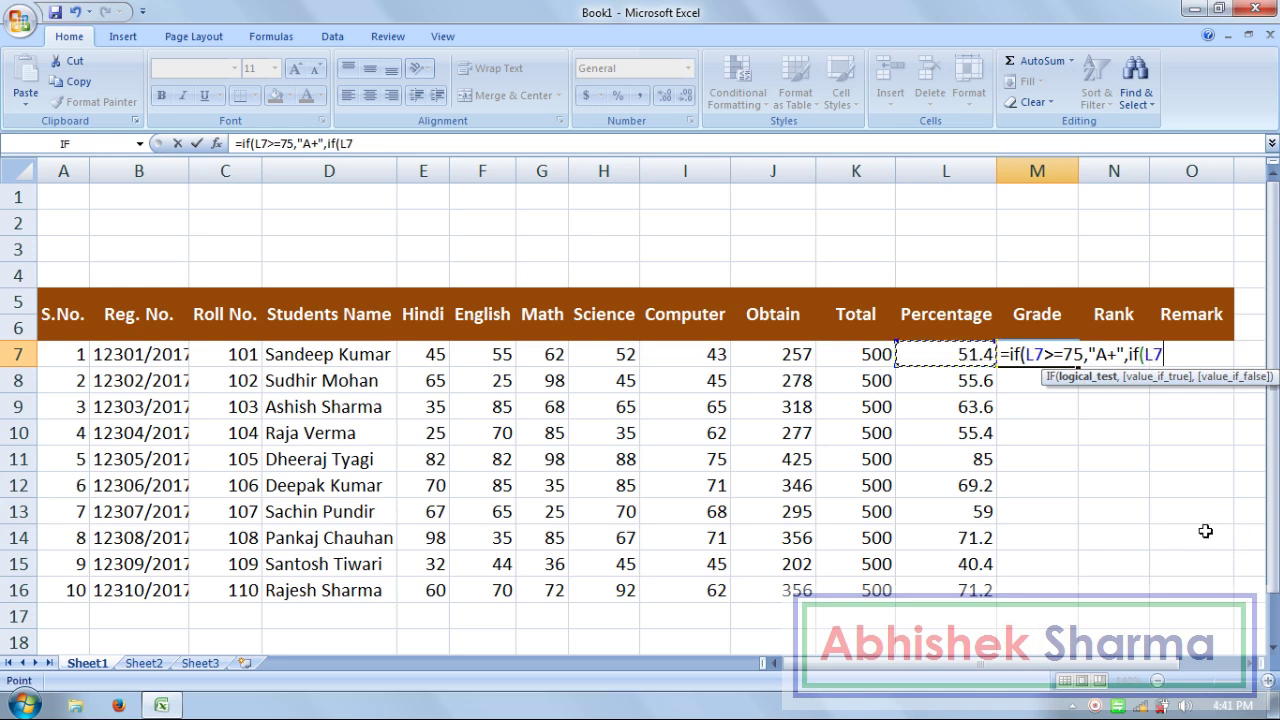
pyautogui.write('>=')
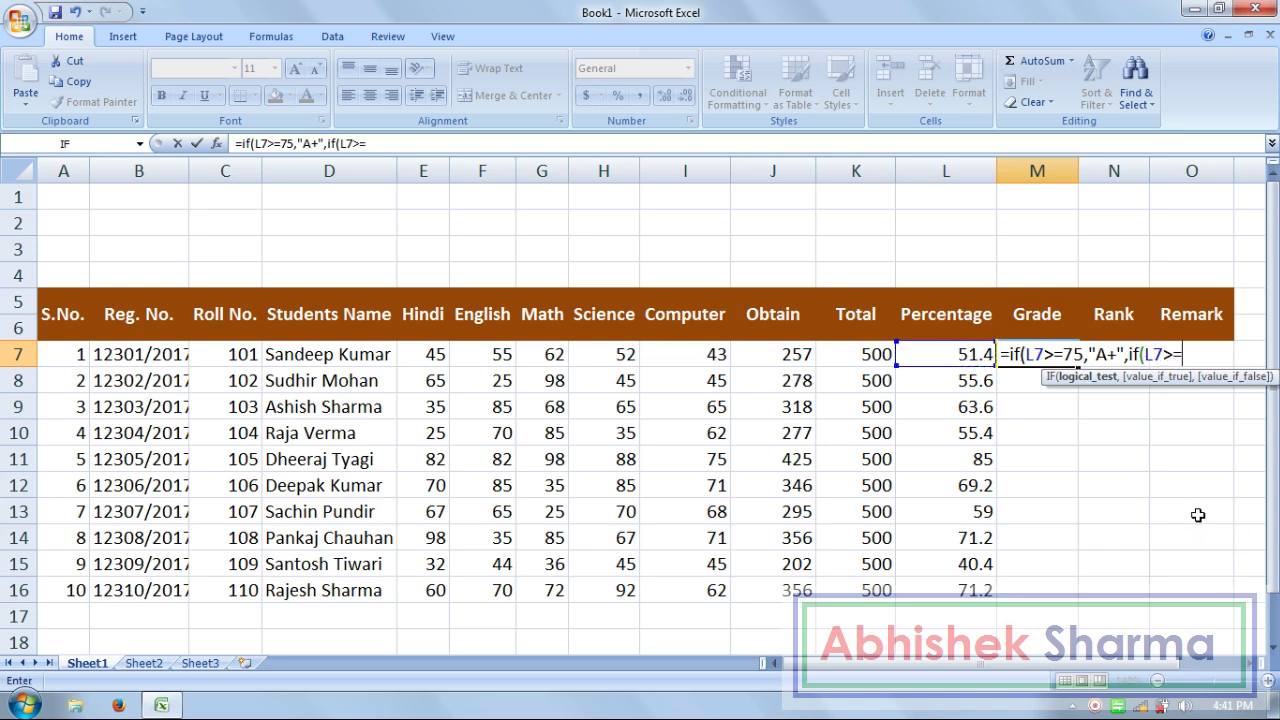
pyautogui.write('65')
pyautogui.write(',')
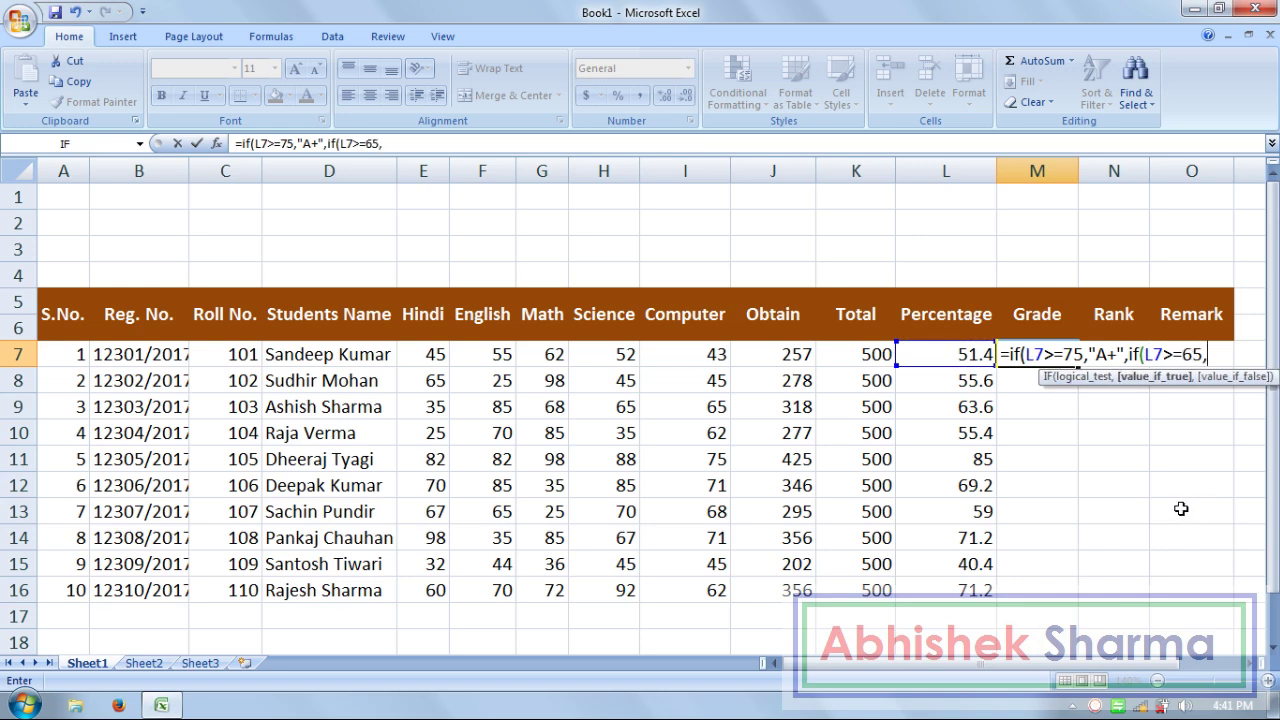
pyautogui.write('"A')
pyautogui.write('",')
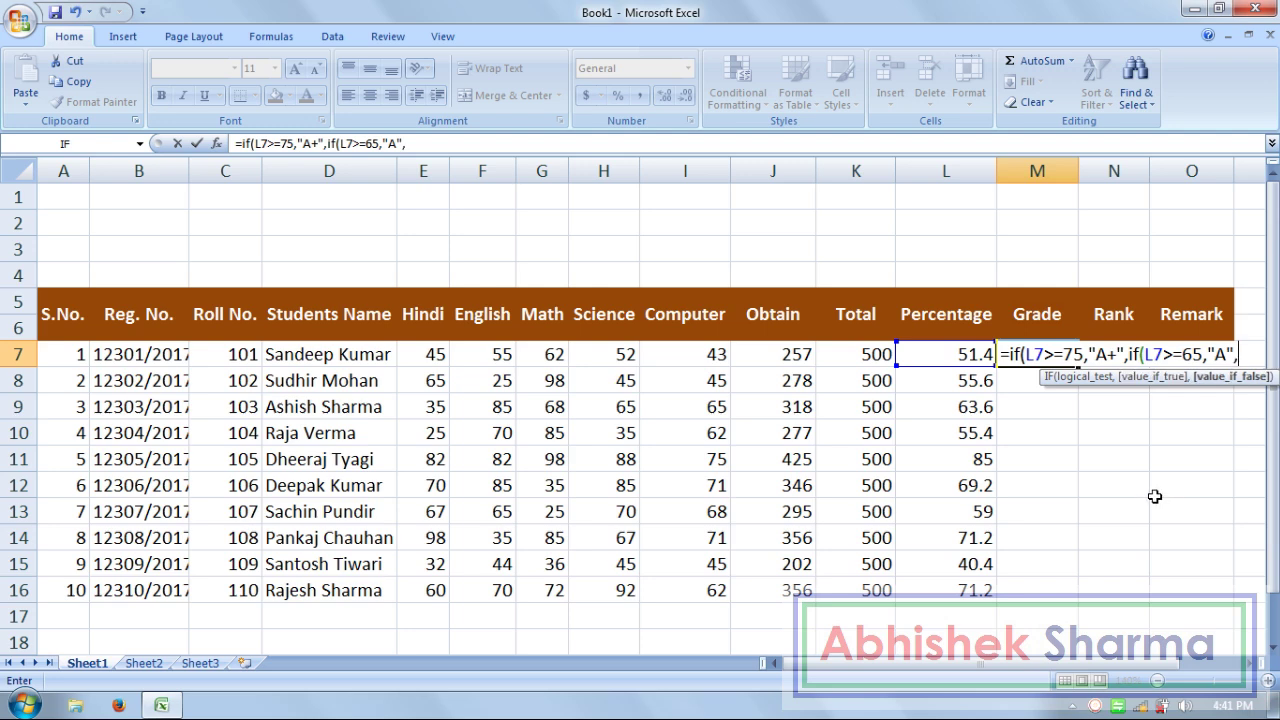
pyautogui.write('if')
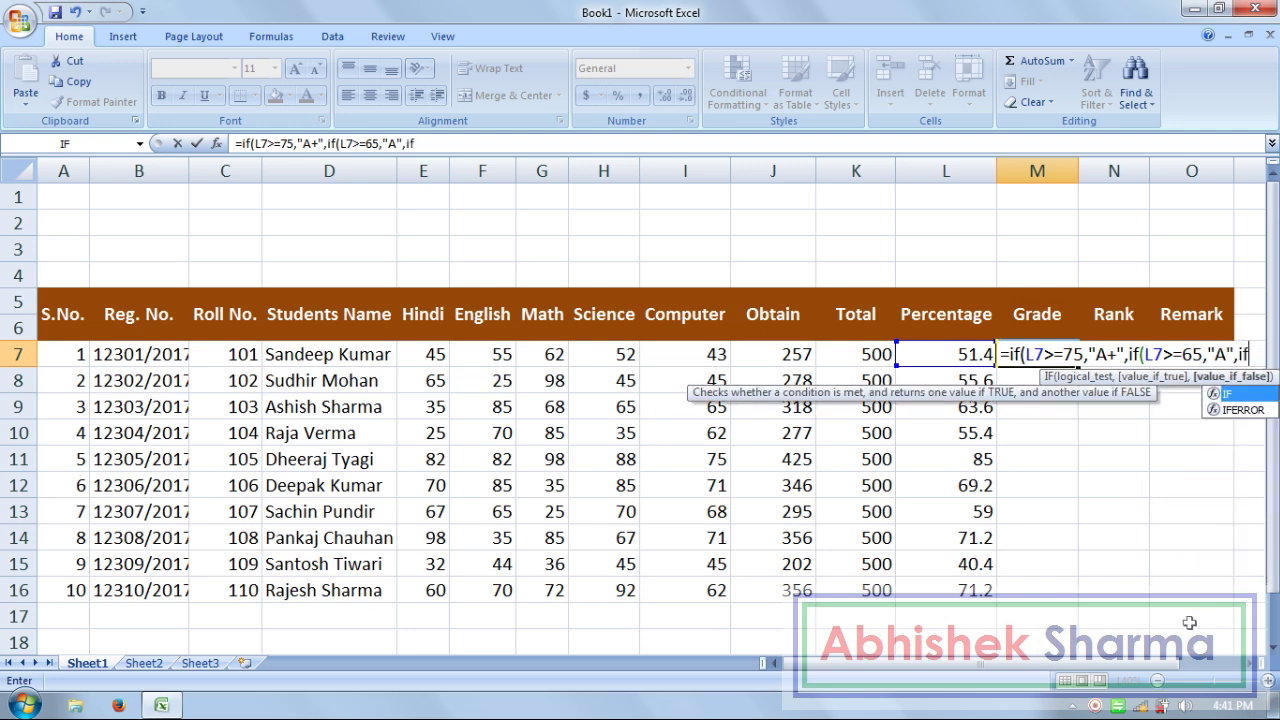
# Step: Add the L7>=55 "B" and L7>=45 "c" tests with "D" otherwise, then try entering it
pyautogui.hscroll(1, 1244, 664)
pyautogui.hscroll(1, 1230, 560)
pyautogui.hscroll(1, 1222, 493)
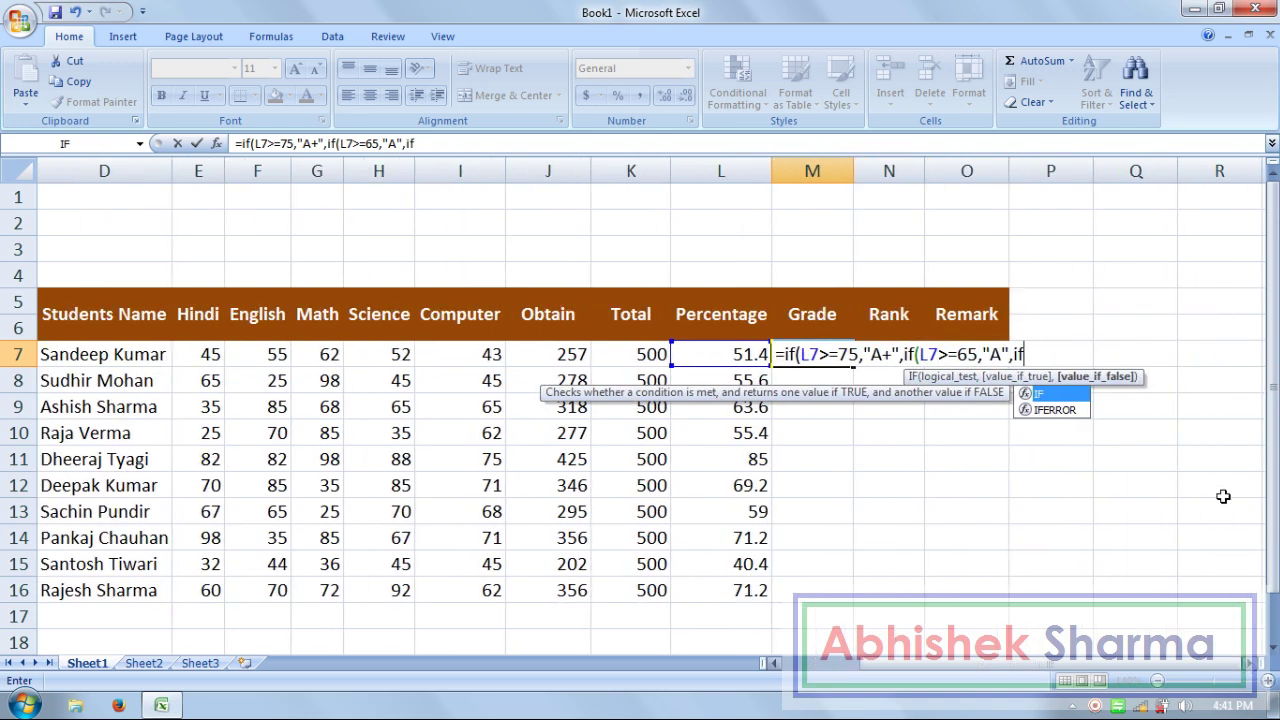
pyautogui.write('(')
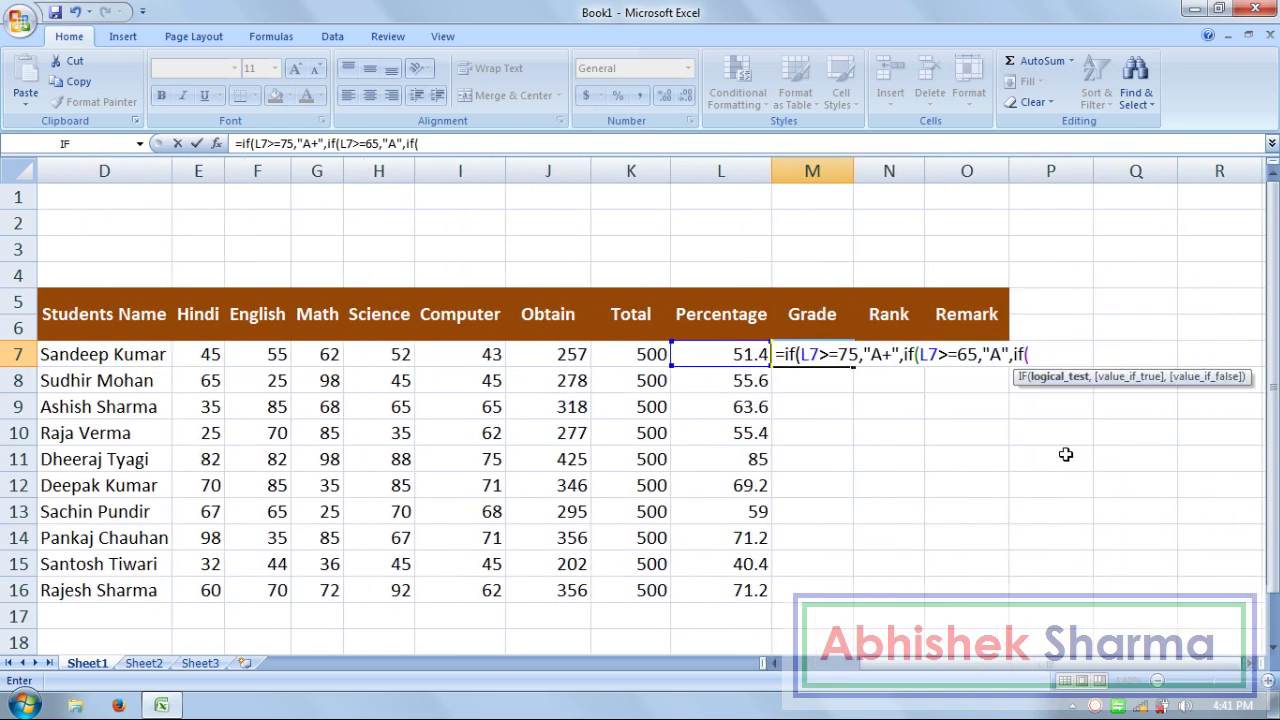
pyautogui.click(724, 360)
pyautogui.write('>')
pyautogui.write('=')
pyautogui.write('5')
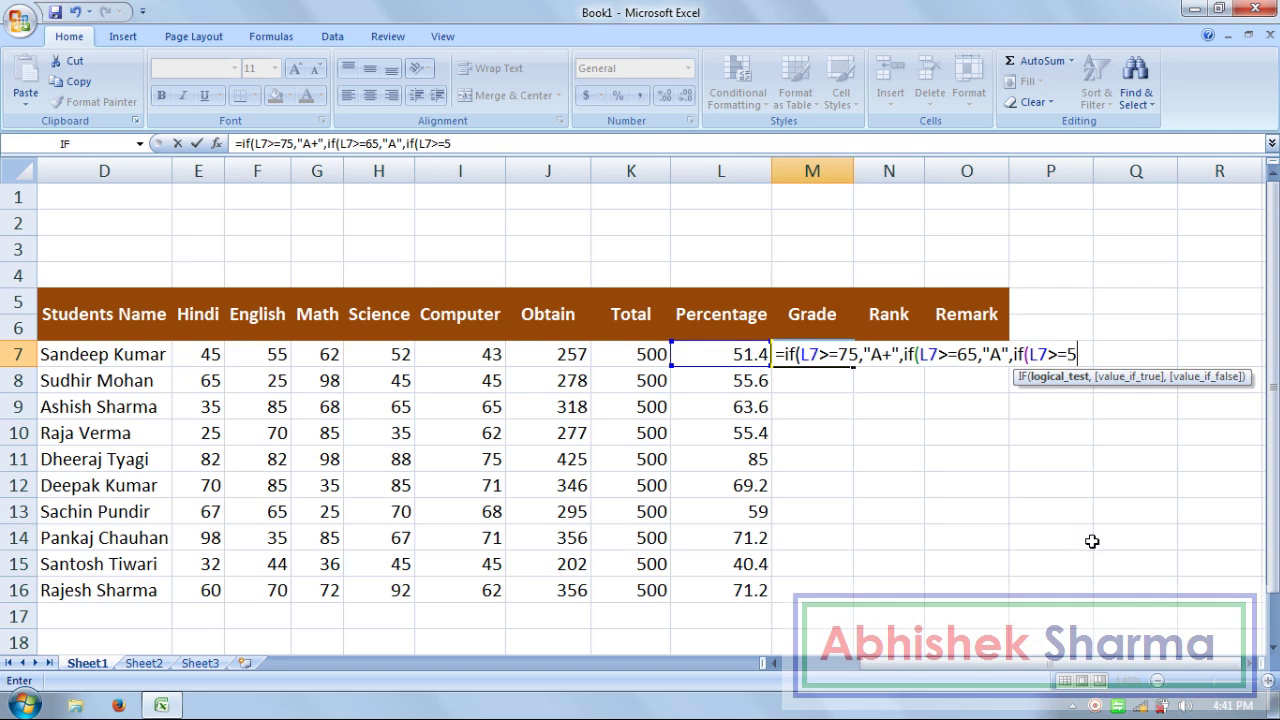
pyautogui.write('5,')
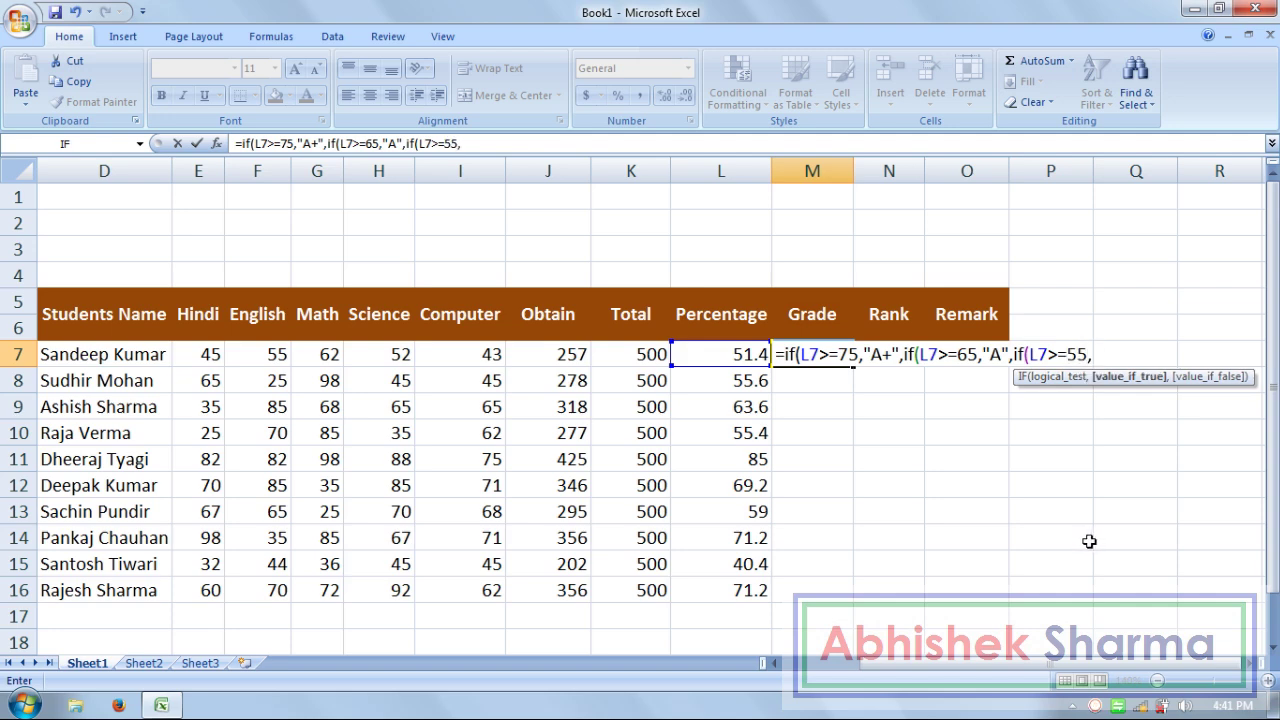
pyautogui.write('"B')
pyautogui.write('"')
pyautogui.write(',')
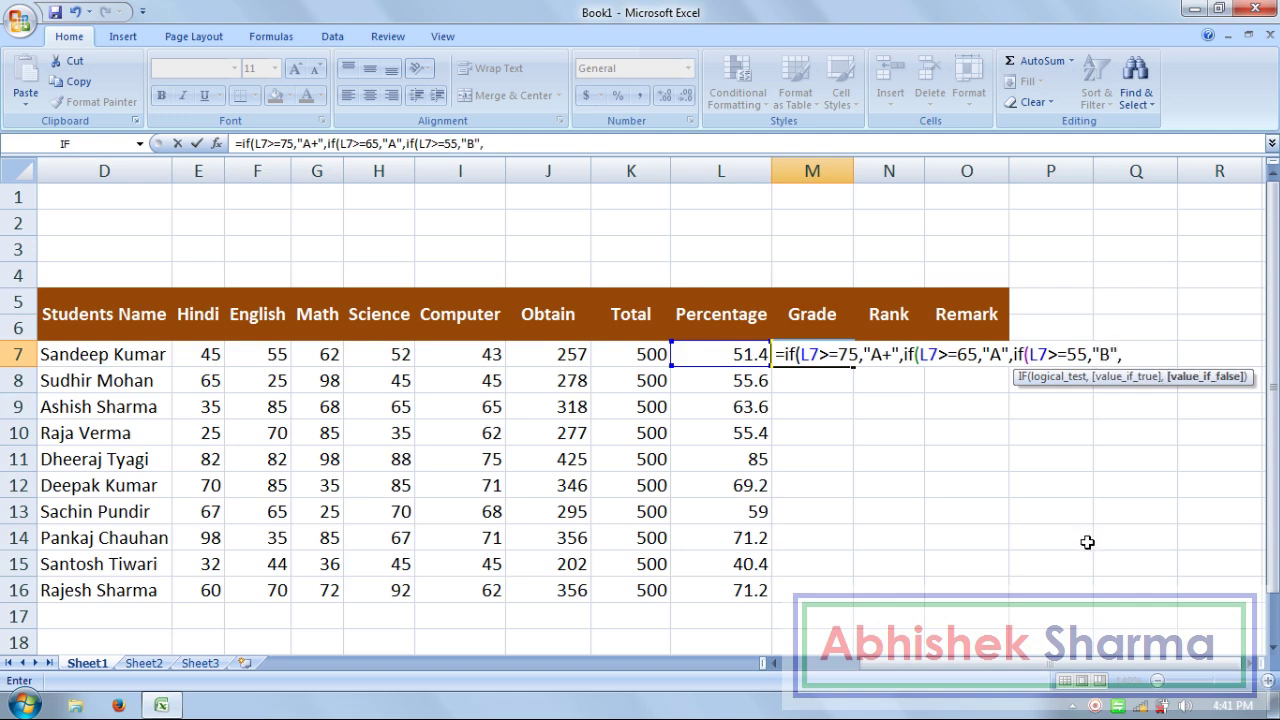
pyautogui.write('if')
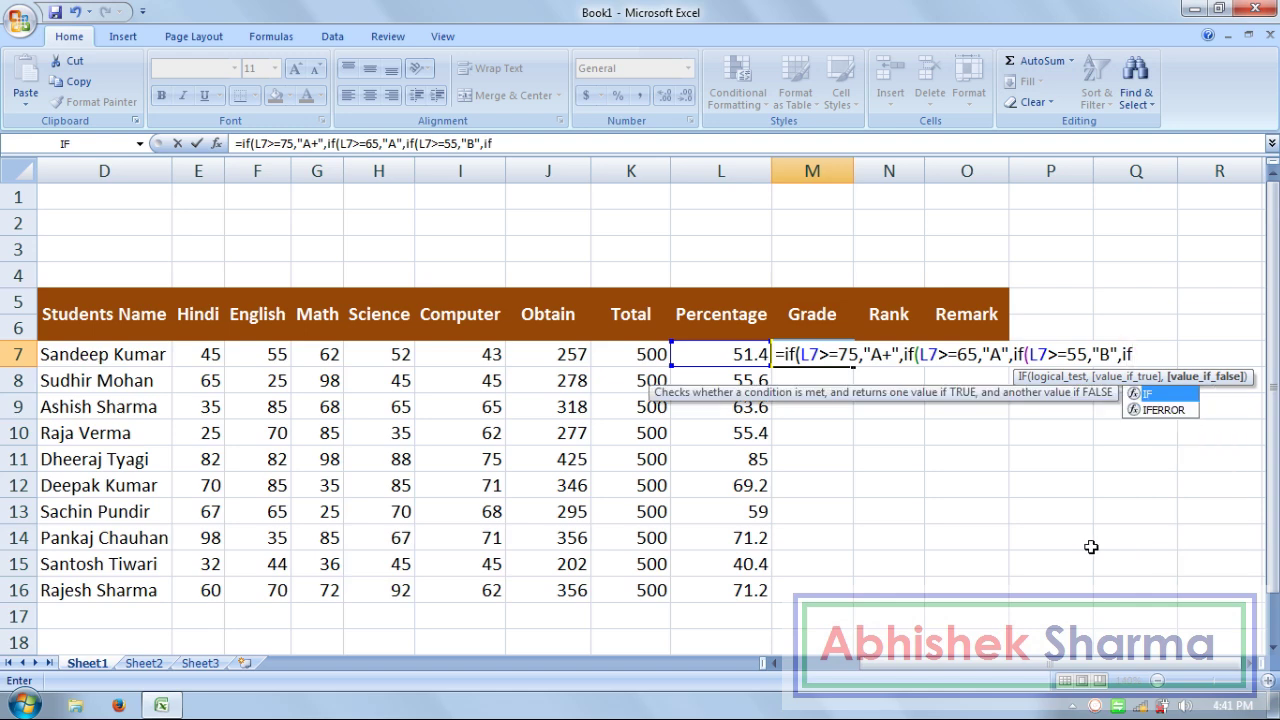
pyautogui.write('(')
pyautogui.click(757, 356)
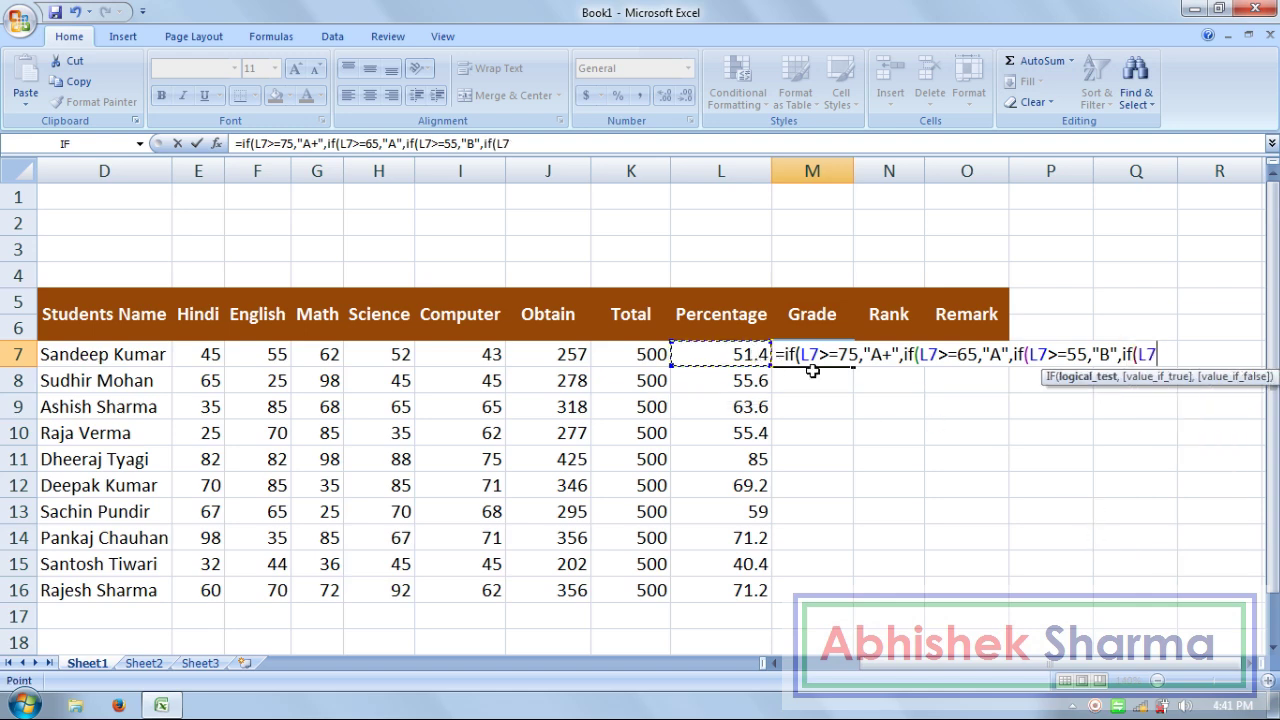
pyautogui.write('>=')
pyautogui.write('4')
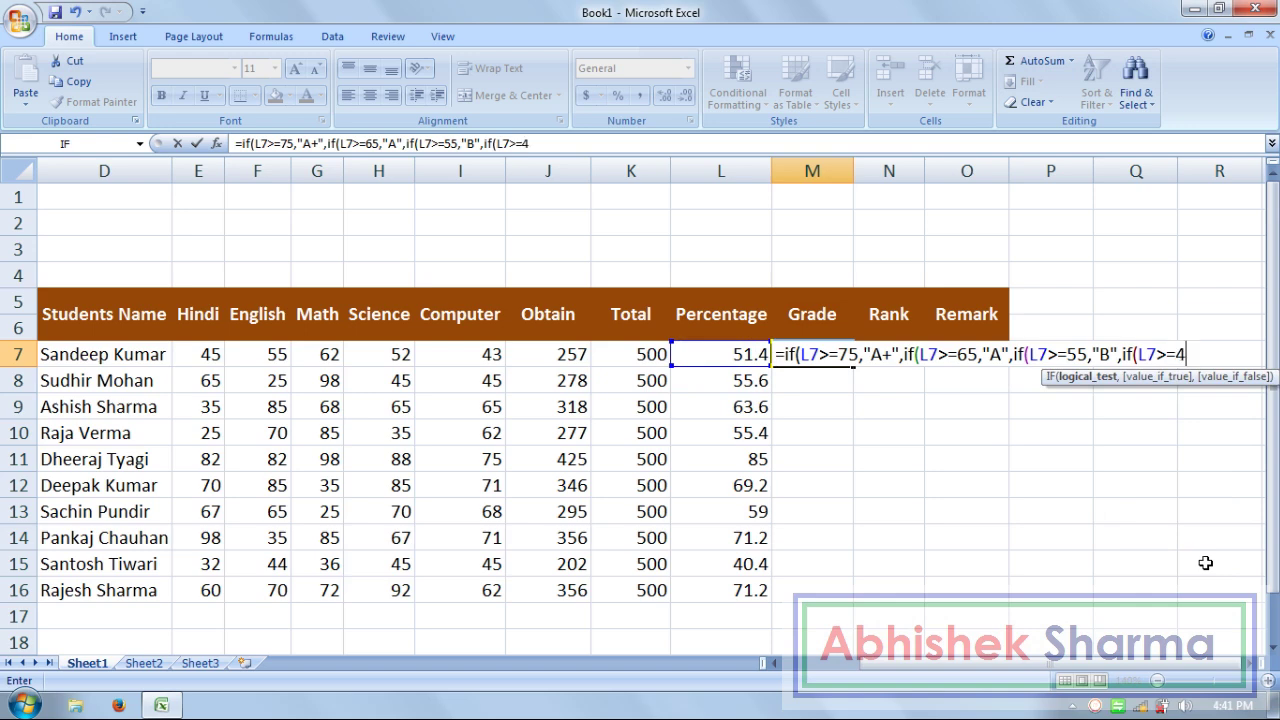
pyautogui.write('5')
pyautogui.write(',"c')
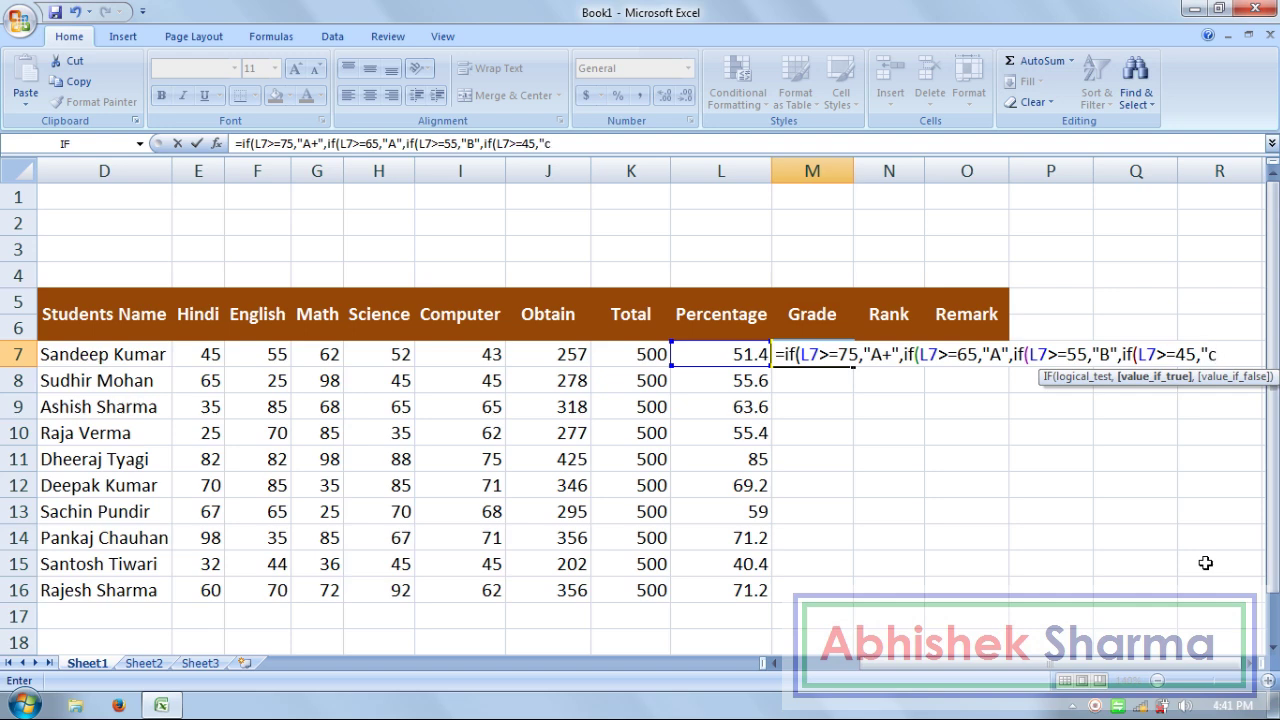
pyautogui.write('",')
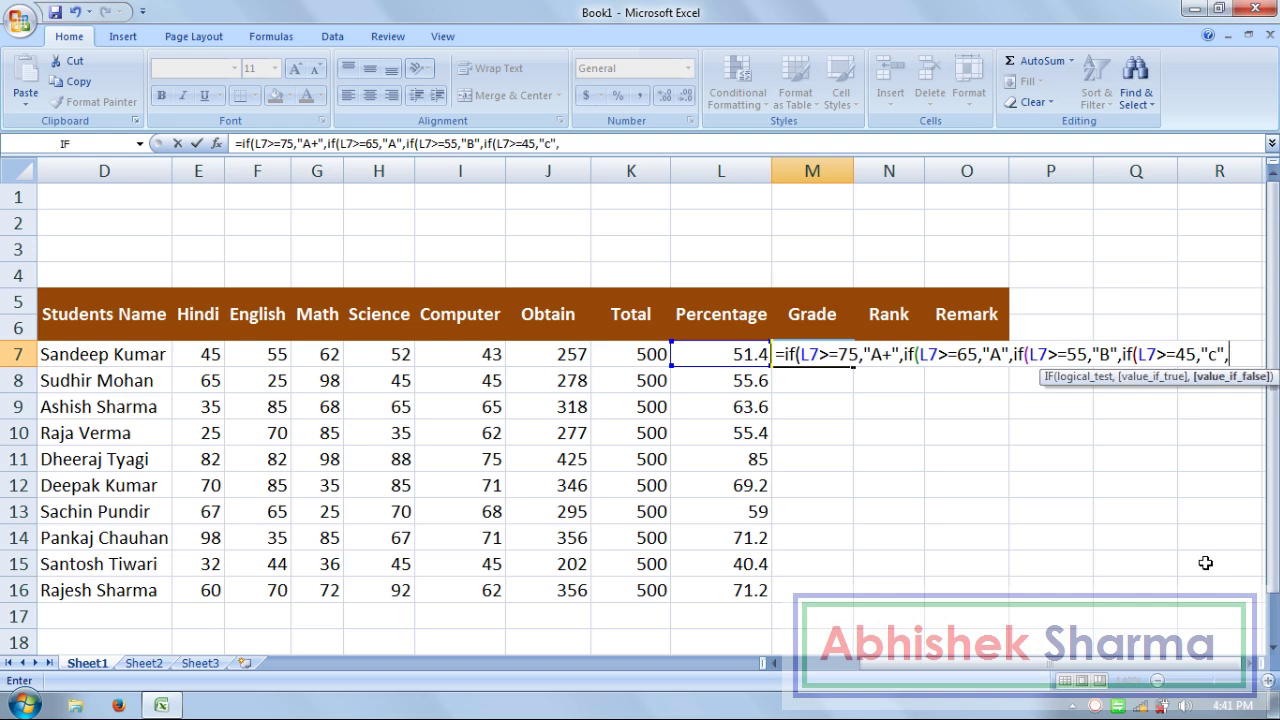
pyautogui.write('"d')
pyautogui.press('BackSpace')
pyautogui.write('D')
pyautogui.press('Return')
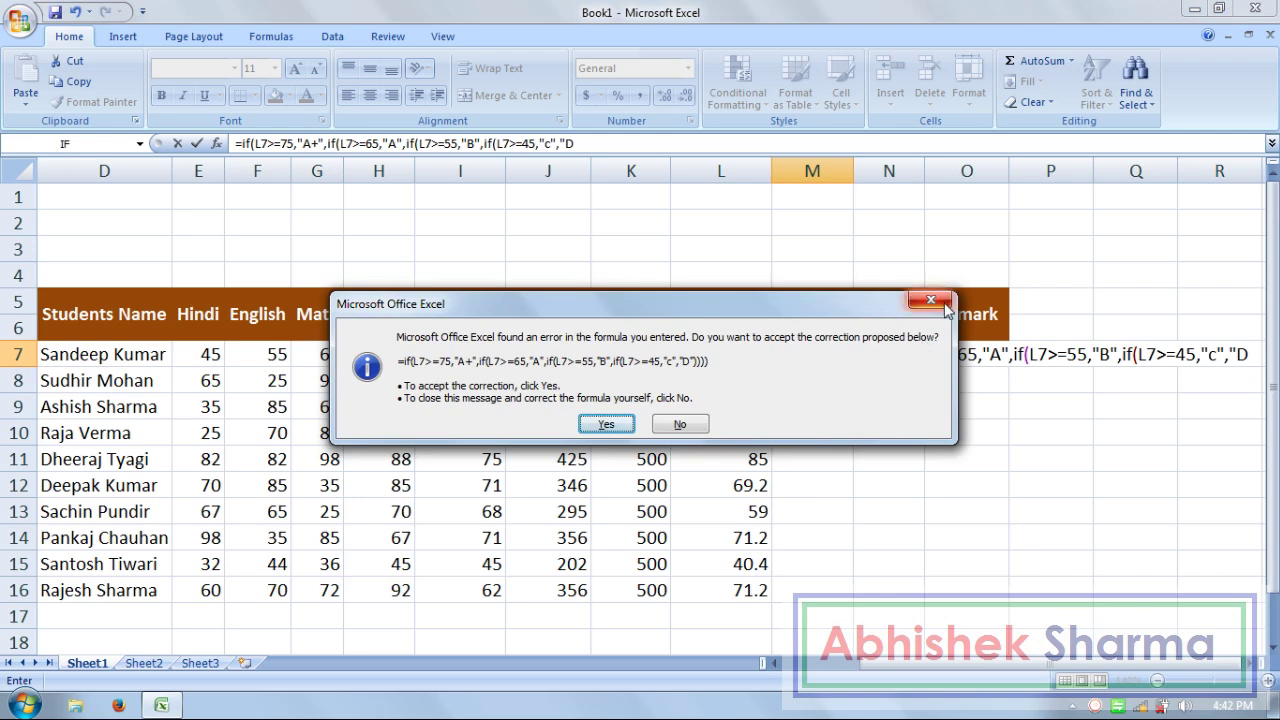
# Step: Reject Excel's correction, change "c" to "C", add four closing brackets, and enter M7's formula
pyautogui.click(930, 300)
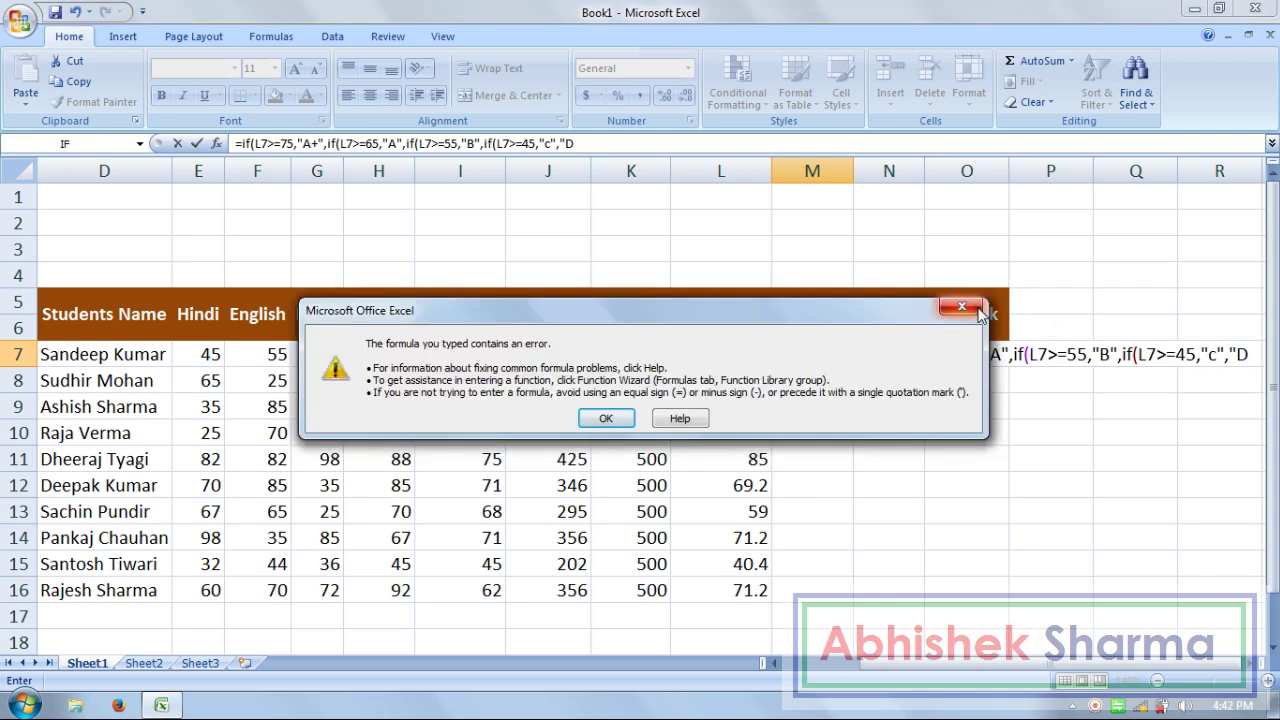
pyautogui.click(978, 305)
pyautogui.click(1215, 355)
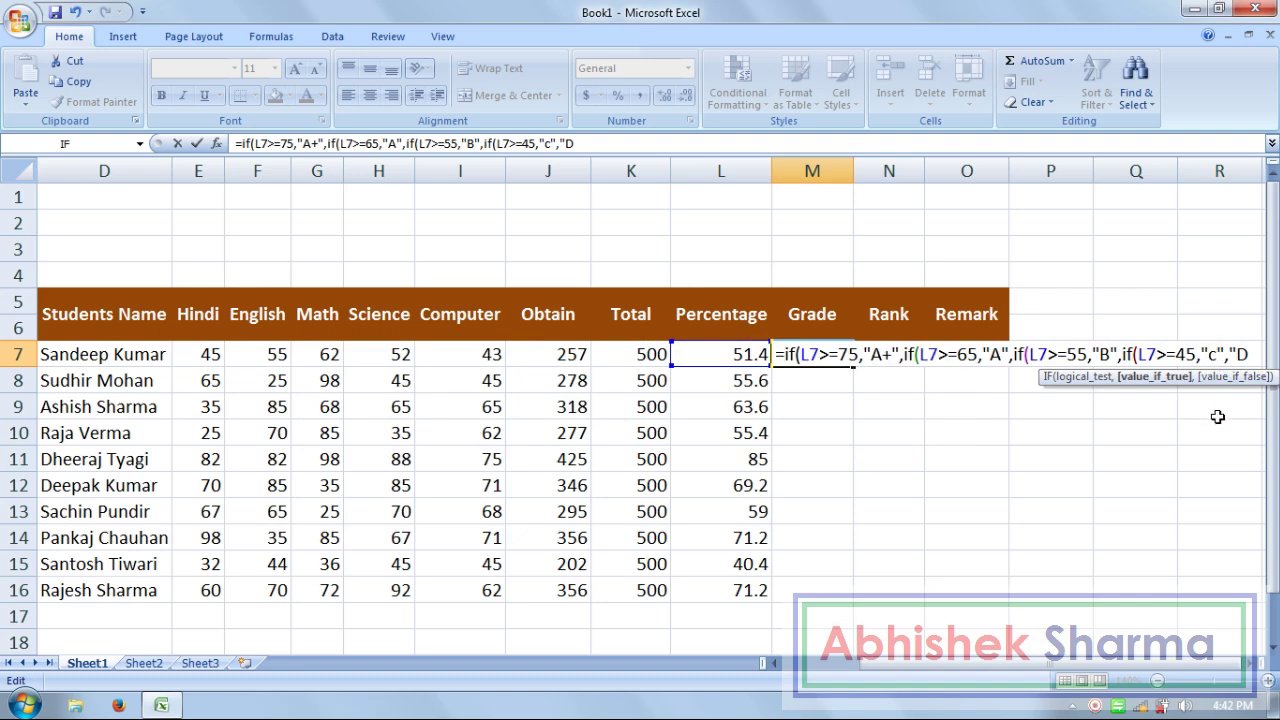
pyautogui.press('BackSpace')
pyautogui.write('C')
pyautogui.press('End')
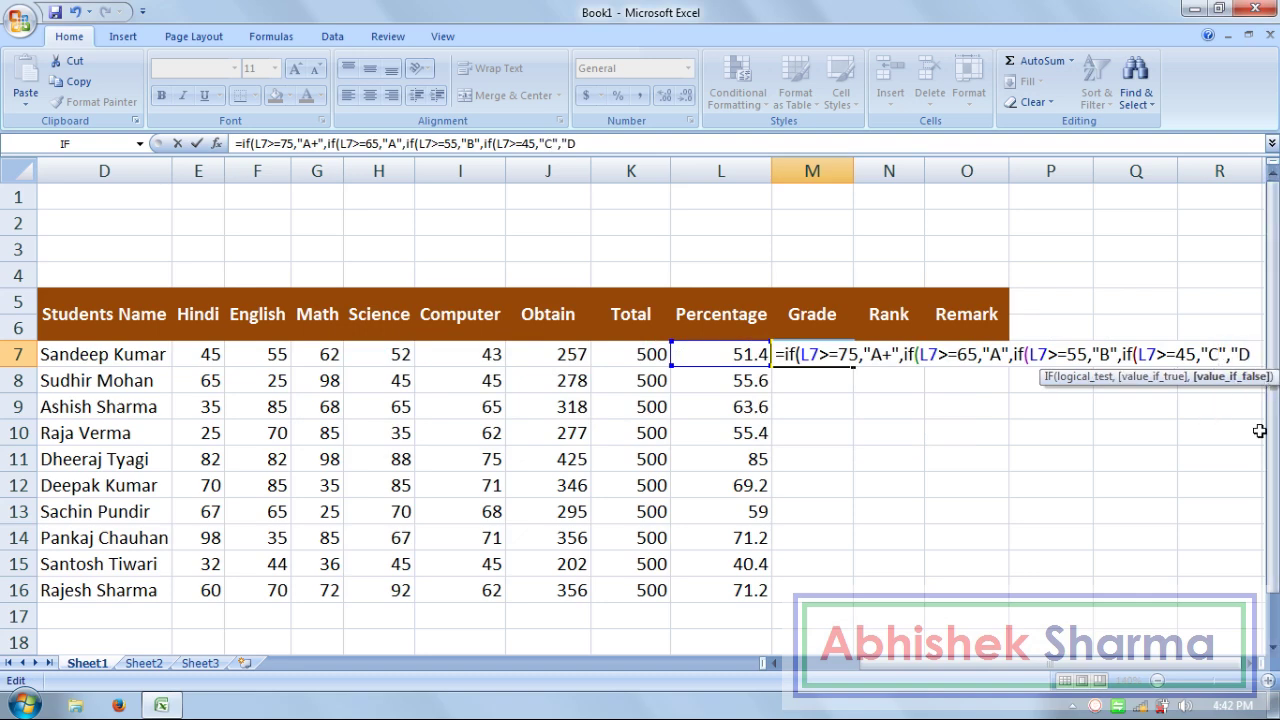
pyautogui.write(')')
pyautogui.write('))')
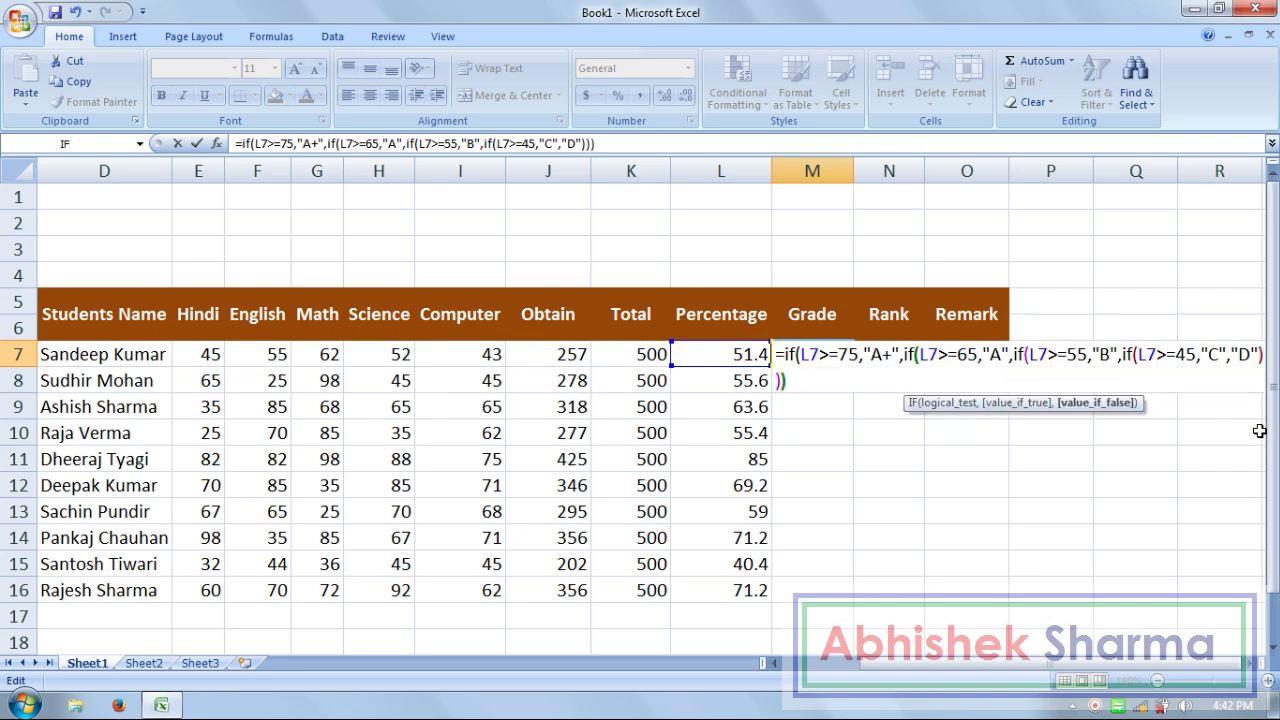
pyautogui.write(')')
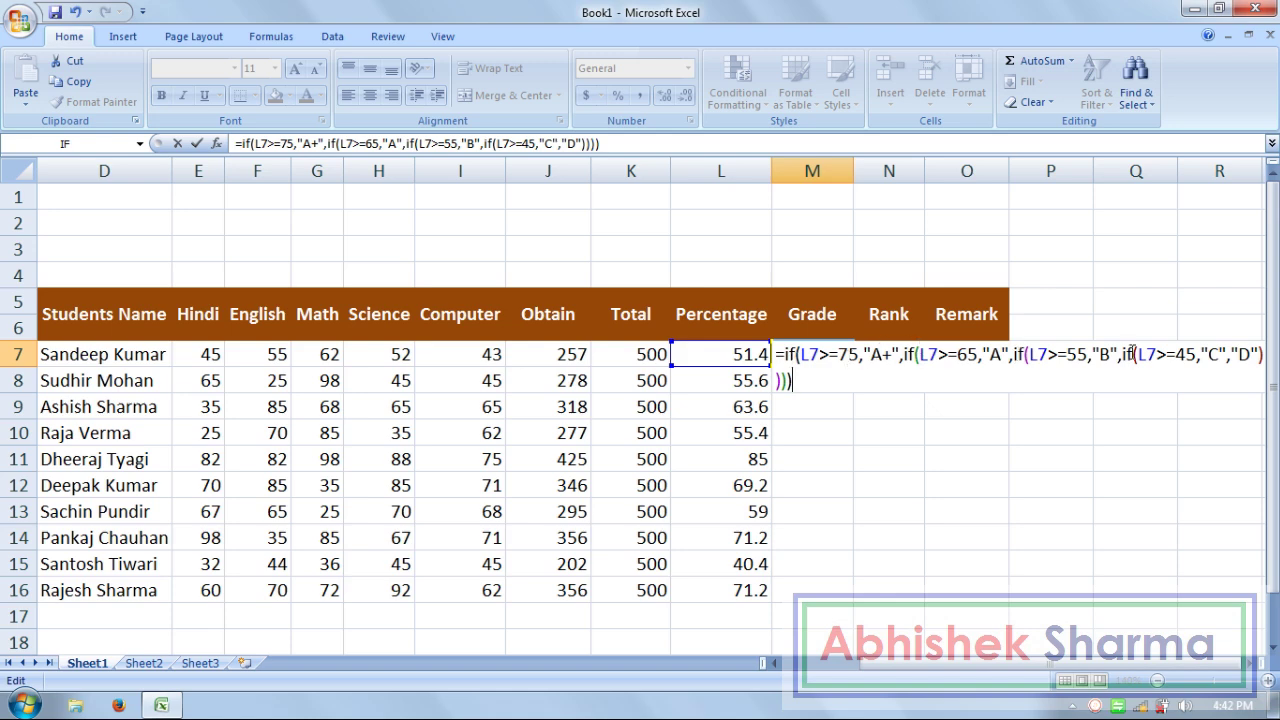
pyautogui.press('Return')
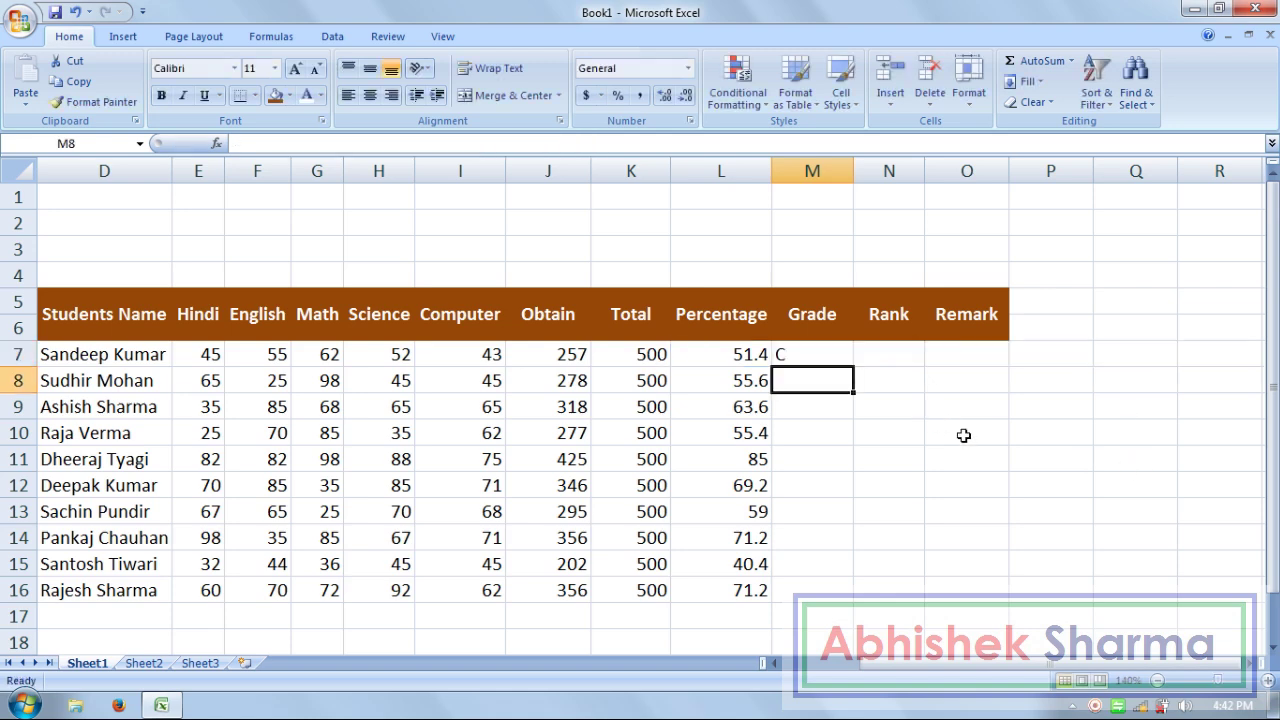
# Step: Review M7's formula, then zoom to 150% and start =IF( in M8
pyautogui.click(832, 358)
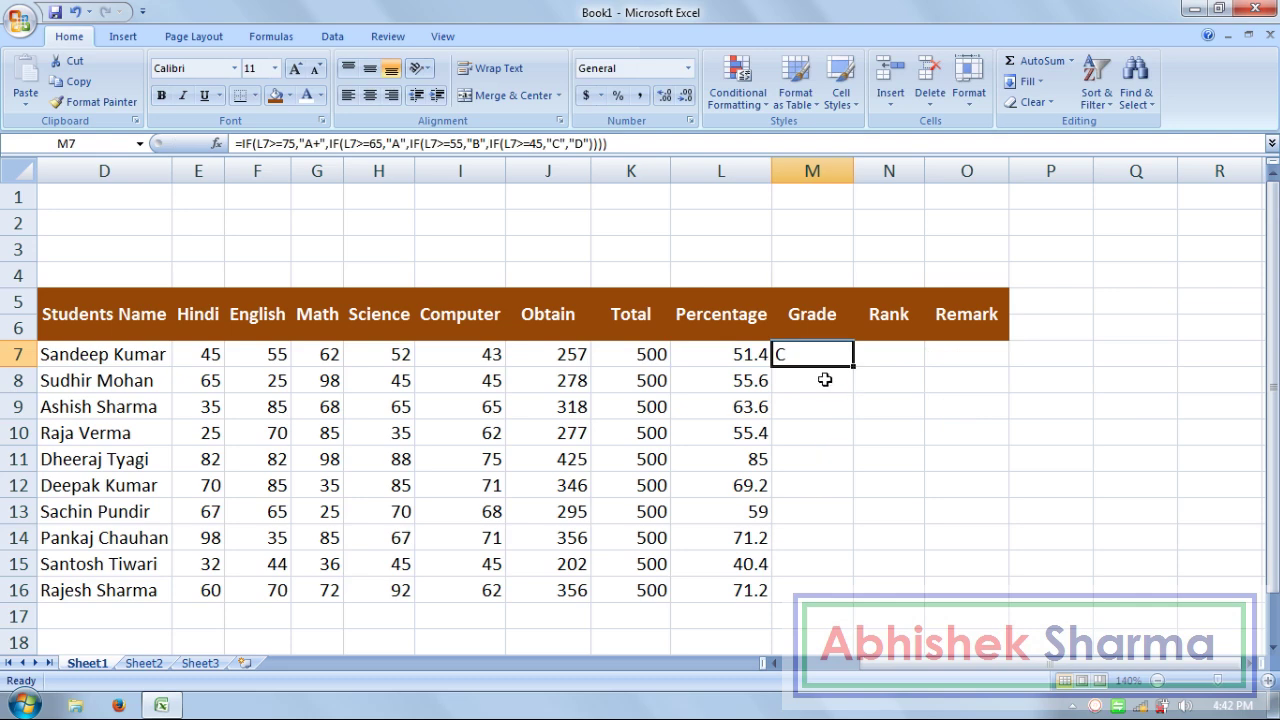
pyautogui.click(826, 380)
pyautogui.click(1247, 668)
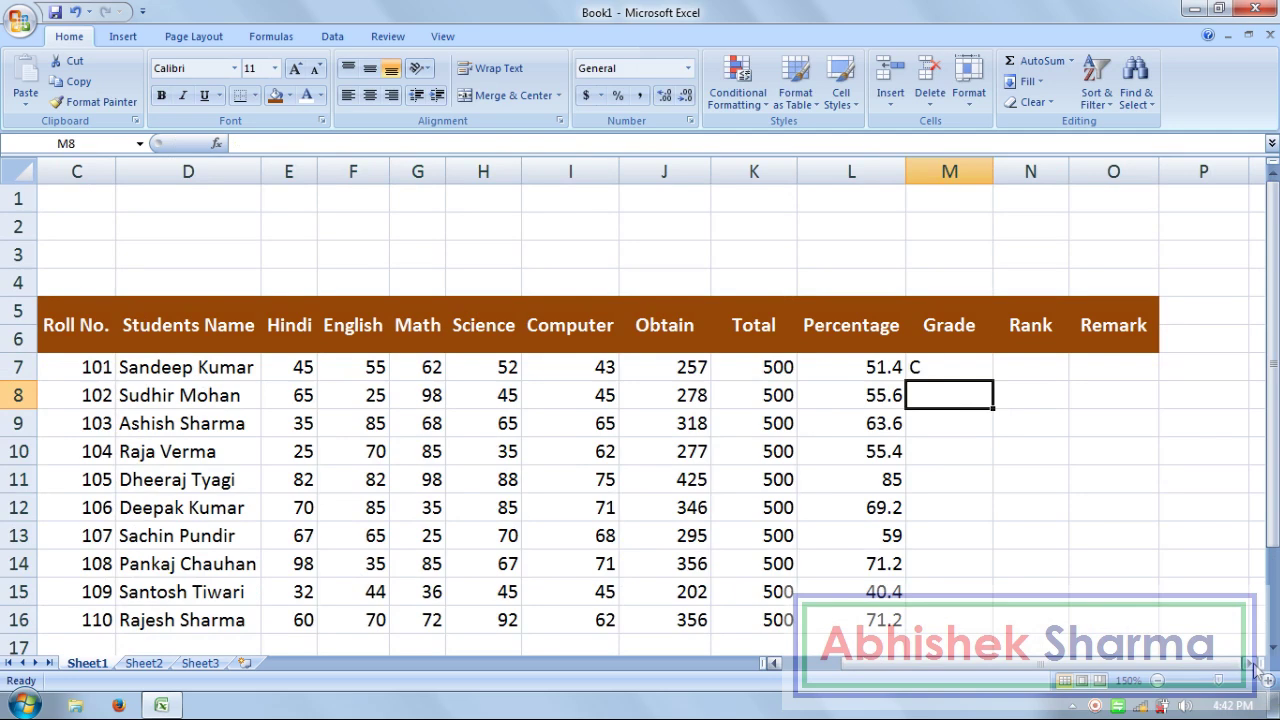
pyautogui.click(1250, 663)
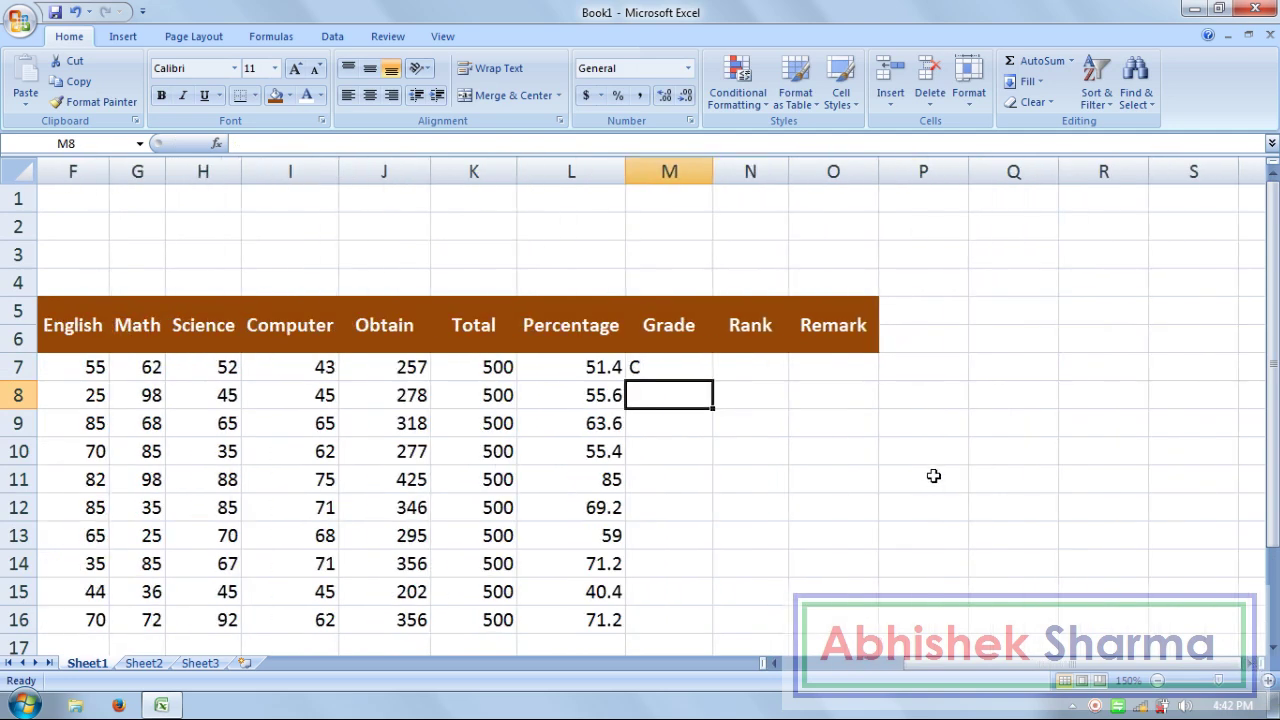
pyautogui.write('=i')
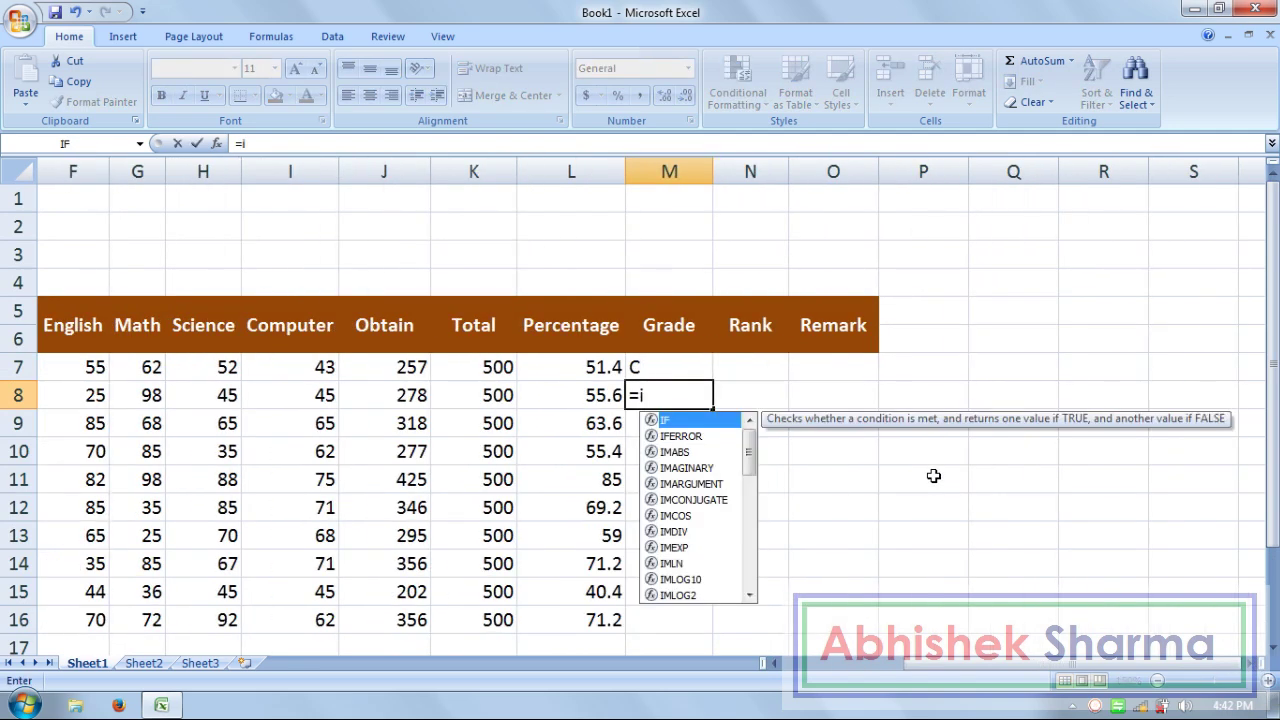
pyautogui.write('f(')
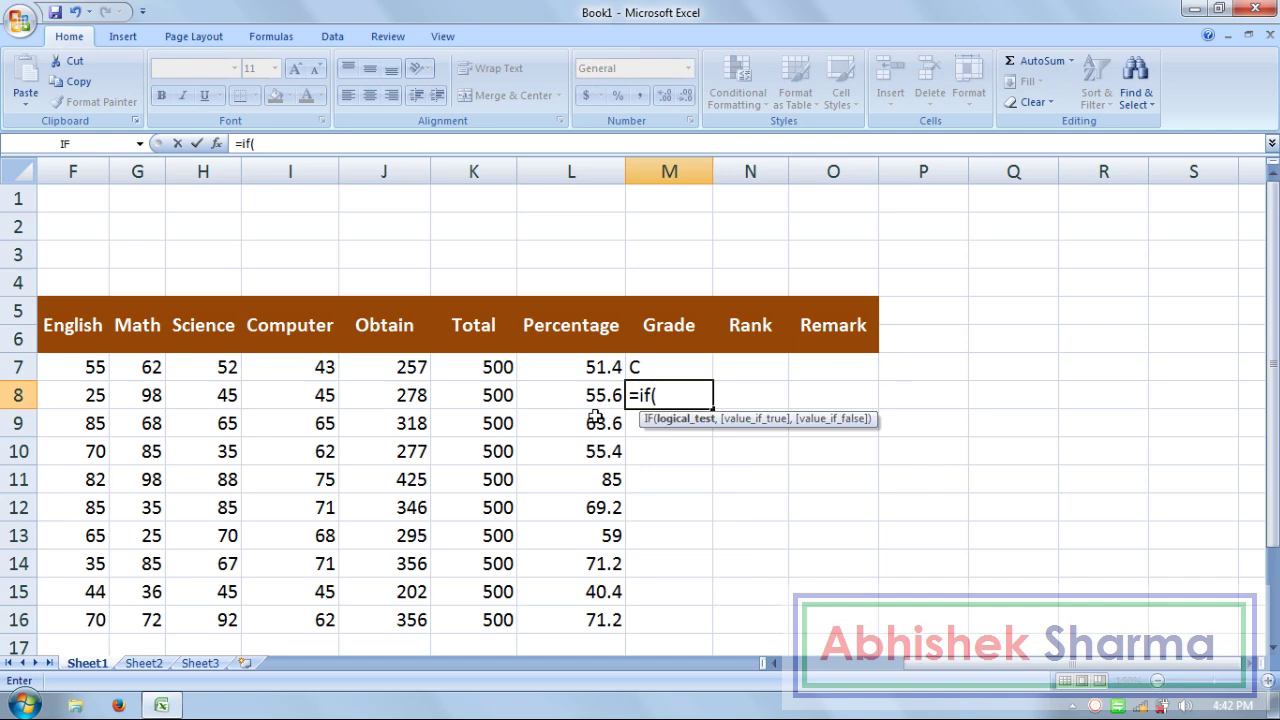
# Step: Type M8's nested tests on L8: >=75 A+, >=65 A, >=55 B, >=45 C, else D
pyautogui.click(588, 395)
pyautogui.write('>')
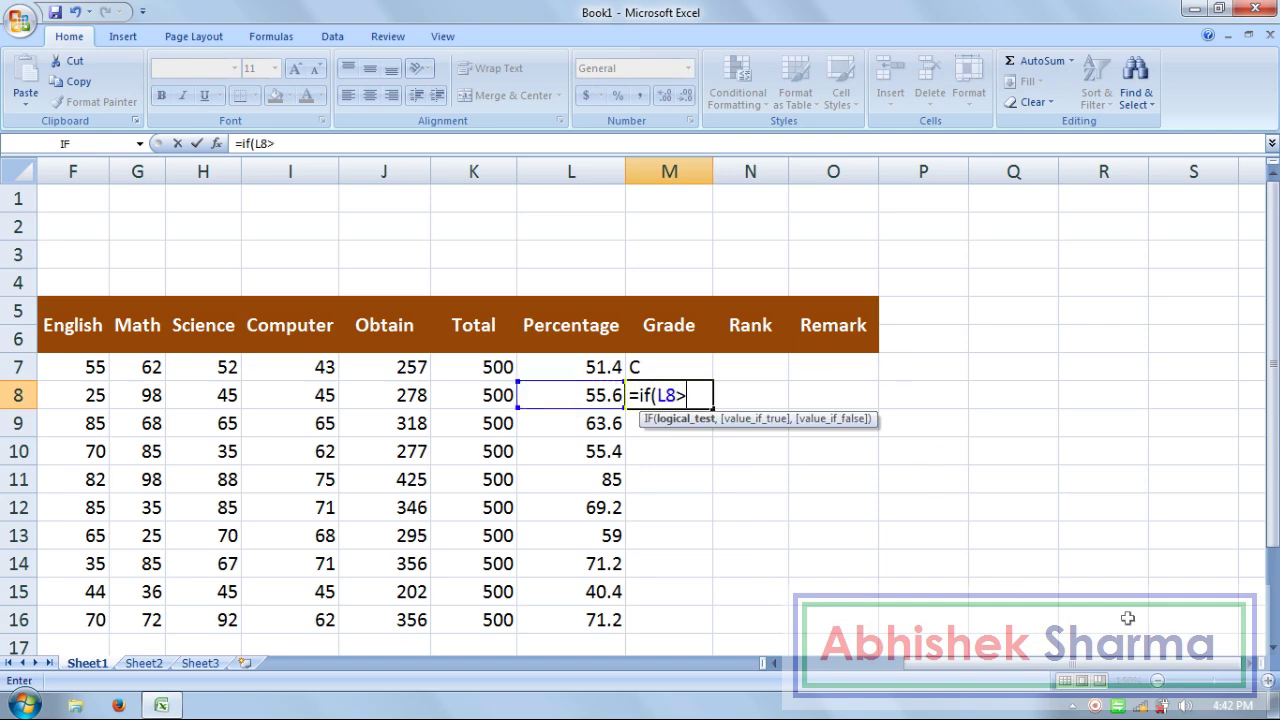
pyautogui.write('=')
pyautogui.write('75')
pyautogui.write(',')
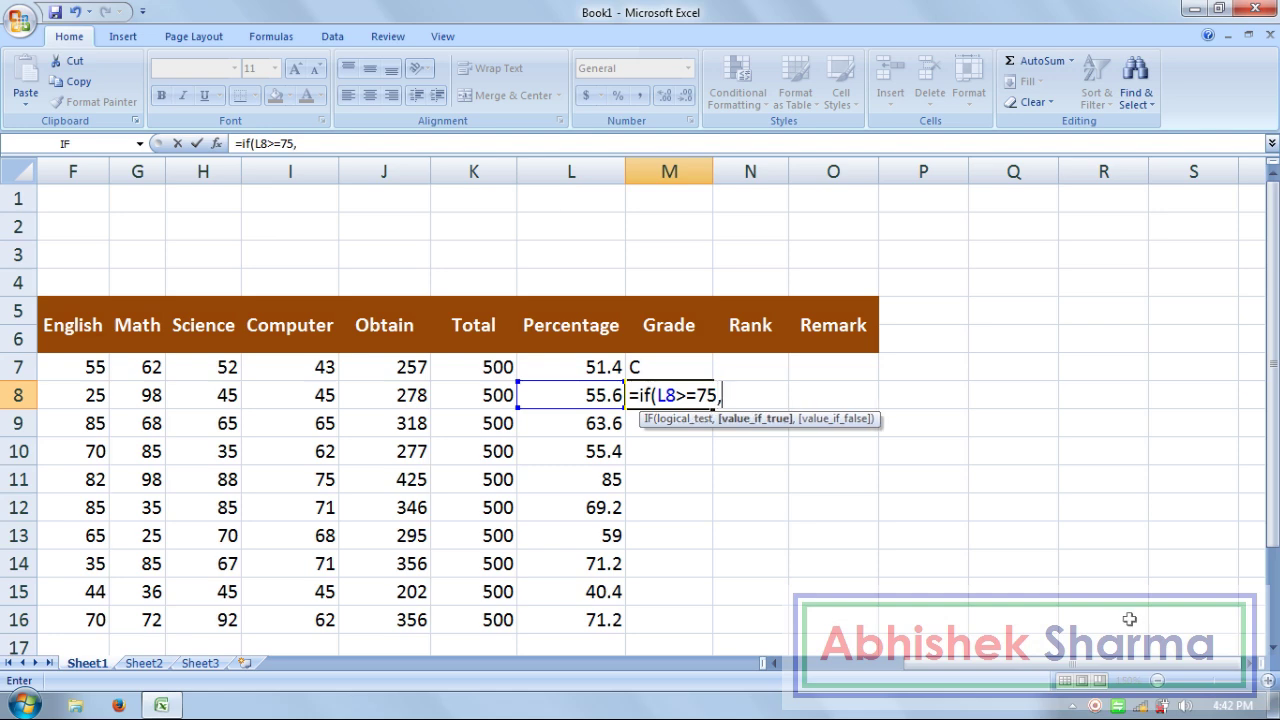
pyautogui.write('"')
pyautogui.write('A+')
pyautogui.write('",')
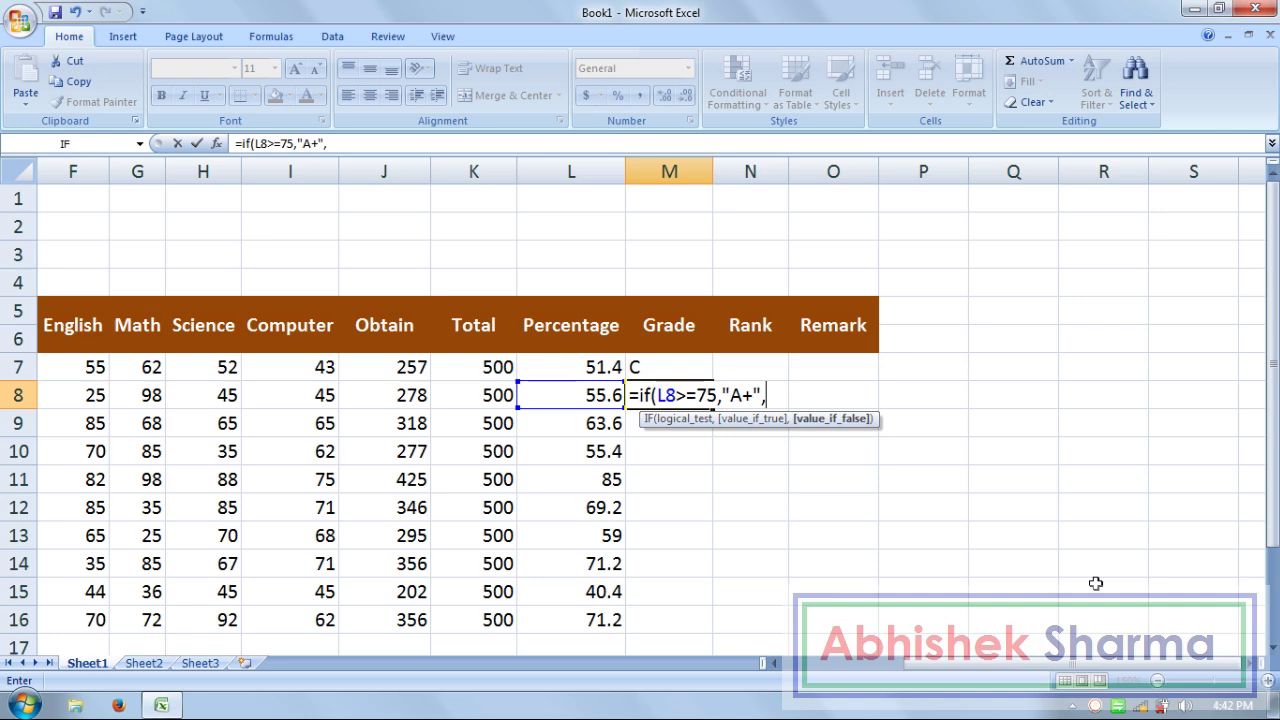
pyautogui.write('IF')
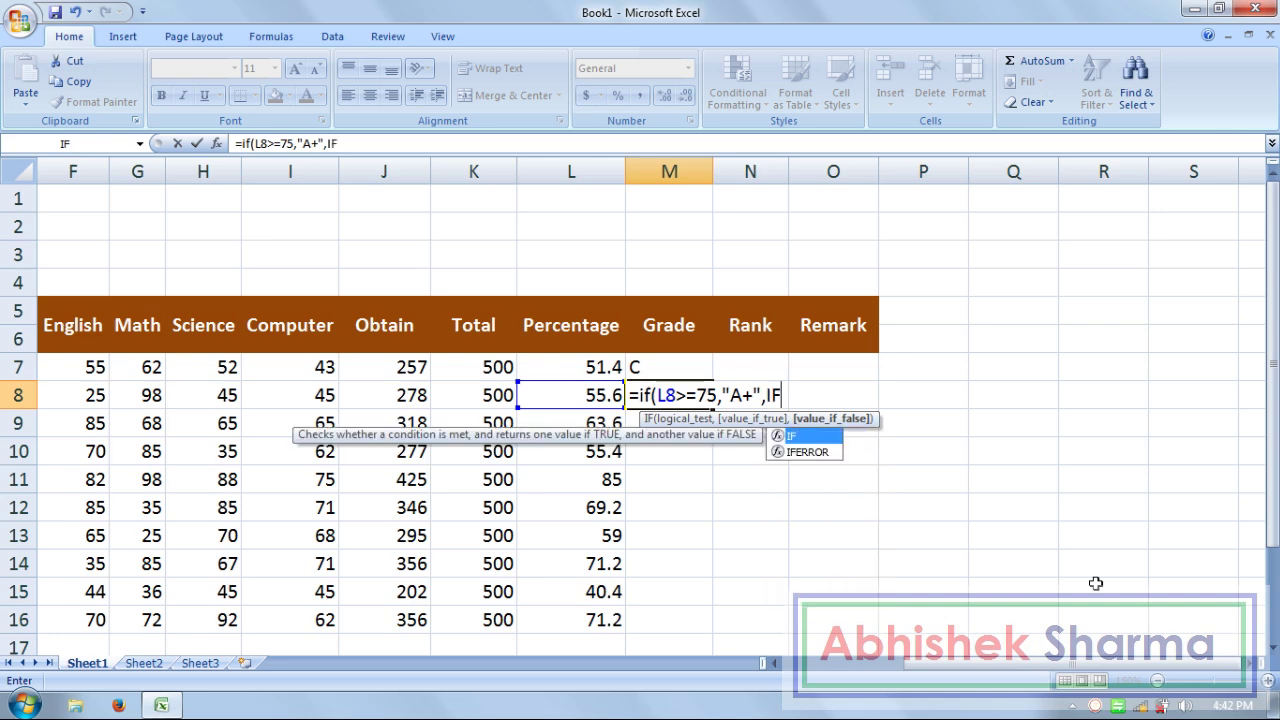
pyautogui.write('(')
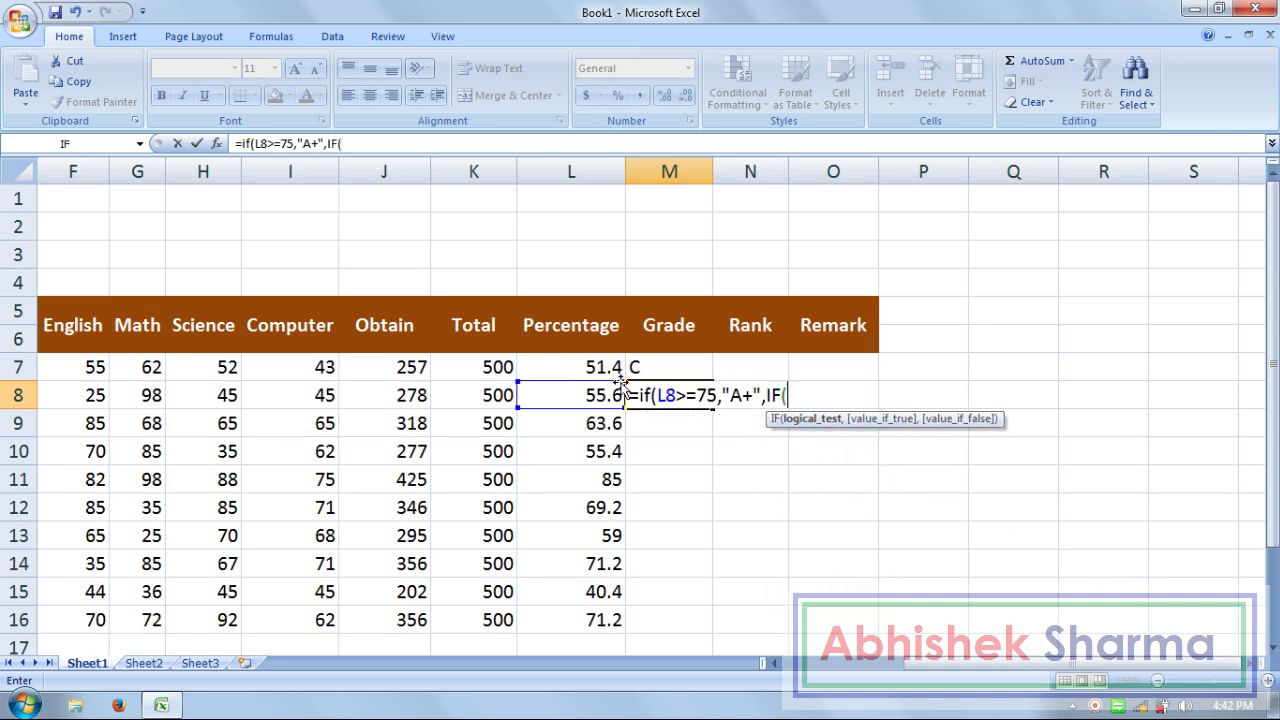
pyautogui.click(610, 393)
pyautogui.write('>=')
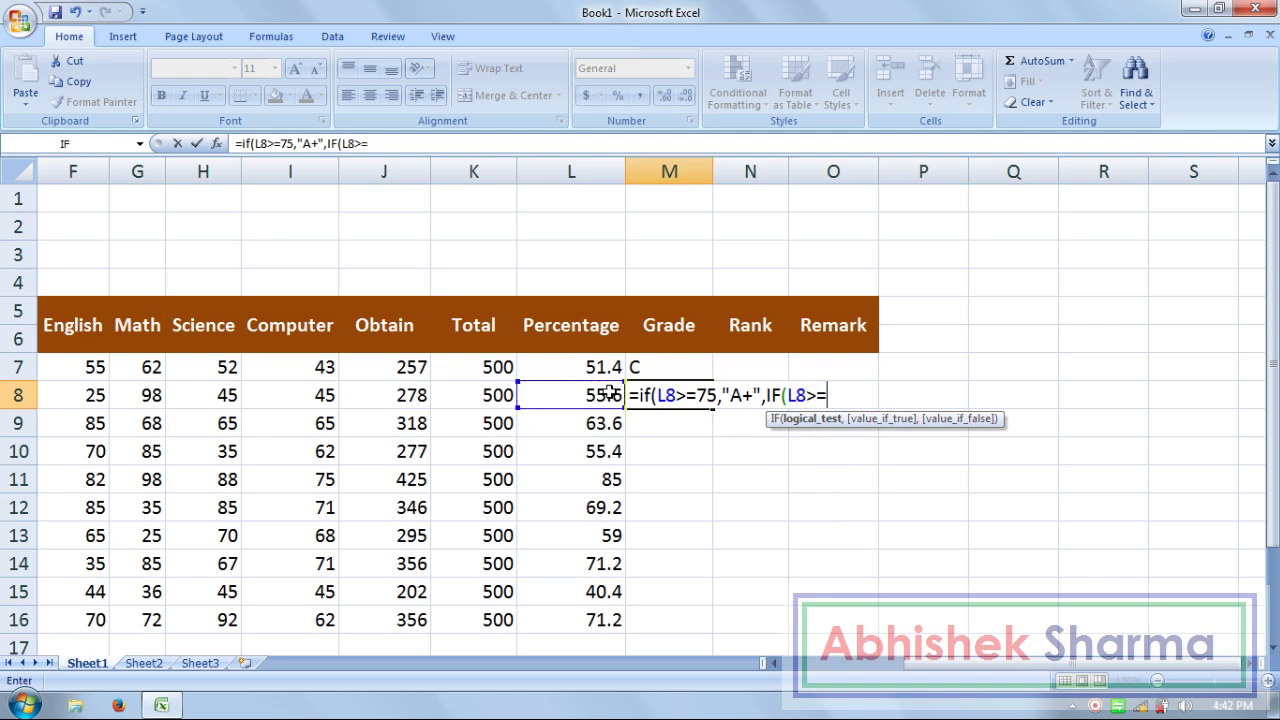
pyautogui.write('"')
pyautogui.write('65,')
pyautogui.write('"A"')
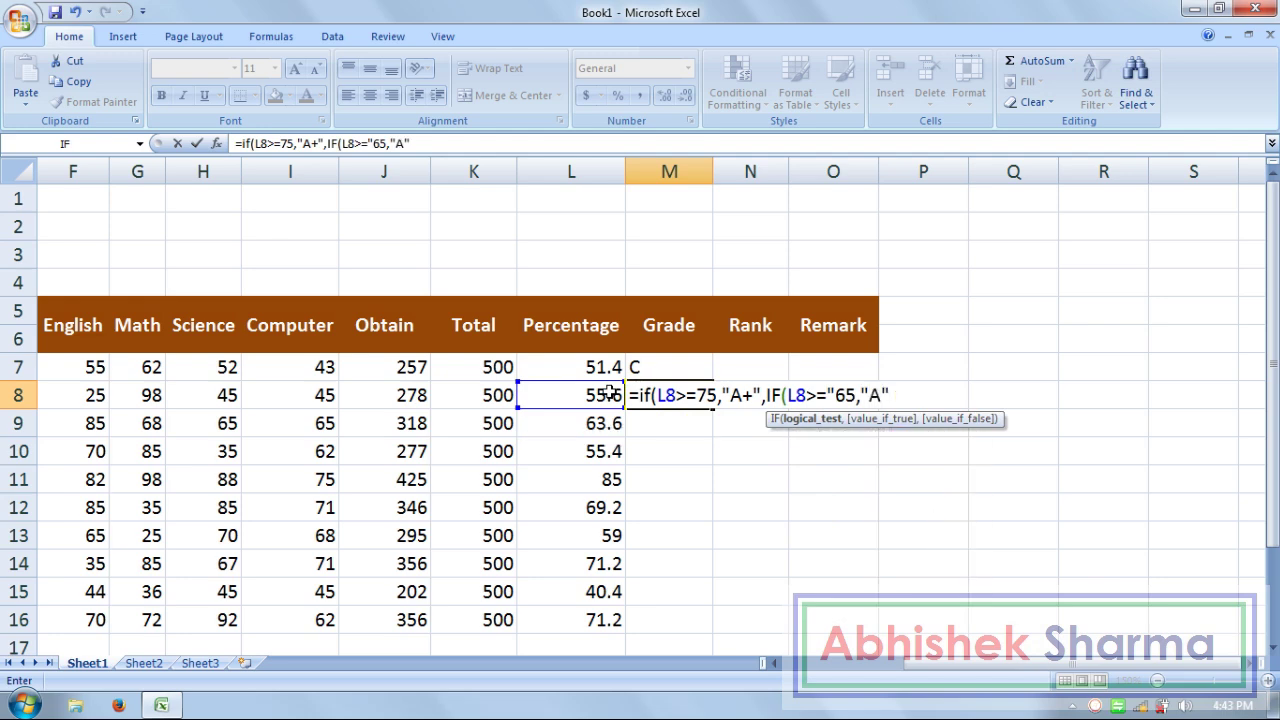
pyautogui.write(',I')
pyautogui.write('F(')
pyautogui.click(605, 396)
pyautogui.write('>')
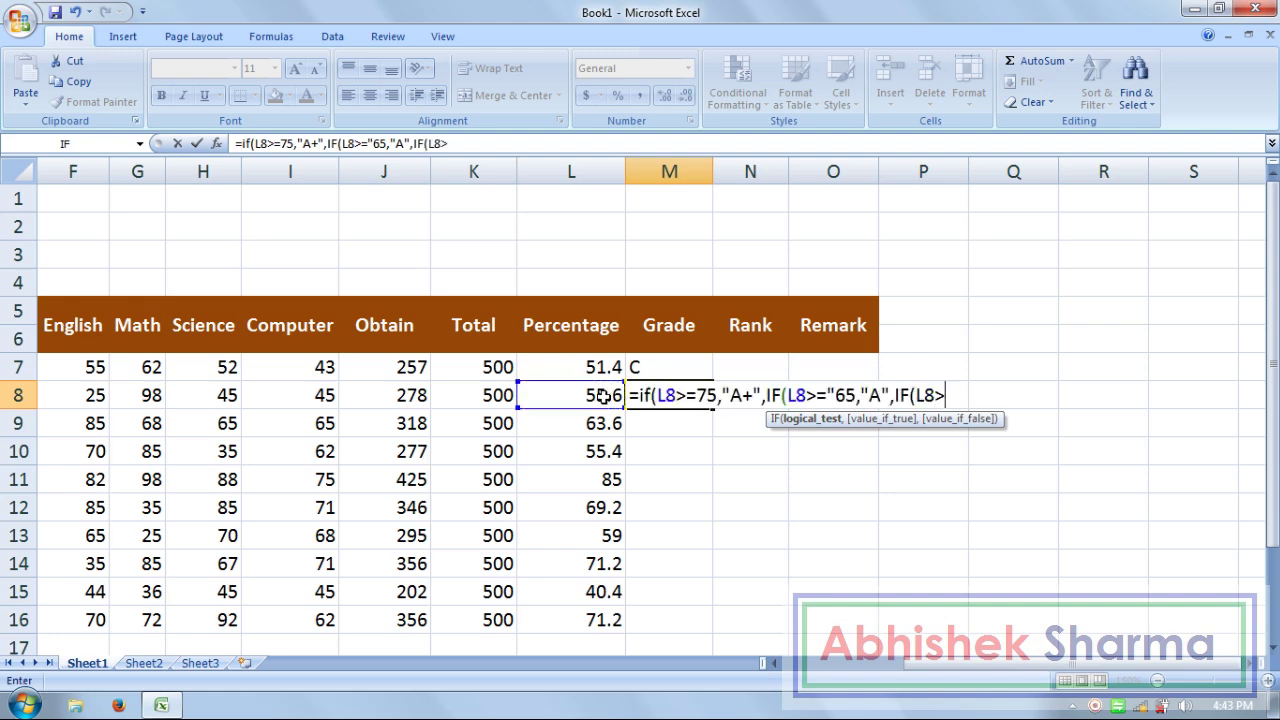
pyautogui.write('=55')
pyautogui.write(',')
pyautogui.write('"B"')
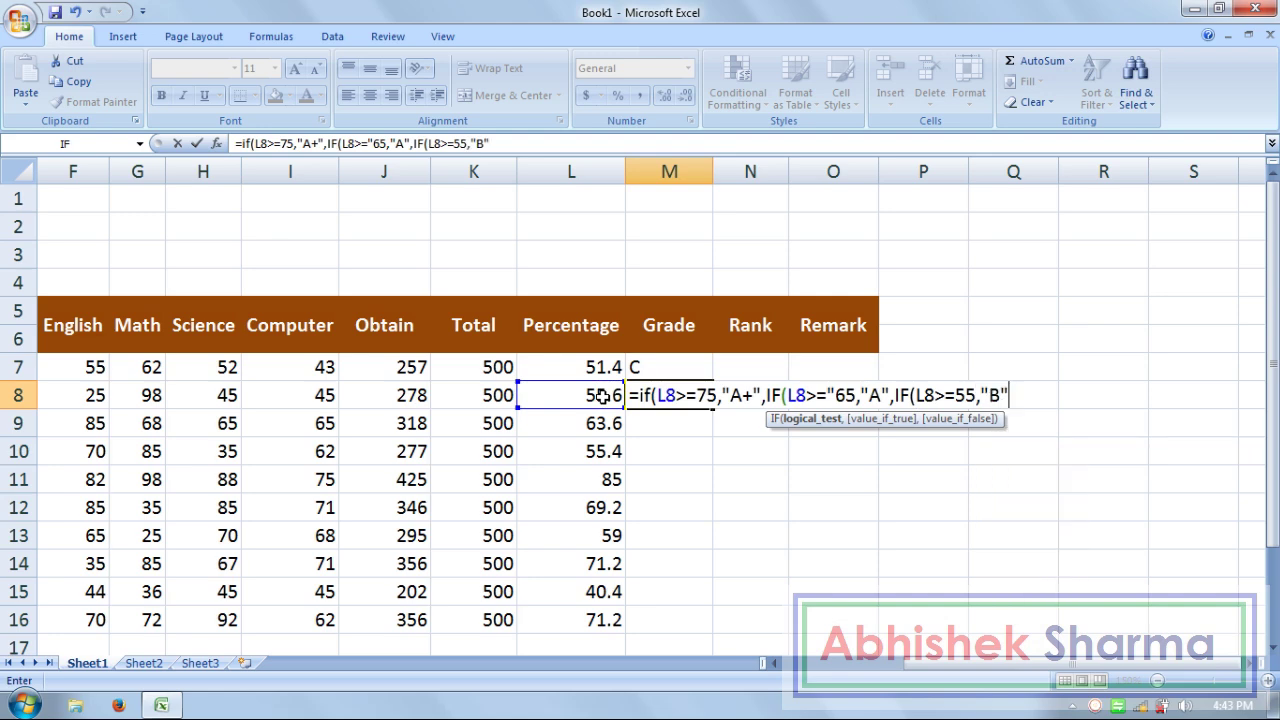
pyautogui.write(',IF')
pyautogui.write('(')
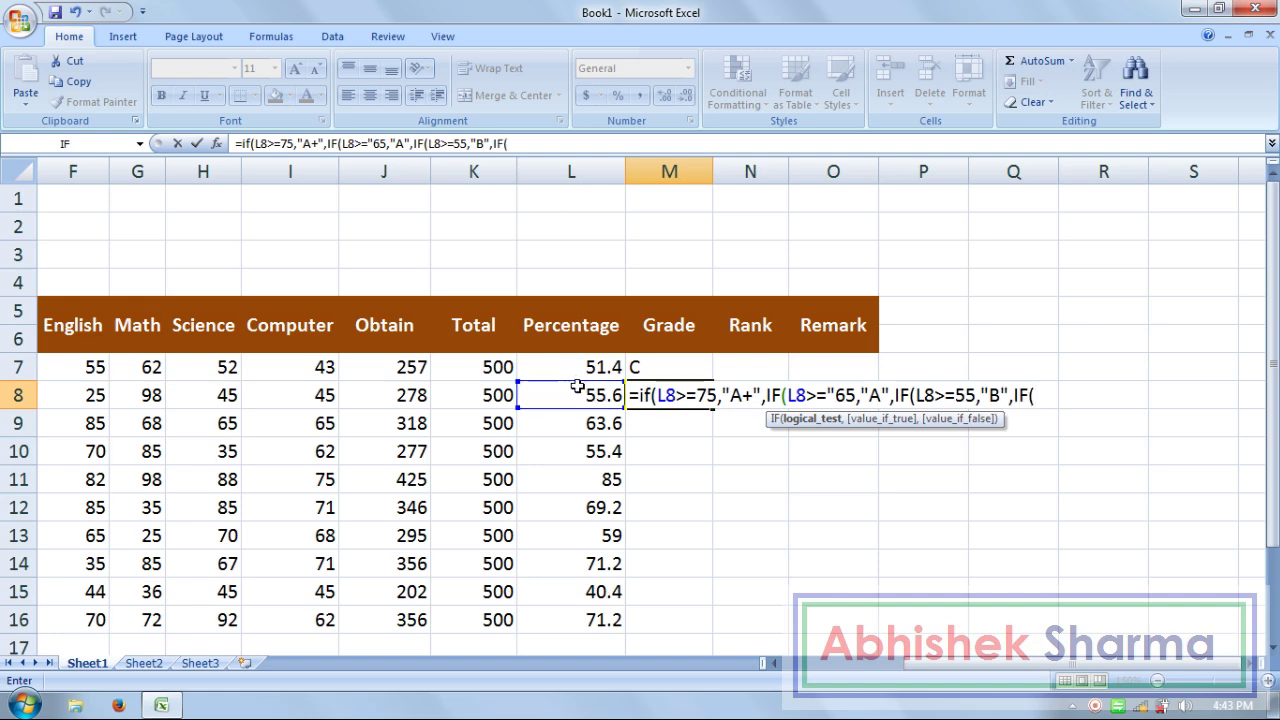
pyautogui.click(580, 390)
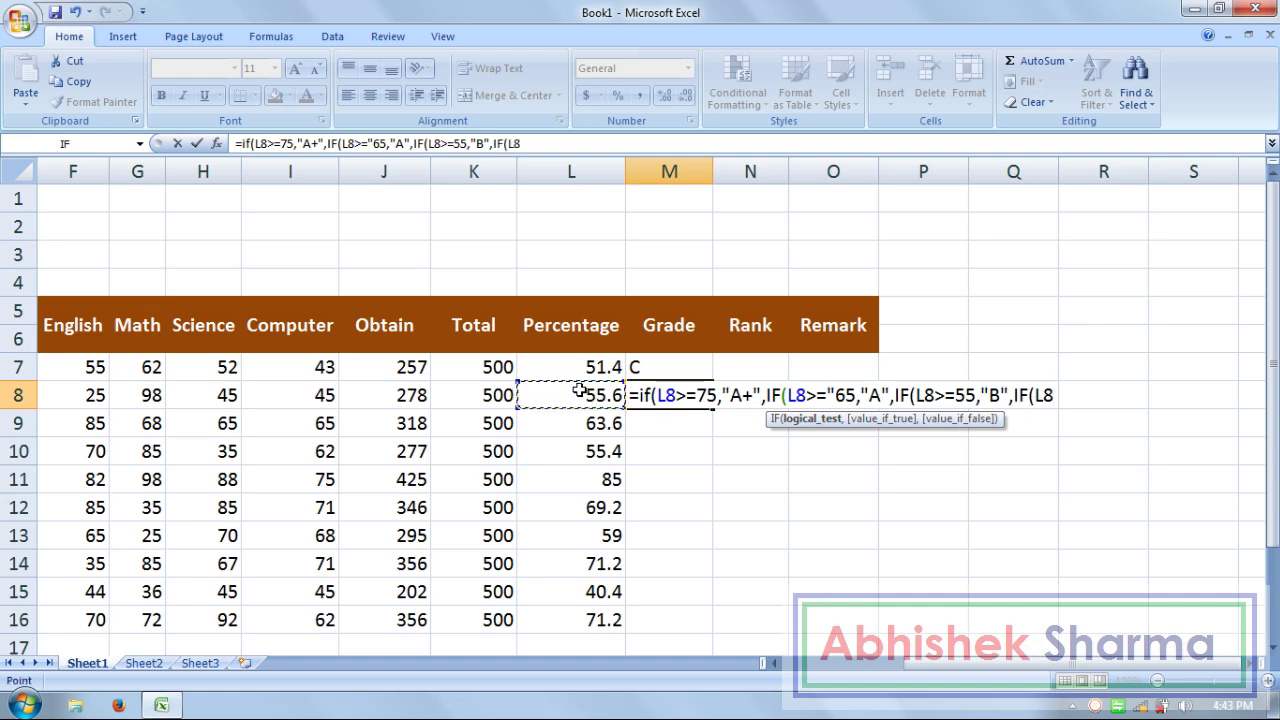
pyautogui.write('>=')
pyautogui.write('45')
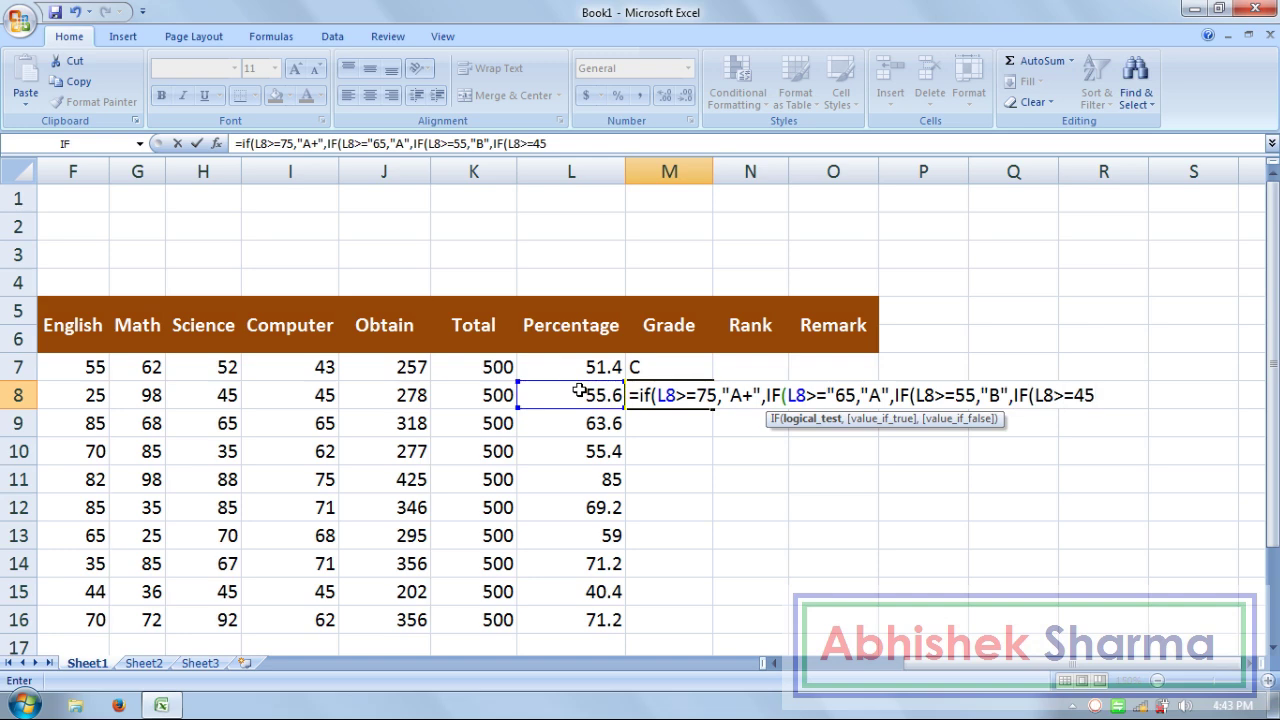
pyautogui.write(',"C')
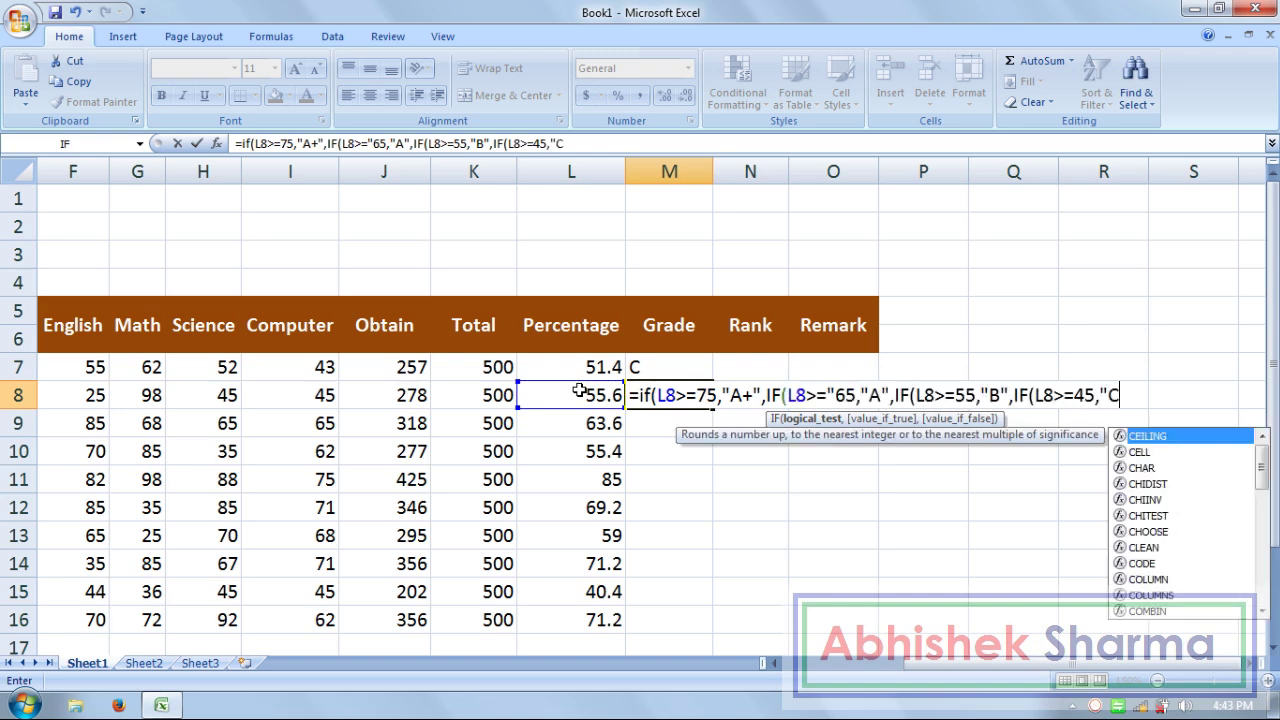
pyautogui.write('",')
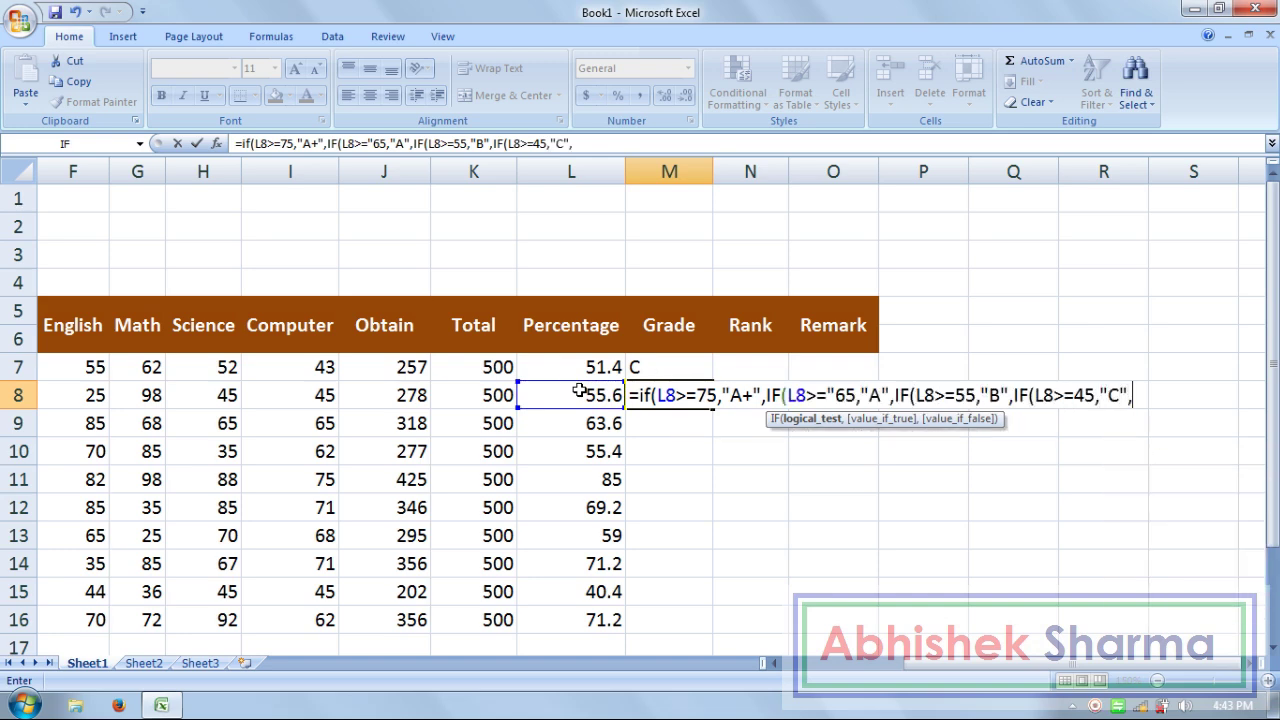
pyautogui.write('"D')
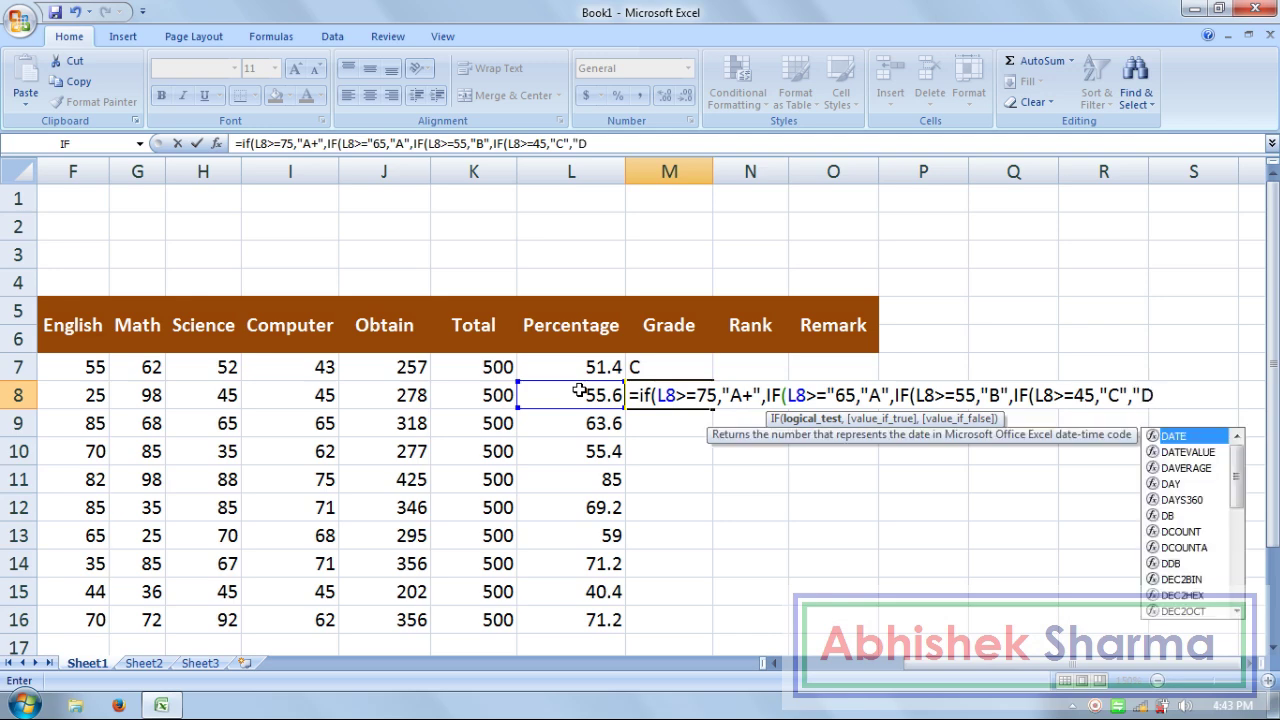
pyautogui.write('"')
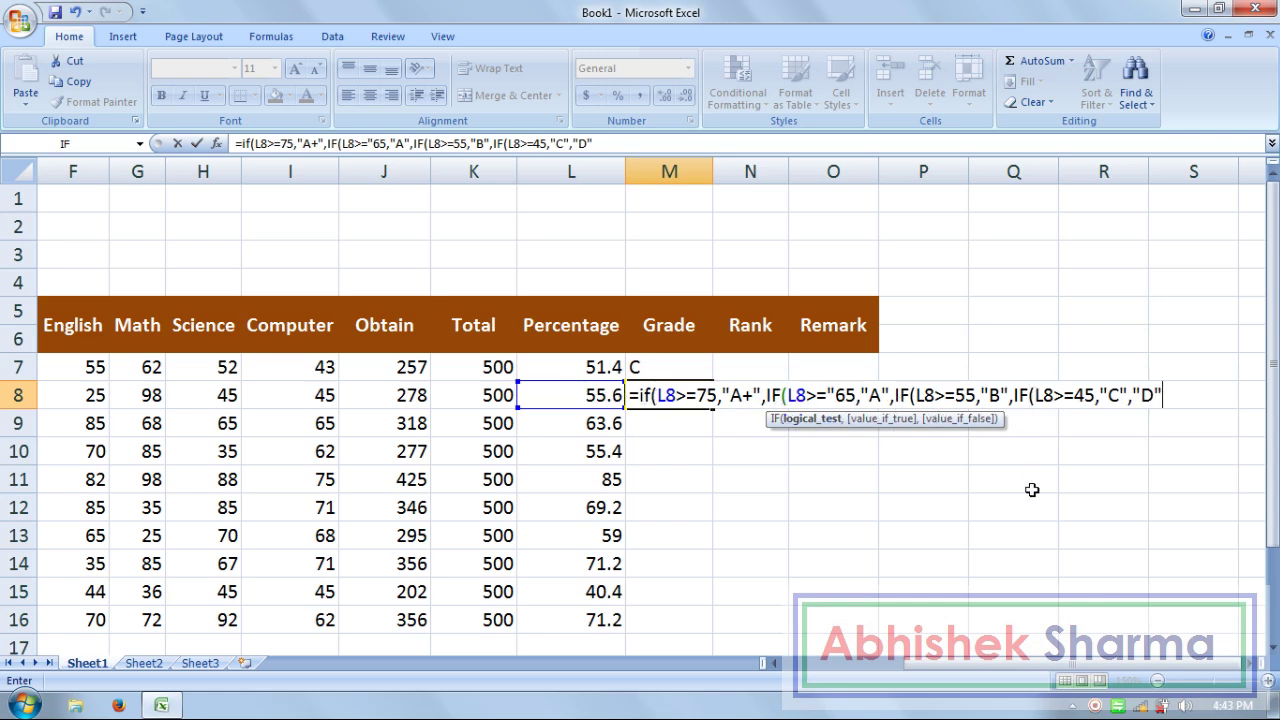
# Step: Close M8's formula with four brackets and fix the stray quote before 65
pyautogui.write('))))')
pyautogui.press('Return')
pyautogui.press('Return')
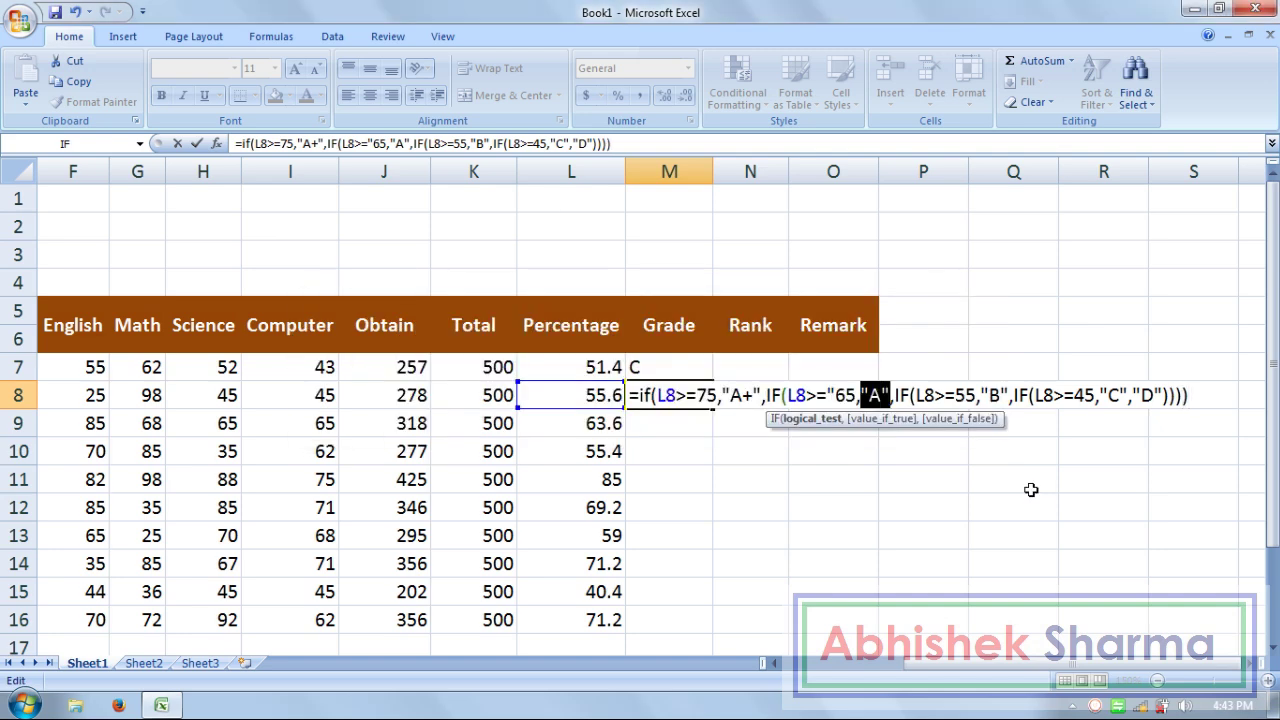
pyautogui.press('Right')
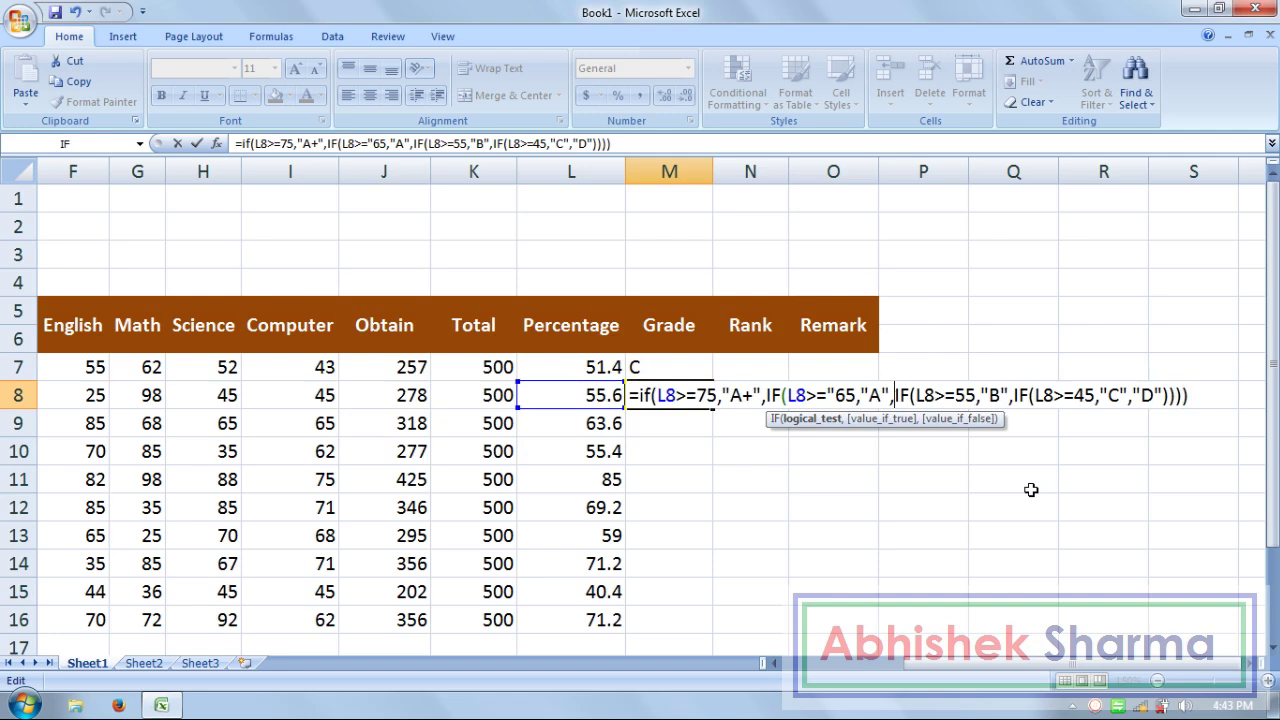
pyautogui.press('Left')
pyautogui.press('Left')
pyautogui.press('Left')
pyautogui.press('Left')
pyautogui.press('BackSpace')
pyautogui.press('Left')
pyautogui.write('",')
pyautogui.write('"')
# Step: Enter M8's formula and fill grades down M7:M16 (C, B, B, B, A+, B, B, B, D, B)
pyautogui.press('Return')
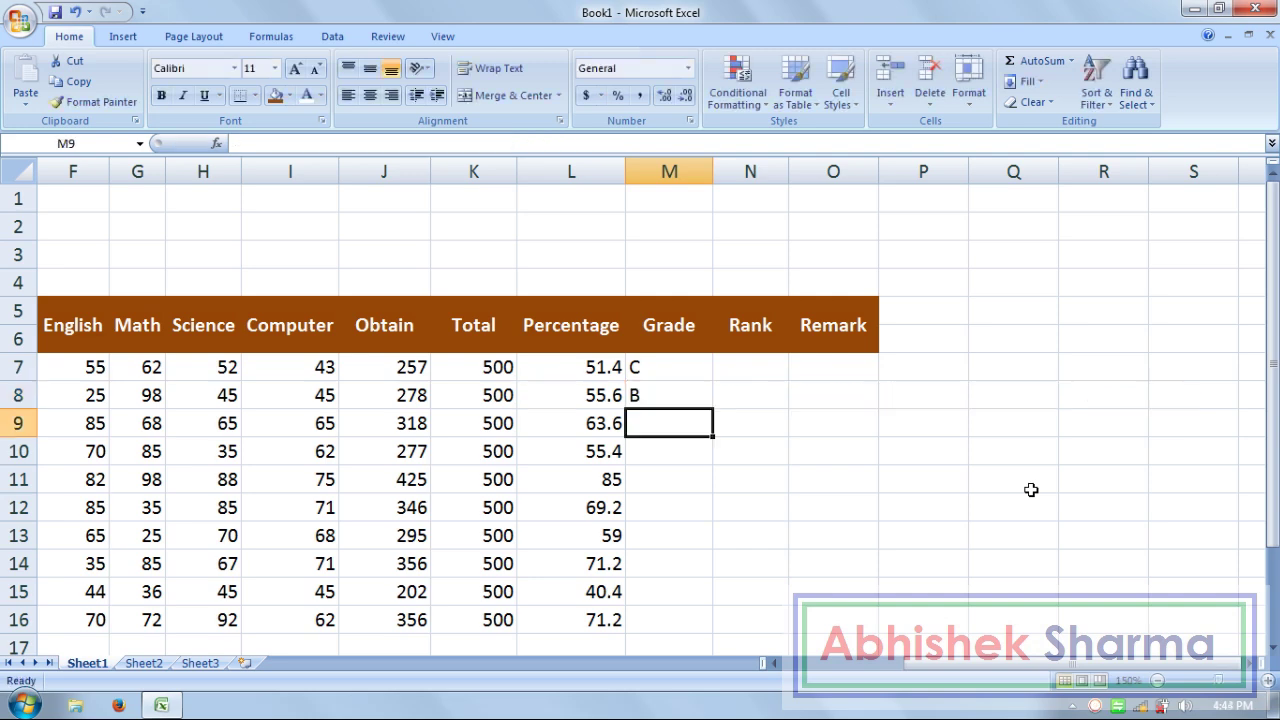
pyautogui.moveTo(680, 372); pyautogui.dragTo(700, 633)
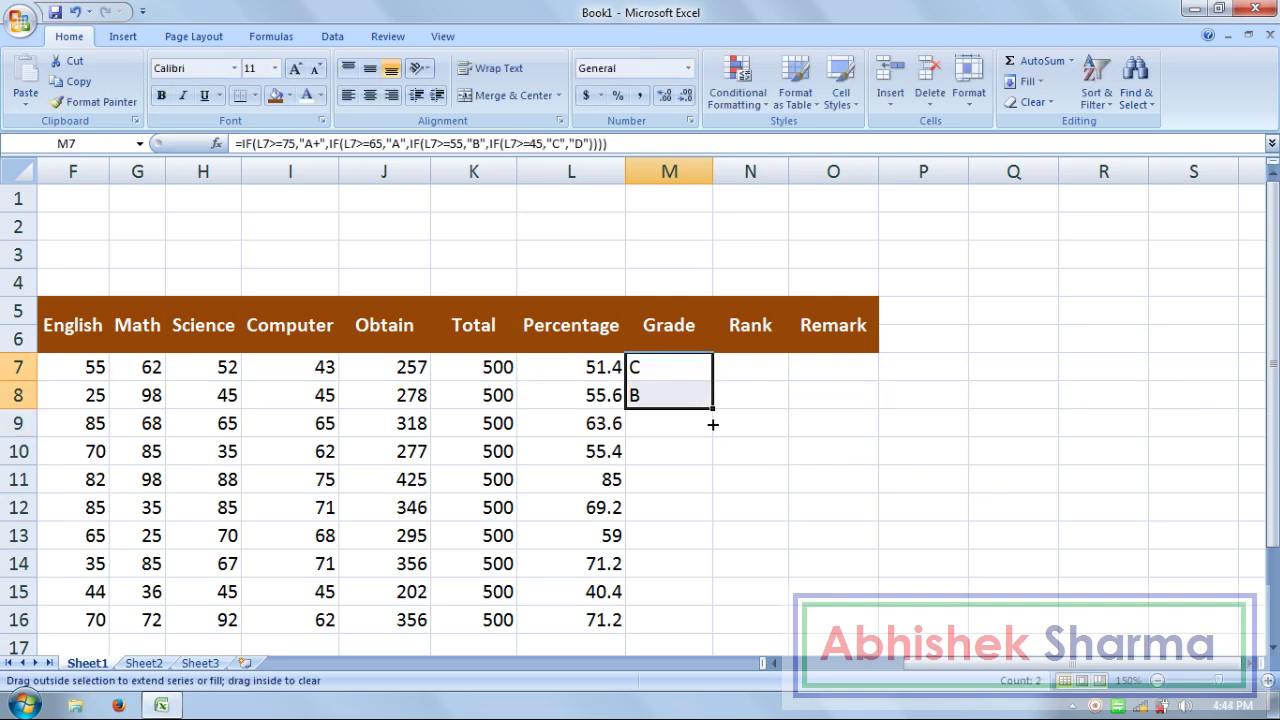
pyautogui.click(750, 366)
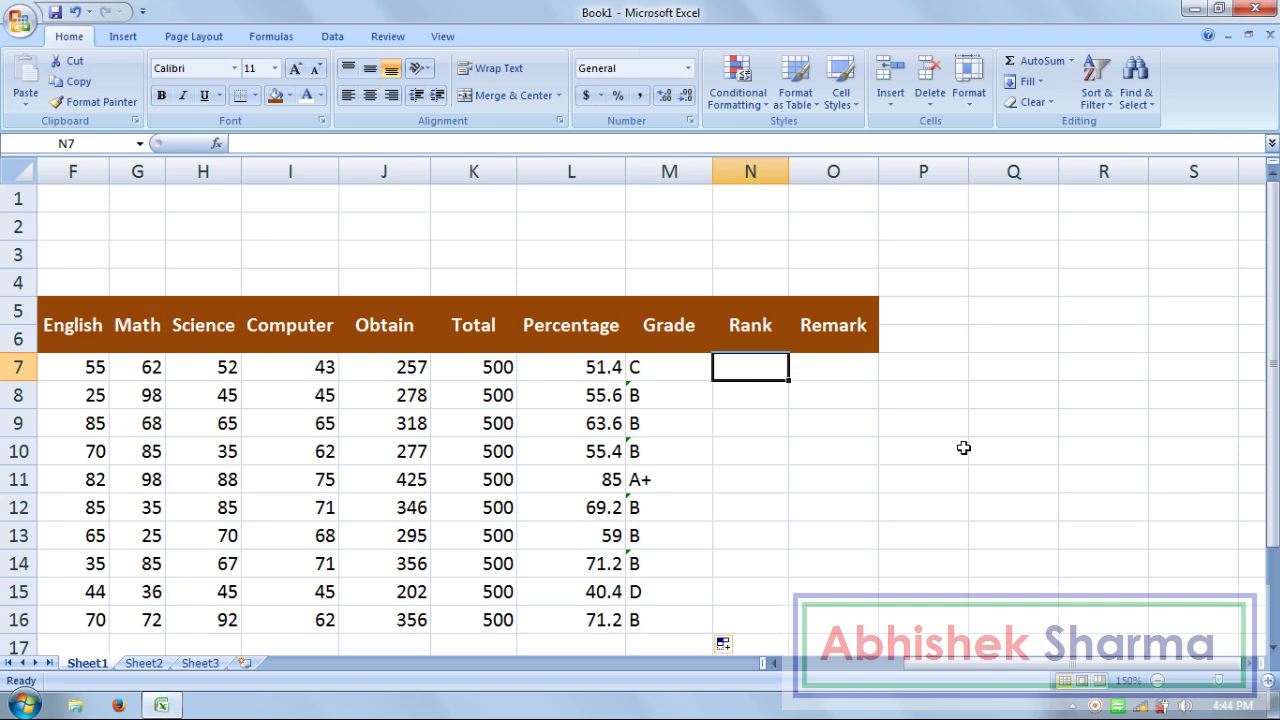
# Step: Start the Rank formula in N7 as =IF(L7>=, testing the first student's percentage
pyautogui.write('=I')
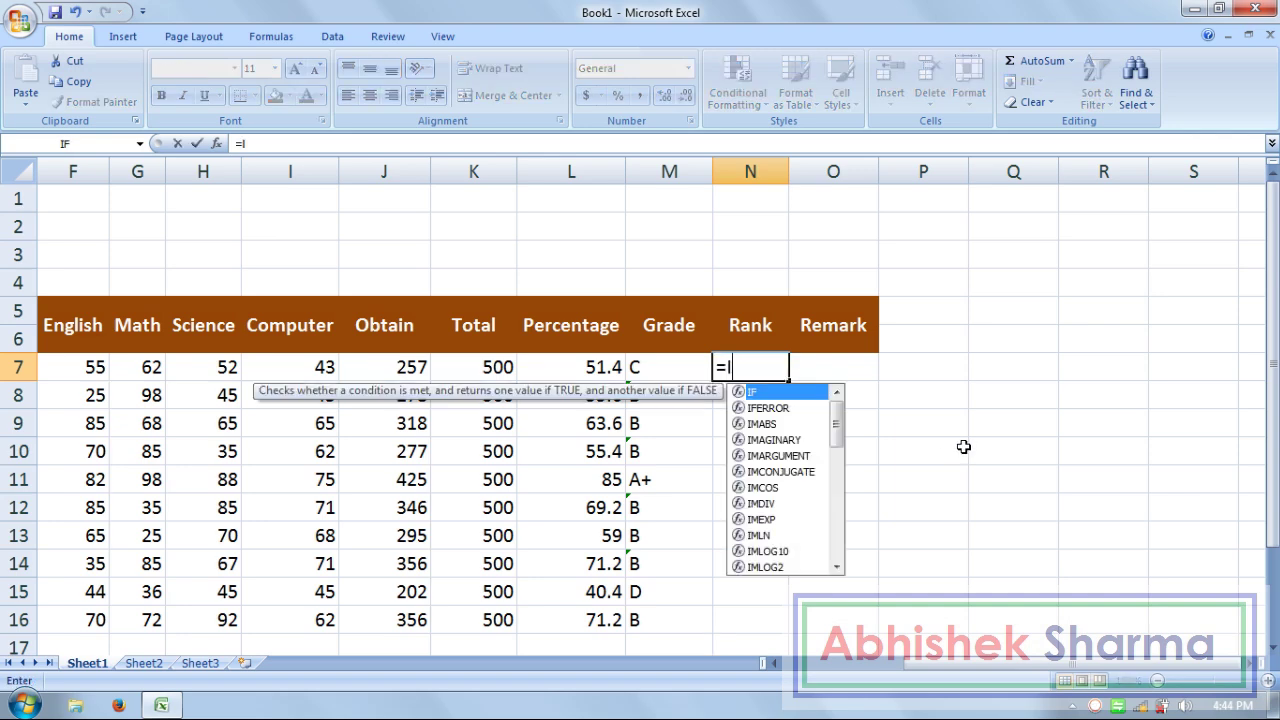
pyautogui.write('F(')
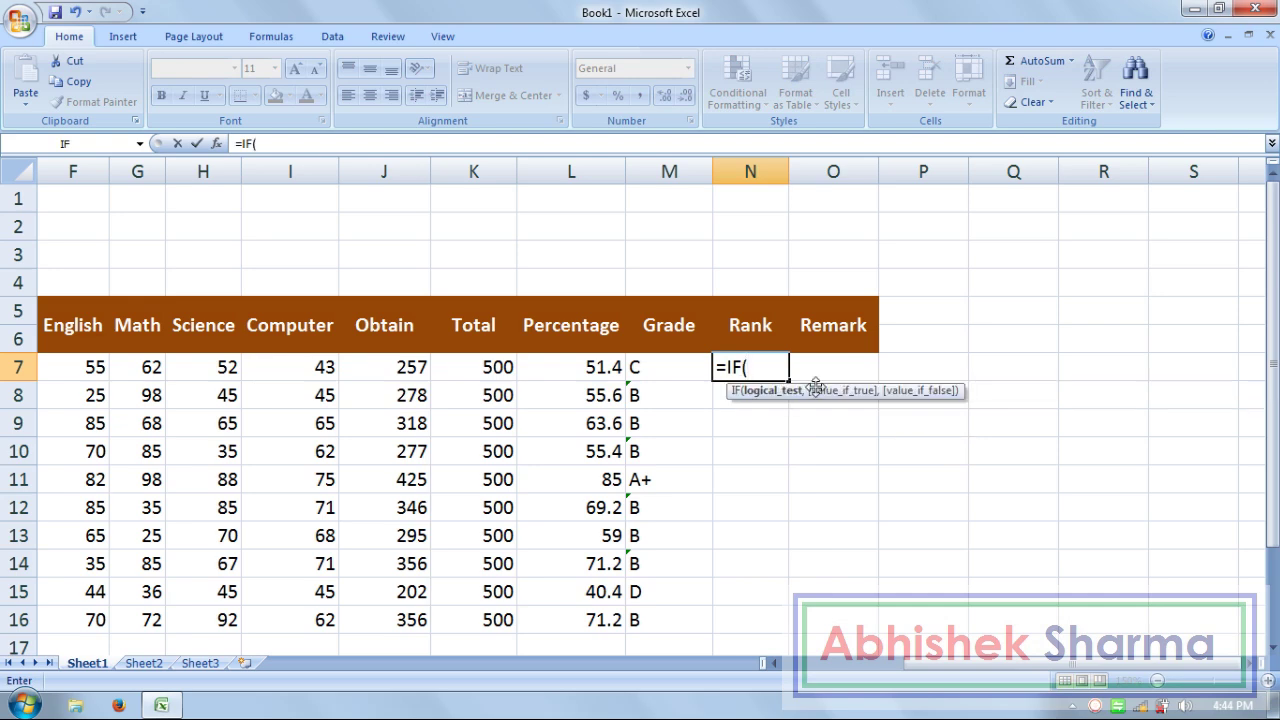
pyautogui.click(604, 366)
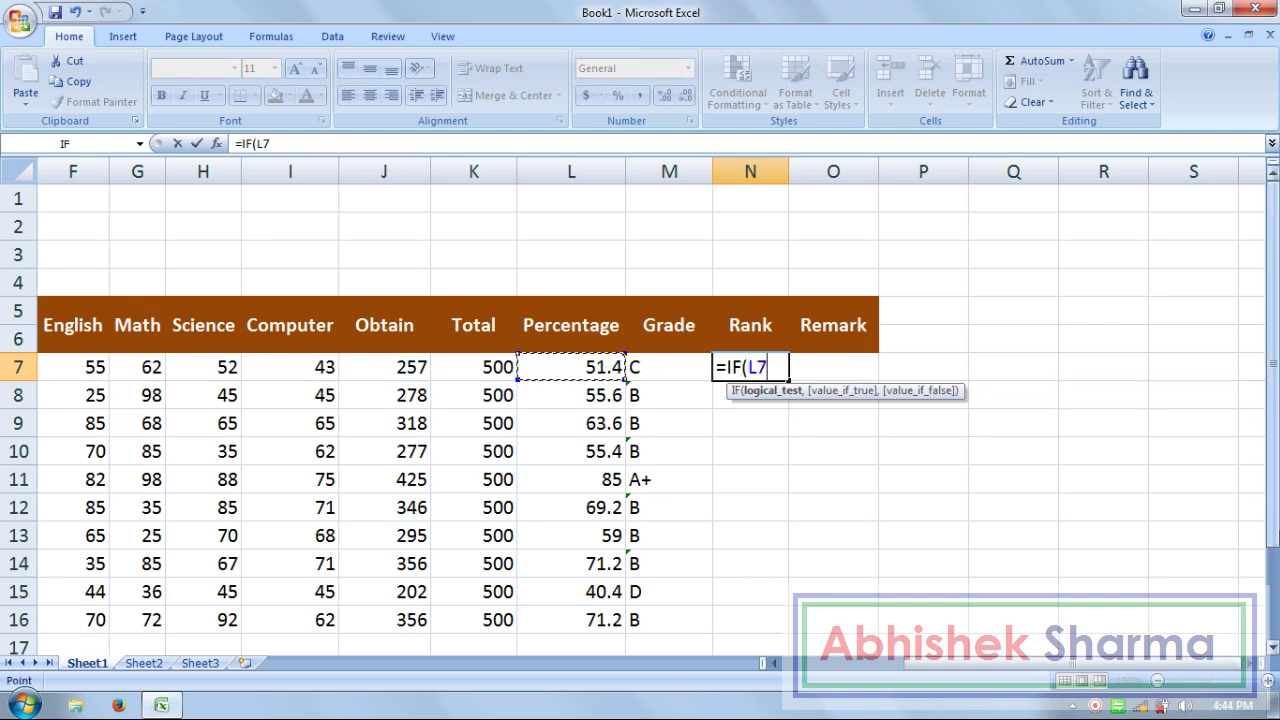
pyautogui.write('>')
pyautogui.write('=75,"*****",IF(')
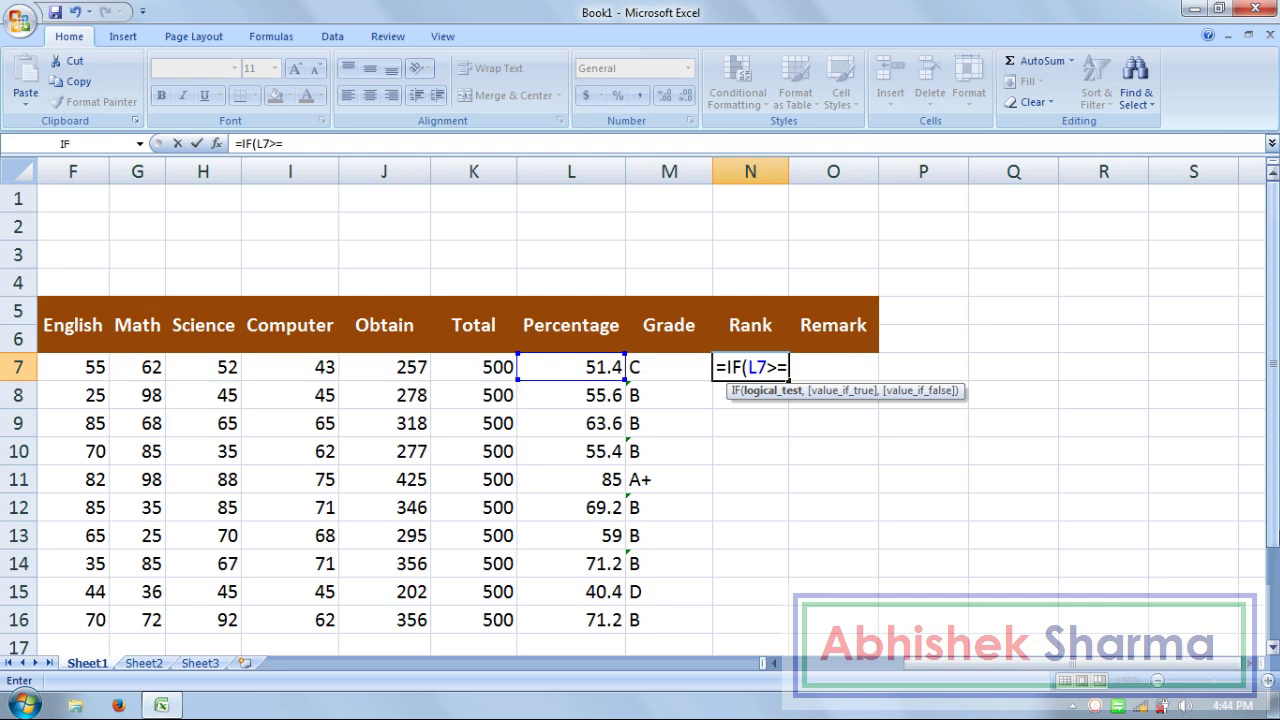
# Step: Complete N7's nested IF on L7: ***** at 75+, **** at 65+, *** at 55+, else **
pyautogui.write('75')
pyautogui.write(',')
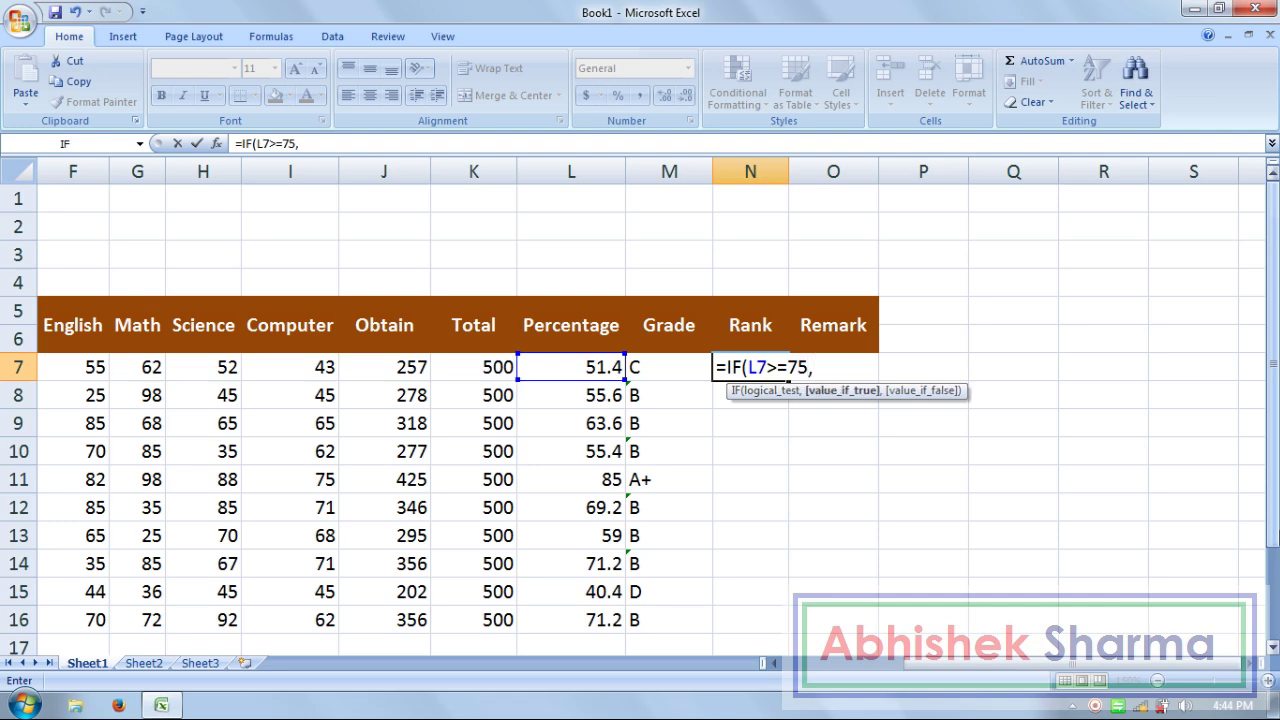
pyautogui.write('"')
pyautogui.write('*')
pyautogui.write('****')
pyautogui.write('",')
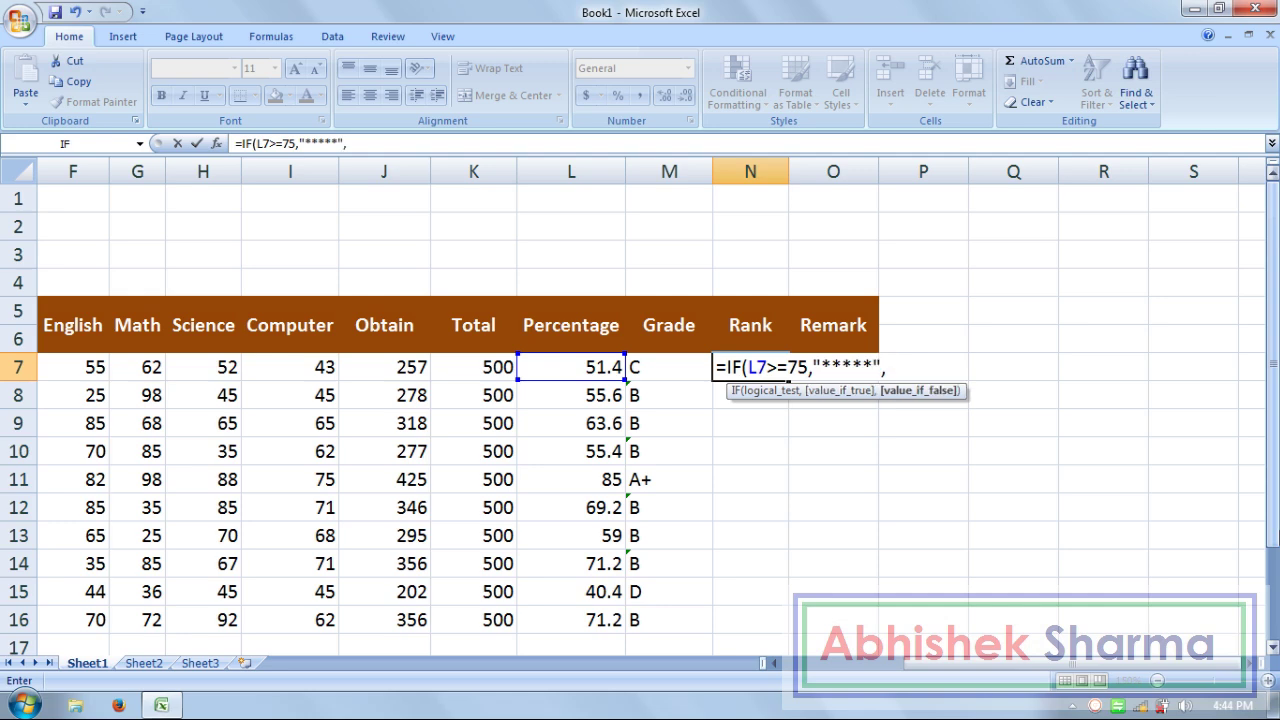
pyautogui.write('IF')
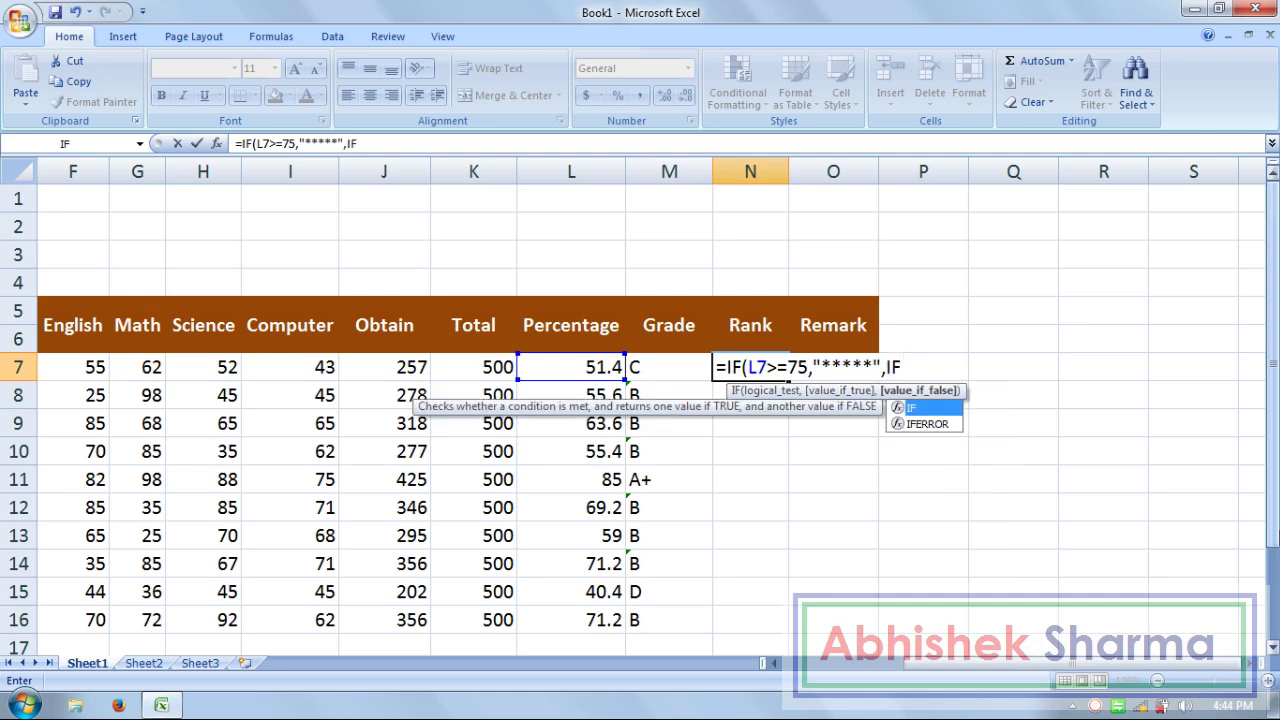
pyautogui.write('(')
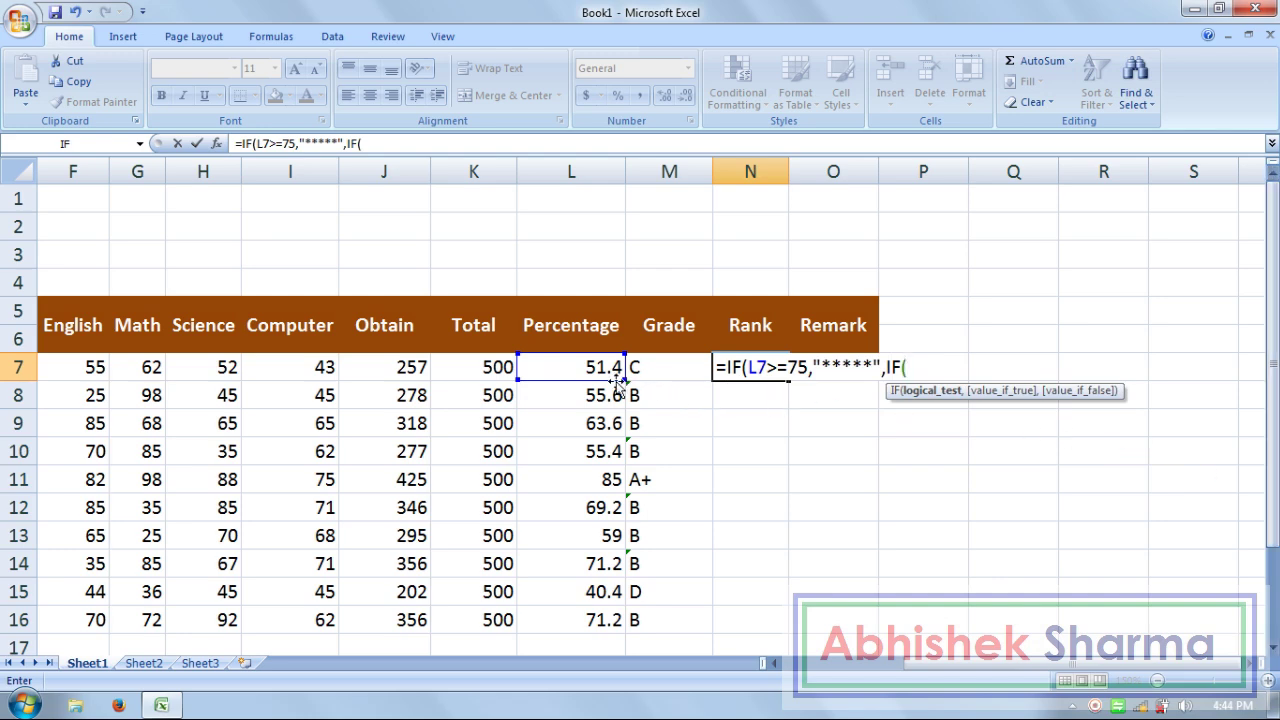
pyautogui.click(603, 367)
pyautogui.write('>')
pyautogui.write('=')
pyautogui.write('65')
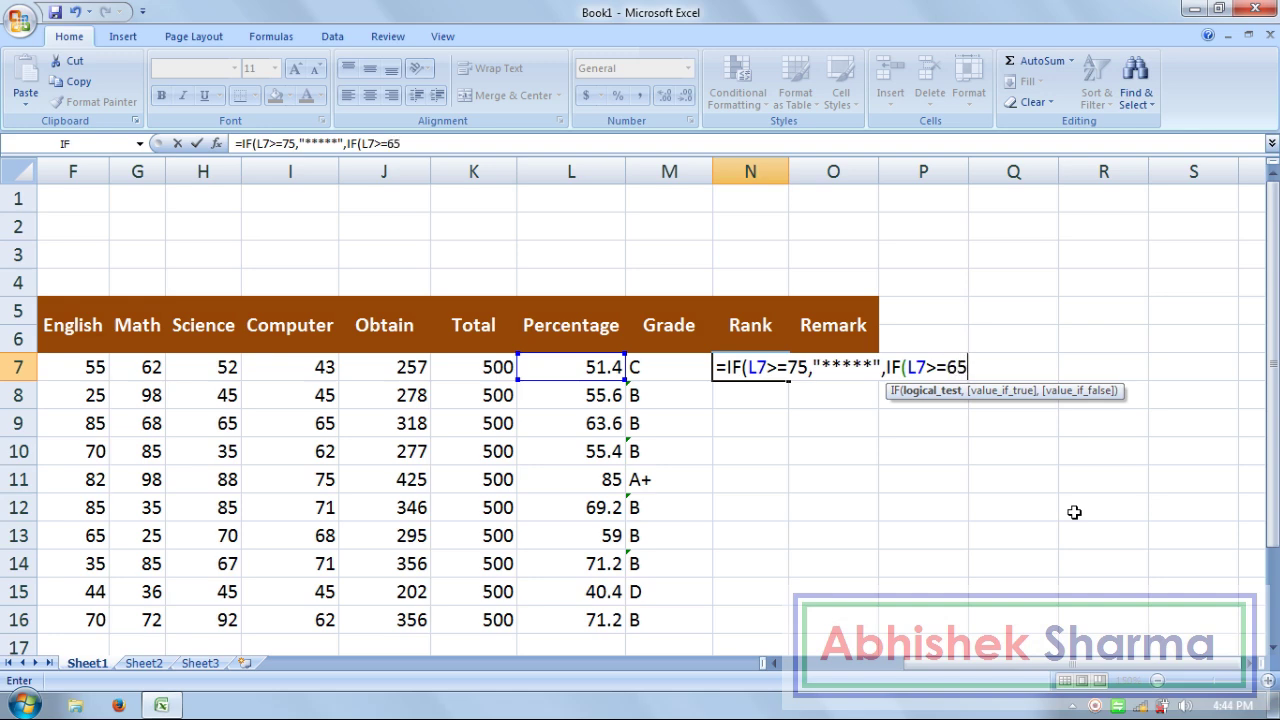
pyautogui.write(',"')
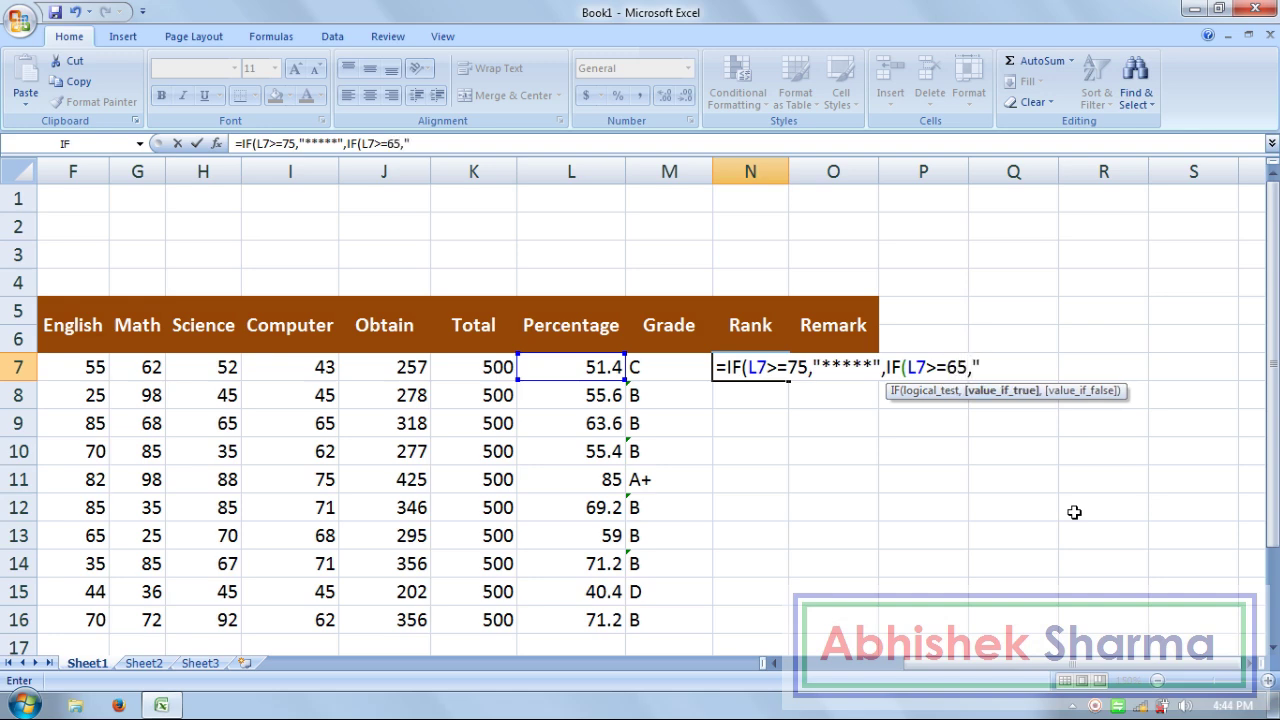
pyautogui.write('****')
pyautogui.write('",')
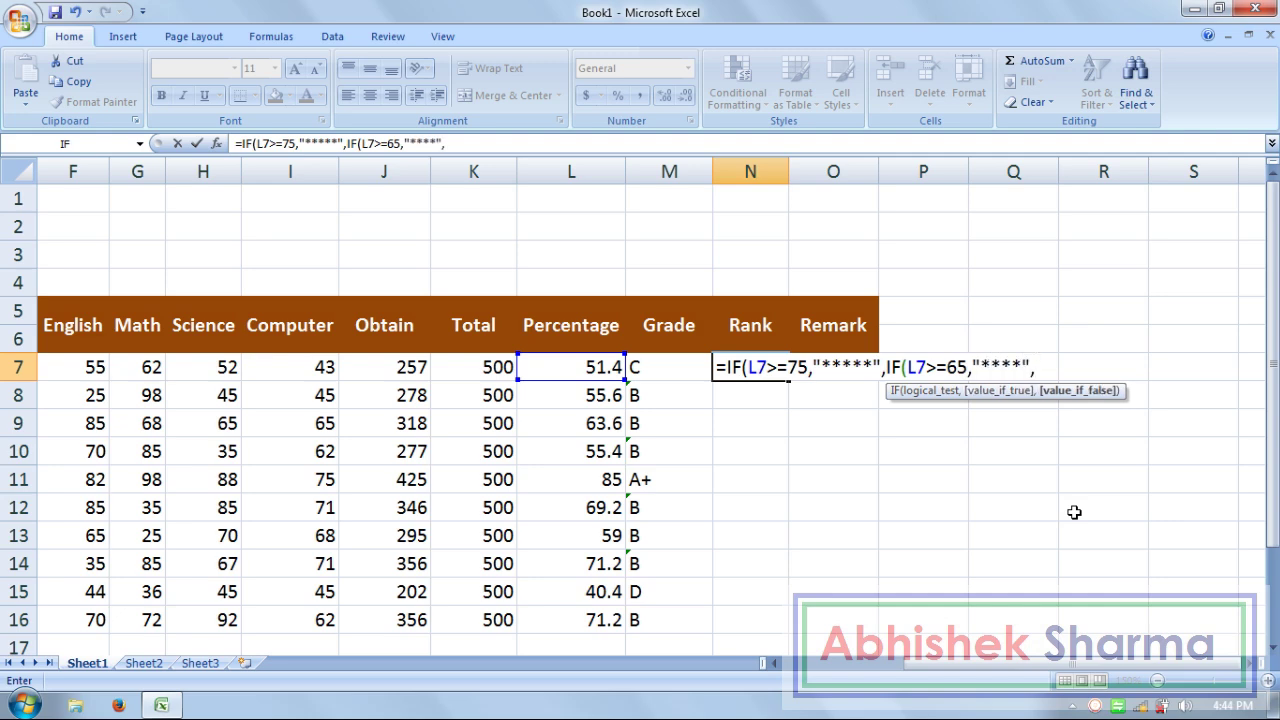
pyautogui.write('IF(')
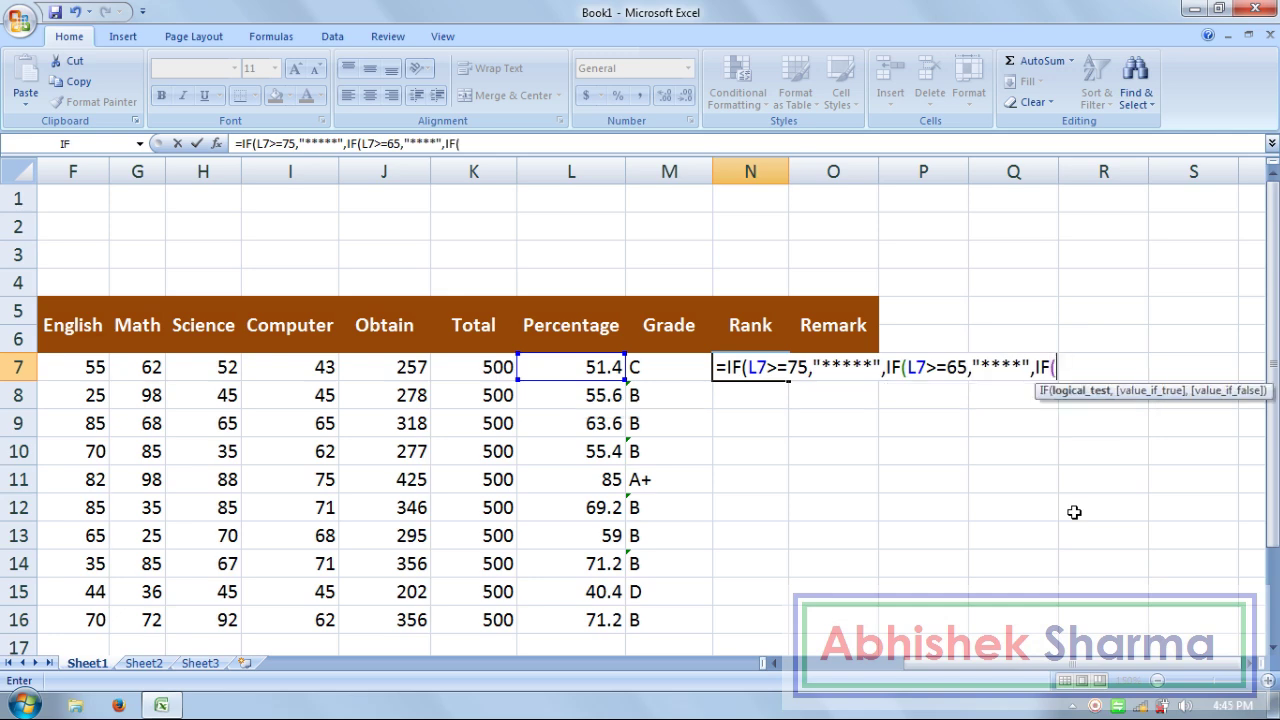
pyautogui.click(592, 369)
pyautogui.write('>=')
pyautogui.write('55')
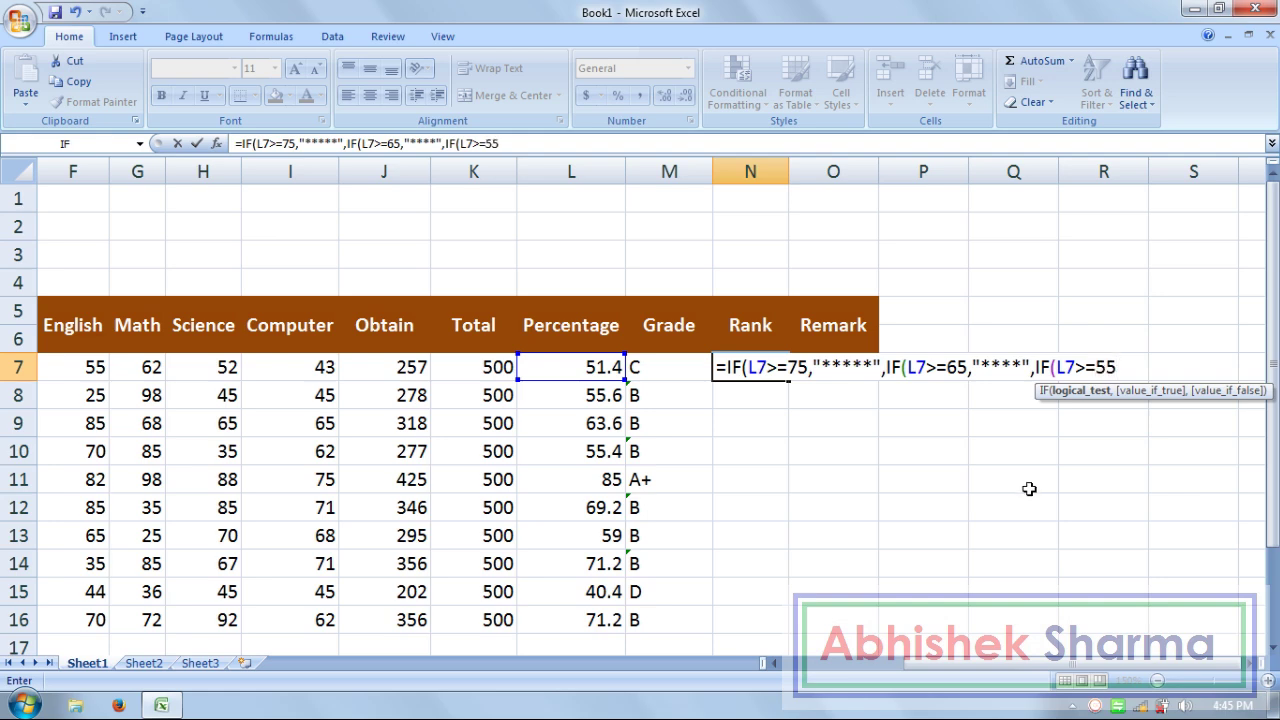
pyautogui.write(',"')
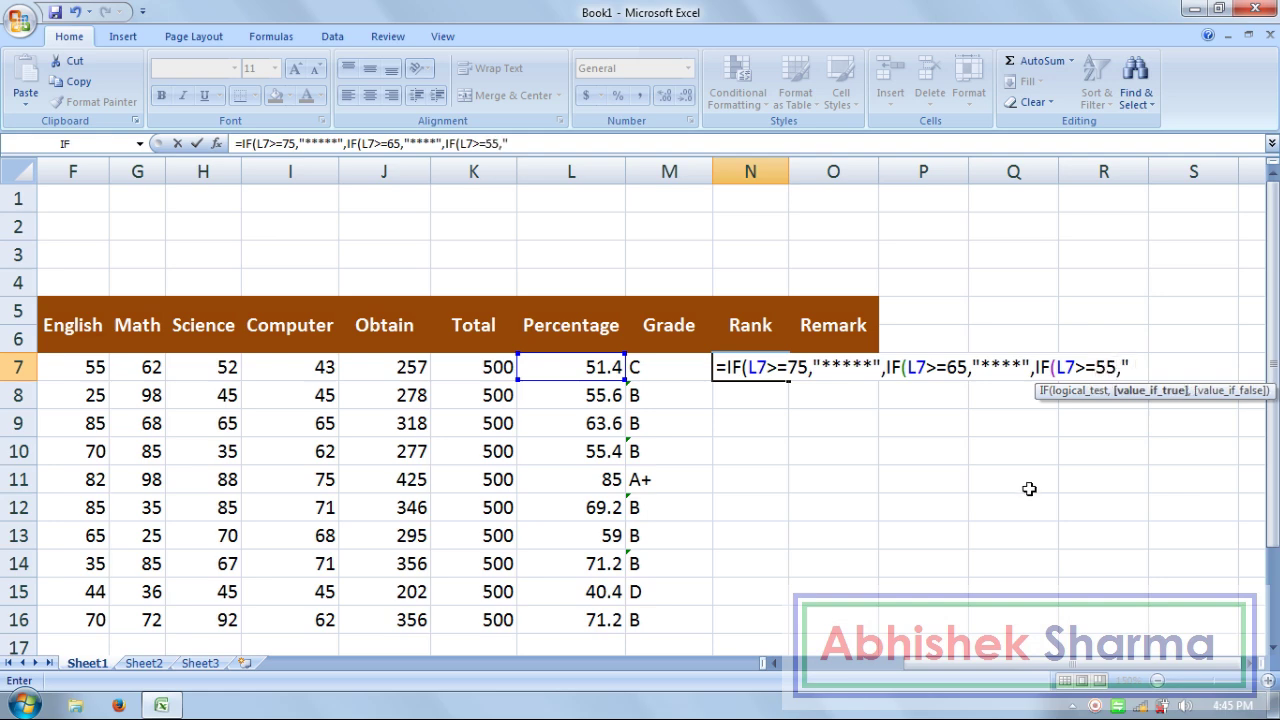
pyautogui.write('***')
pyautogui.write('",')
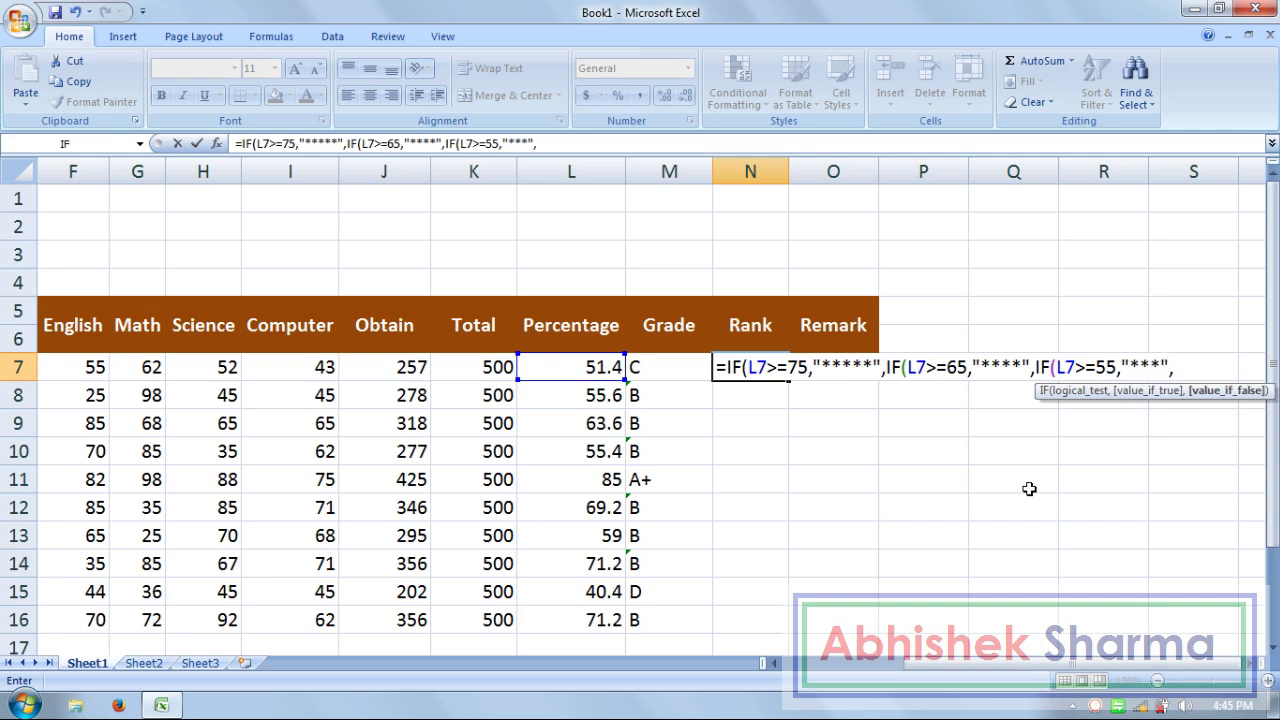
pyautogui.write('"')
pyautogui.write('0')
pyautogui.press('BackSpace')
pyautogui.write('9**')
pyautogui.press('BackSpace')
pyautogui.press('BackSpace')
pyautogui.press('BackSpace')
pyautogui.write('**"')
pyautogui.write(')')
pyautogui.press('Return')
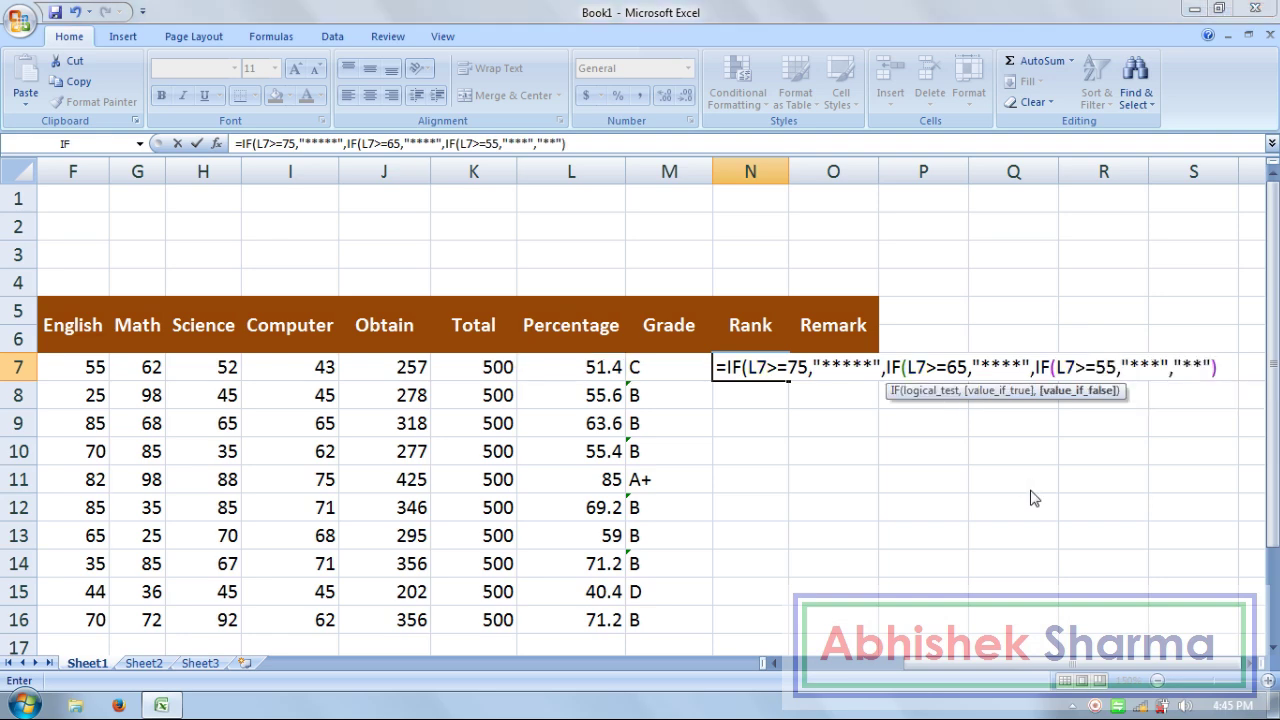
pyautogui.press('Return')
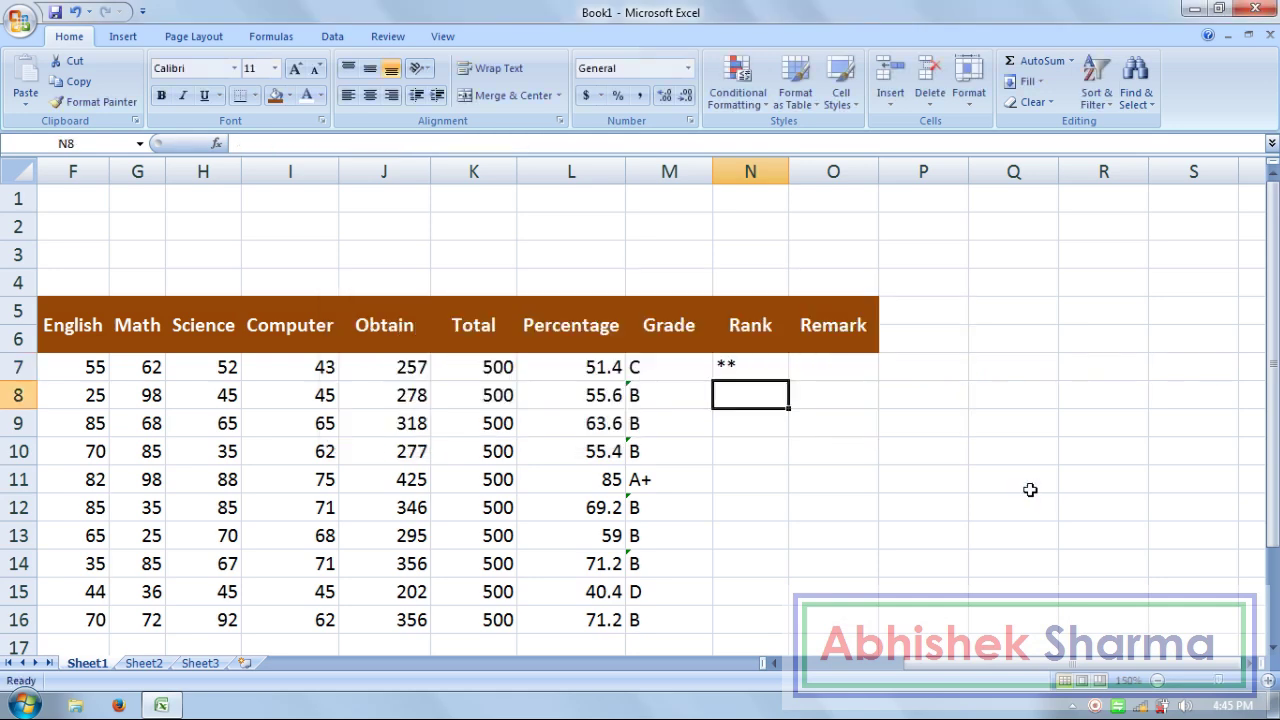
# Step: Start N8's rank formula with the five-star test for L8 at 75 or more
pyautogui.press('Up')
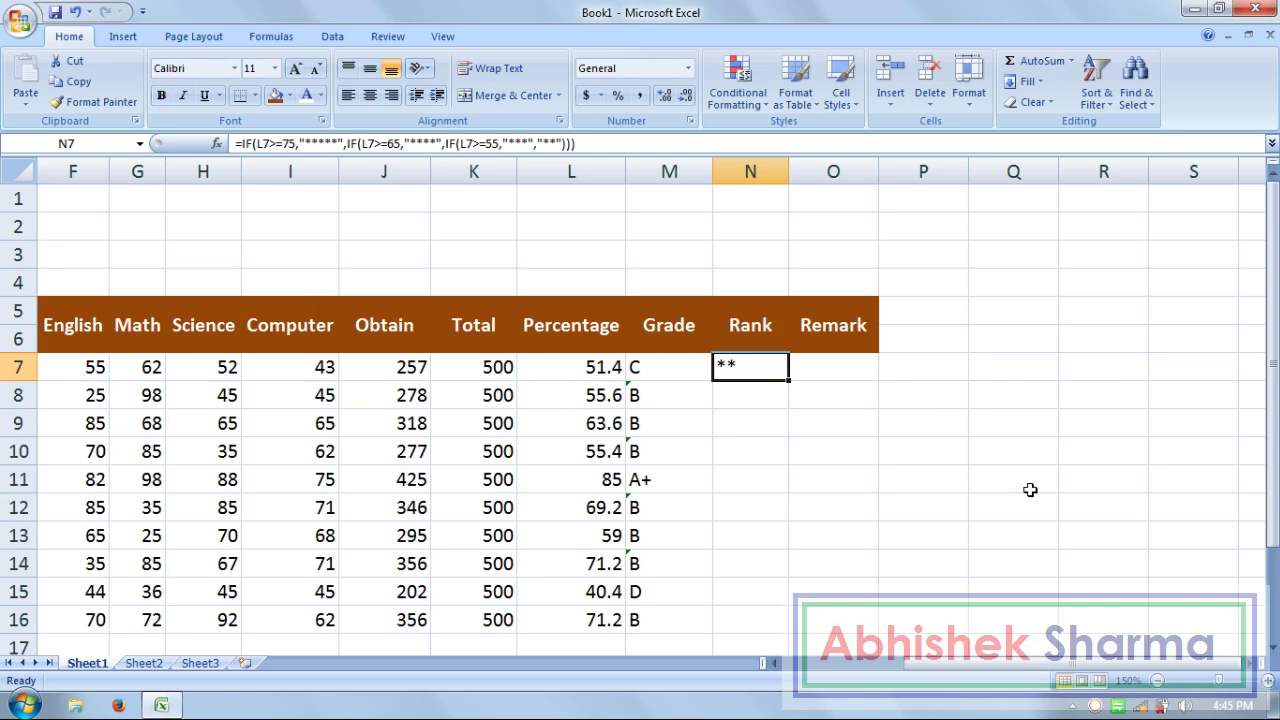
pyautogui.press('Down')
pyautogui.write('=')
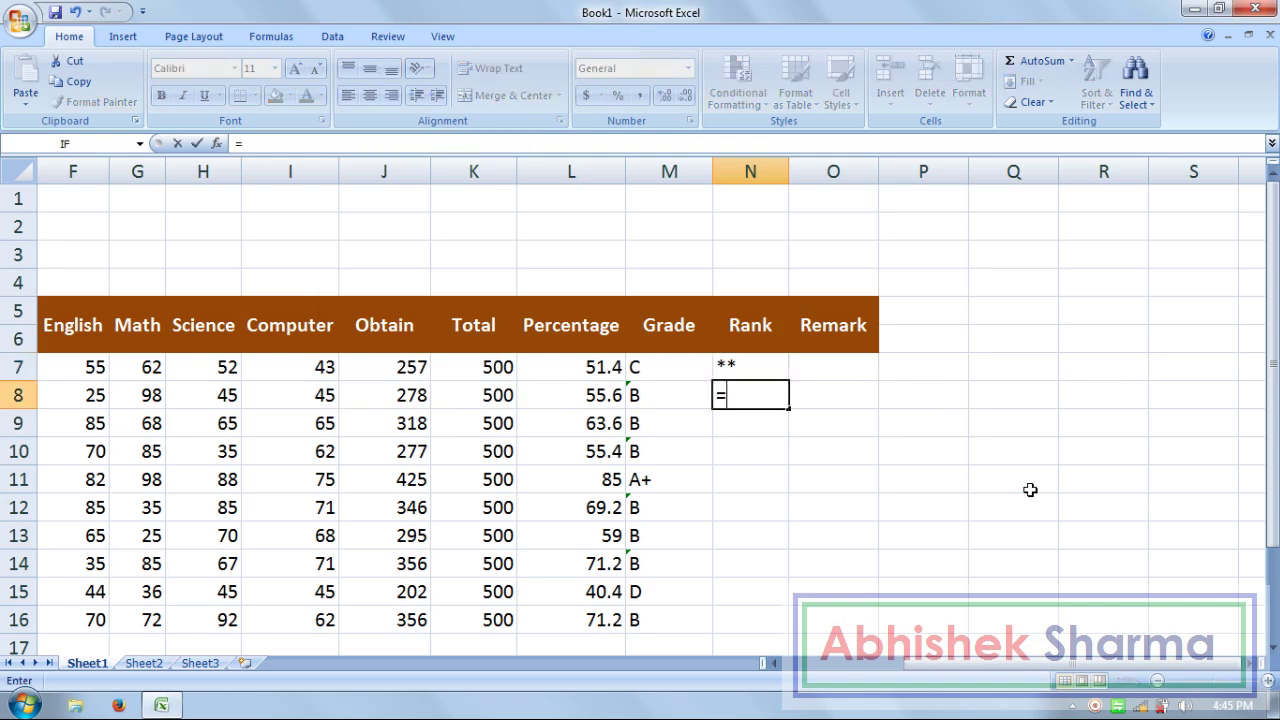
pyautogui.write('IF')
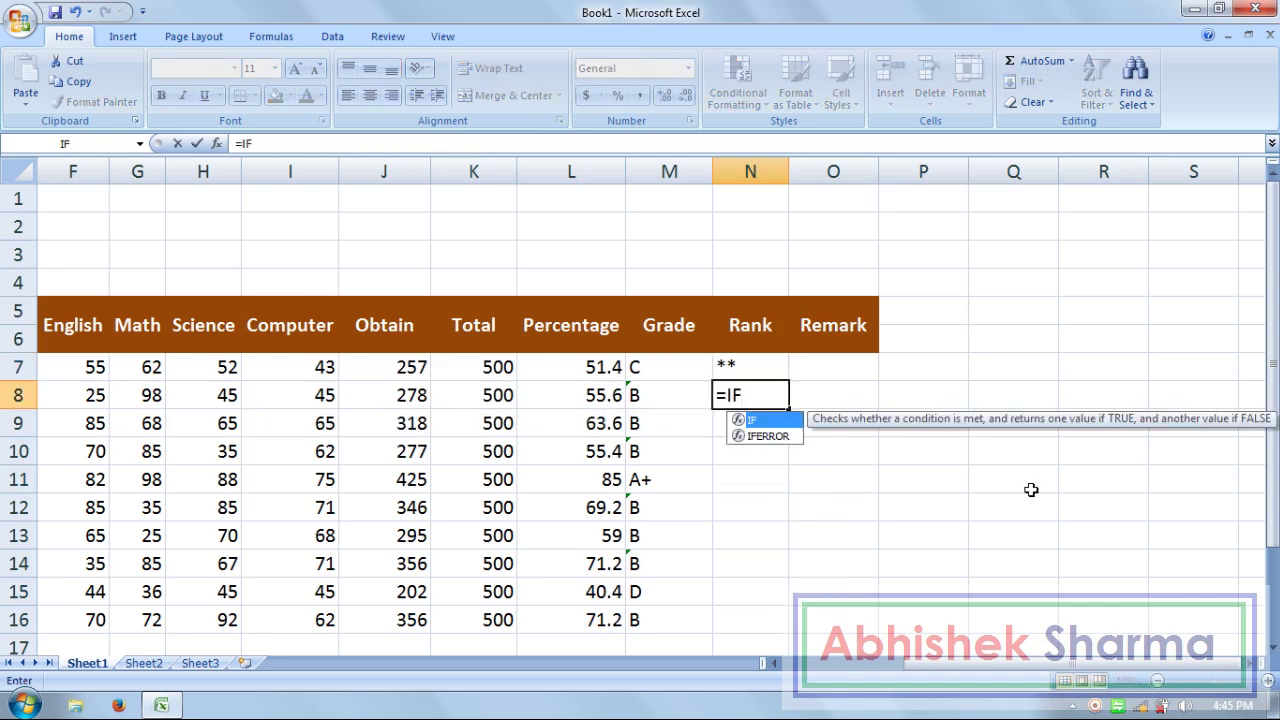
pyautogui.write('(')
pyautogui.press('Left')
pyautogui.press('Left')
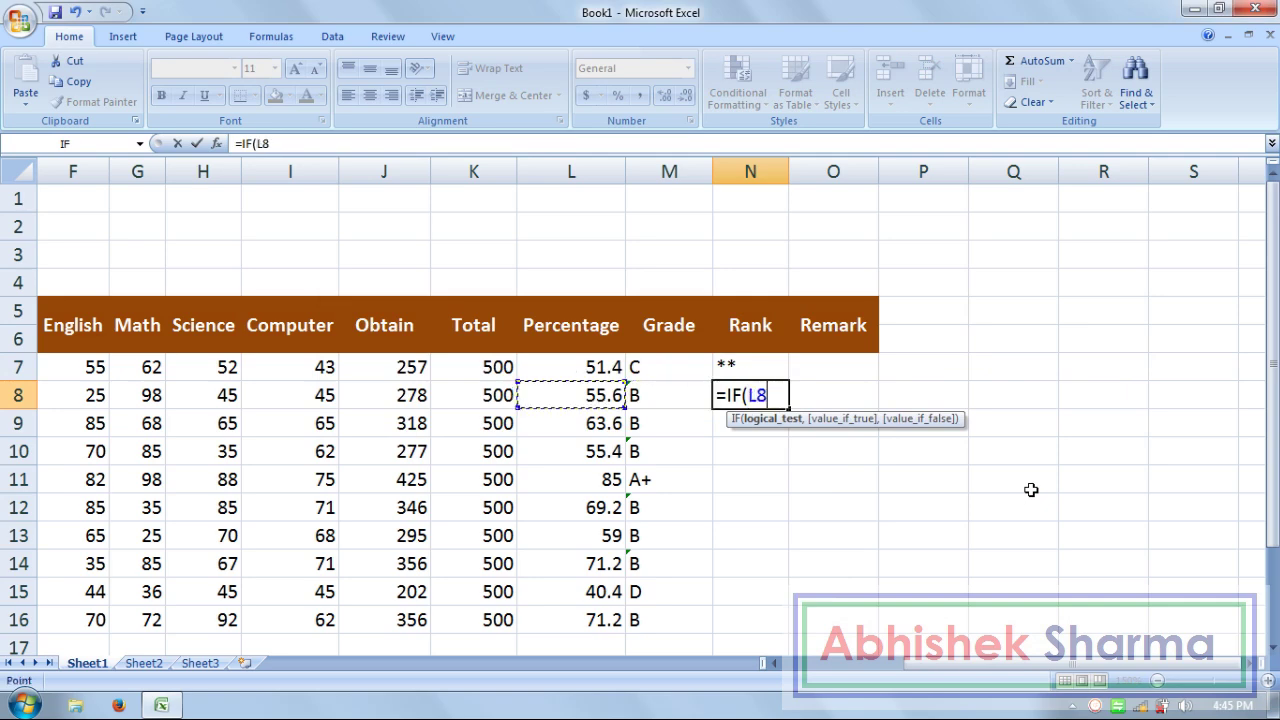
pyautogui.write('>=')
pyautogui.write('75')
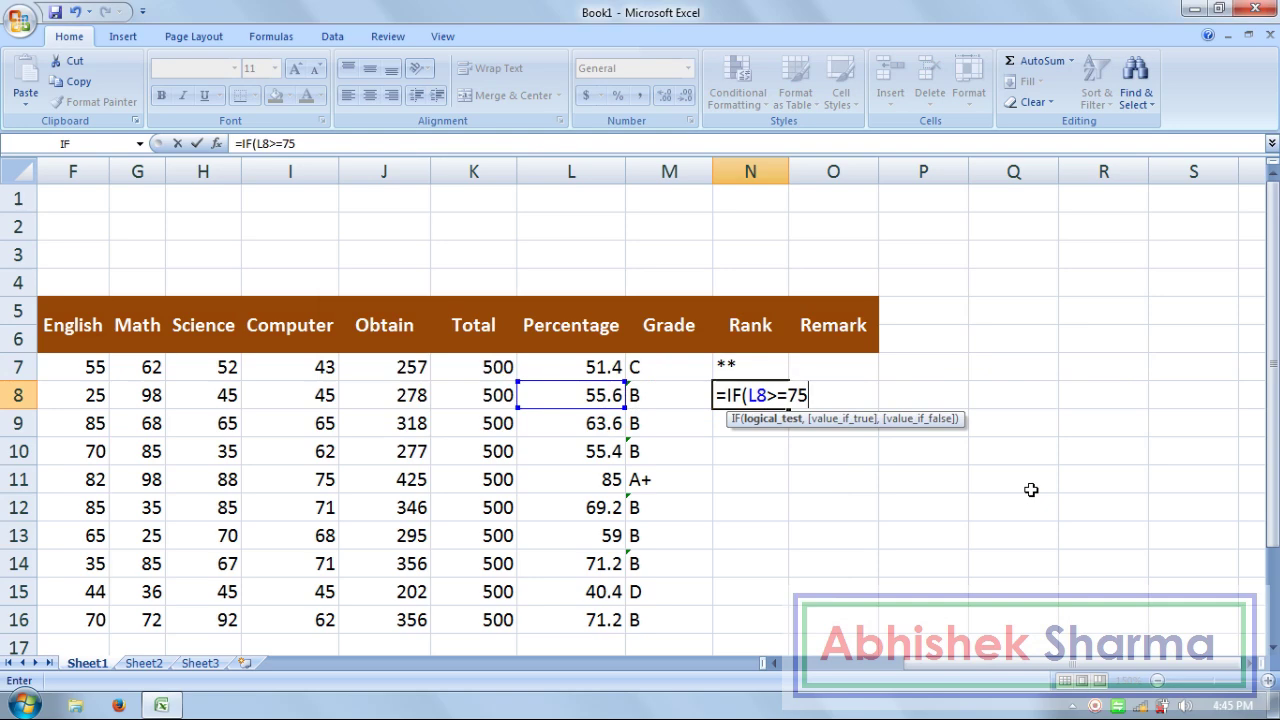
pyautogui.write(',"')
pyautogui.write('**')
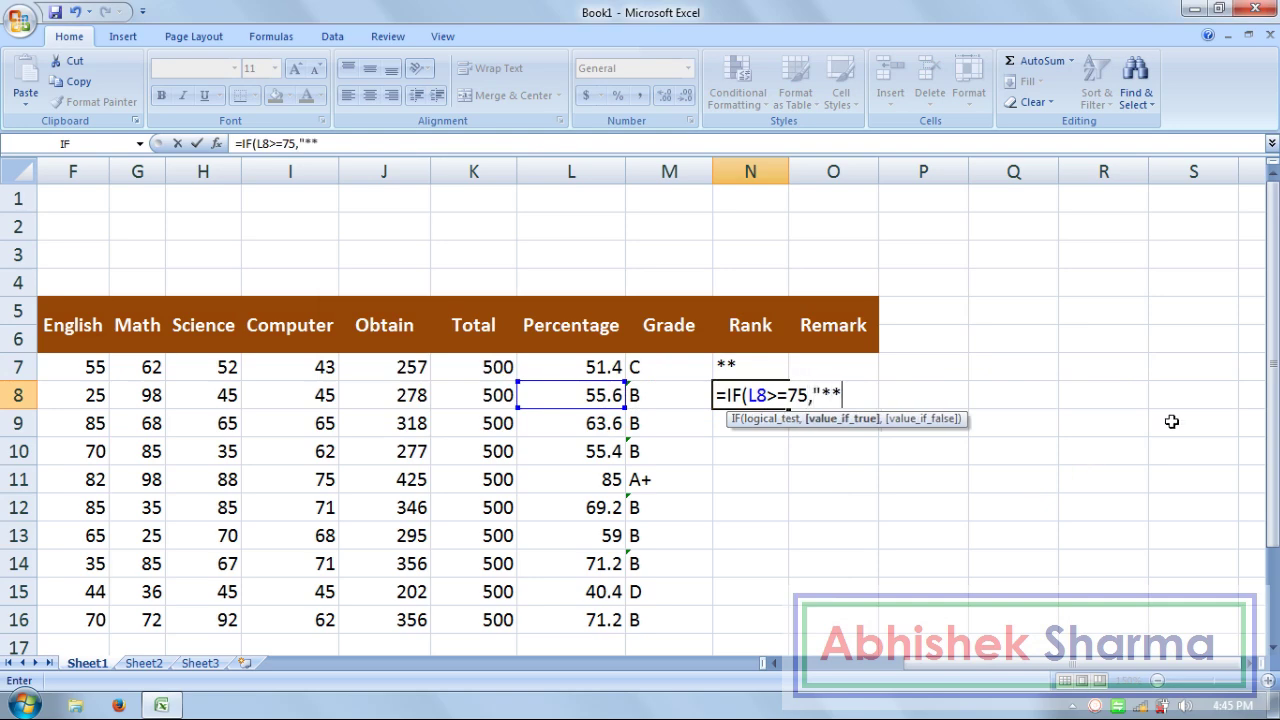
pyautogui.write('***')
pyautogui.write('",IF')
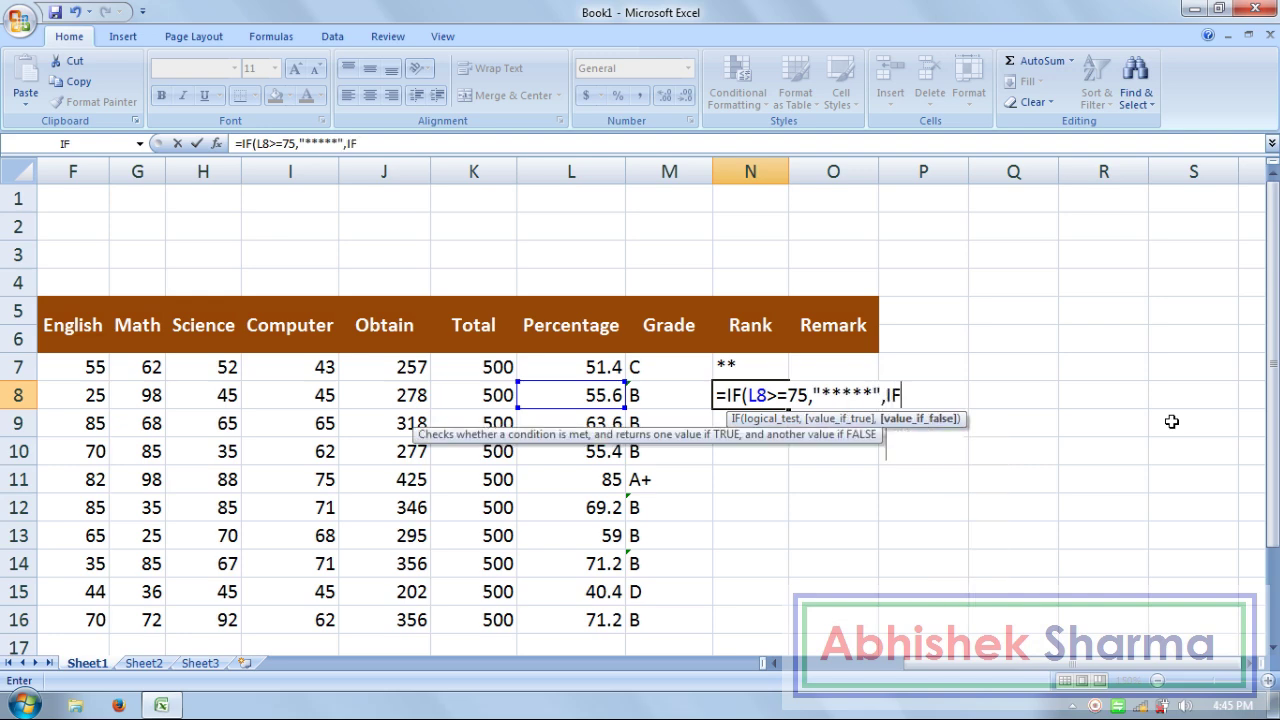
pyautogui.write('(')
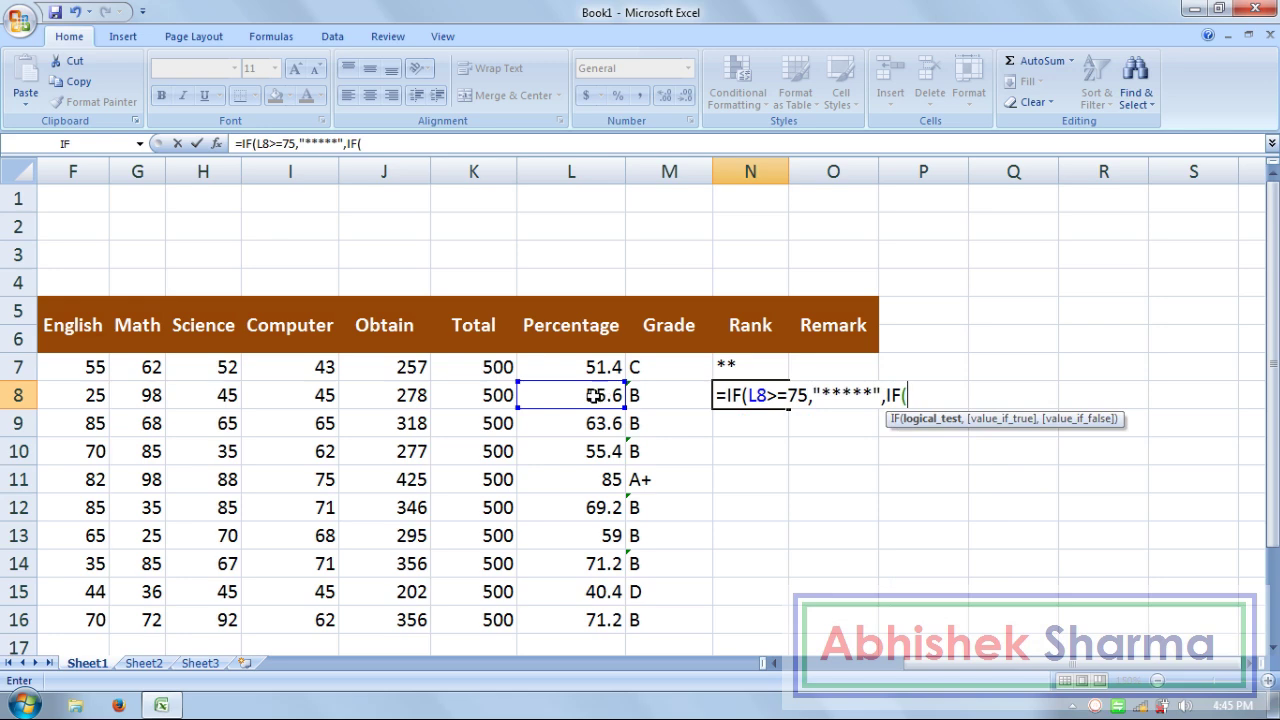
# Step: Add the 65 (****) and 55 (***) tests on L8 with ** as default
pyautogui.click(594, 396)
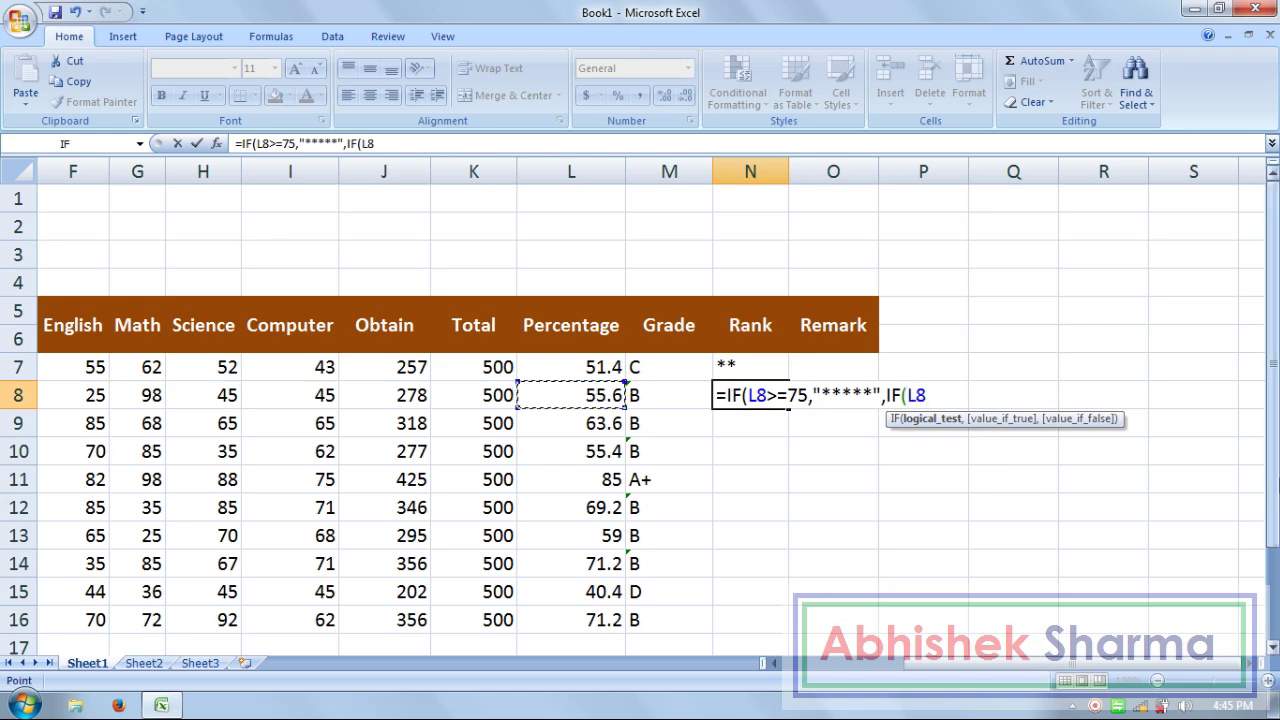
pyautogui.write('>=')
pyautogui.write('65')
pyautogui.write(',"')
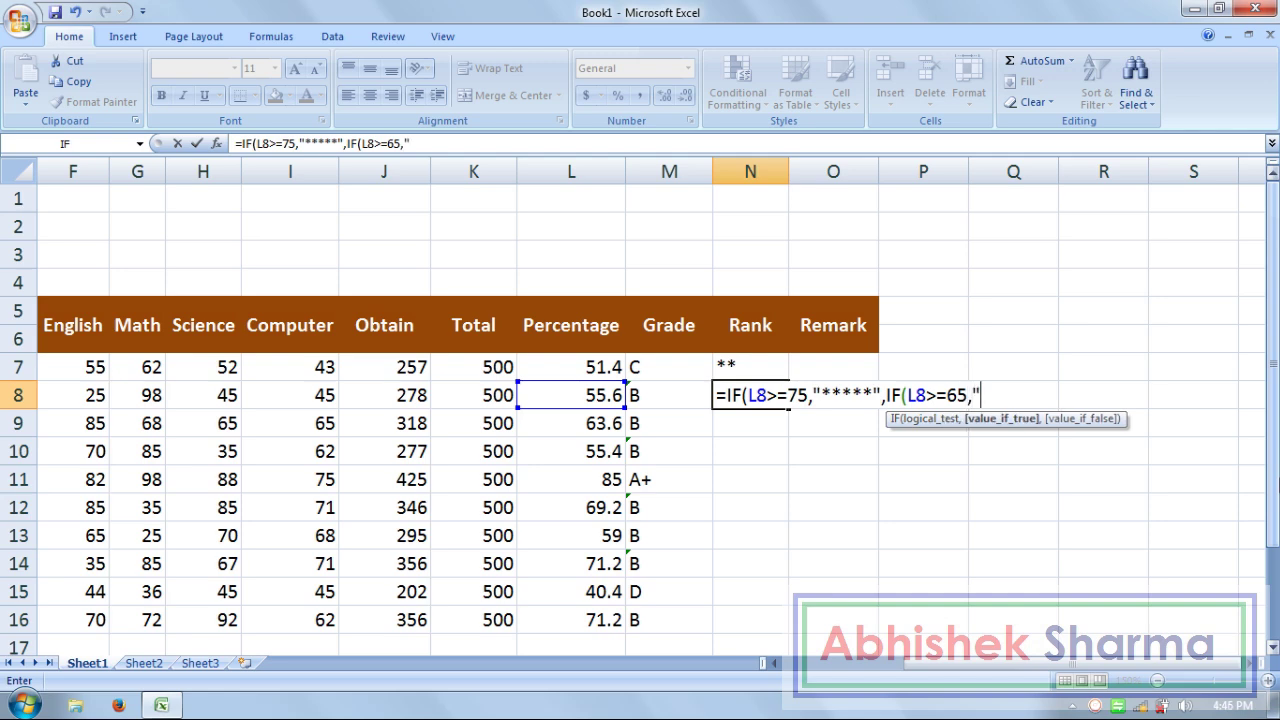
pyautogui.write('****"')
pyautogui.write(',')
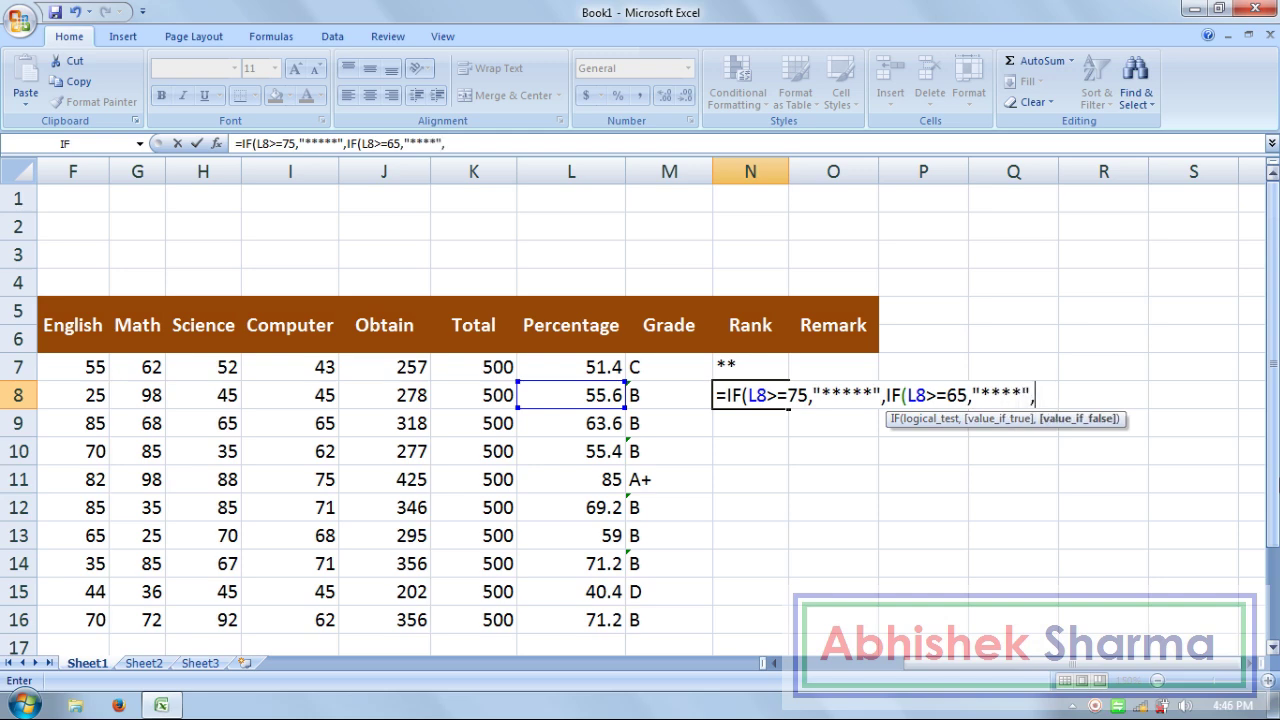
pyautogui.write('IF')
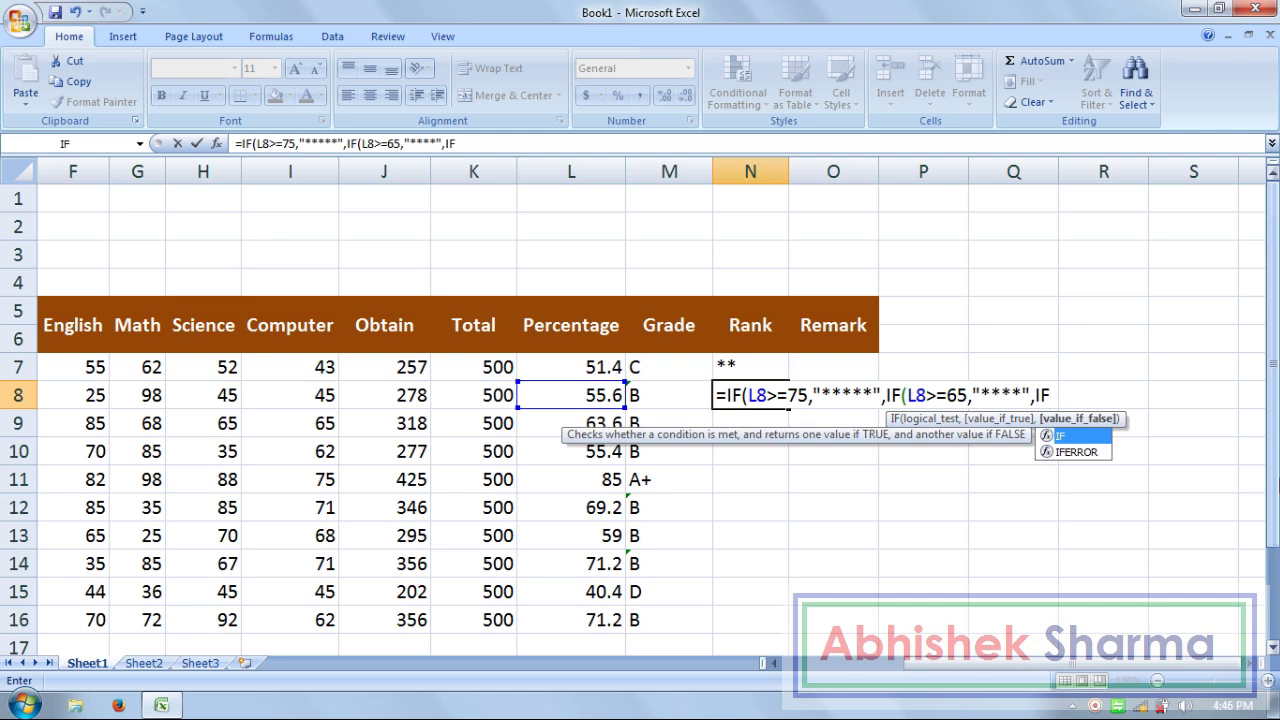
pyautogui.write('(')
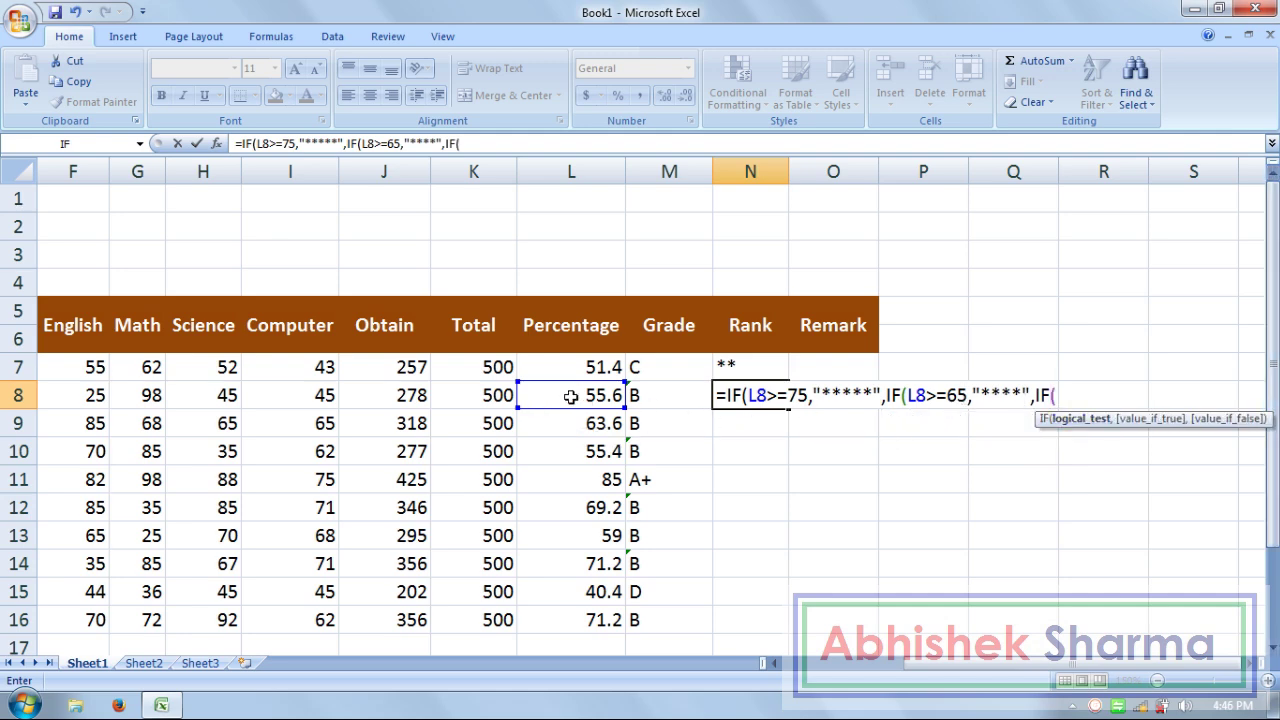
pyautogui.click(570, 397)
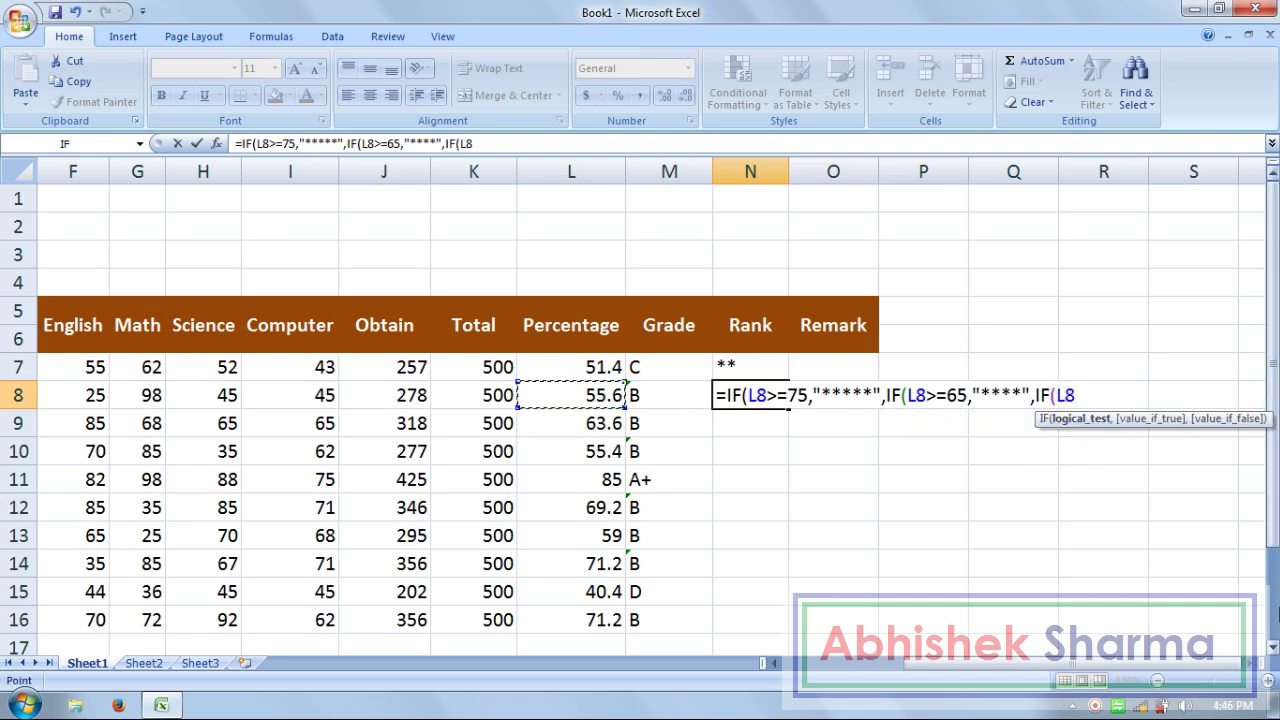
pyautogui.write('55')
pyautogui.press('BackSpace')
pyautogui.press('BackSpace')
pyautogui.write('>=')
pyautogui.write('55,')
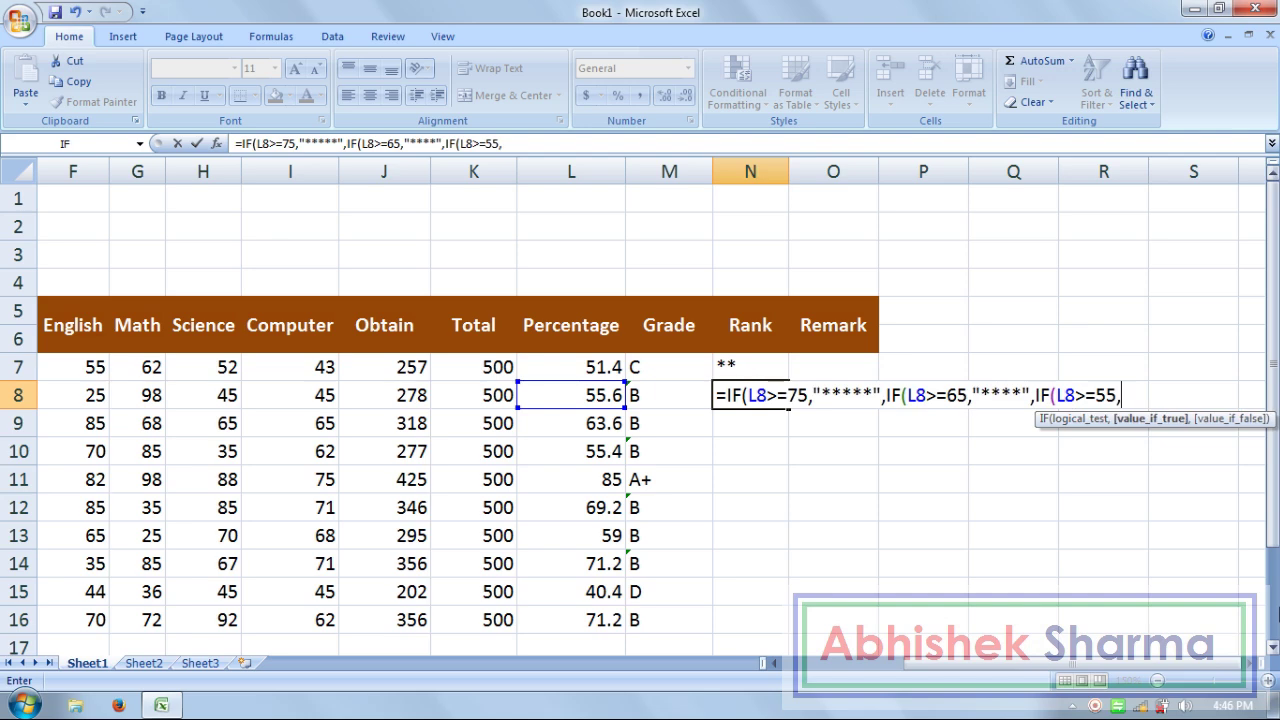
pyautogui.write('"')
pyautogui.write('***"')
pyautogui.write(',')
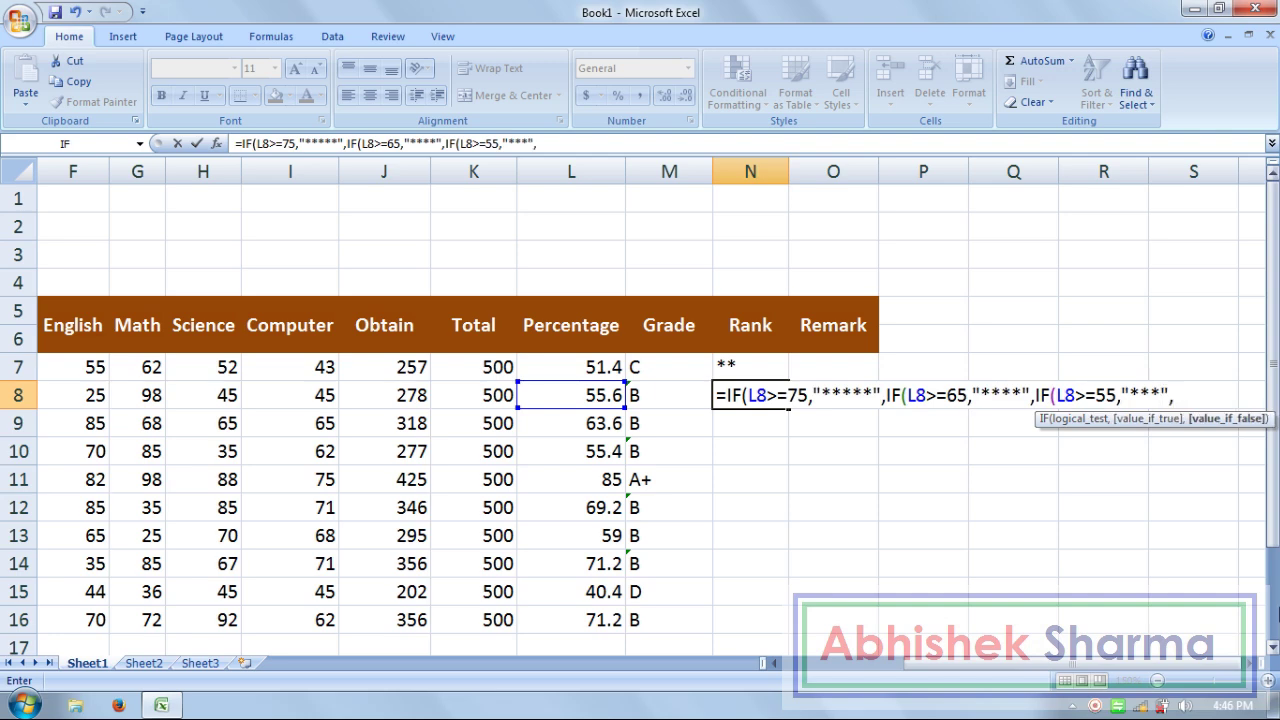
pyautogui.write('"**"')
pyautogui.write(')')
pyautogui.write('))')
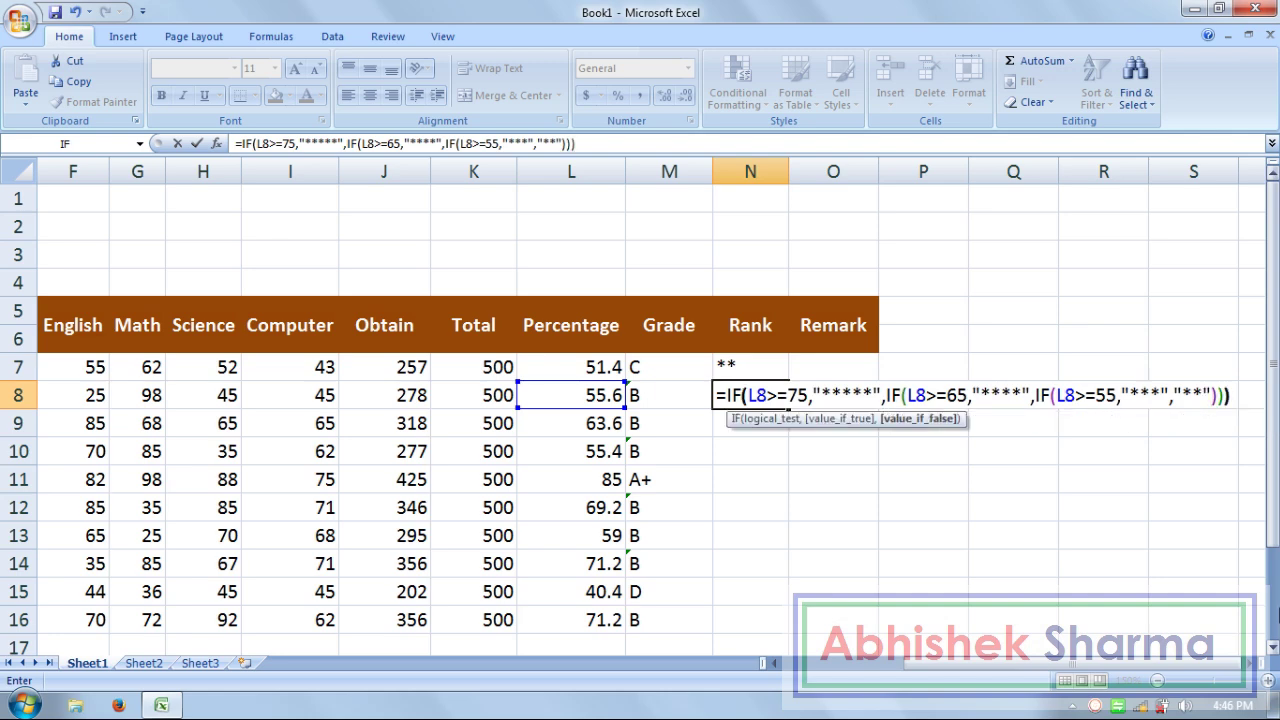
pyautogui.press('Return')
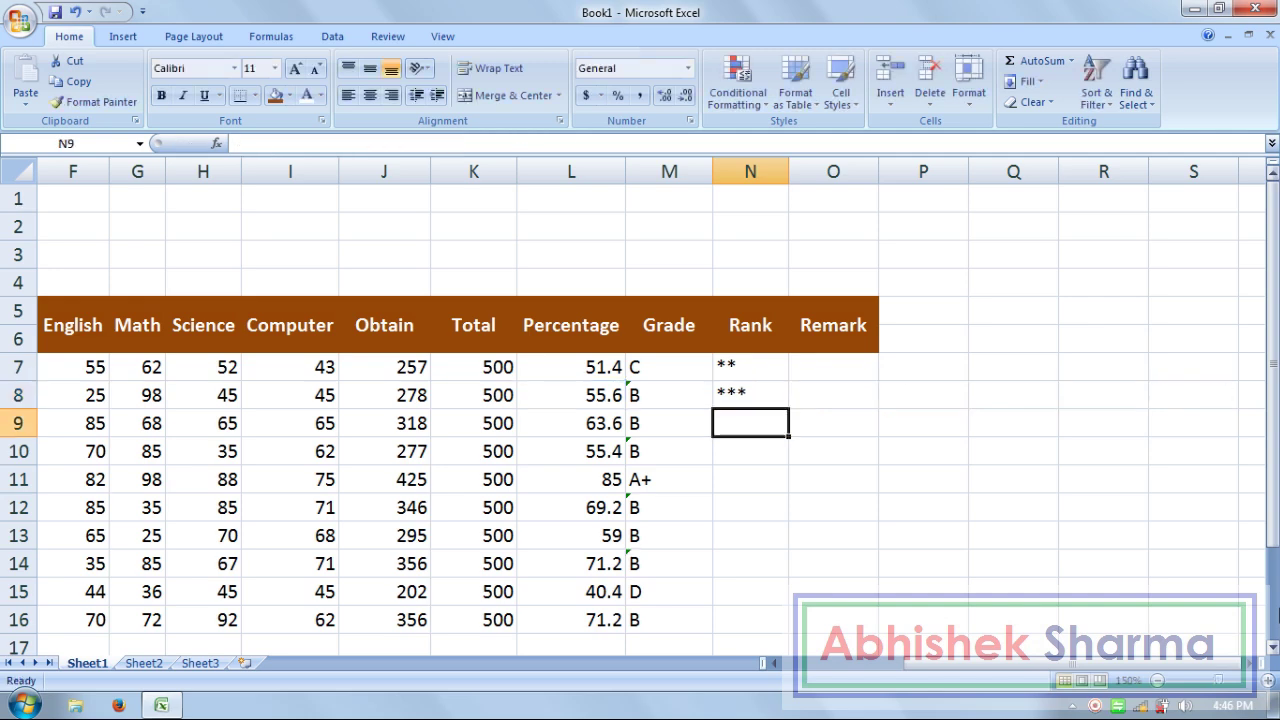
# Step: Fill the N7:N8 star-rank formulas down through N16 for all ten students
pyautogui.press('Up')
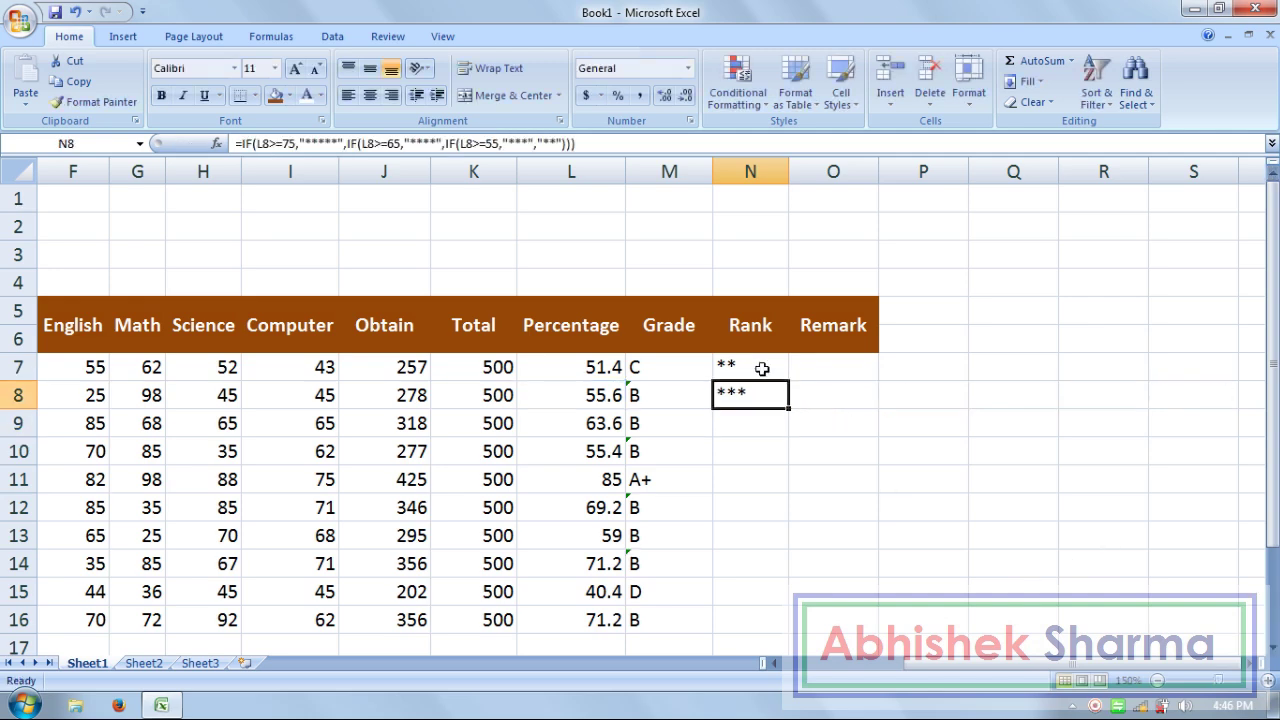
pyautogui.click(760, 368)
pyautogui.moveTo(764, 398); pyautogui.dragTo(766, 364)
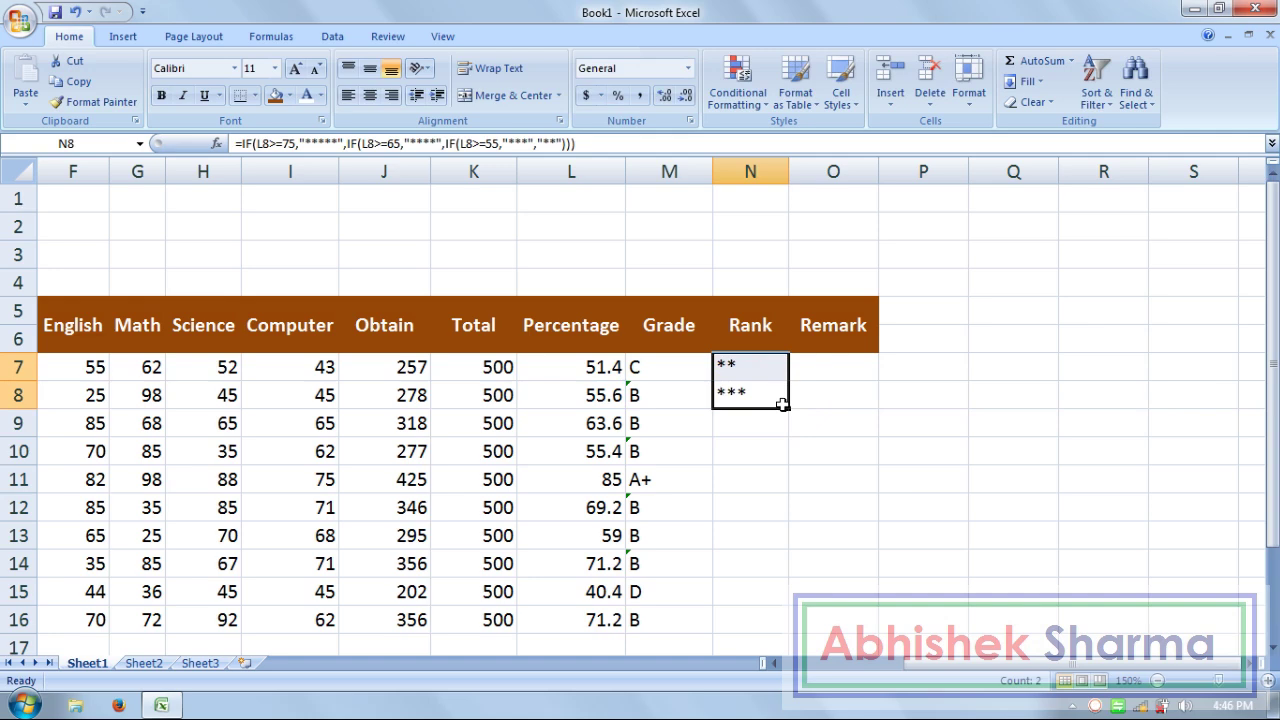
pyautogui.moveTo(790, 410); pyautogui.dragTo(791, 634)
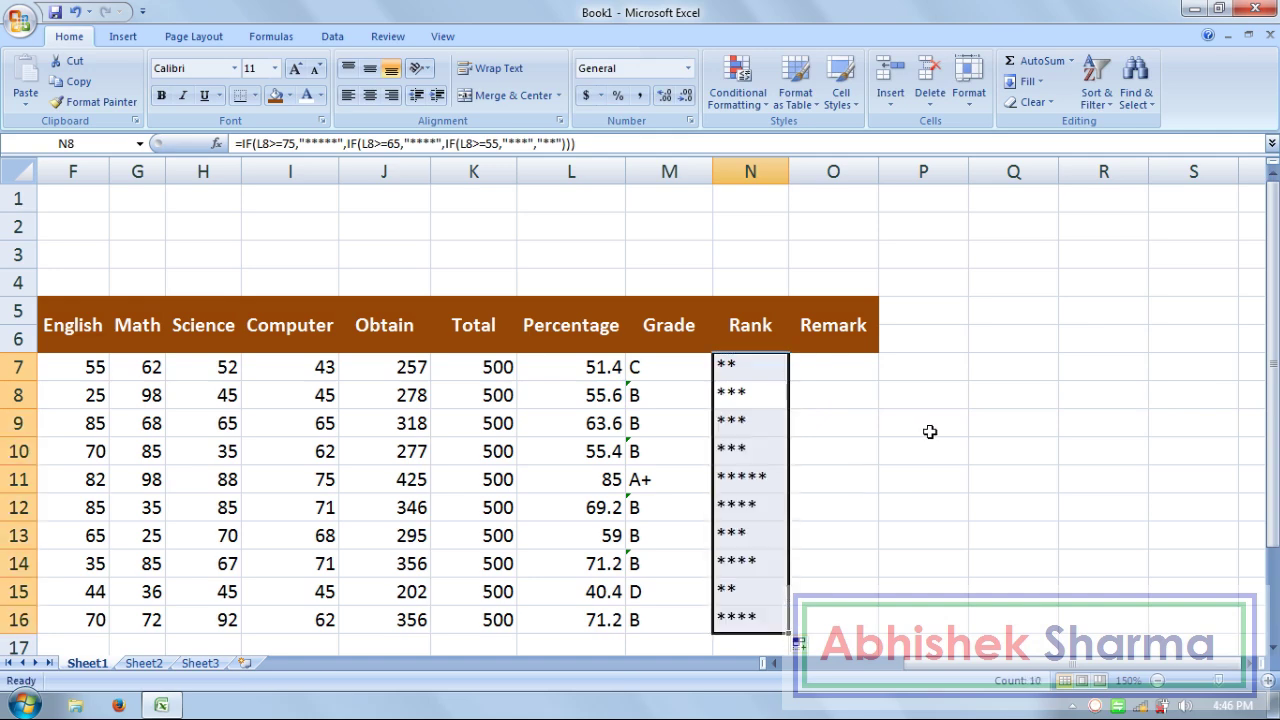
pyautogui.click(829, 369)
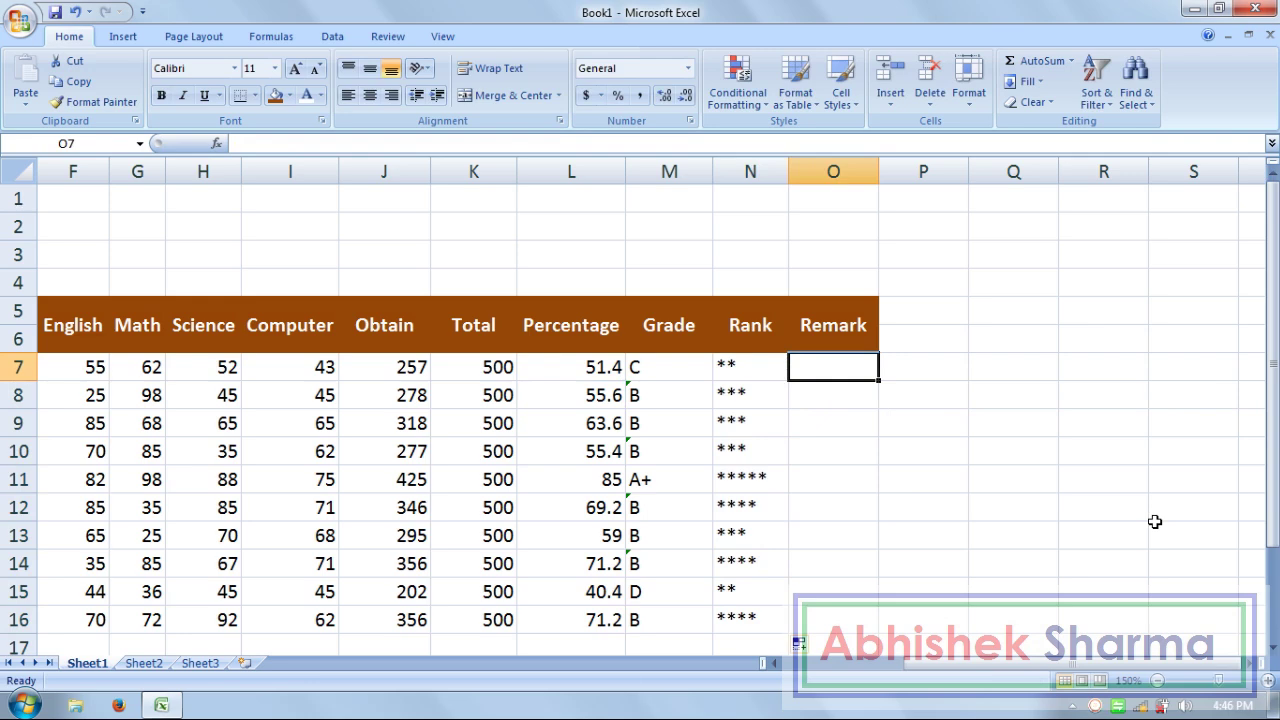
# Step: Enter =IF(M7="D","Fail","Pass") in O7, which shows Pass
pyautogui.write('=IF')
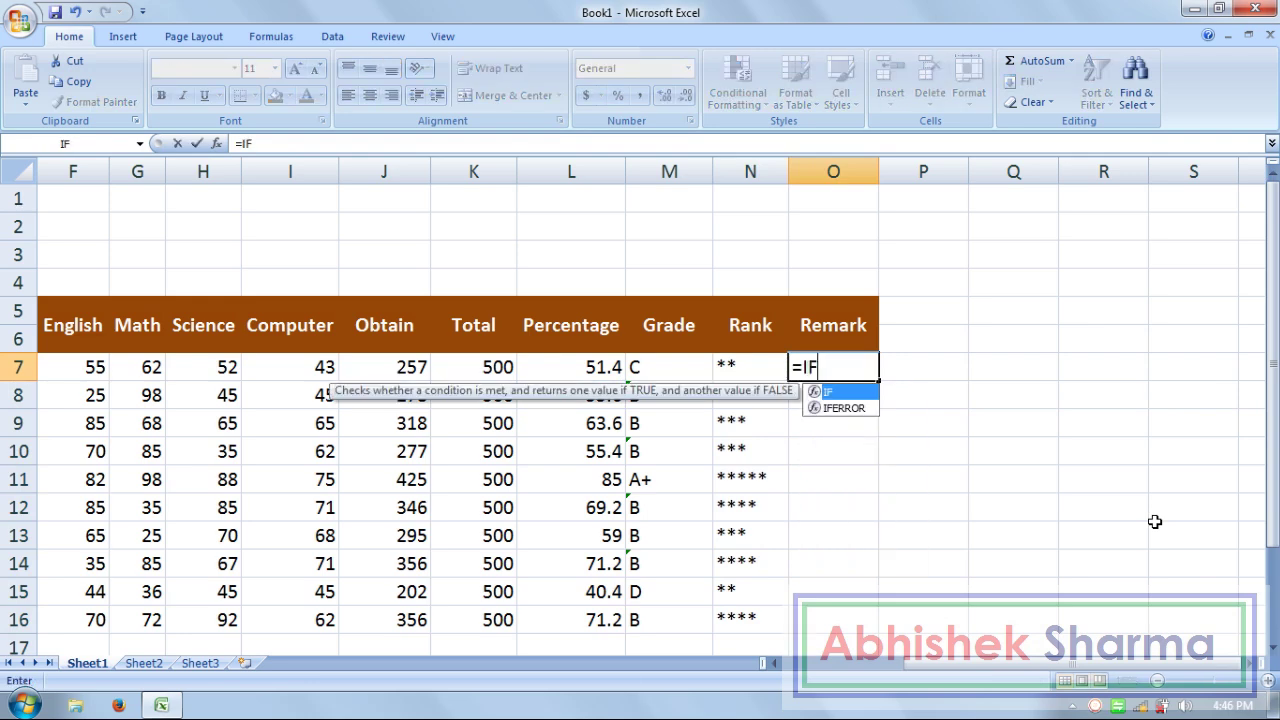
pyautogui.write('(')
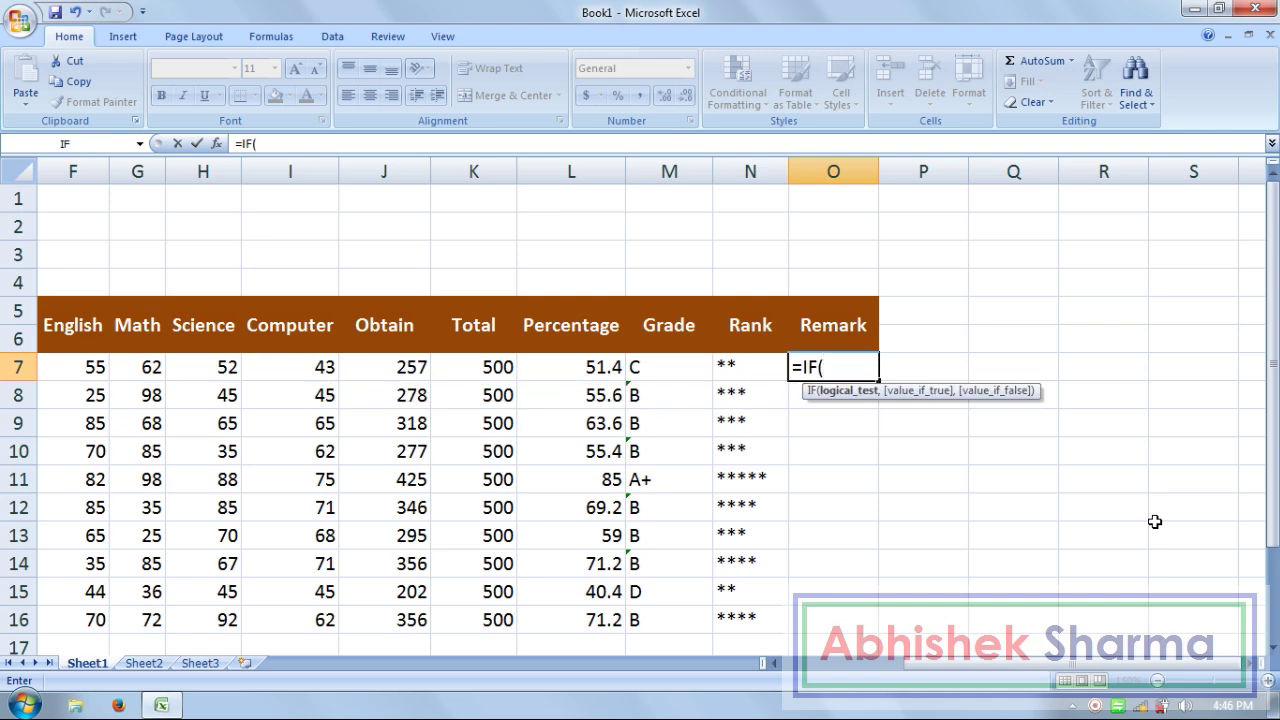
pyautogui.click(678, 366)
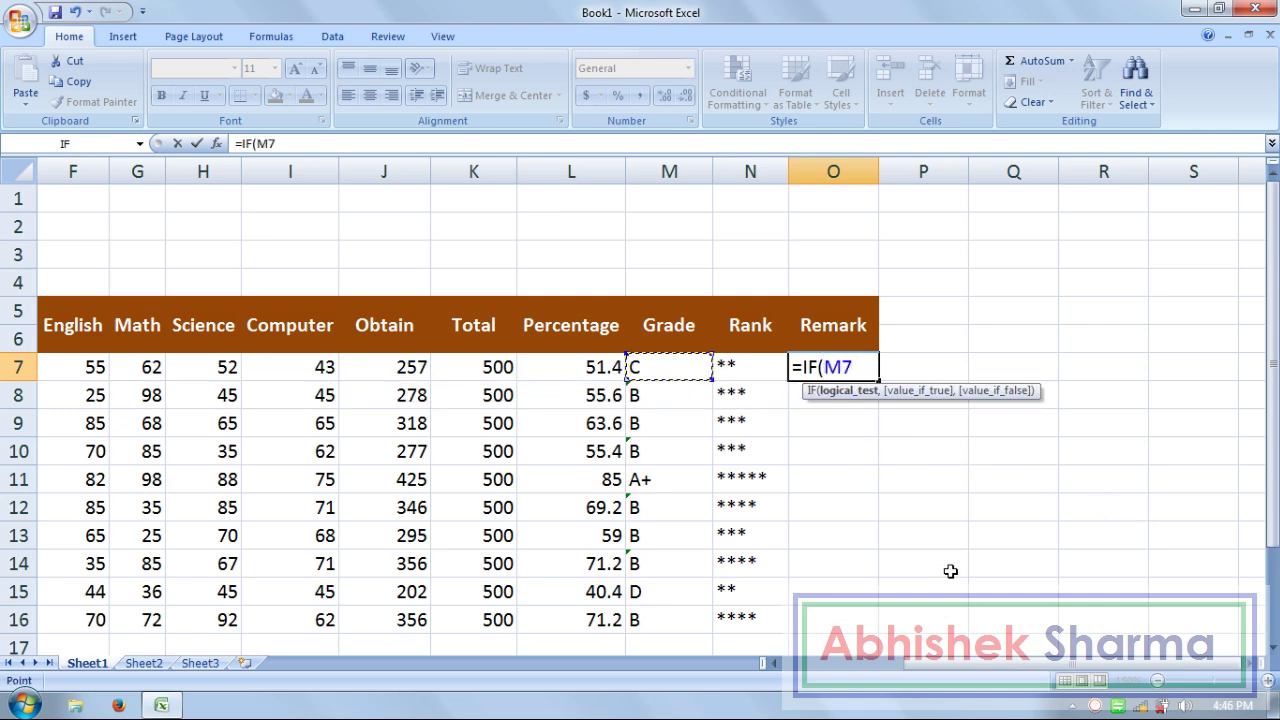
pyautogui.write('=')
pyautogui.write('"D')
pyautogui.write('",')
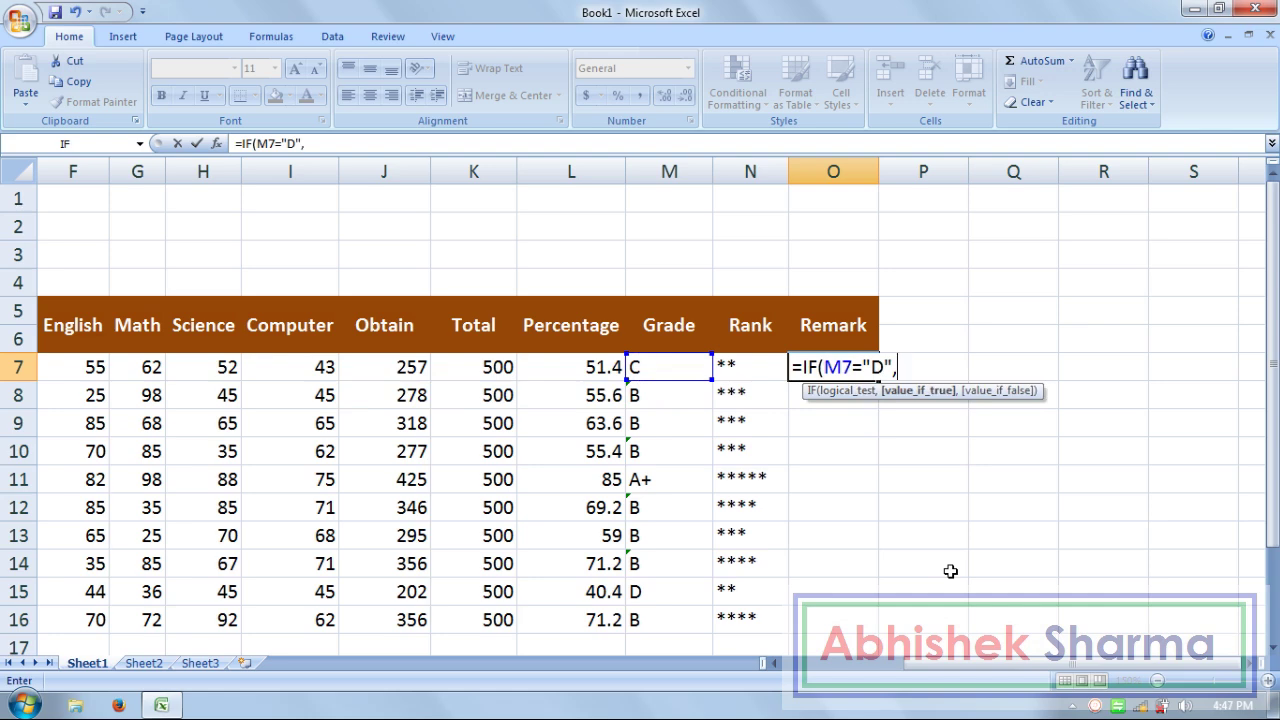
pyautogui.write('"FAI')
pyautogui.write('L"')
pyautogui.press('BackSpace')
pyautogui.press('BackSpace')
pyautogui.press('BackSpace')
pyautogui.write('ail')
pyautogui.write(',')
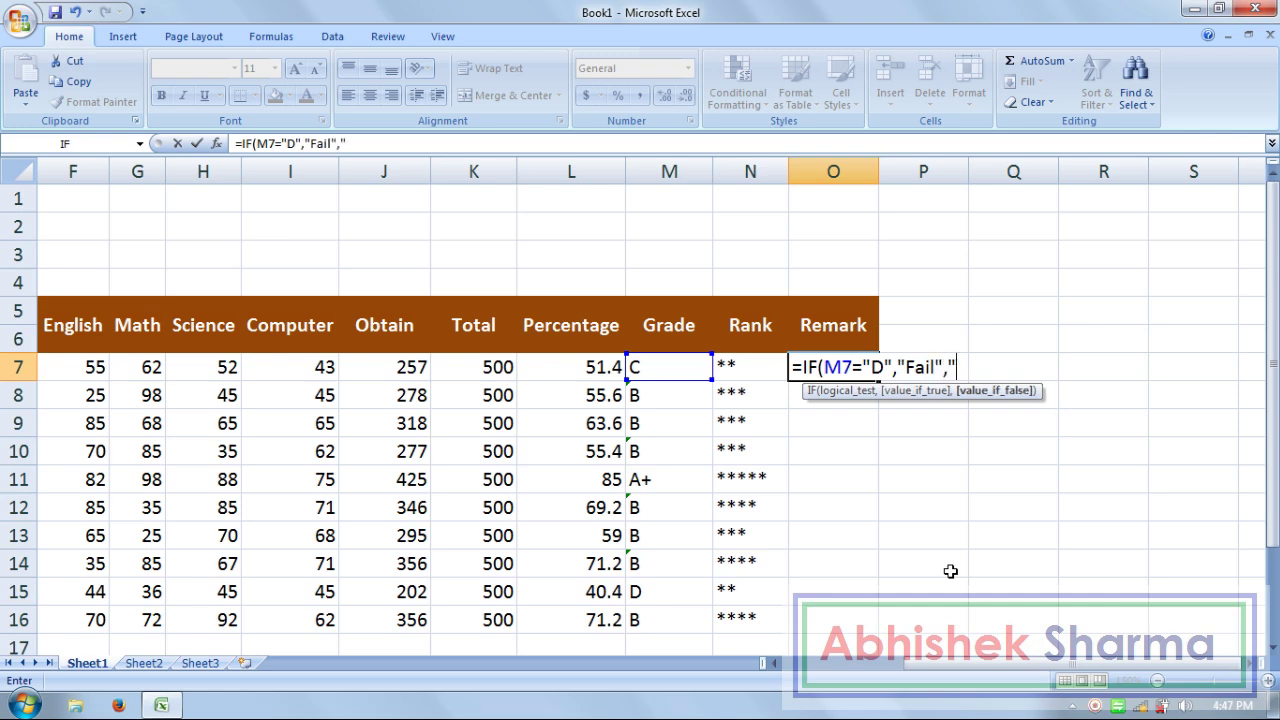
pyautogui.write('Pass')
pyautogui.write('")')
pyautogui.press('Return')
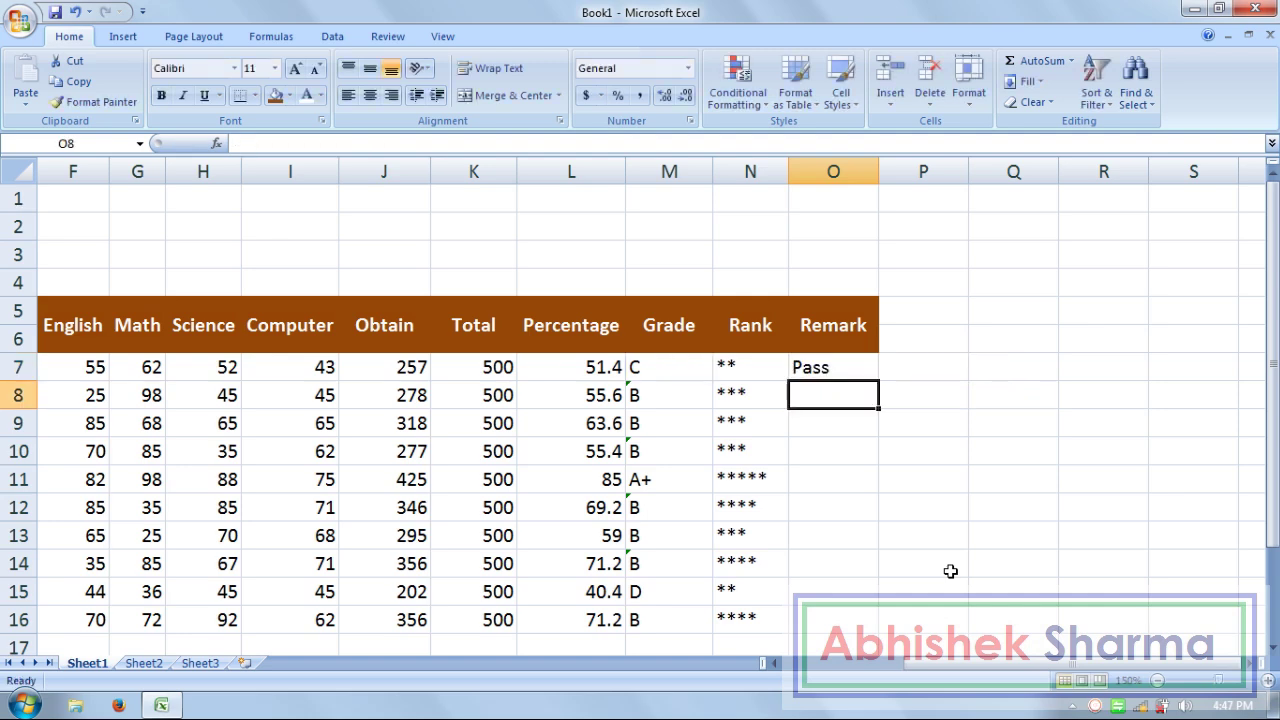
pyautogui.click(849, 367)
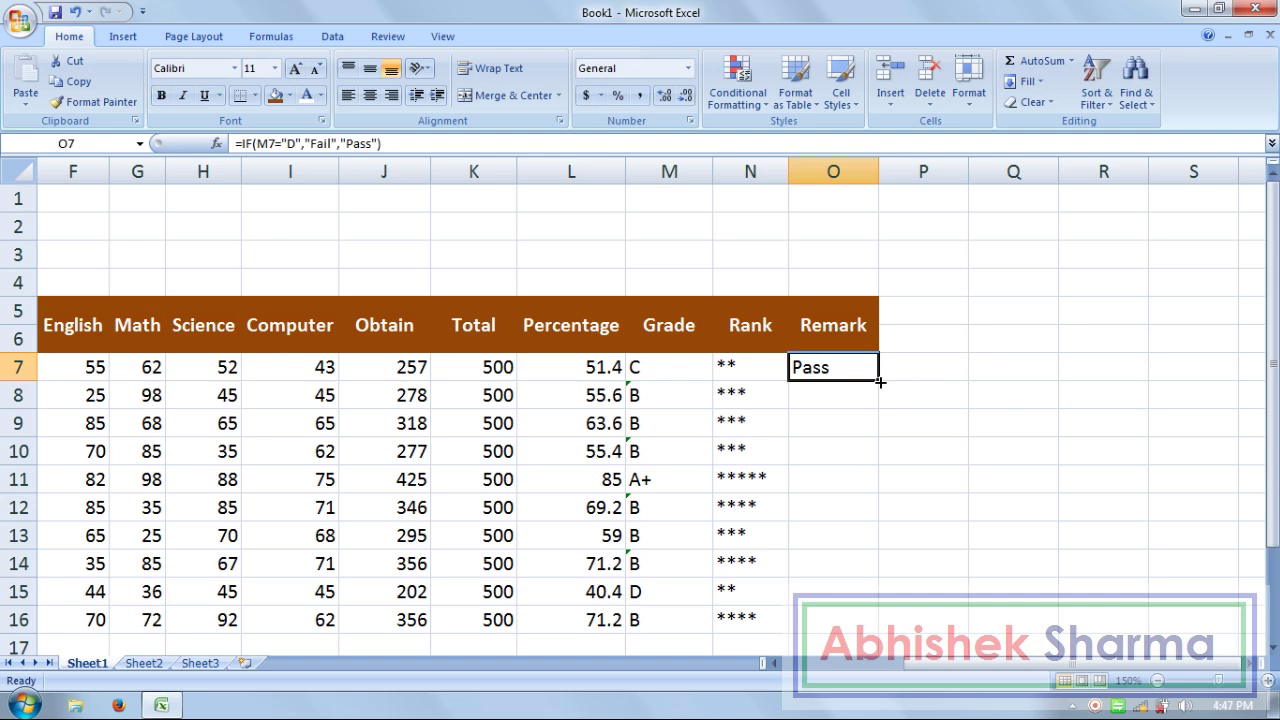
# Step: Enter =IF(M8="D","Fail","Pass") in O8 for the B-grade student
pyautogui.click(866, 390)
pyautogui.write('=')
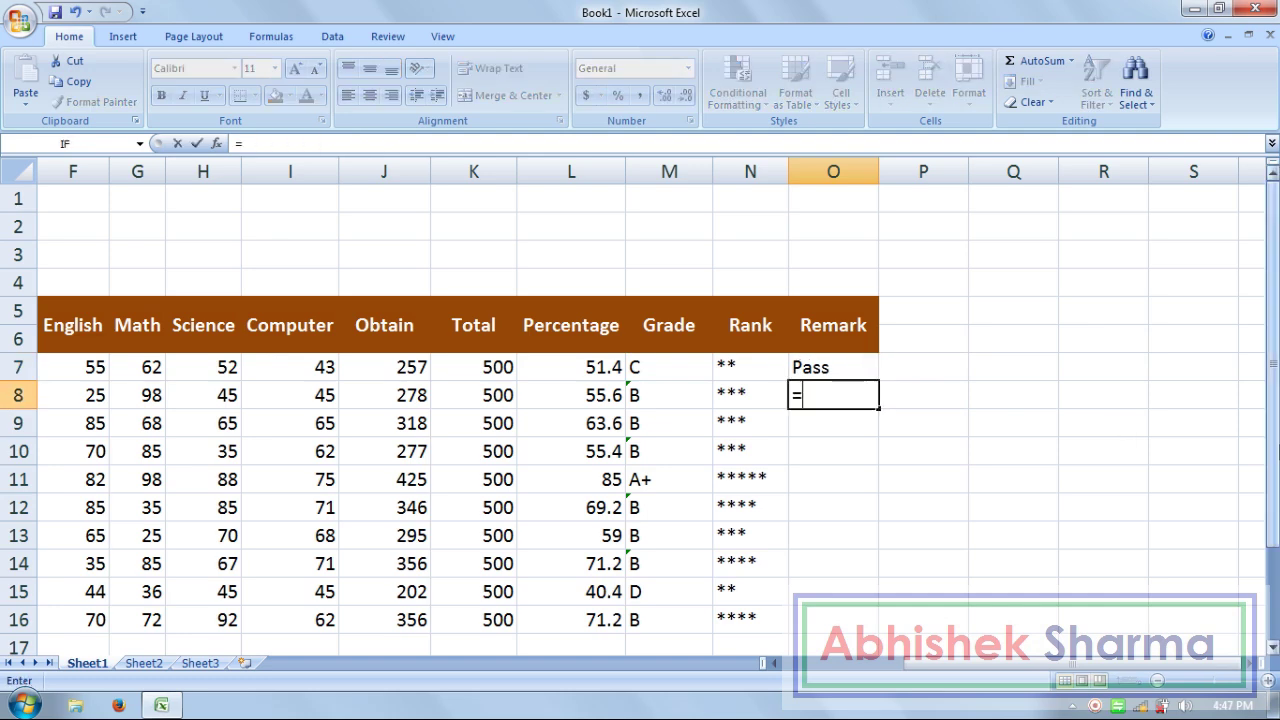
pyautogui.write('if')
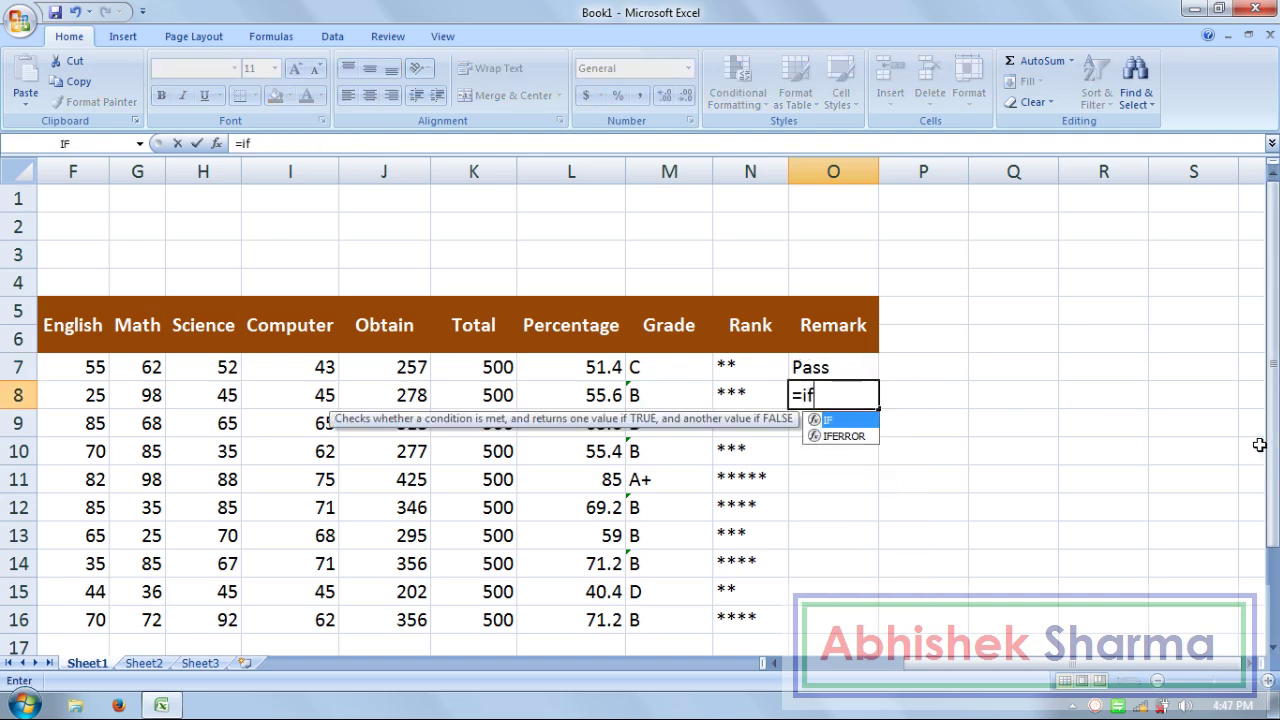
pyautogui.write('(')
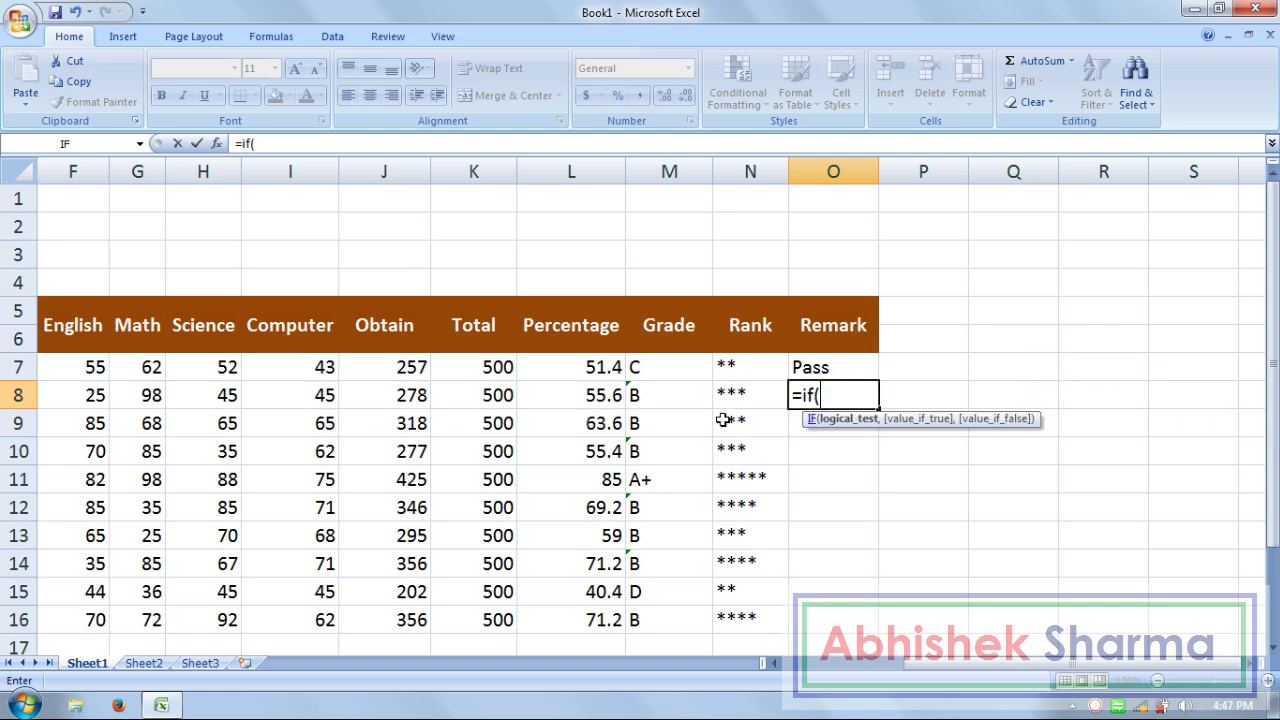
pyautogui.click(705, 392)
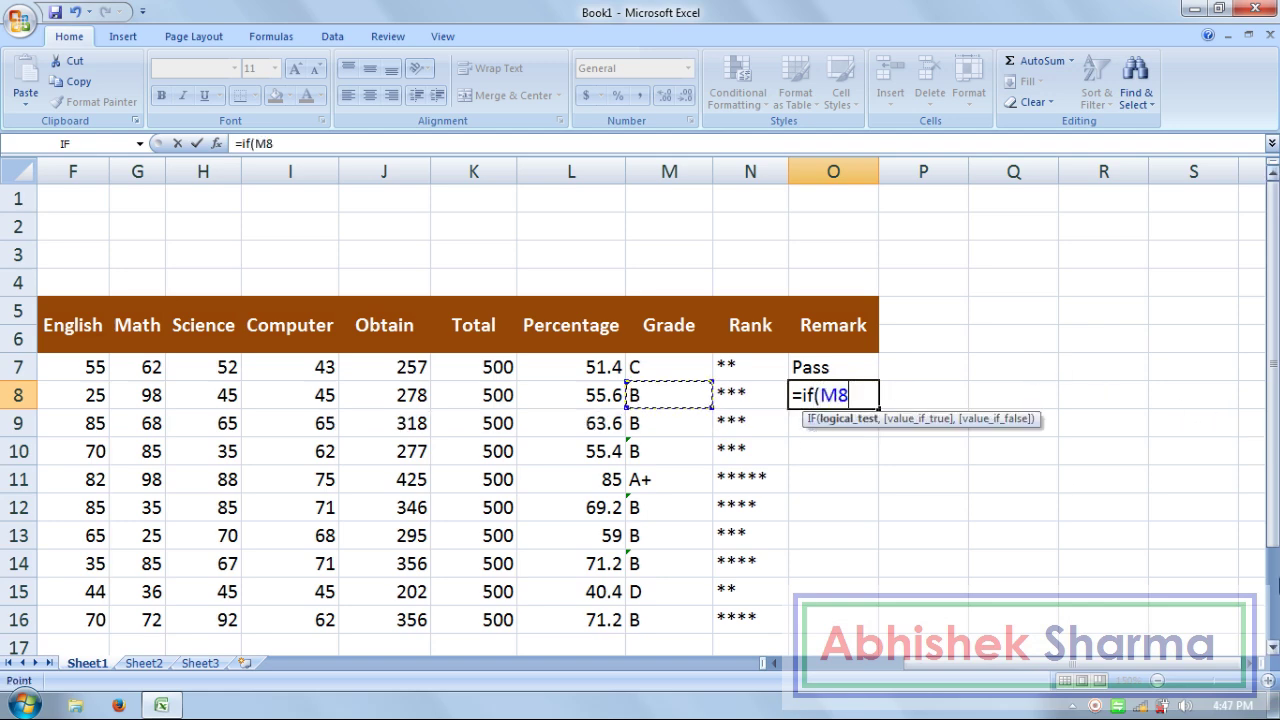
pyautogui.write('=')
pyautogui.write('"d')
pyautogui.press('BackSpace')
pyautogui.write('D"')
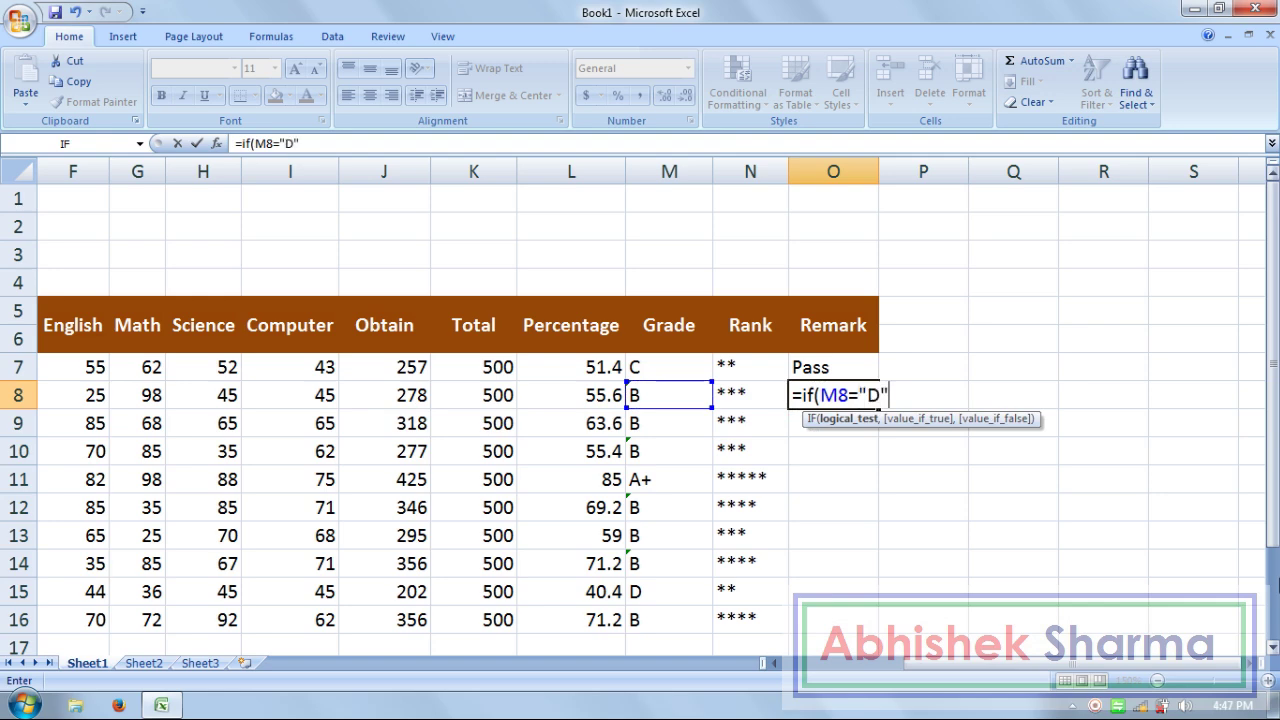
pyautogui.write(',')
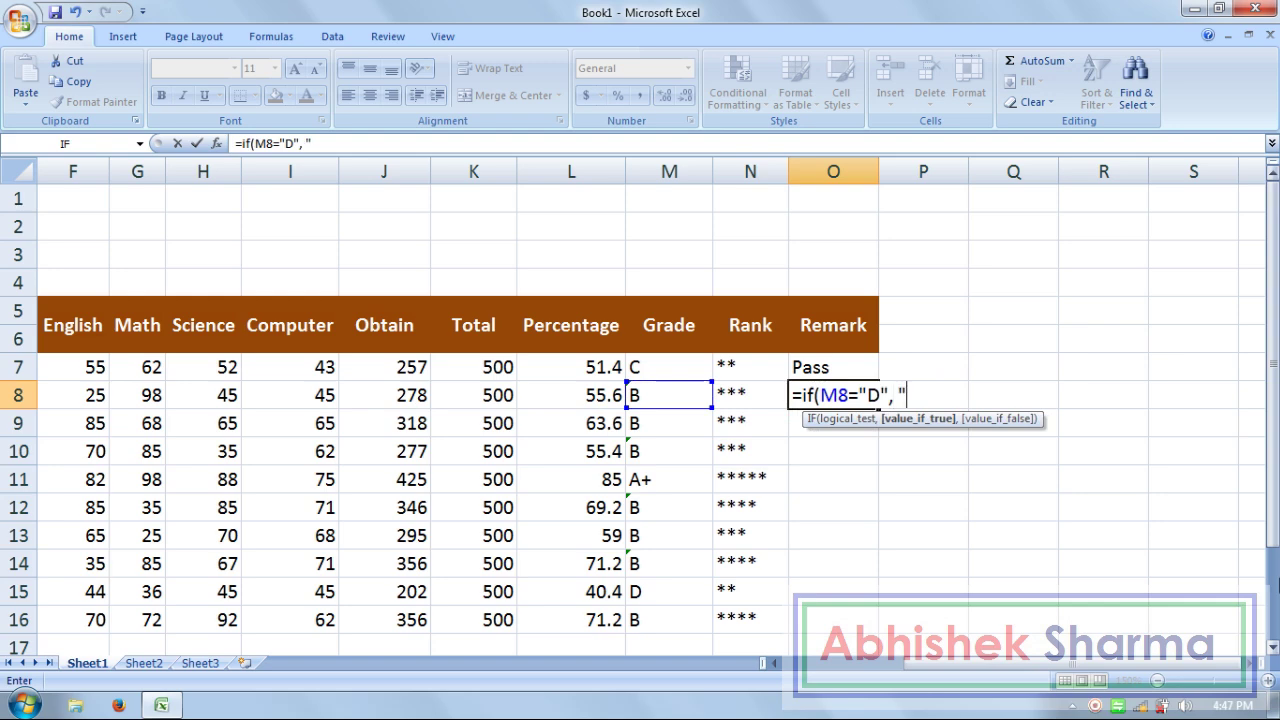
pyautogui.press('BackSpace')
pyautogui.press('BackSpace')
pyautogui.write('"')
pyautogui.write('Fai')
pyautogui.write('l",')
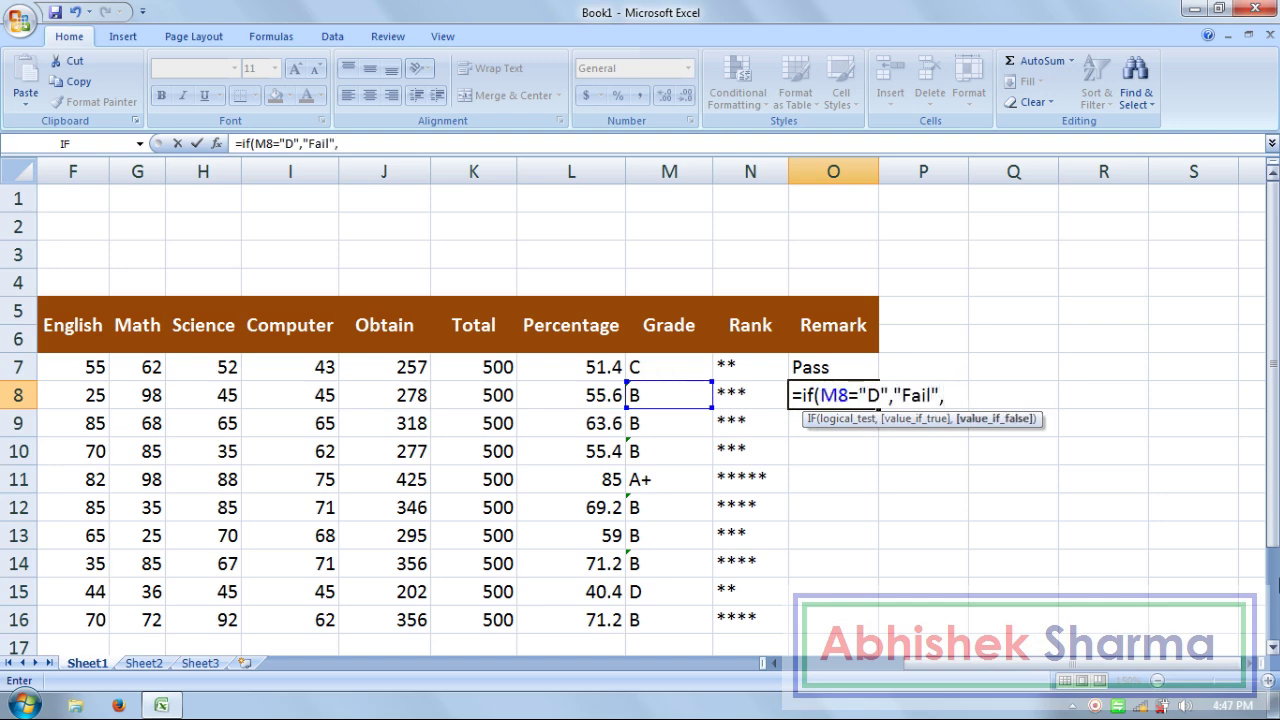
pyautogui.write('"Pass"')
pyautogui.write(')')
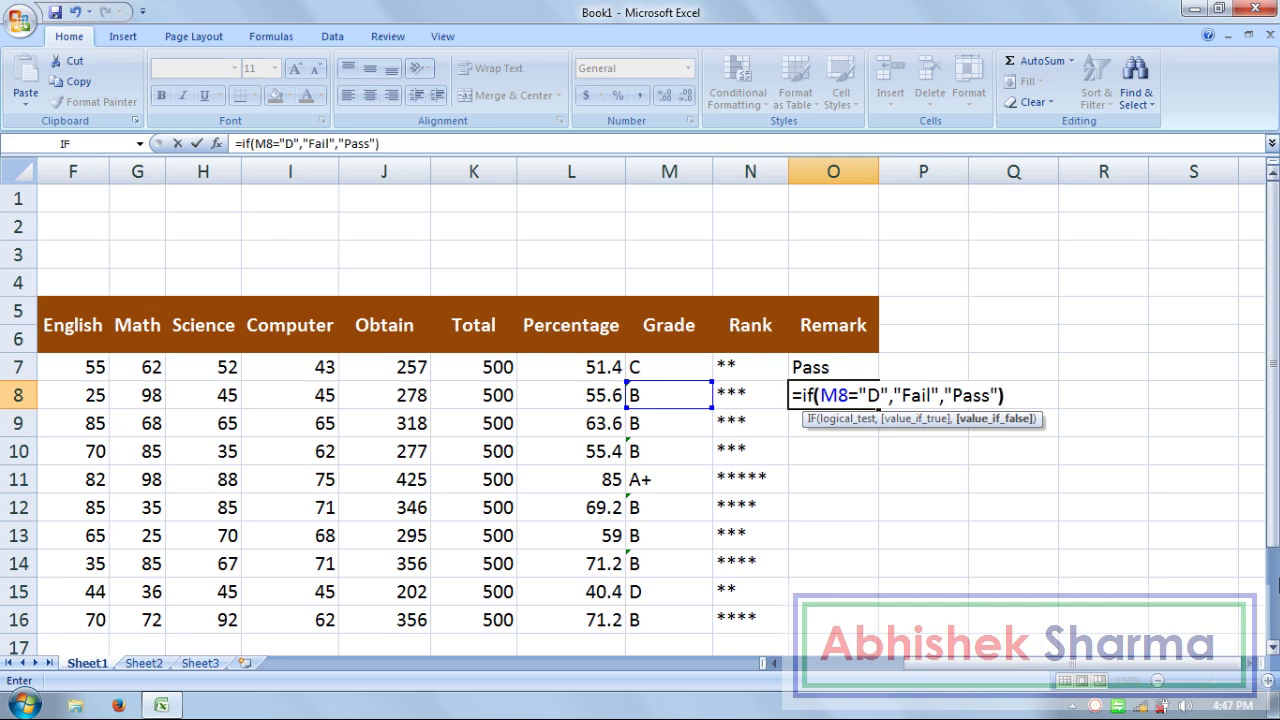
pyautogui.press('Return')
pyautogui.press('Up')
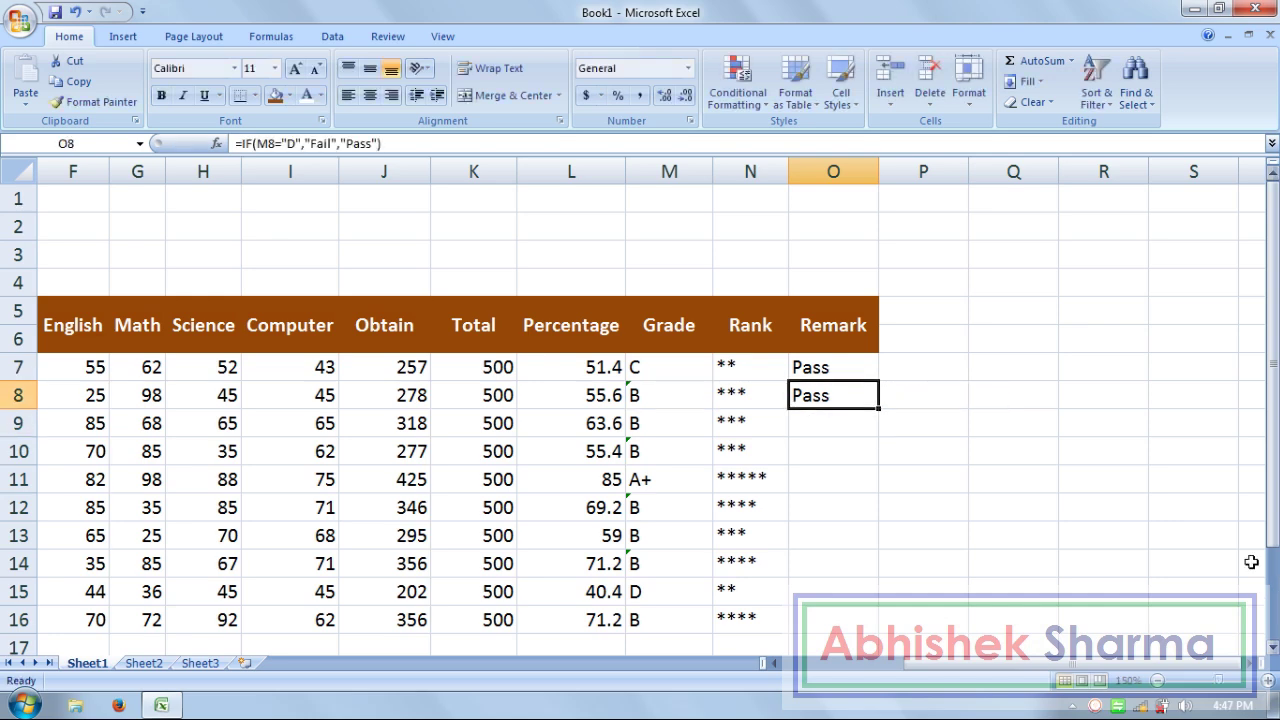
# Step: Fill the O7:O8 remark formulas down to O16, then select the whole table
pyautogui.moveTo(784, 367)
pyautogui.mouseDown()
pyautogui.moveTo(817, 397)
pyautogui.moveTo(871, 623)
pyautogui.mouseUp()
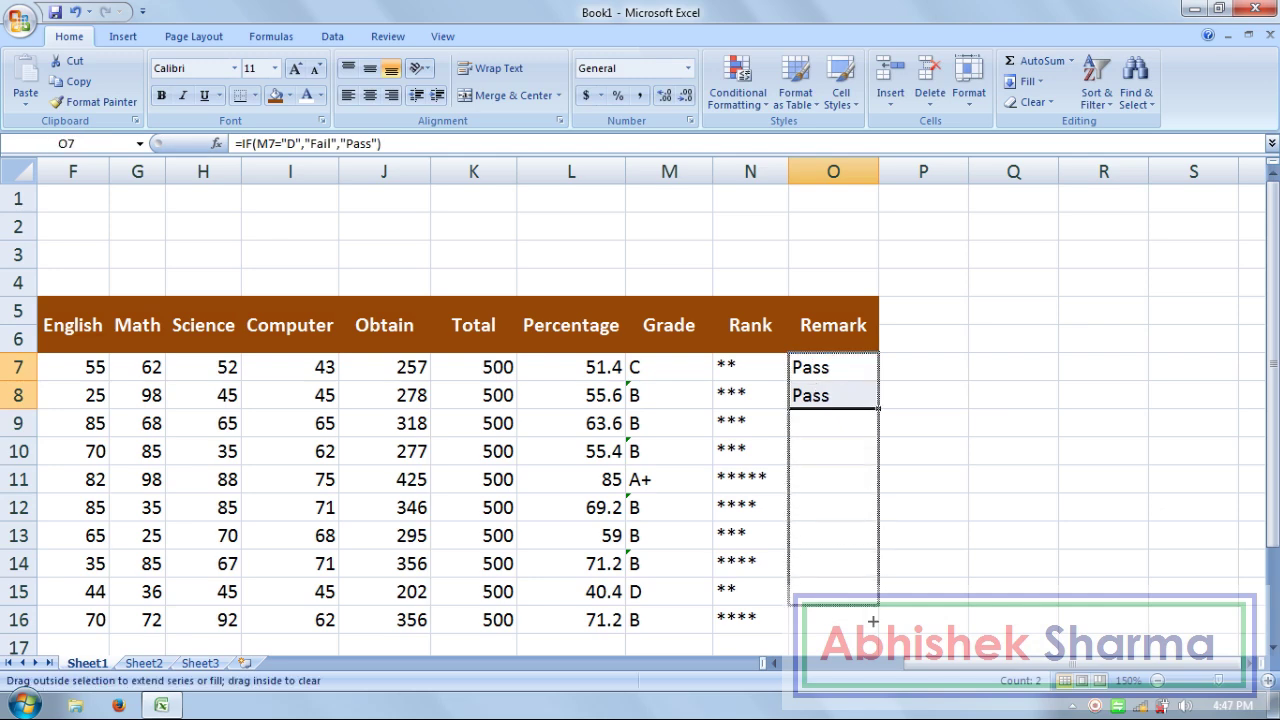
pyautogui.click(943, 528)
pyautogui.click(799, 592)
pyautogui.click(737, 595)
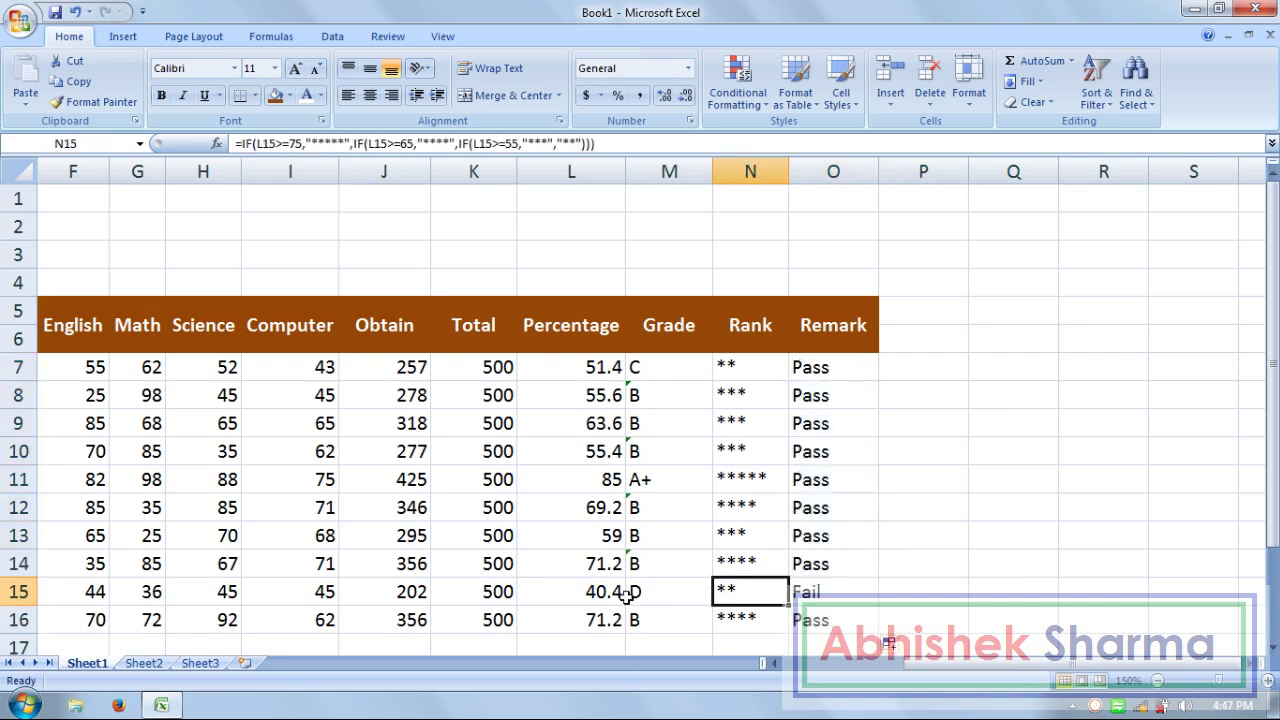
pyautogui.click(954, 451)
pyautogui.moveTo(840, 620)
pyautogui.mouseDown()
pyautogui.moveTo(4, 399)
pyautogui.moveTo(65, 322)
pyautogui.mouseUp()
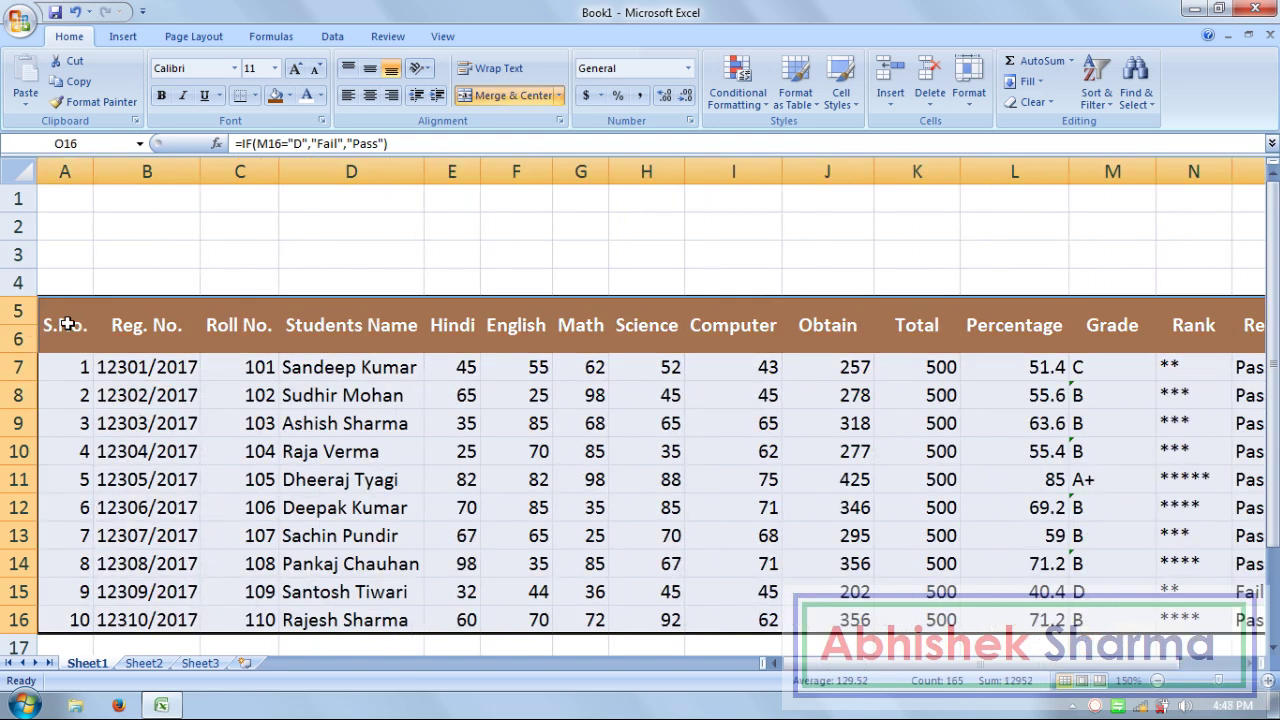
# Step: Apply All Borders to the student table from S.No. through Remark
pyautogui.click(255, 95)
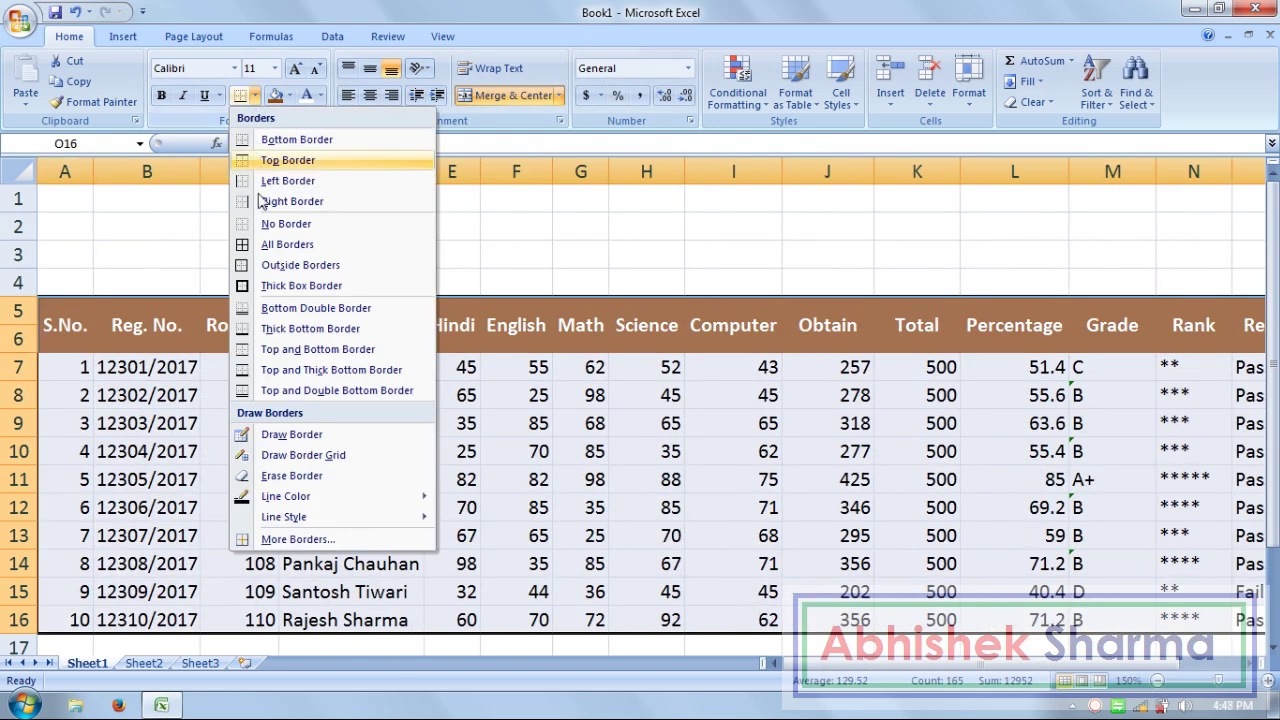
pyautogui.click(263, 246)
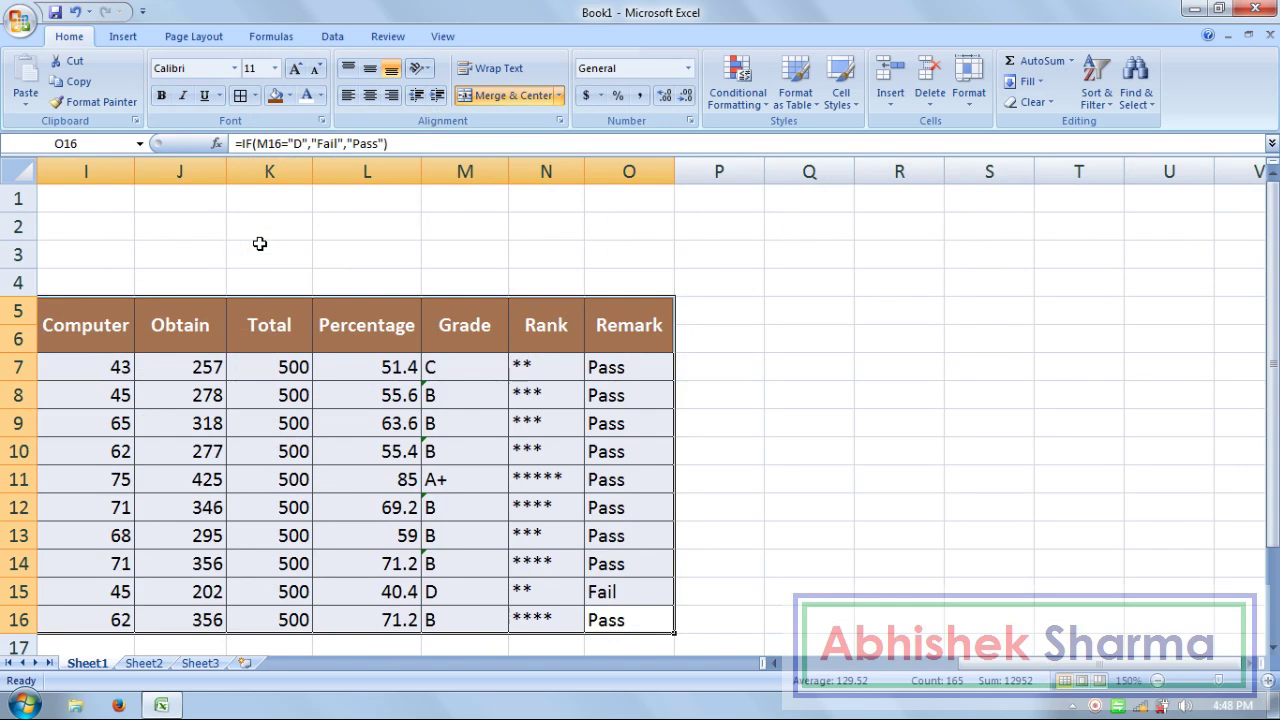
pyautogui.moveTo(775, 663); pyautogui.dragTo(770, 663)
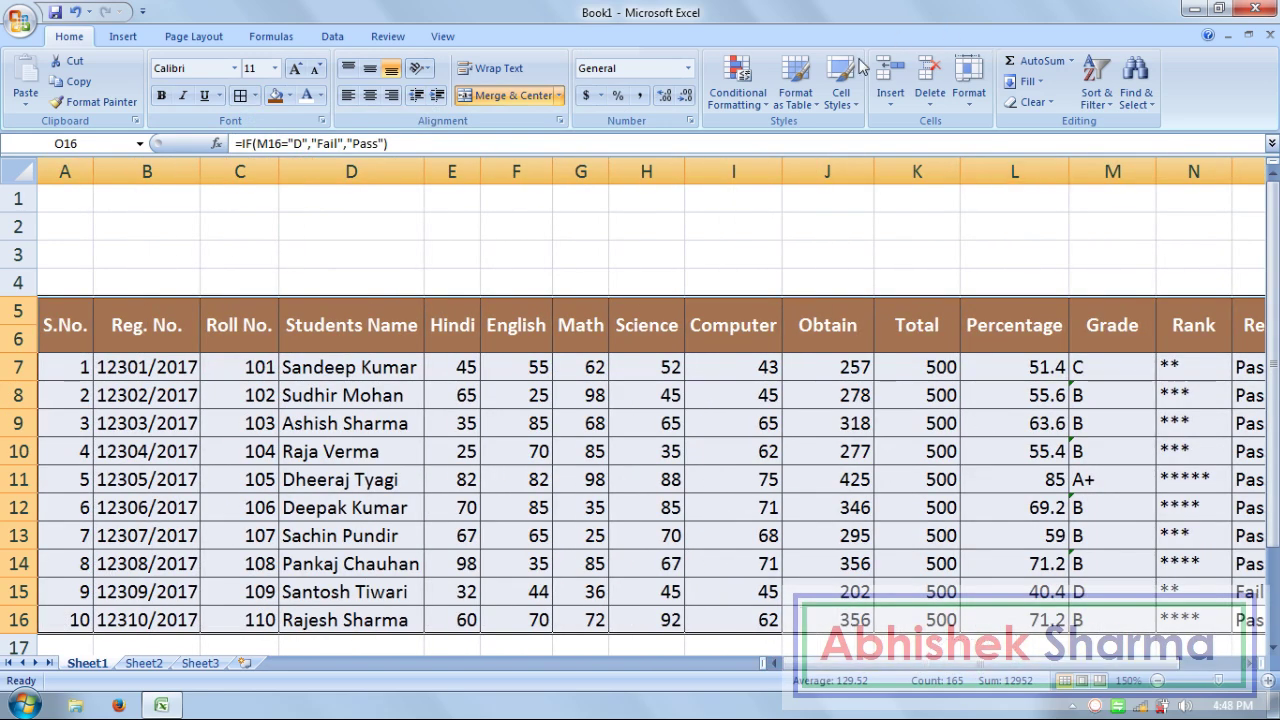
# Step: Zoom to Selection so columns A through O fit, then select rows 2–3 across
pyautogui.click(442, 36)
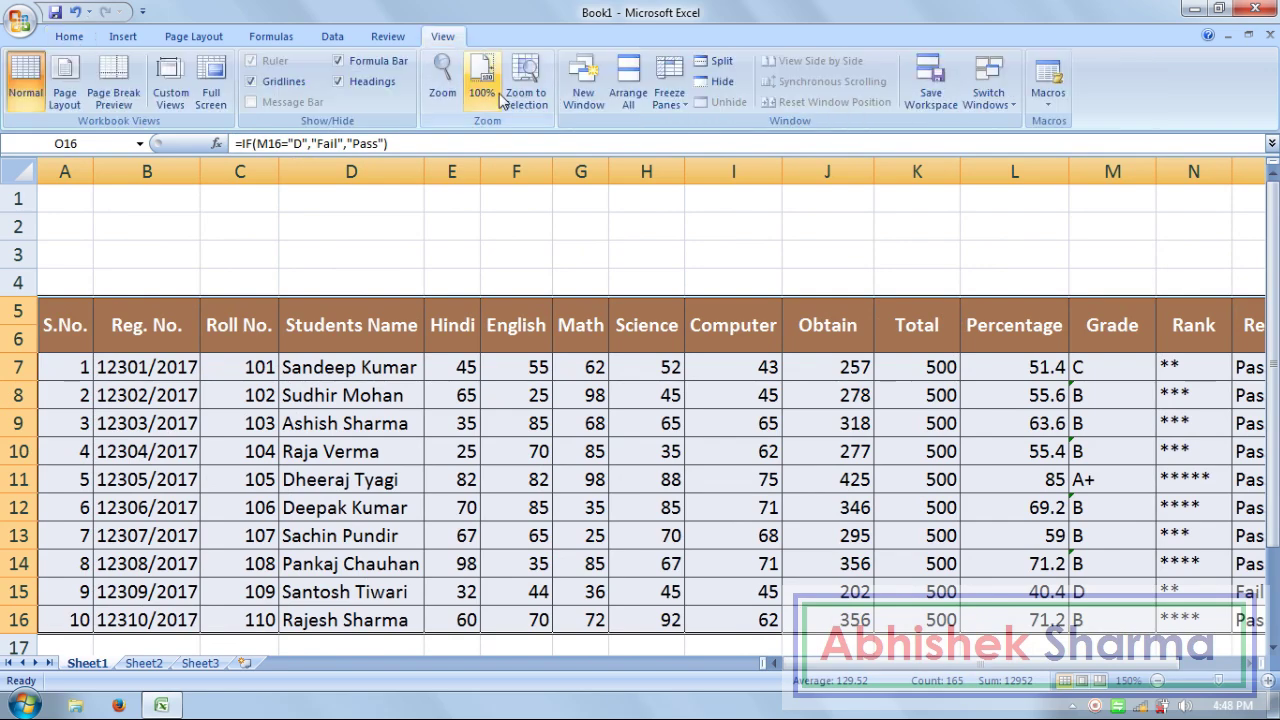
pyautogui.click(525, 90)
pyautogui.click(1005, 280)
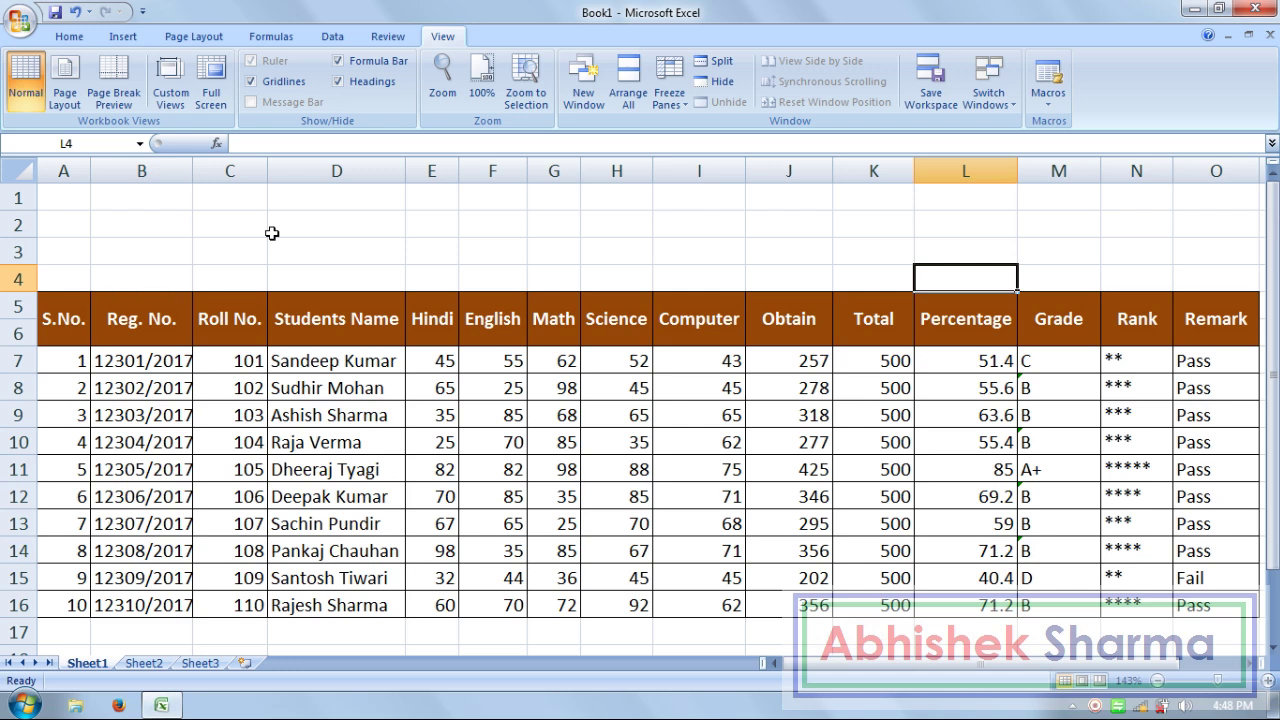
pyautogui.moveTo(82, 230); pyautogui.dragTo(1182, 250)
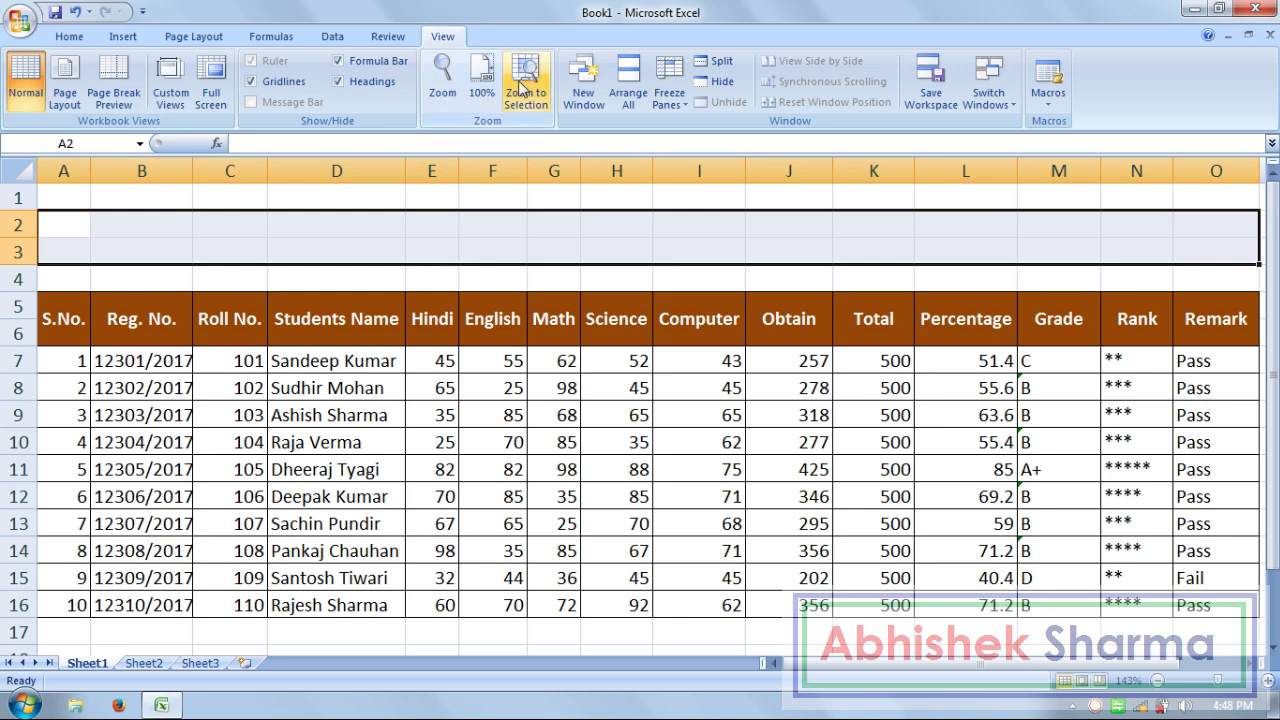
# Step: Merge and center A2:O3 and type the title MARKS SHEET REPORT
pyautogui.click(70, 37)
pyautogui.click(505, 100)
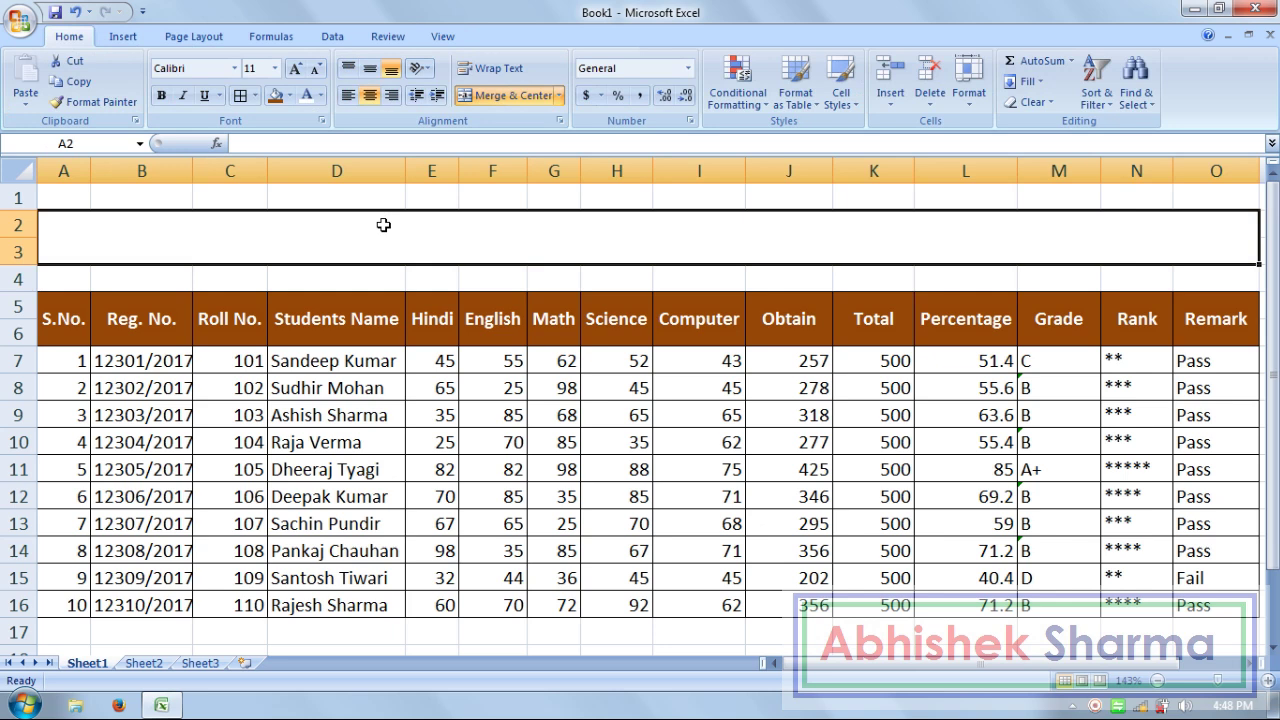
pyautogui.write('MARK')
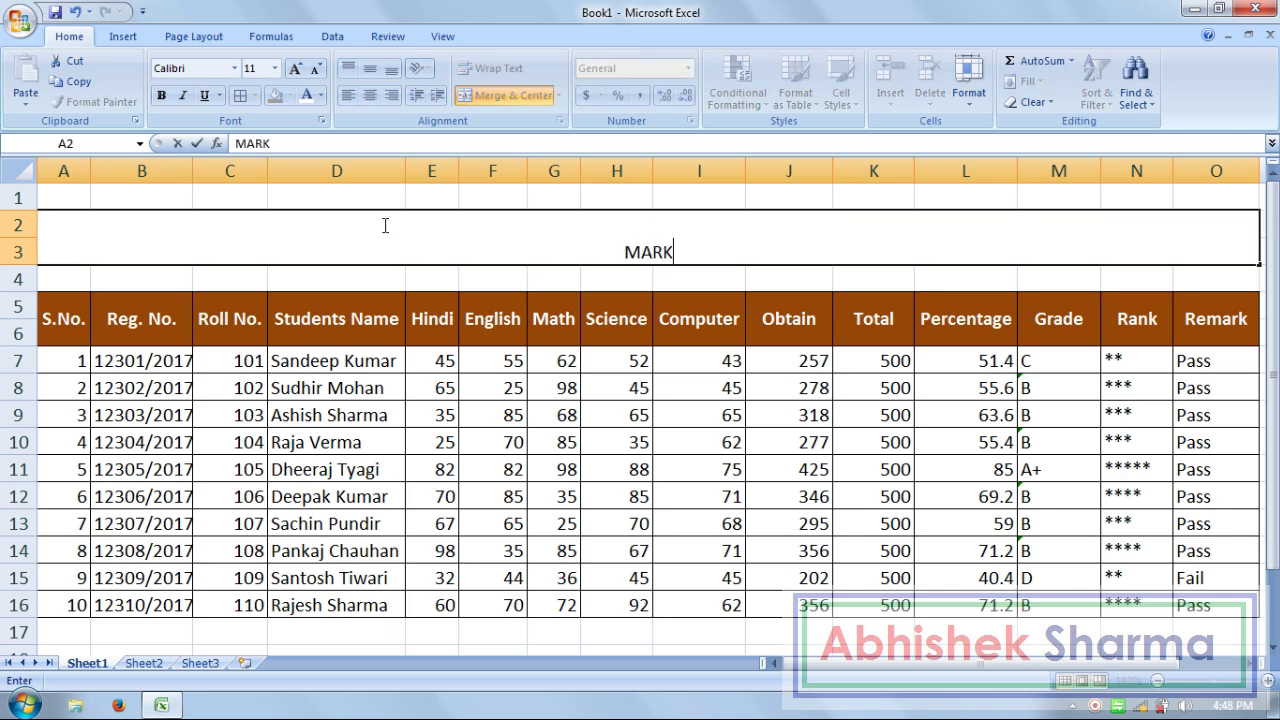
pyautogui.write('S SHEE')
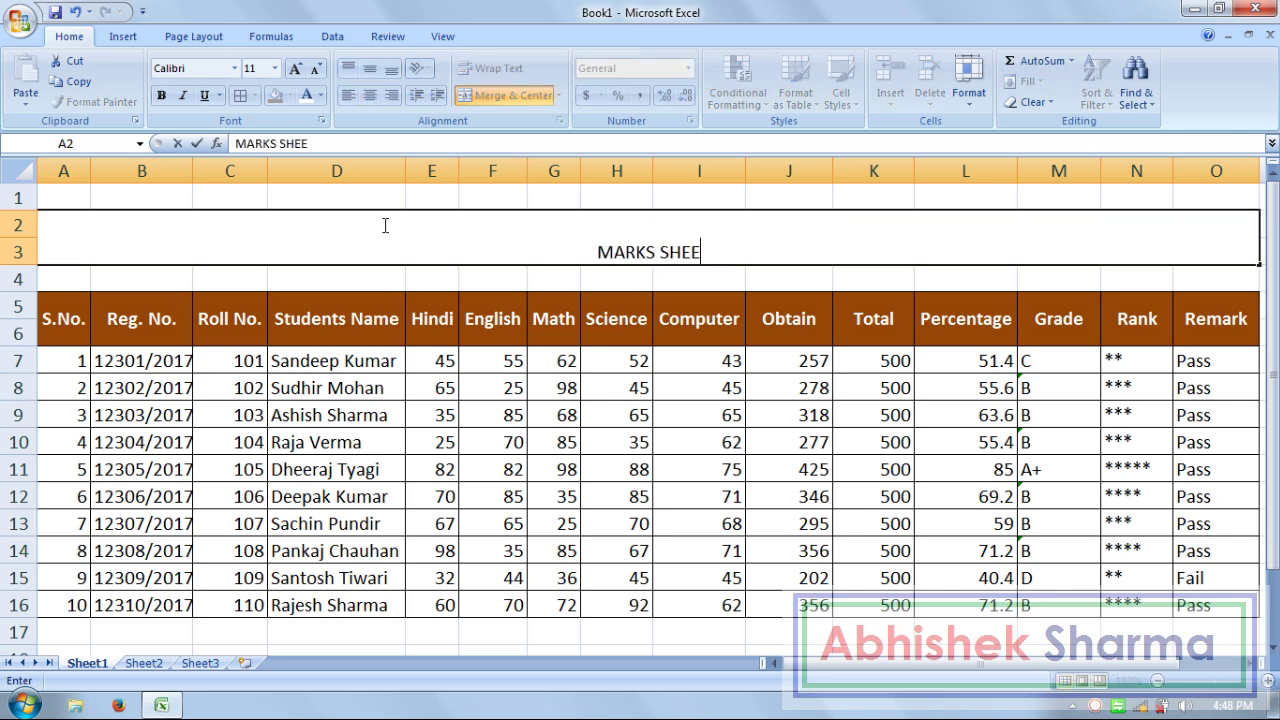
pyautogui.write('T REPO')
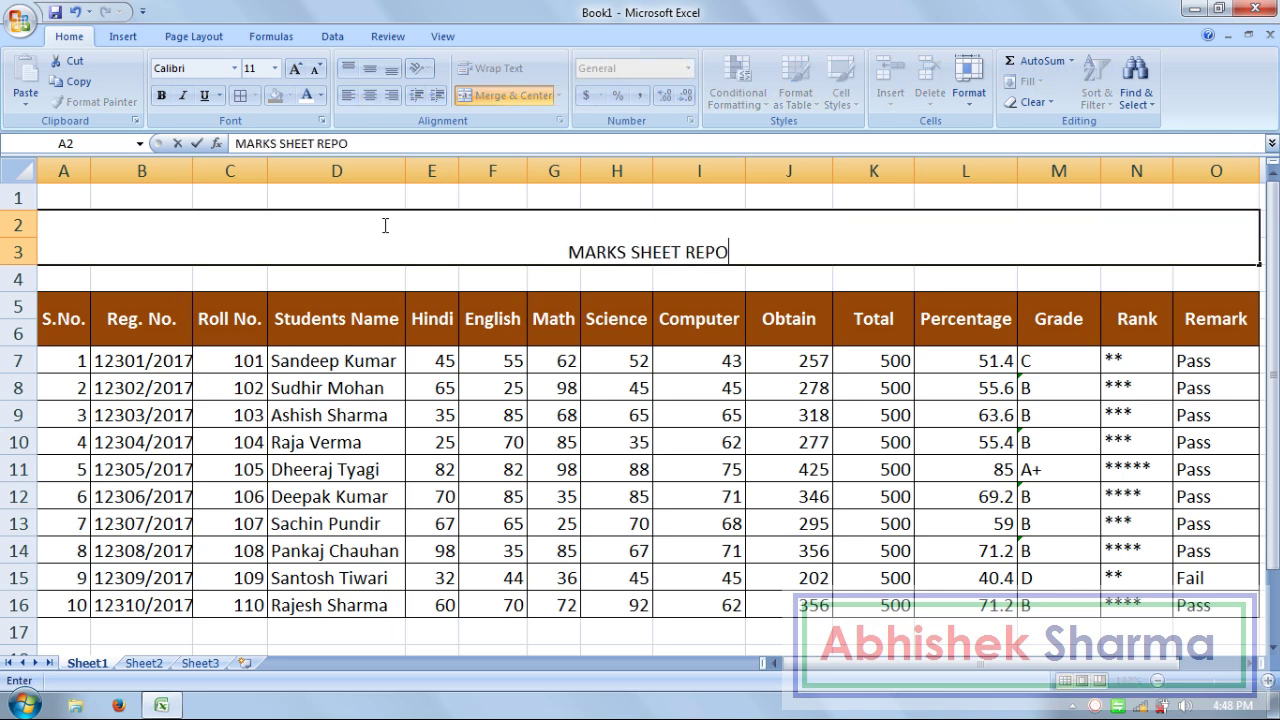
pyautogui.write('RT')
# Step: Format the title as bold 20-point white text on a dark blue fill
pyautogui.click(503, 352)
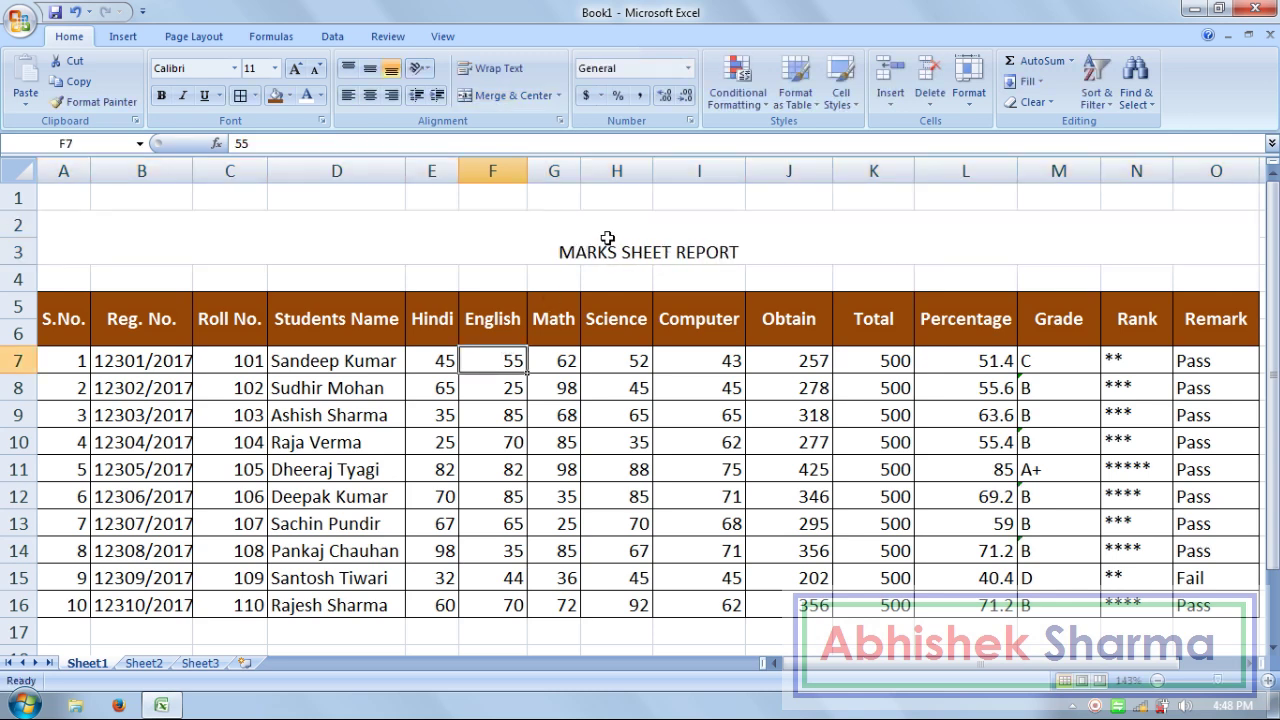
pyautogui.click(420, 240)
pyautogui.click(296, 68)
pyautogui.click(296, 68)
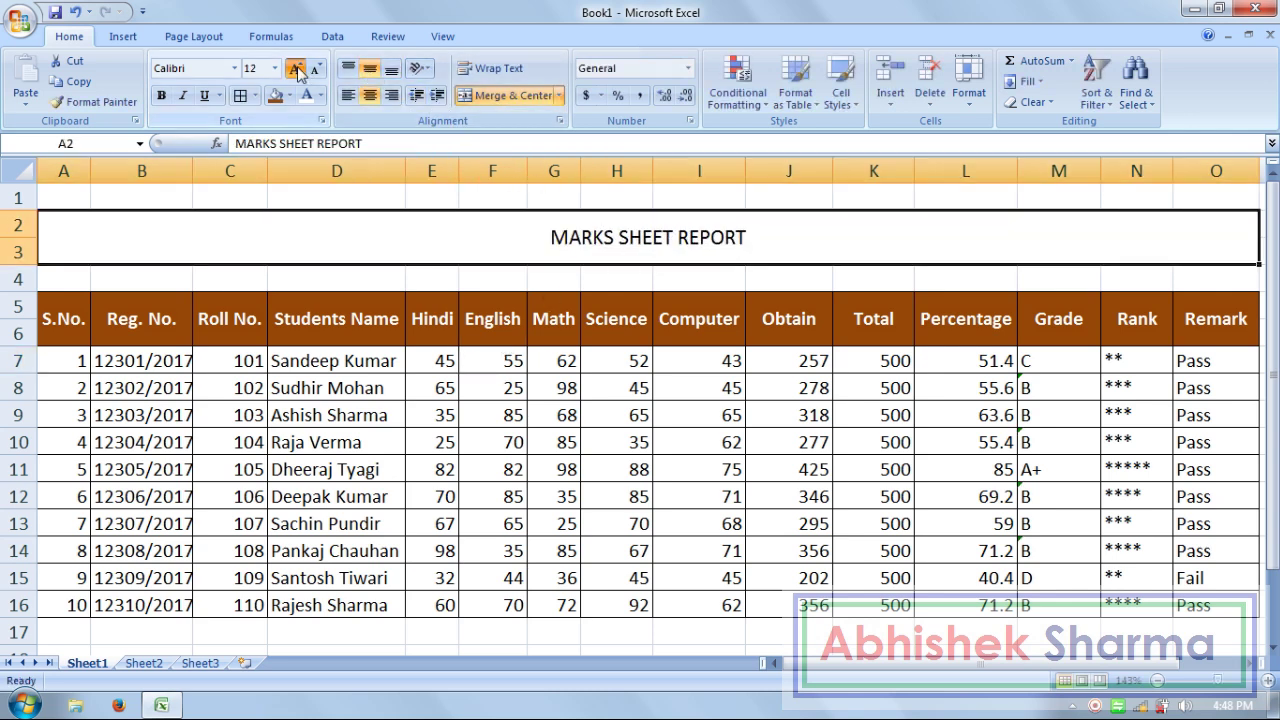
pyautogui.click(296, 68)
pyautogui.click(296, 68)
pyautogui.click(296, 68)
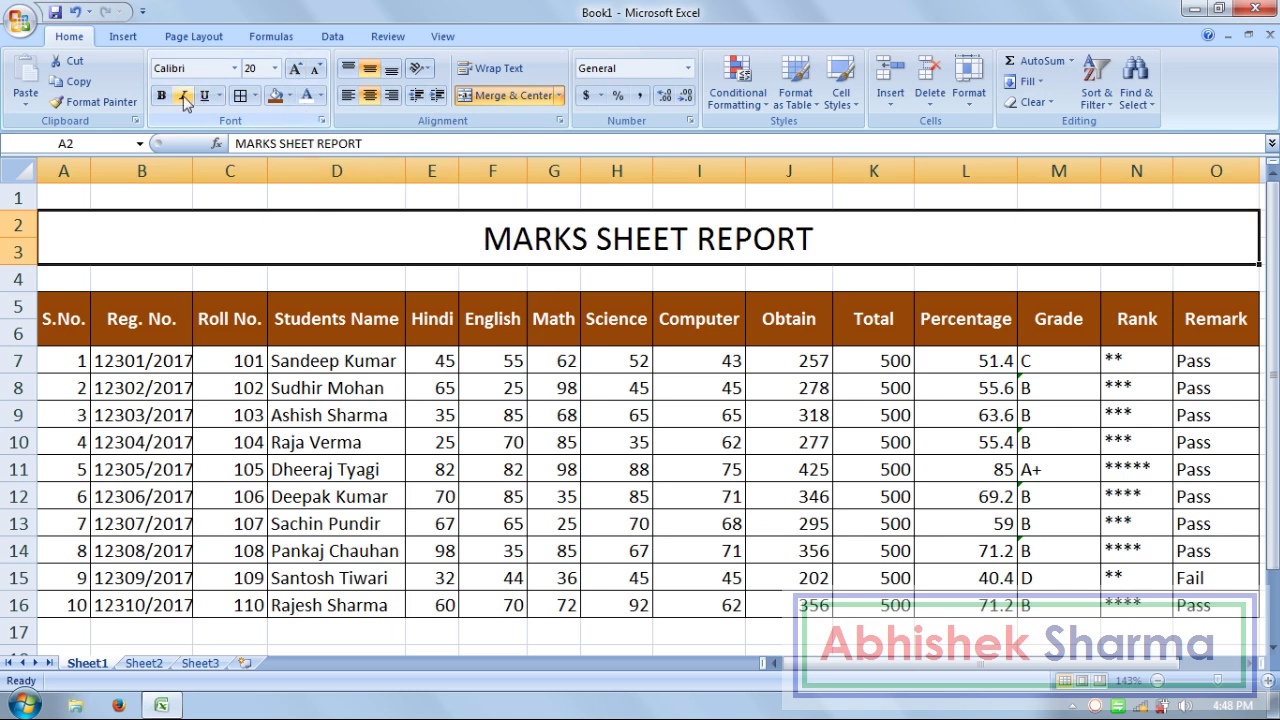
pyautogui.click(162, 97)
pyautogui.click(291, 97)
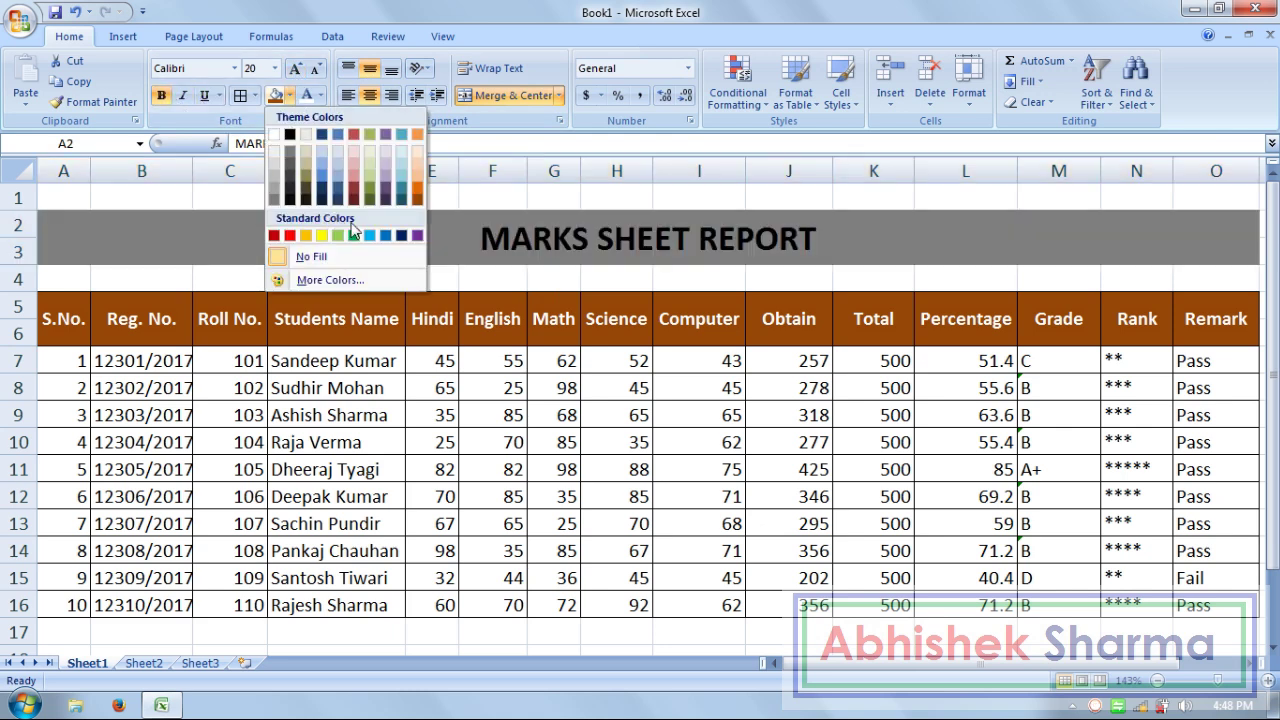
pyautogui.click(401, 236)
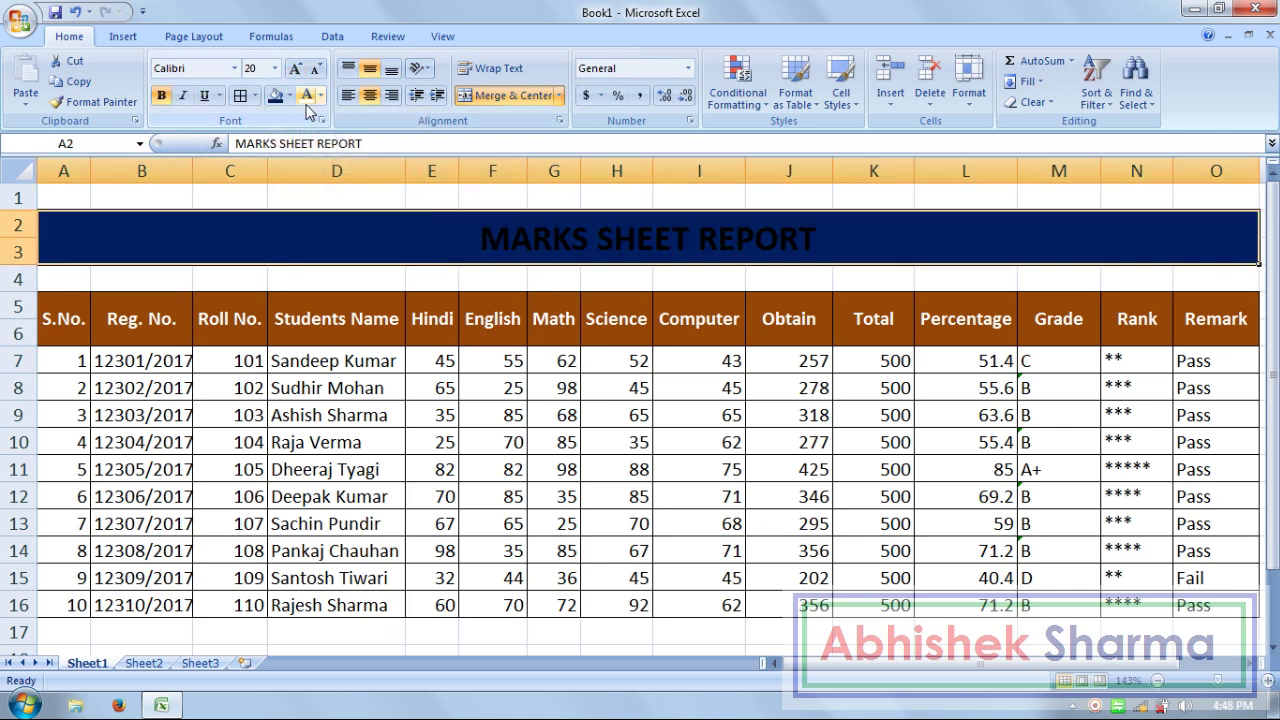
pyautogui.click(307, 95)
pyautogui.click(468, 356)
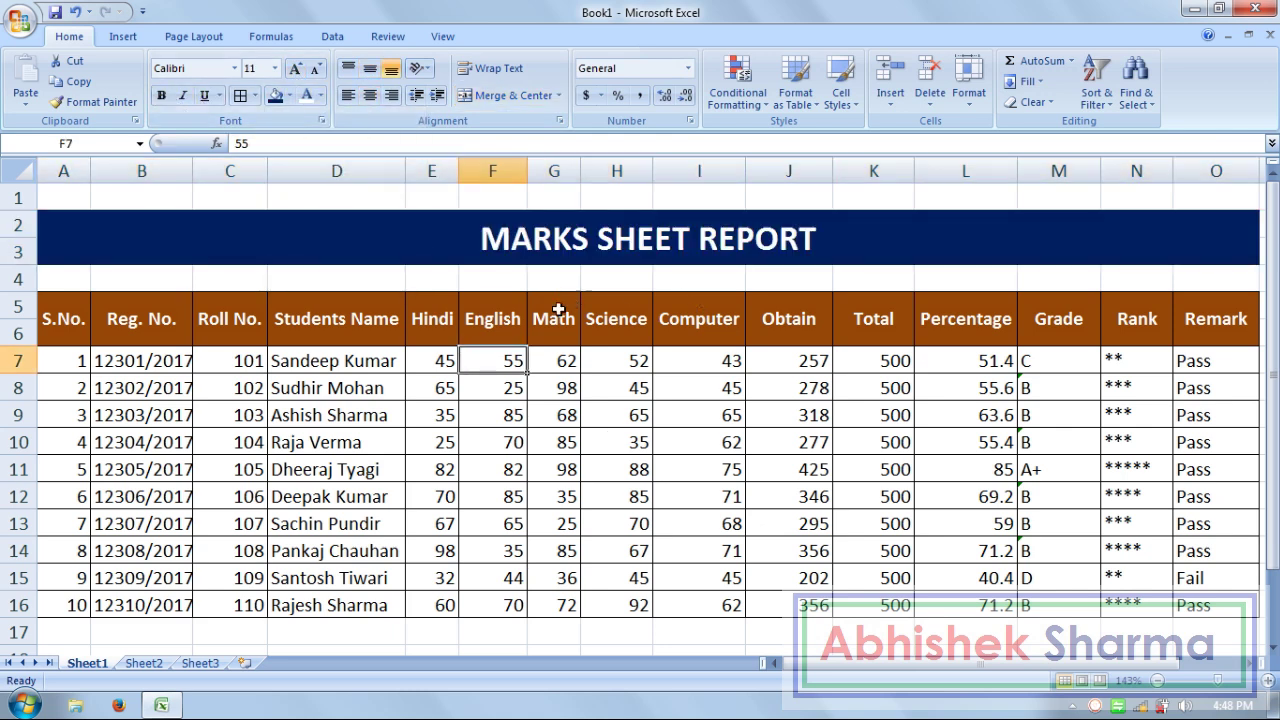
pyautogui.click(484, 279)
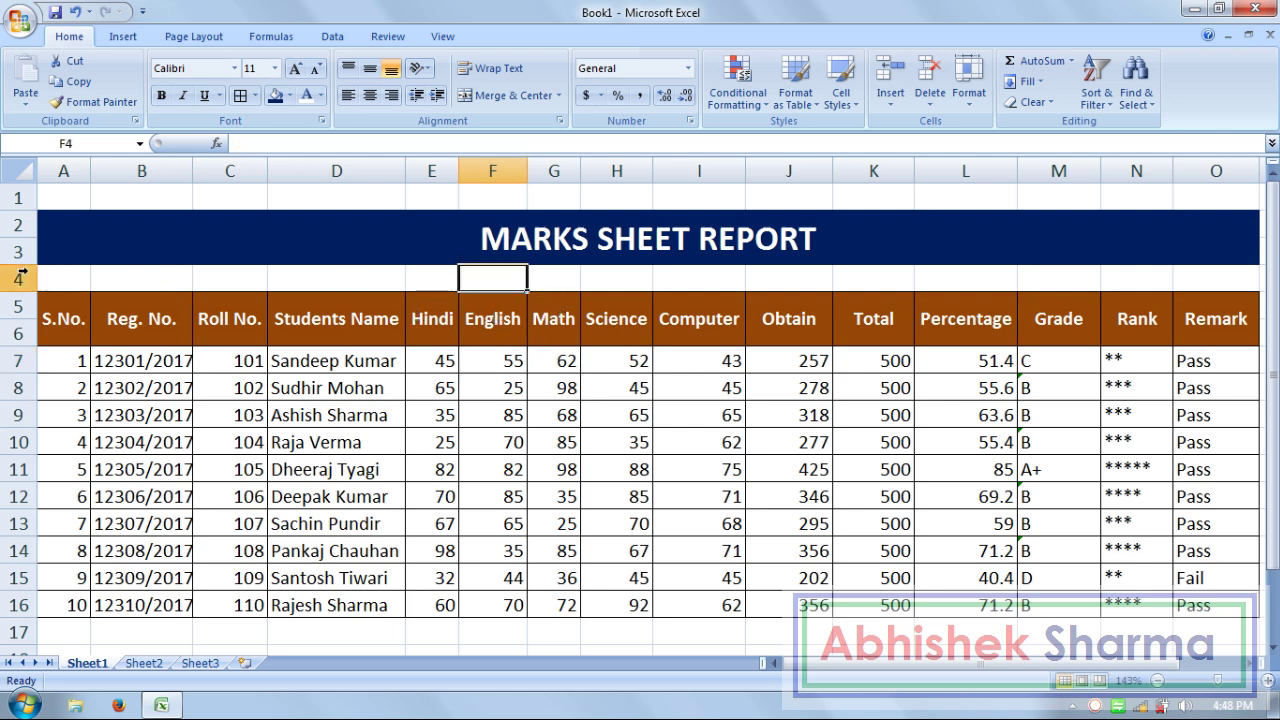
# Step: Insert a blank row at row 5, moving the table header down to rows 6–7
pyautogui.rightClick(19, 305)
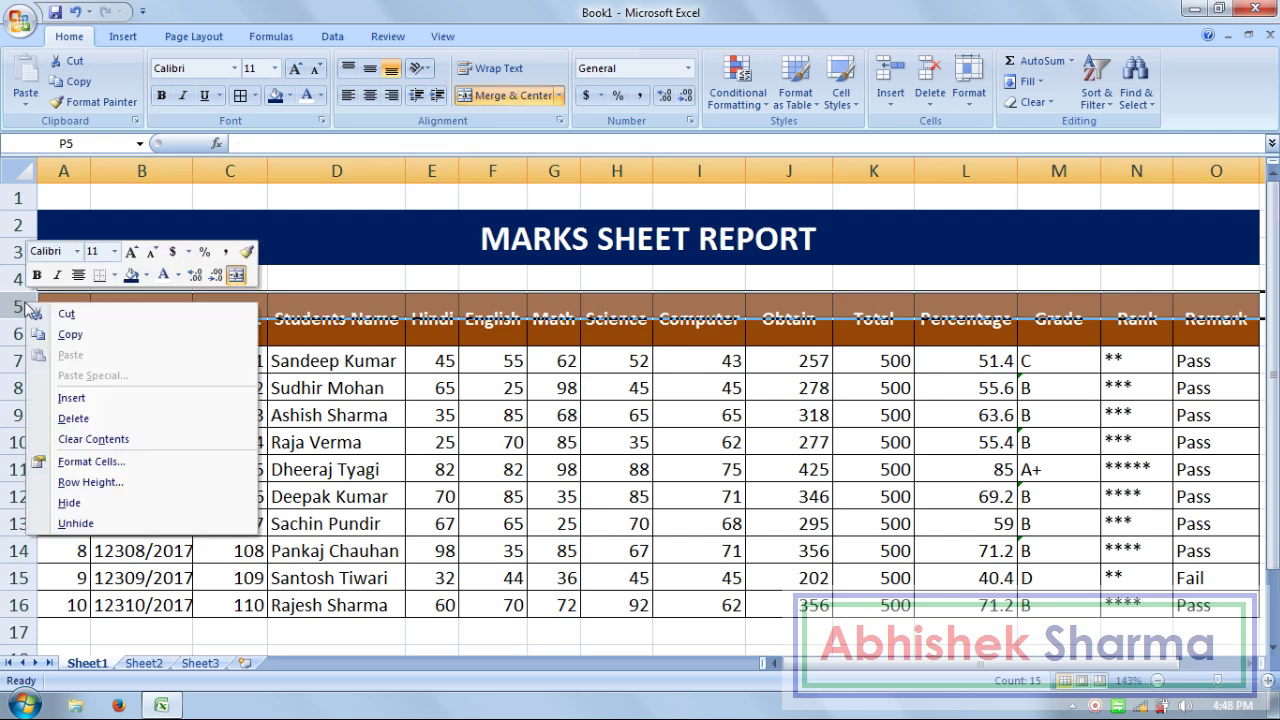
pyautogui.click(75, 400)
pyautogui.click(694, 410)
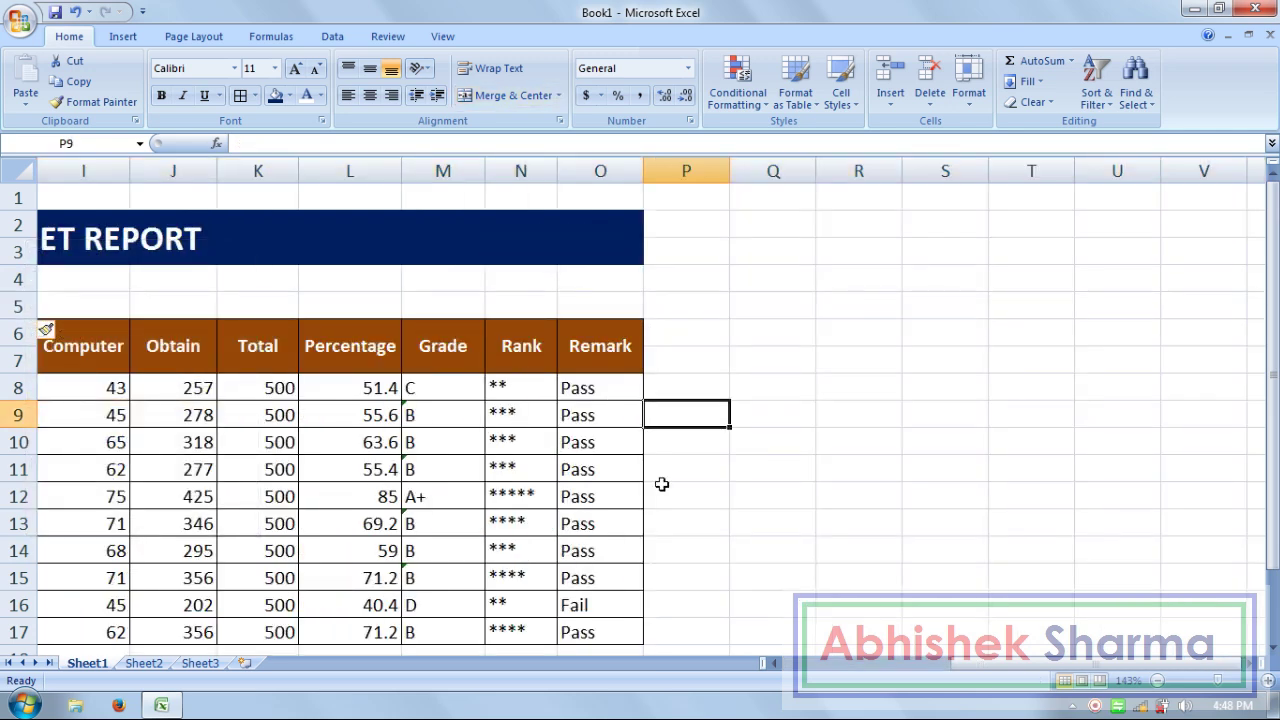
pyautogui.press('Left')
pyautogui.press('Home')
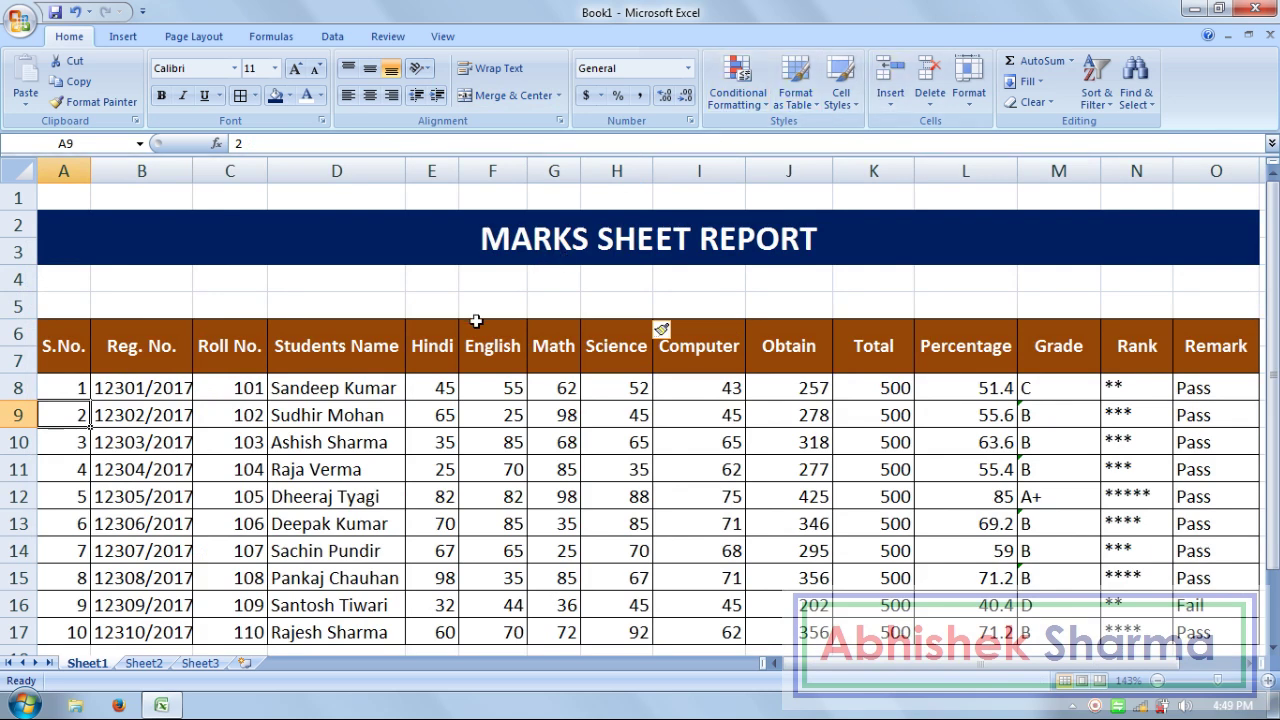
# Step: Merge and centre A4:O5 into one empty cell for the class subtitle
pyautogui.moveTo(75, 287); pyautogui.dragTo(1199, 298)
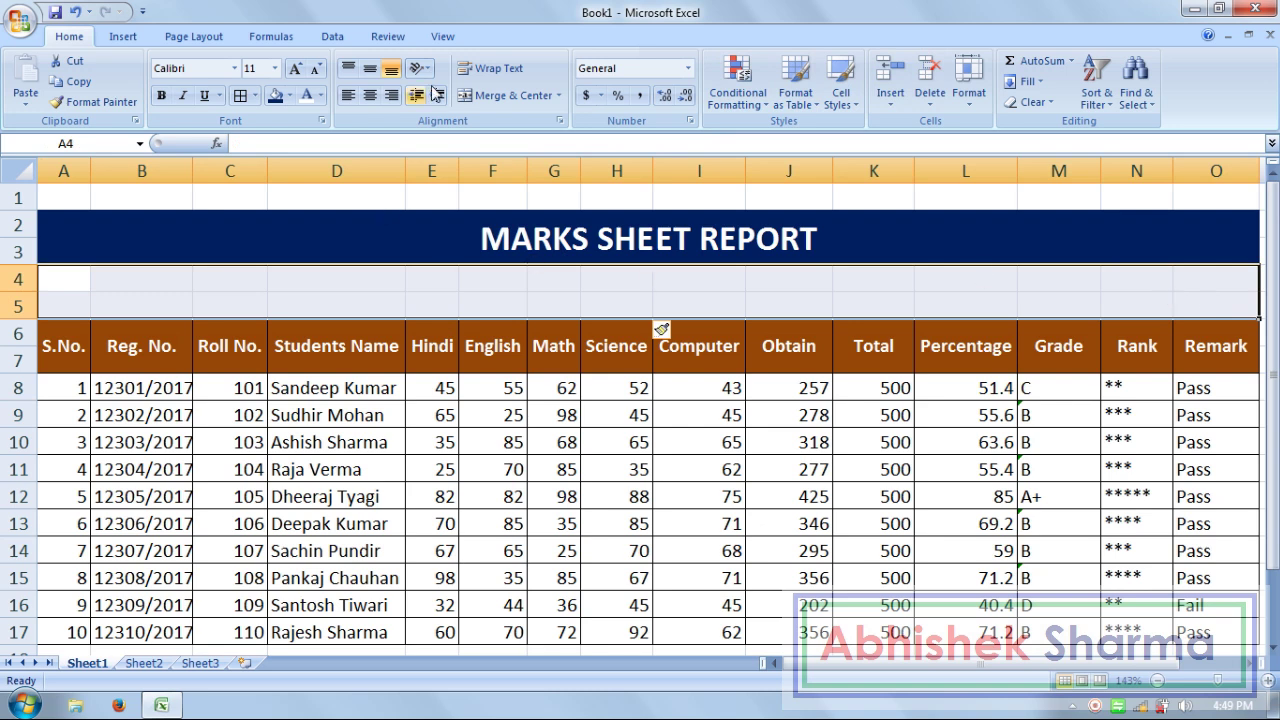
pyautogui.click(476, 100)
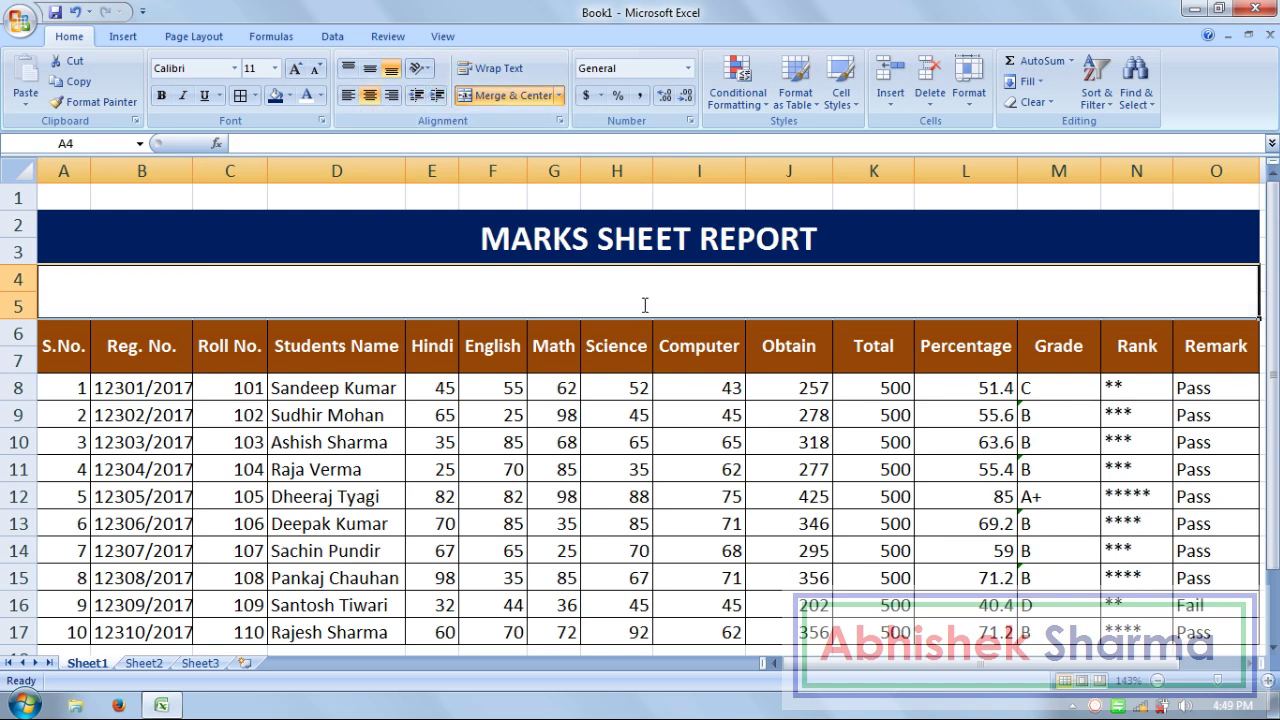
# Step: Enter 'CLASS : Ixth OF THE YEAR 2017' in the merged cell and middle-align it vertically
pyautogui.write('CLASS')
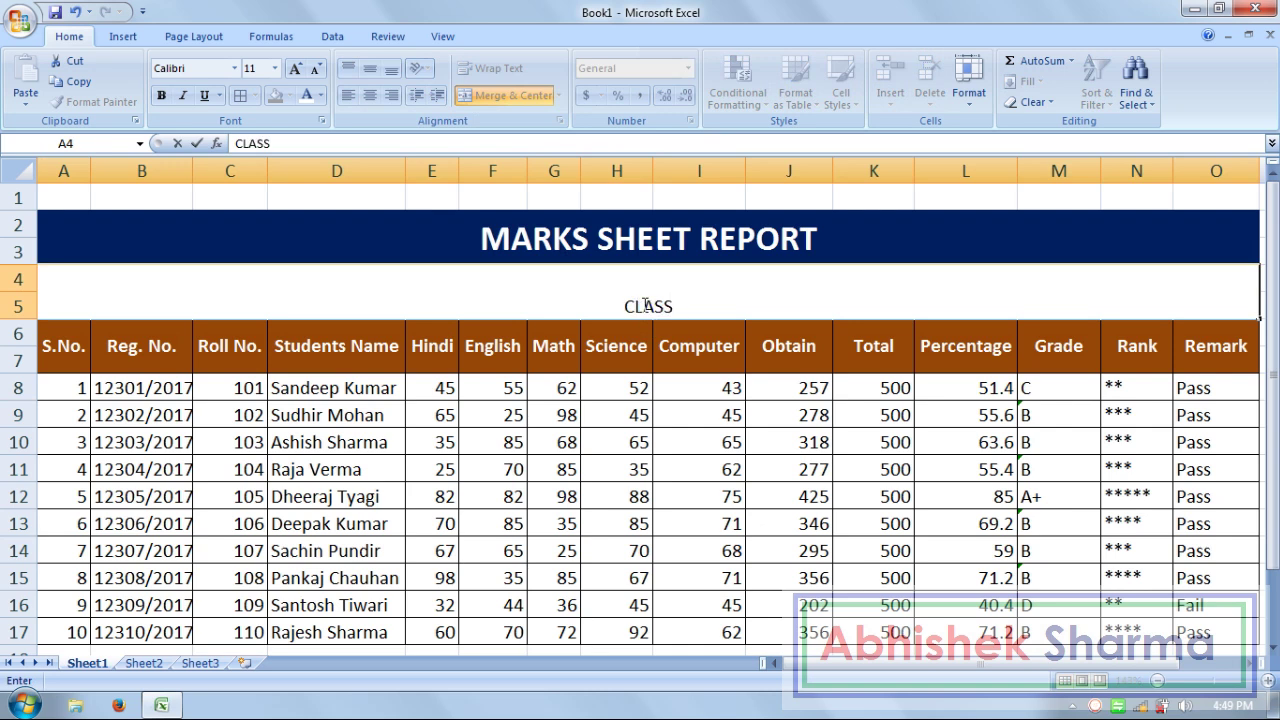
pyautogui.write(' : ')
pyautogui.write('IX')
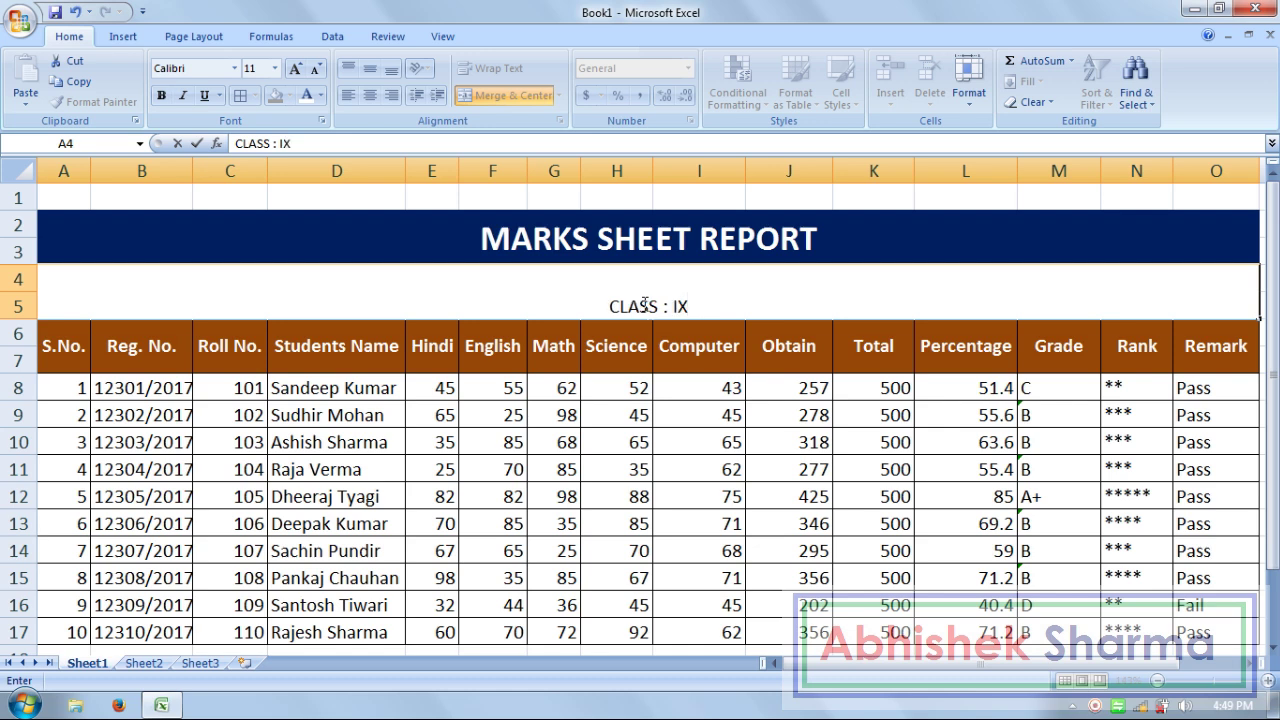
pyautogui.write('th')
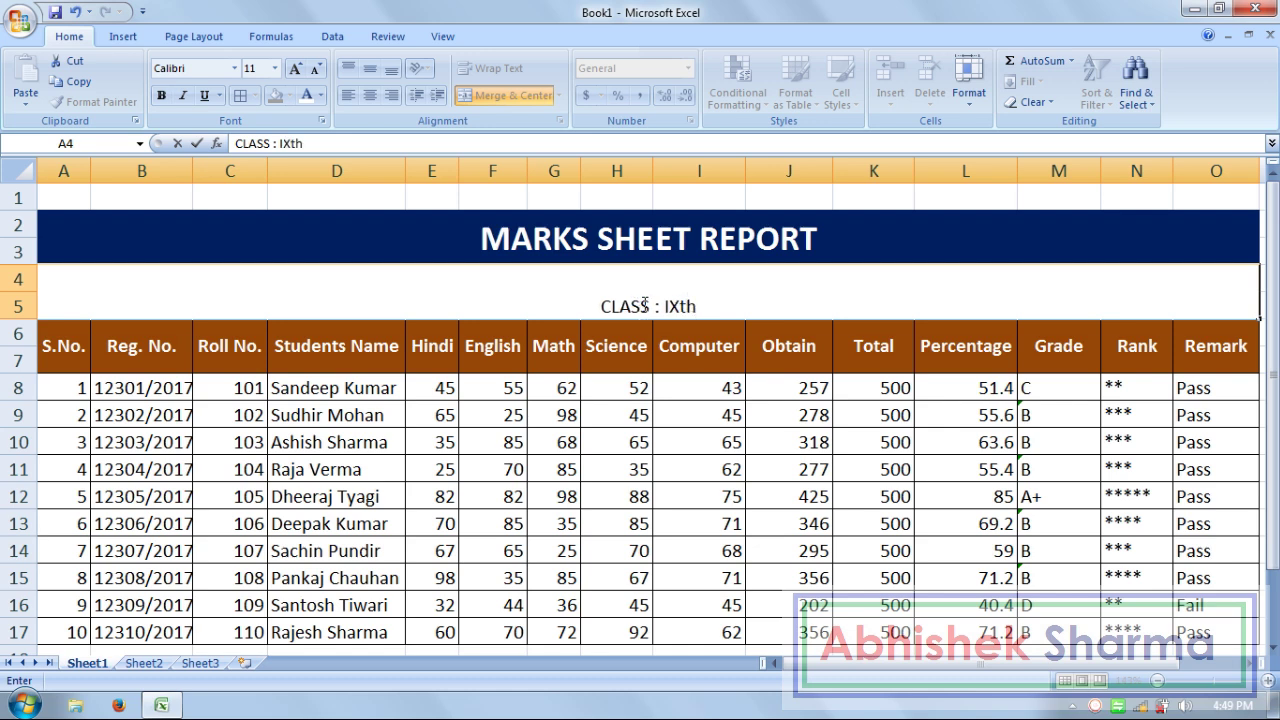
pyautogui.write(' Of')
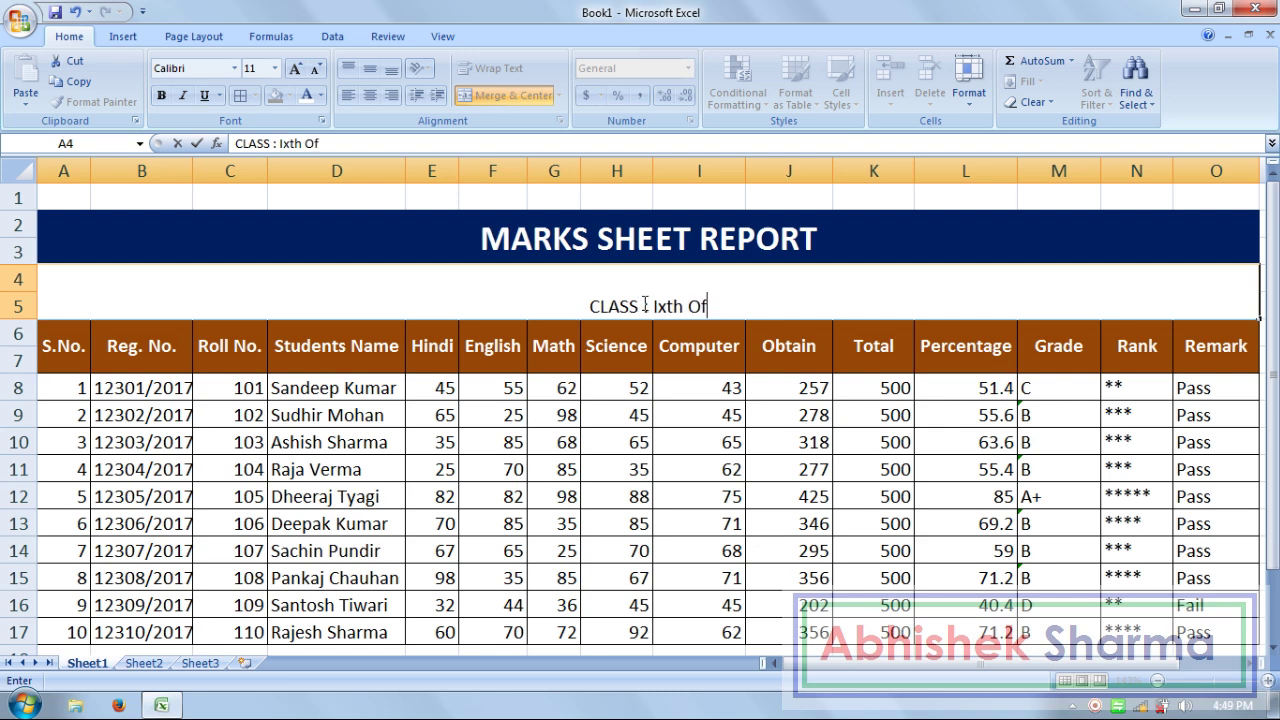
pyautogui.press('BackSpace')
pyautogui.press('BackSpace')
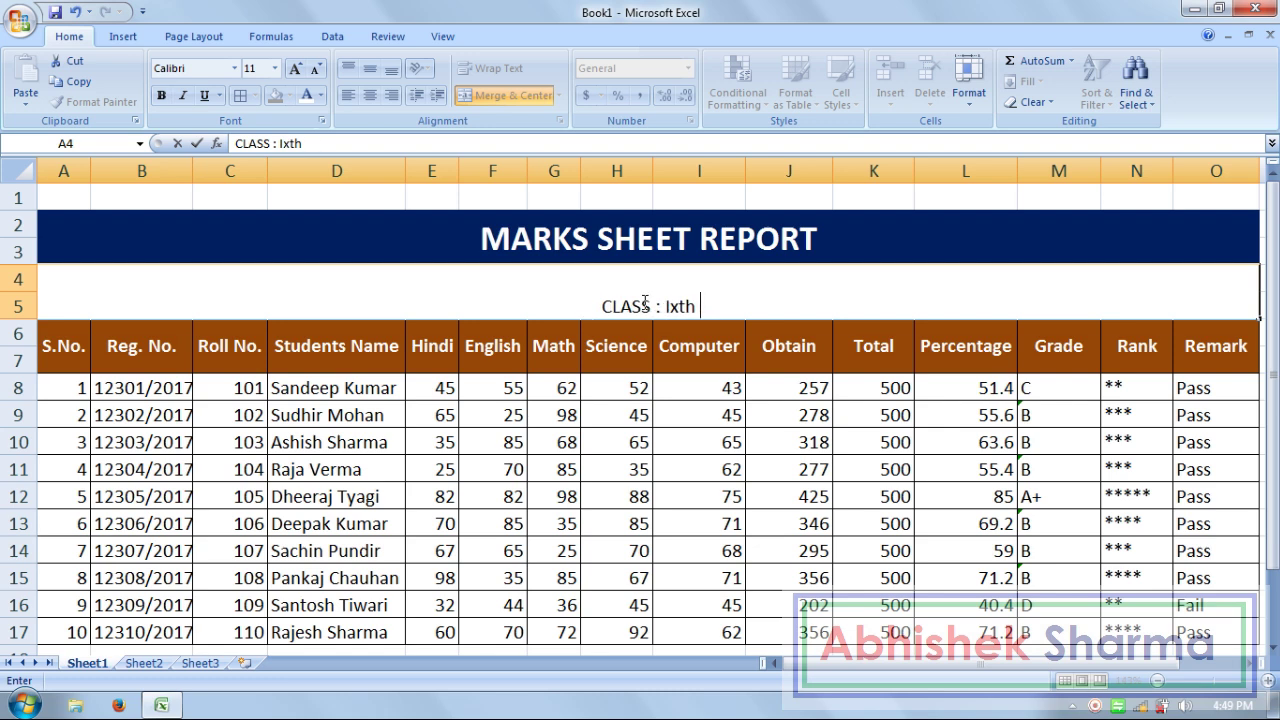
pyautogui.write('OF THE ')
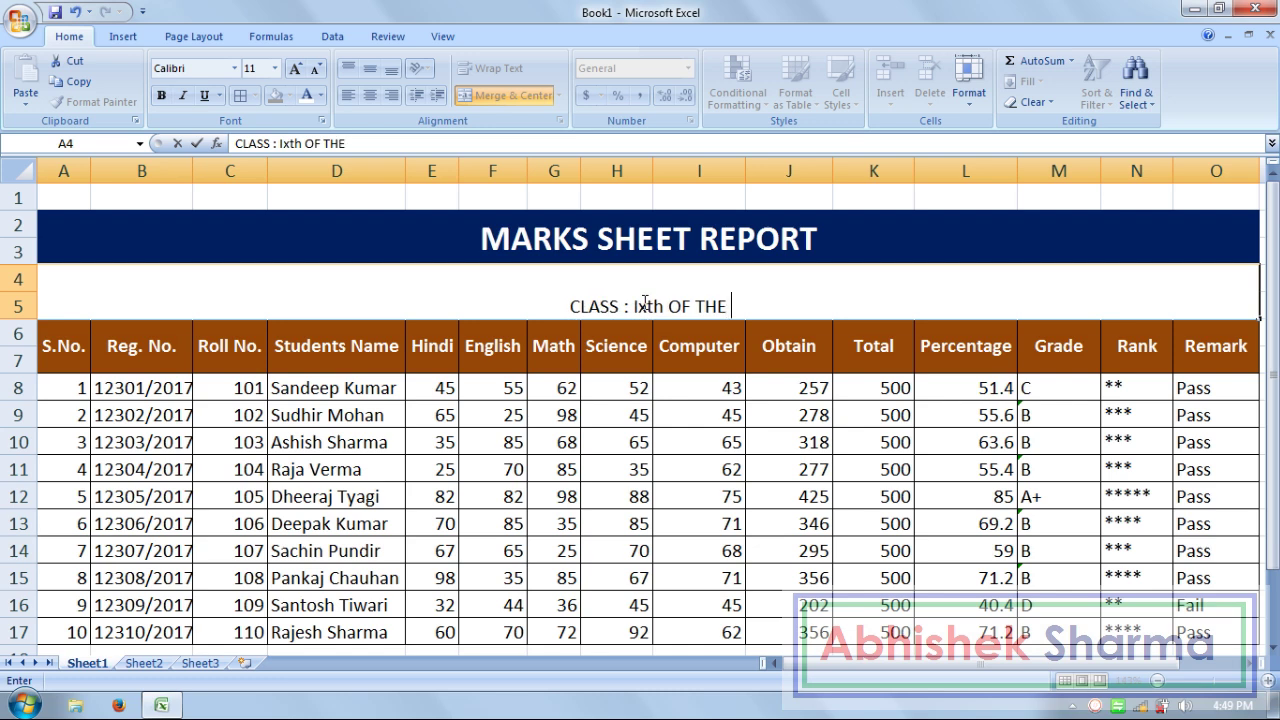
pyautogui.write('YEAR 20')
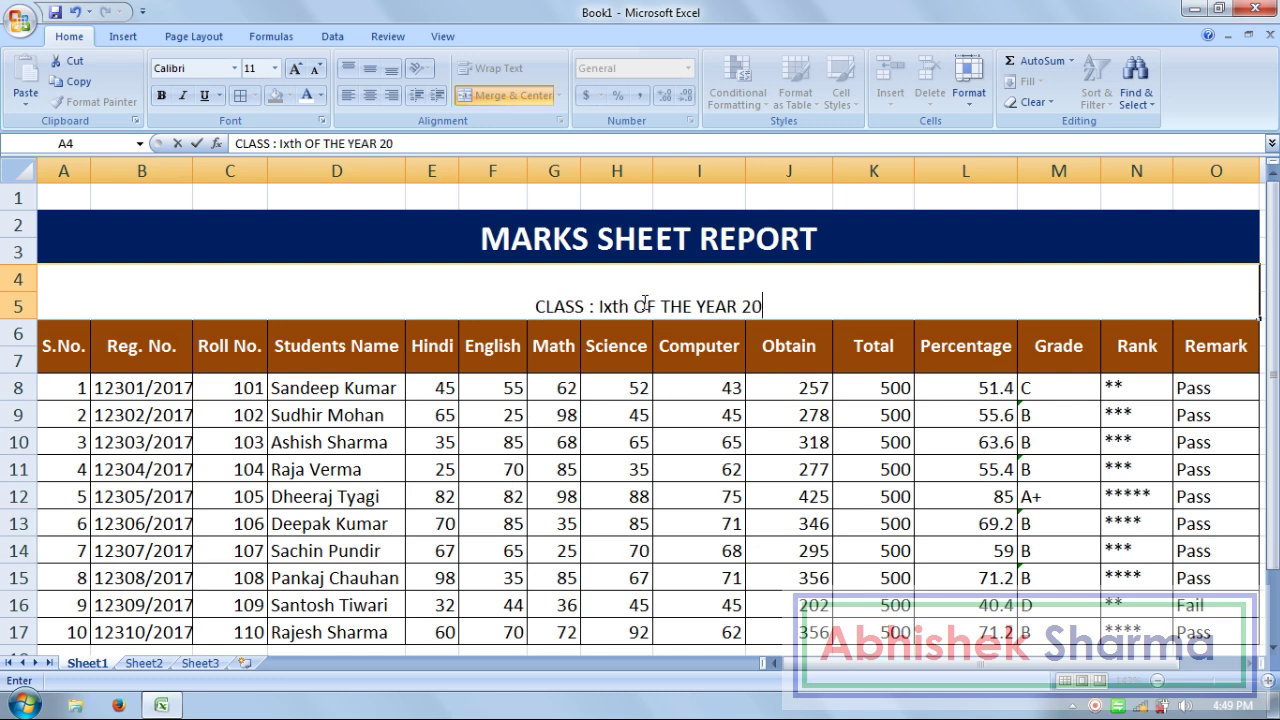
pyautogui.write('17')
pyautogui.click(610, 432)
pyautogui.click(624, 284)
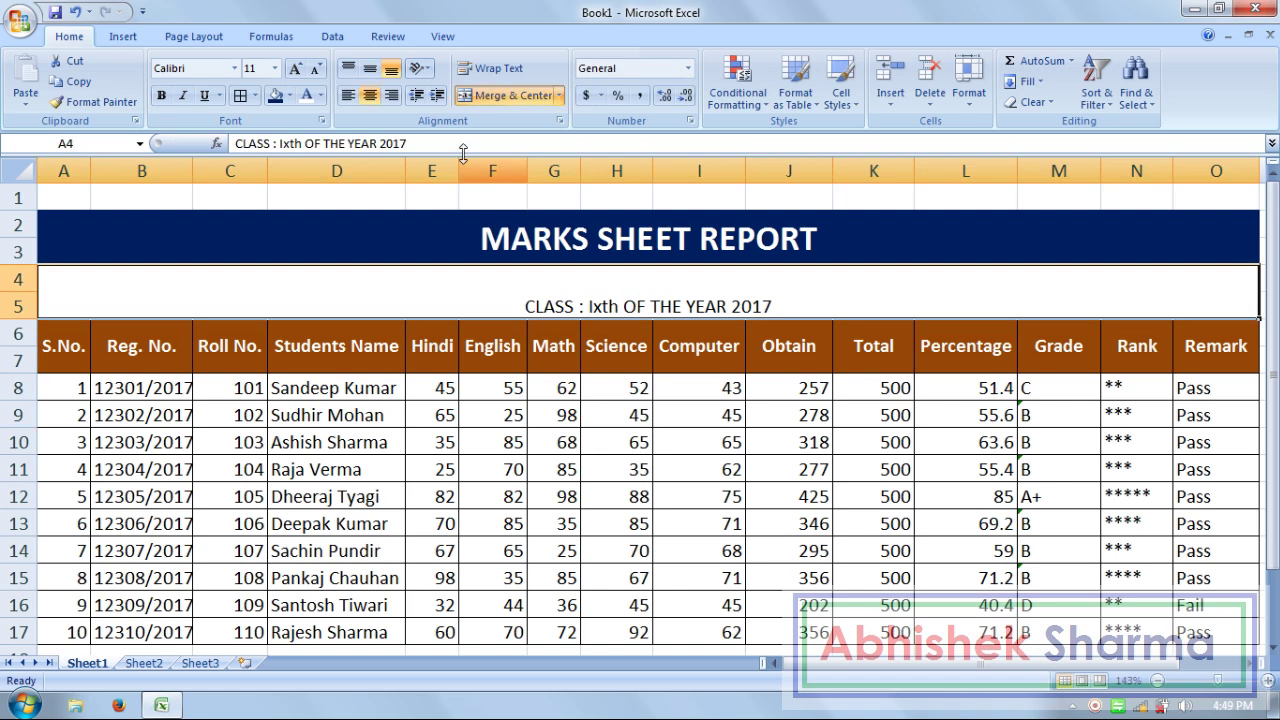
pyautogui.click(370, 68)
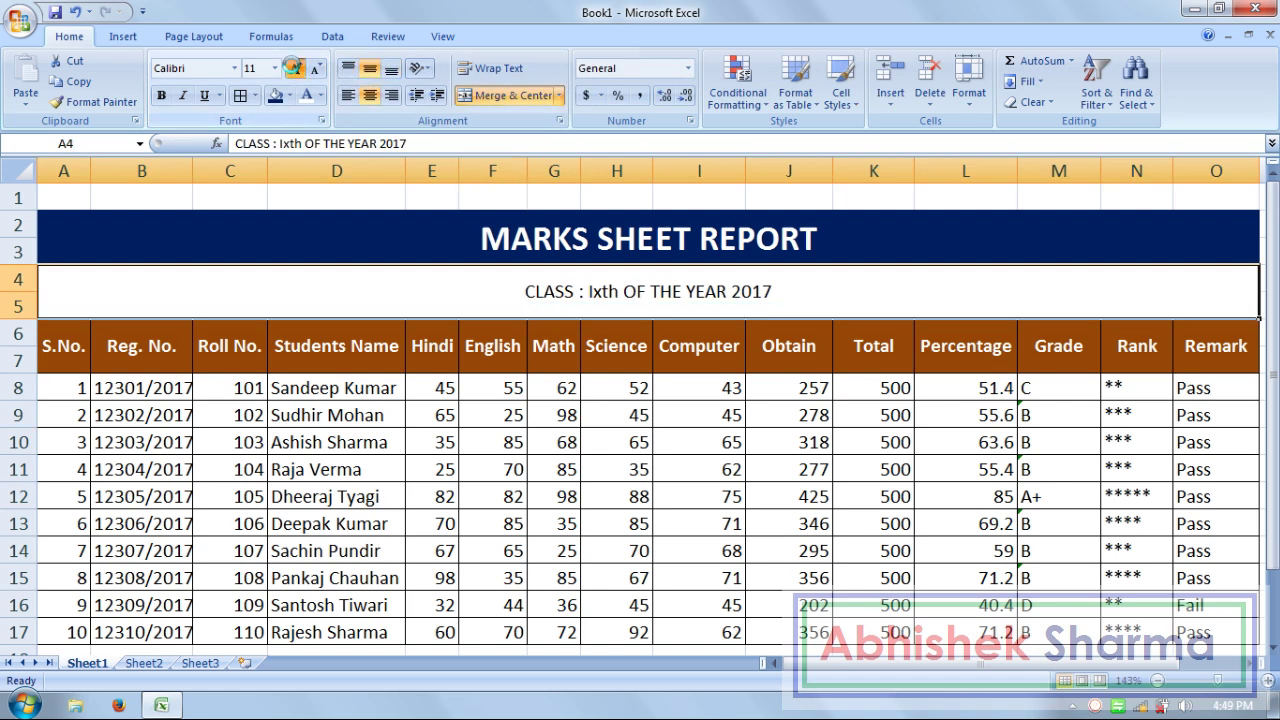
# Step: Enlarge the class subtitle font one size and make it bold
pyautogui.click(294, 68)
pyautogui.click(170, 92)
pyautogui.click(572, 418)
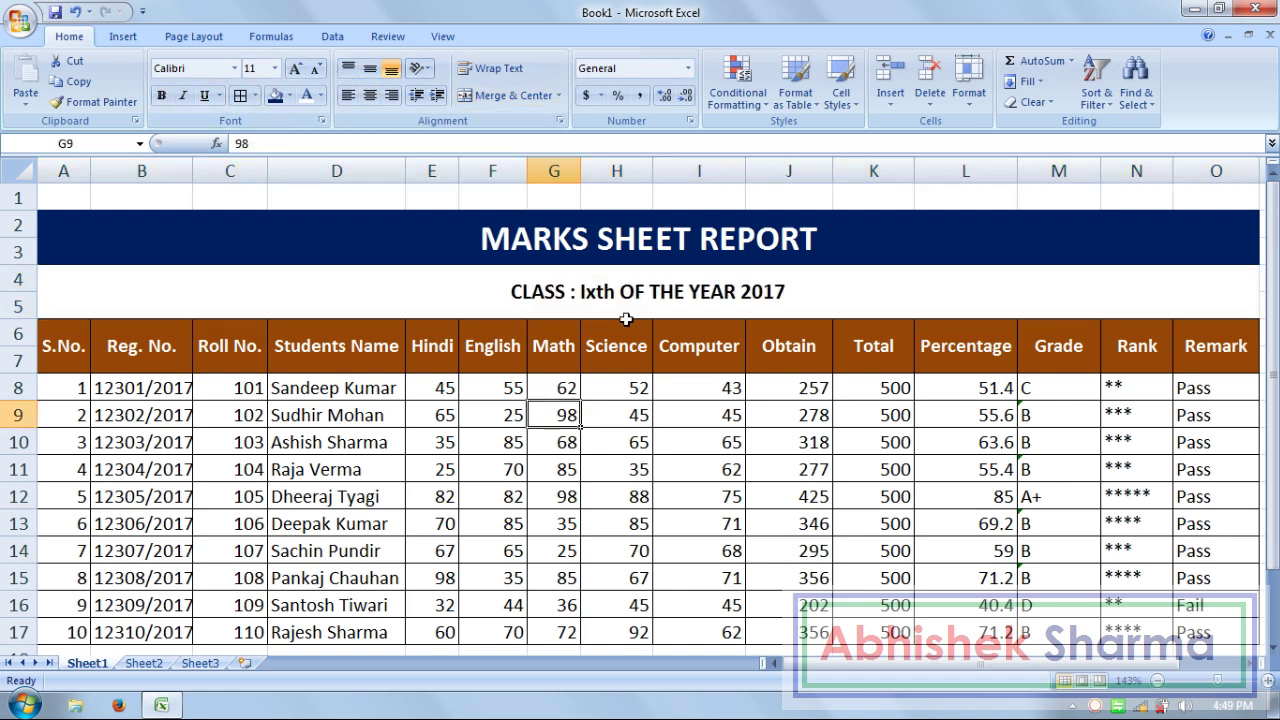
# Step: Correct the subtitle text to read 'CLASS : IXth OF THE YEAR 2017'
pyautogui.doubleClick(594, 298)
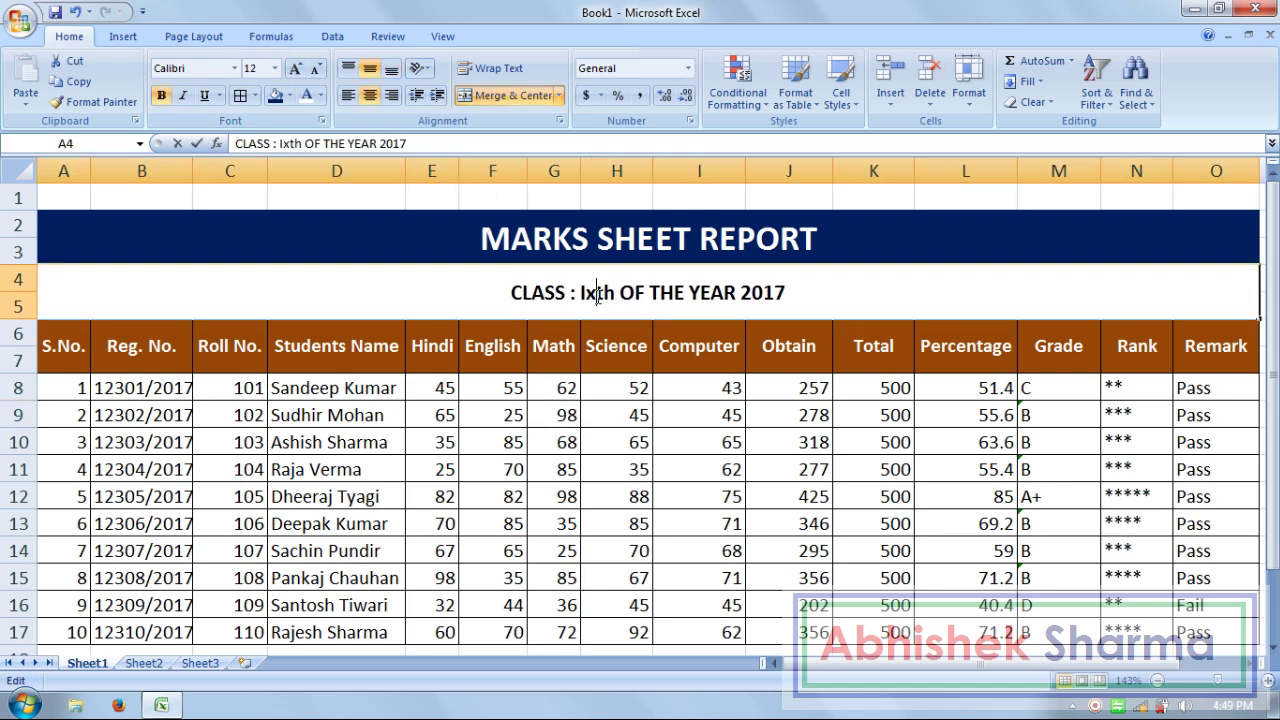
pyautogui.press('BackSpace')
pyautogui.write('x')
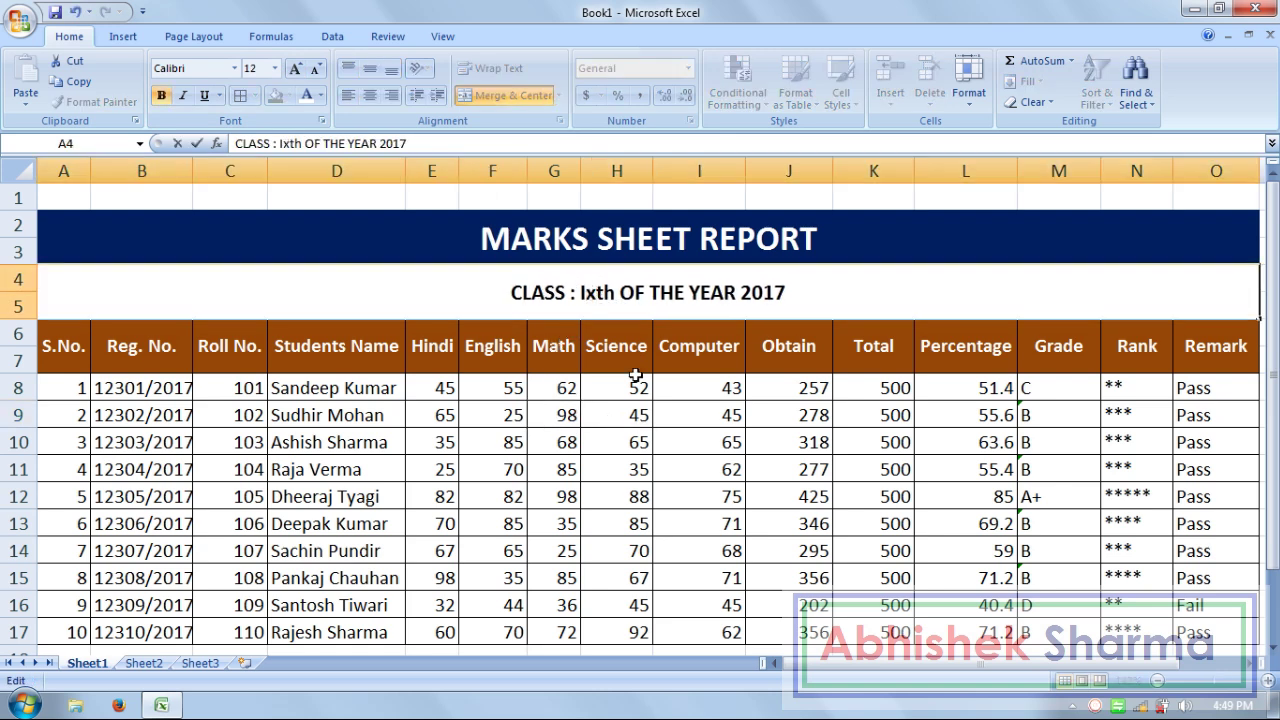
pyautogui.press('BackSpace')
pyautogui.write('I')
pyautogui.press('Delete')
pyautogui.write('X')
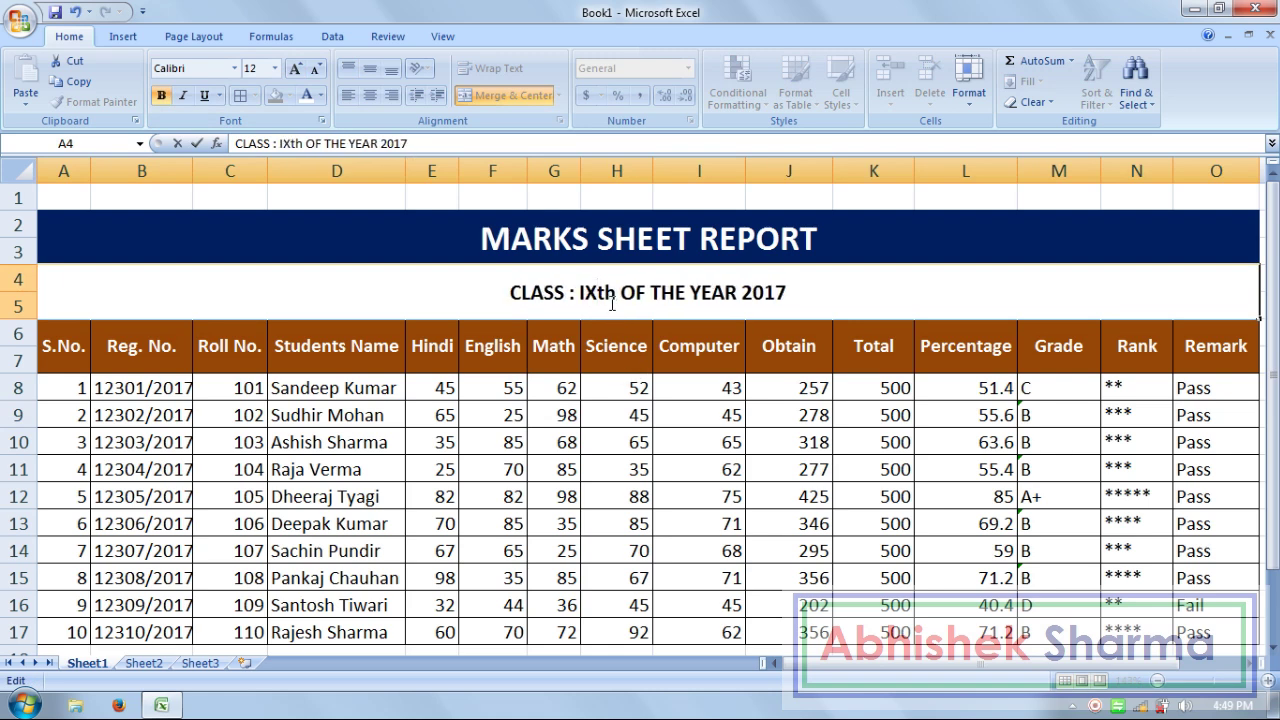
pyautogui.moveTo(614, 293); pyautogui.dragTo(598, 293)
pyautogui.click(618, 332)
# Step: Select the whole report range from A1 to O17
pyautogui.click(636, 302)
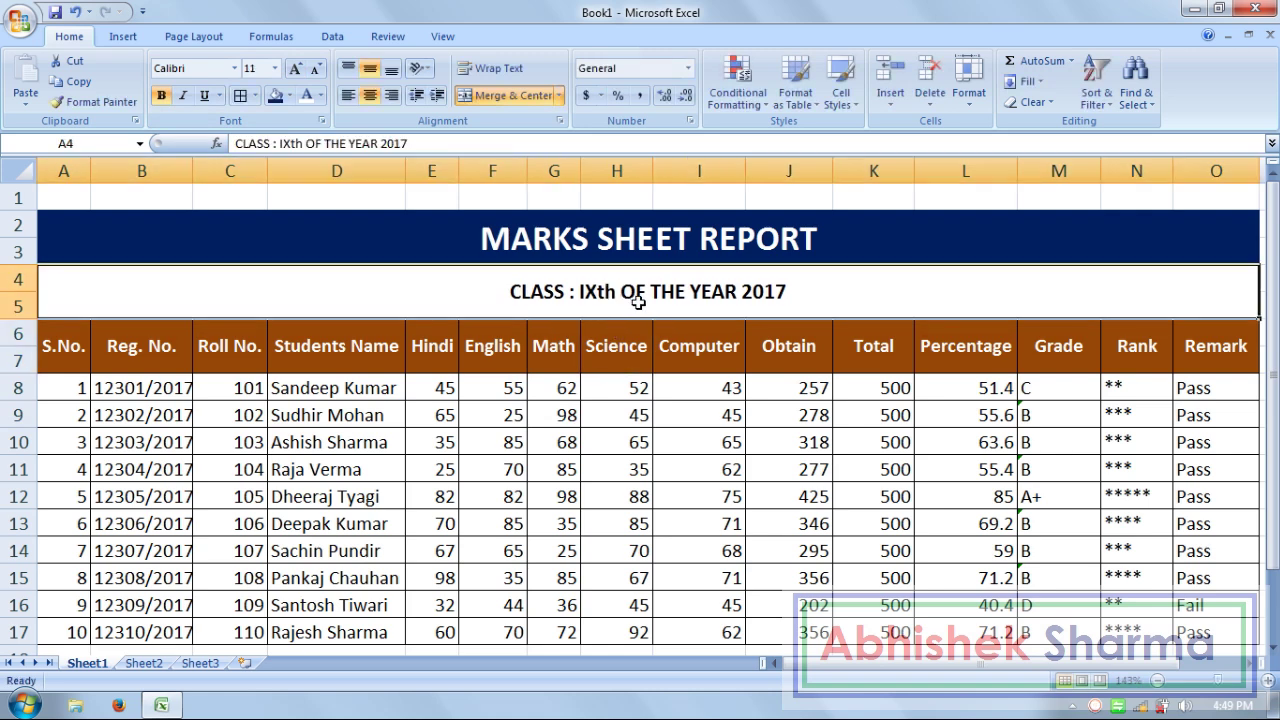
pyautogui.click(896, 446)
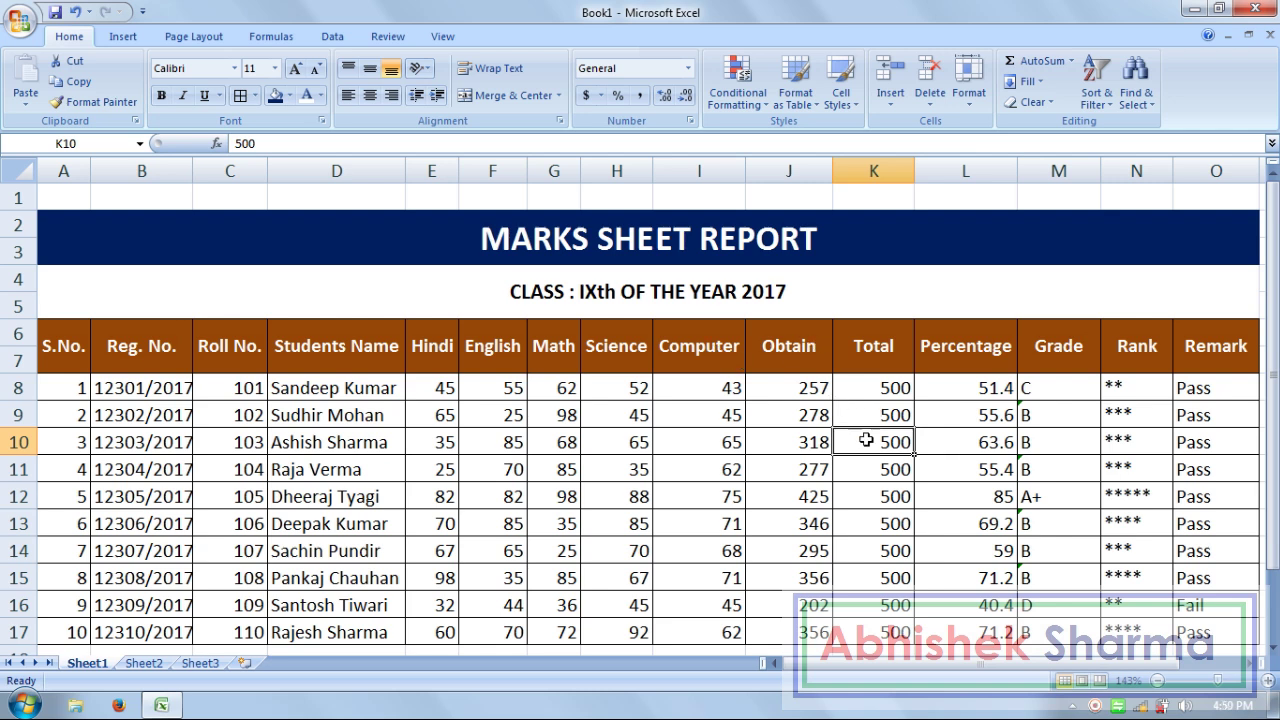
pyautogui.click(758, 297)
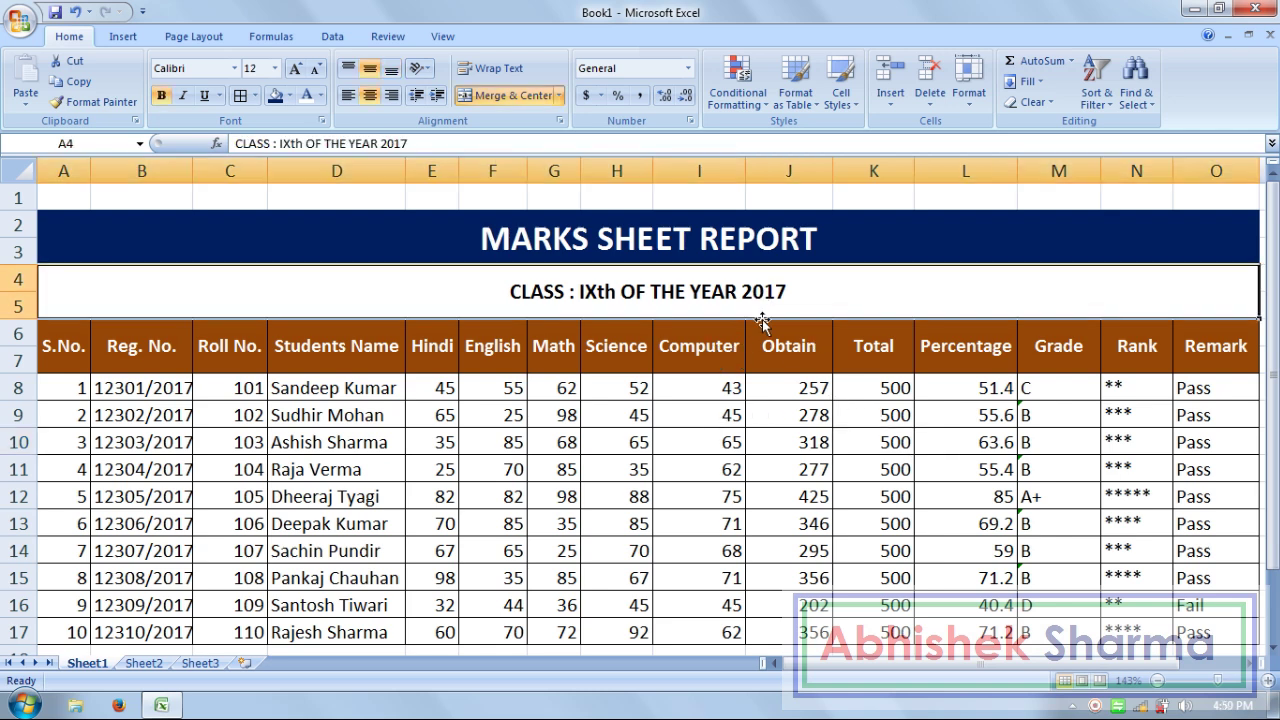
pyautogui.click(905, 442)
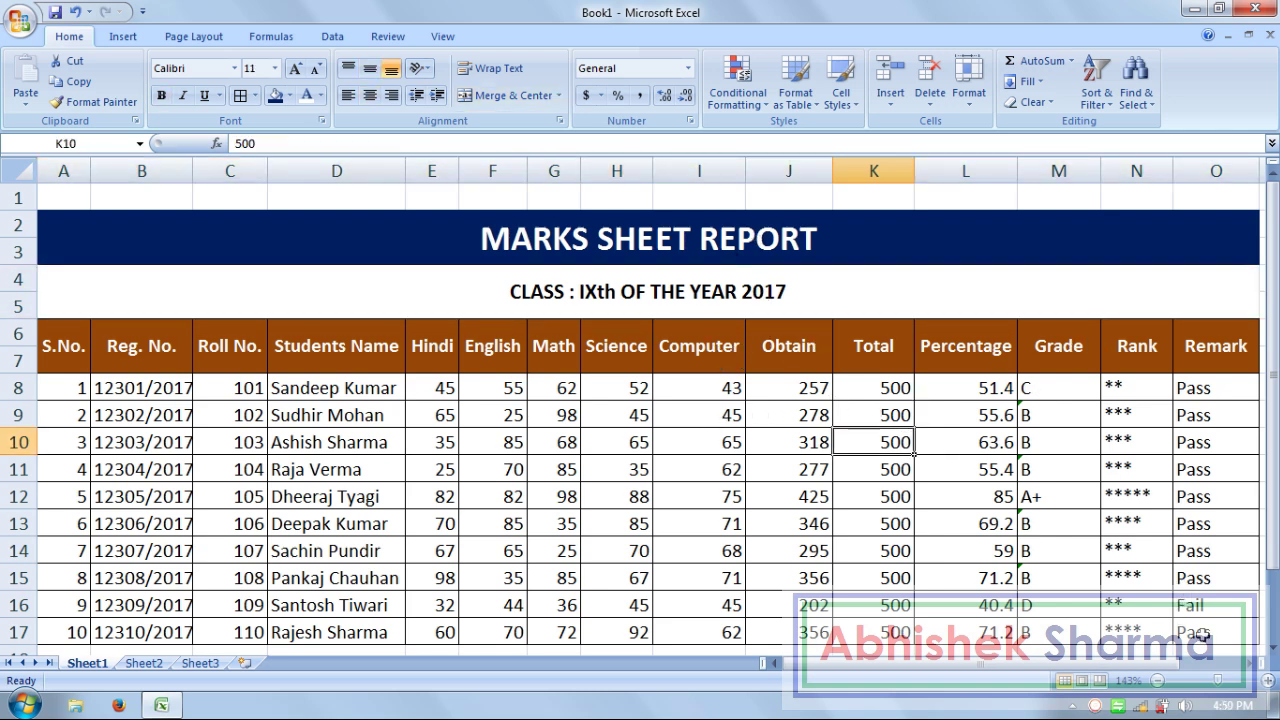
pyautogui.moveTo(1206, 636); pyautogui.dragTo(37, 108)
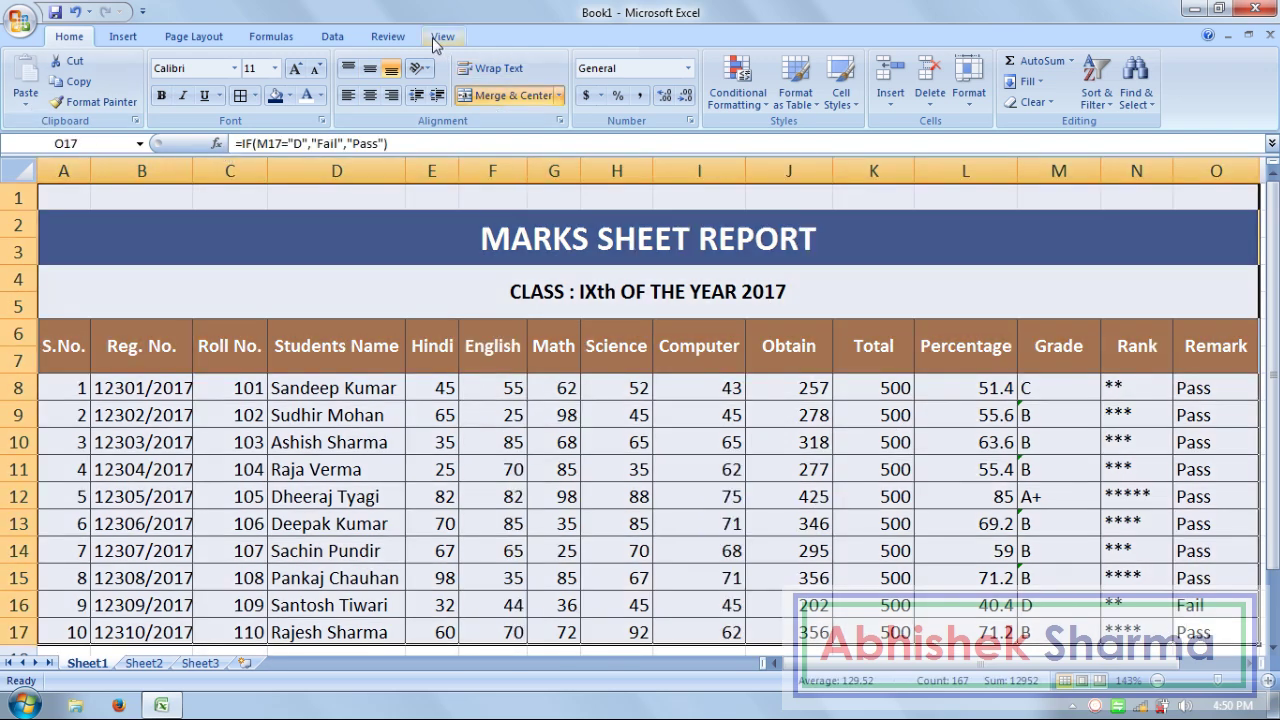
# Step: Zoom the window to fit the selected report
pyautogui.click(447, 40)
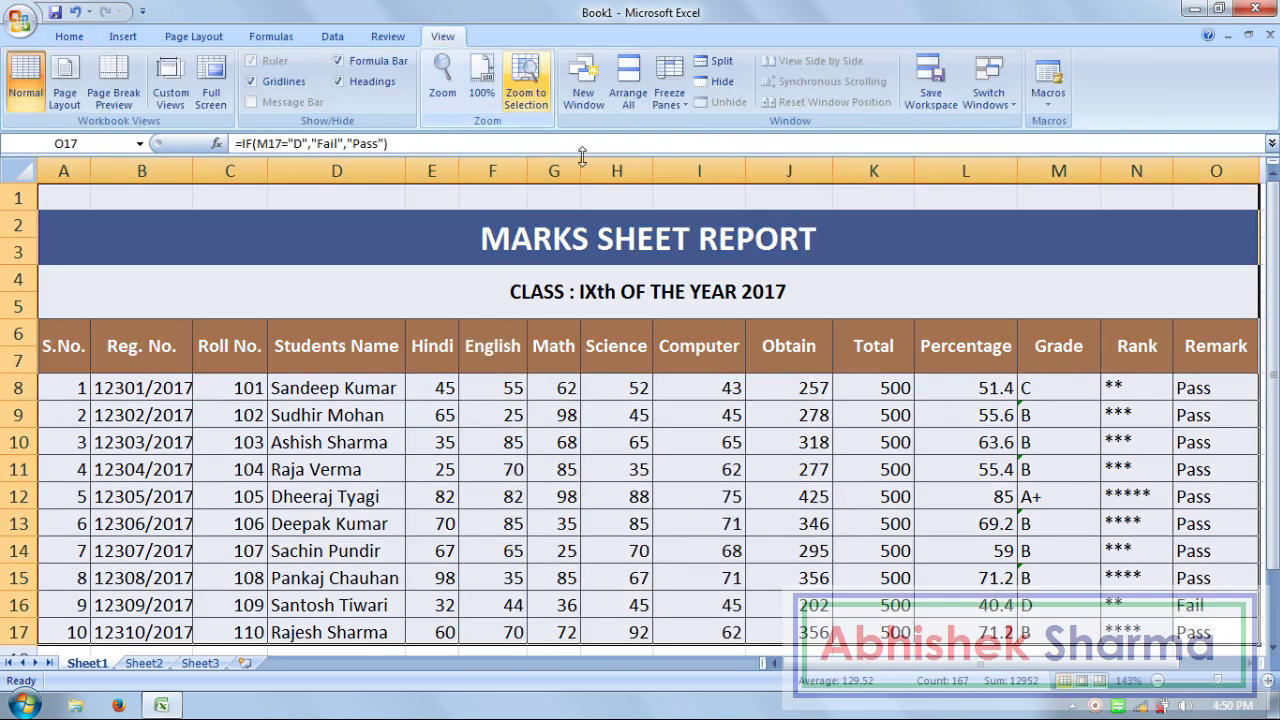
pyautogui.click(527, 92)
pyautogui.click(966, 515)
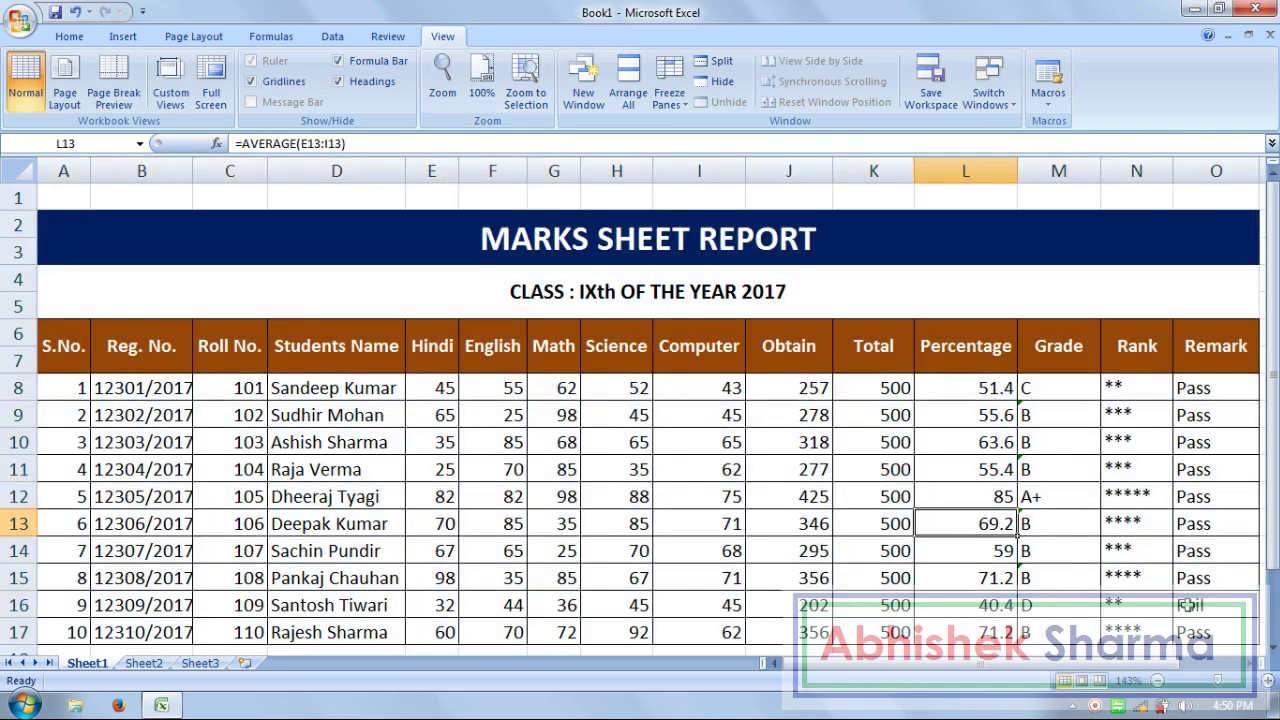
pyautogui.moveTo(1276, 537); pyautogui.dragTo(1274, 535)
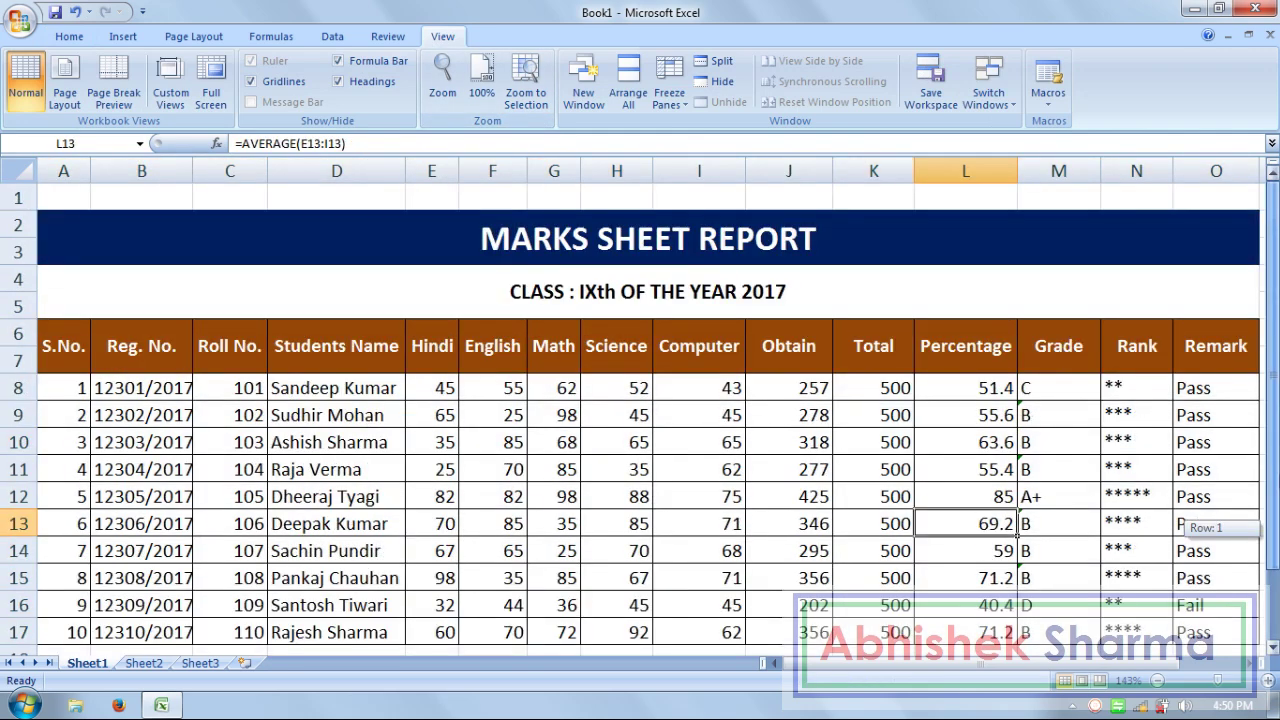
# Step: Insert a blank column before column A and narrow it to a thin margin
pyautogui.click(63, 171)
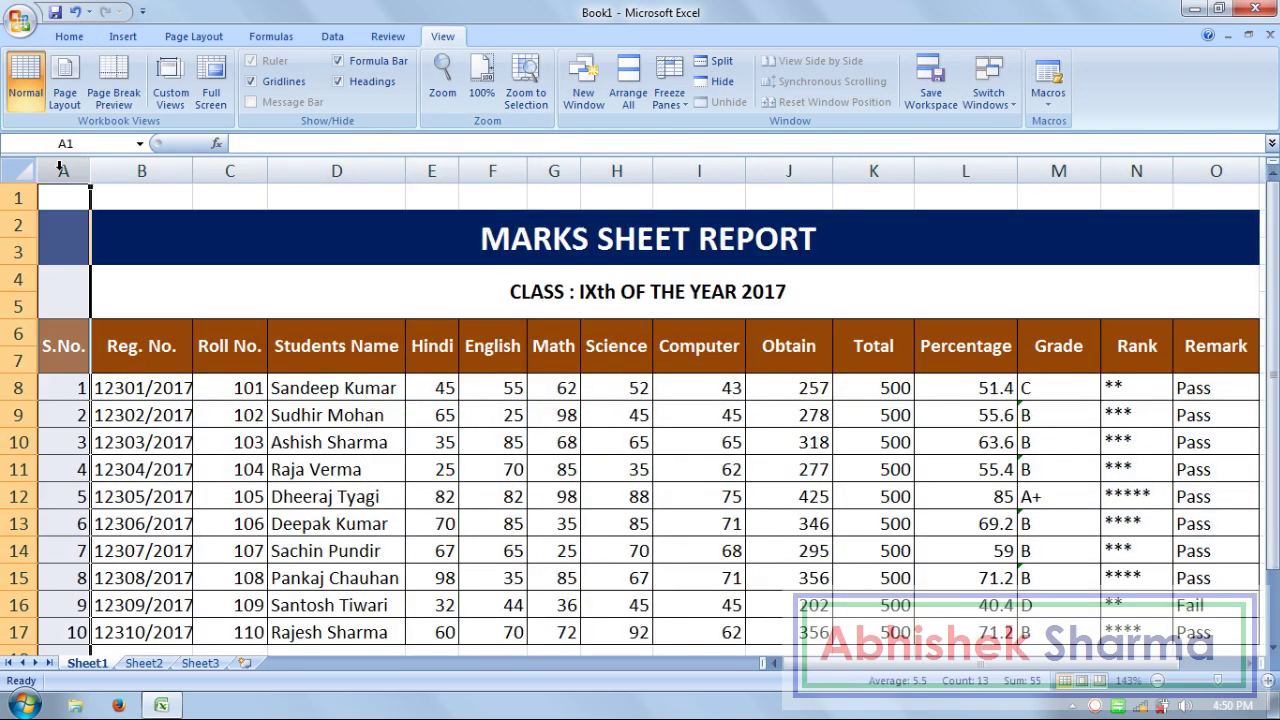
pyautogui.rightClick(63, 171)
pyautogui.click(114, 266)
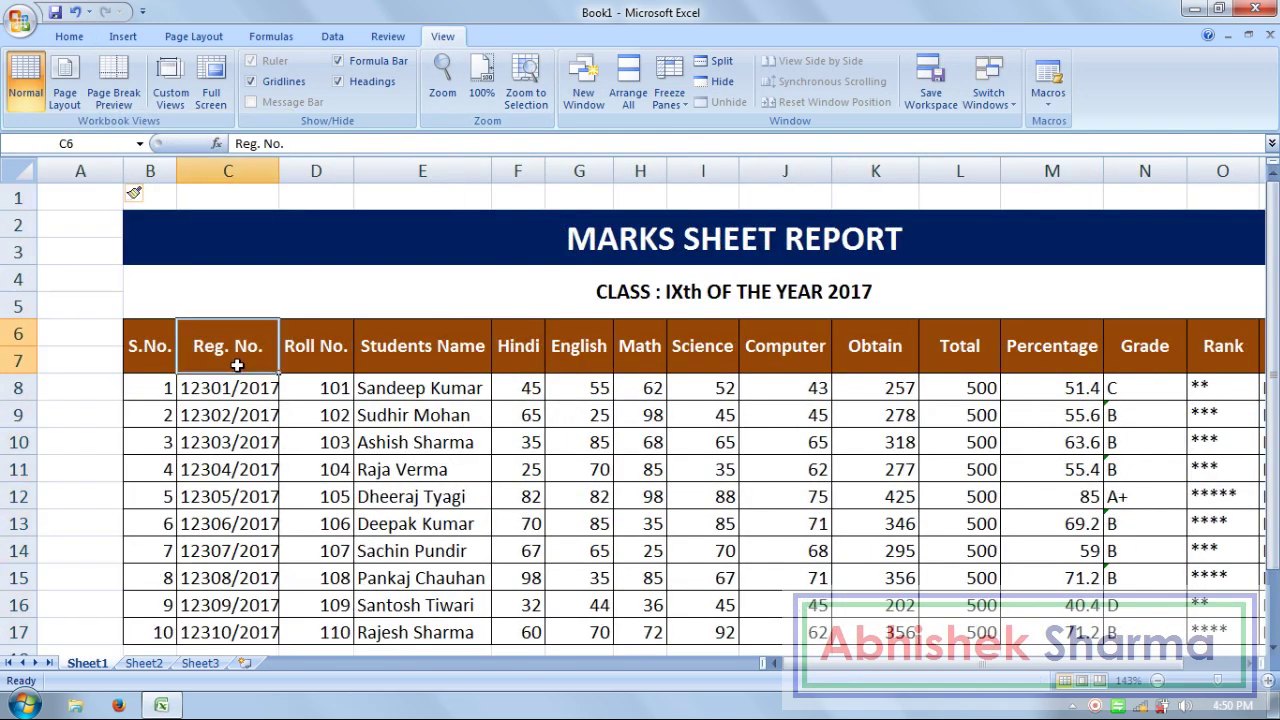
pyautogui.moveTo(122, 171); pyautogui.dragTo(56, 170)
# Step: Select the entire report range starting from the Students Name header with Ctrl+A
pyautogui.click(388, 469)
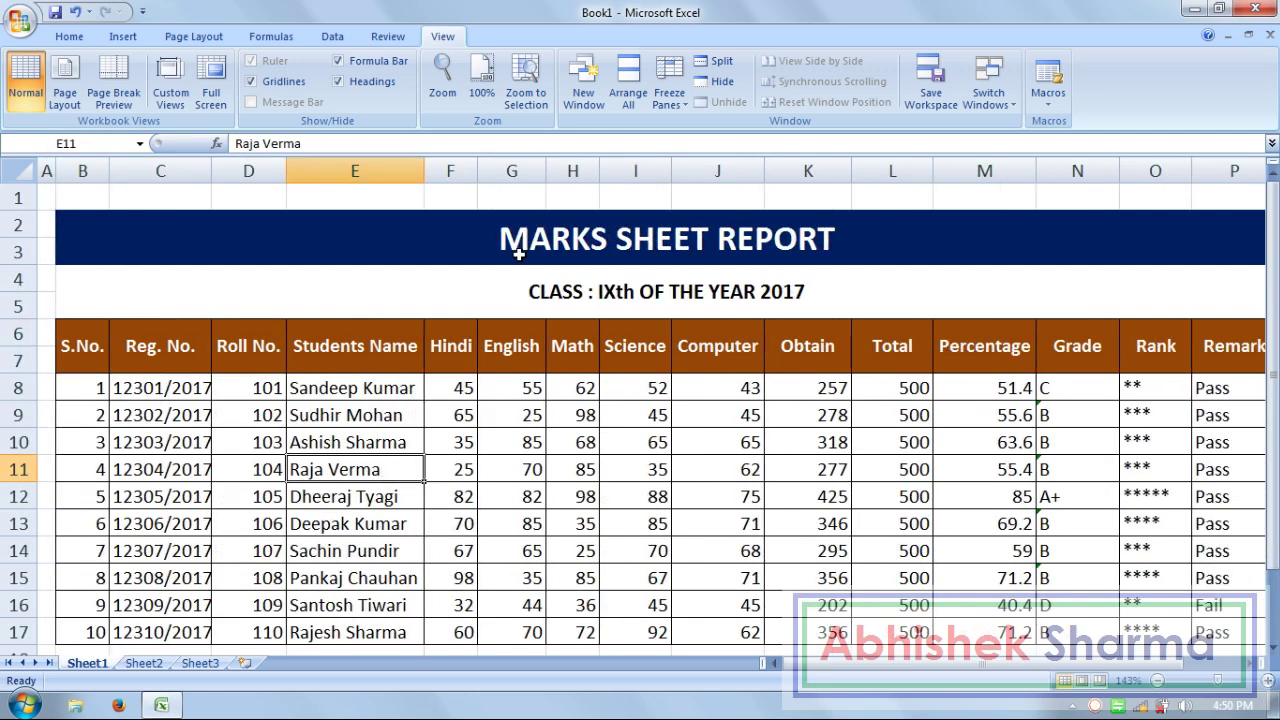
pyautogui.click(298, 368)
pyautogui.hotkey('ctrl', 'a')
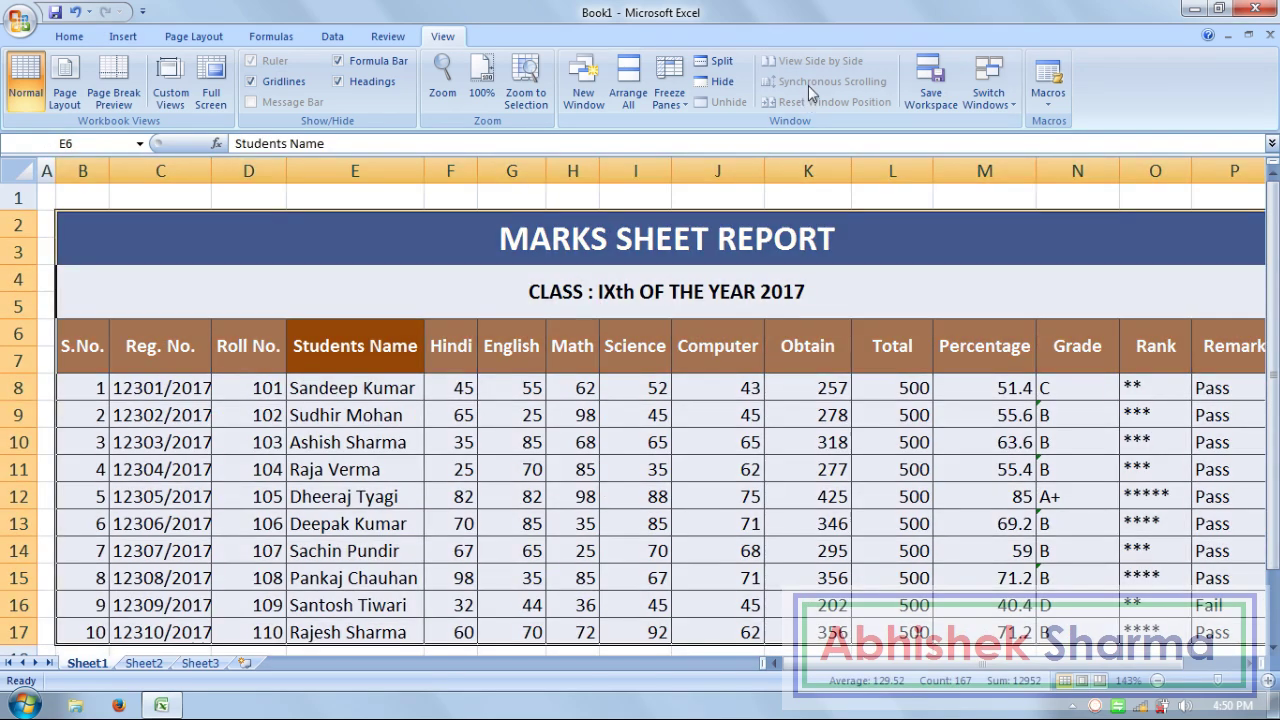
# Step: AutoFit the column widths of all report columns to their contents
pyautogui.click(82, 40)
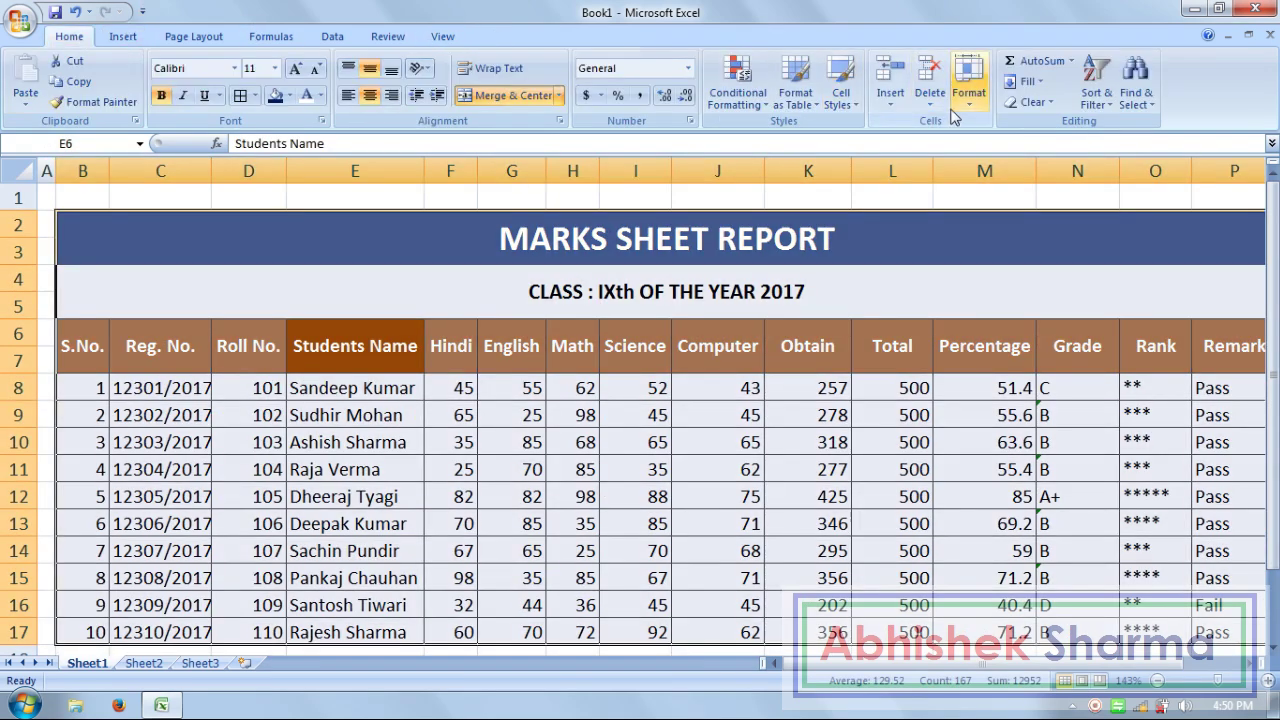
pyautogui.click(968, 80)
pyautogui.click(1030, 209)
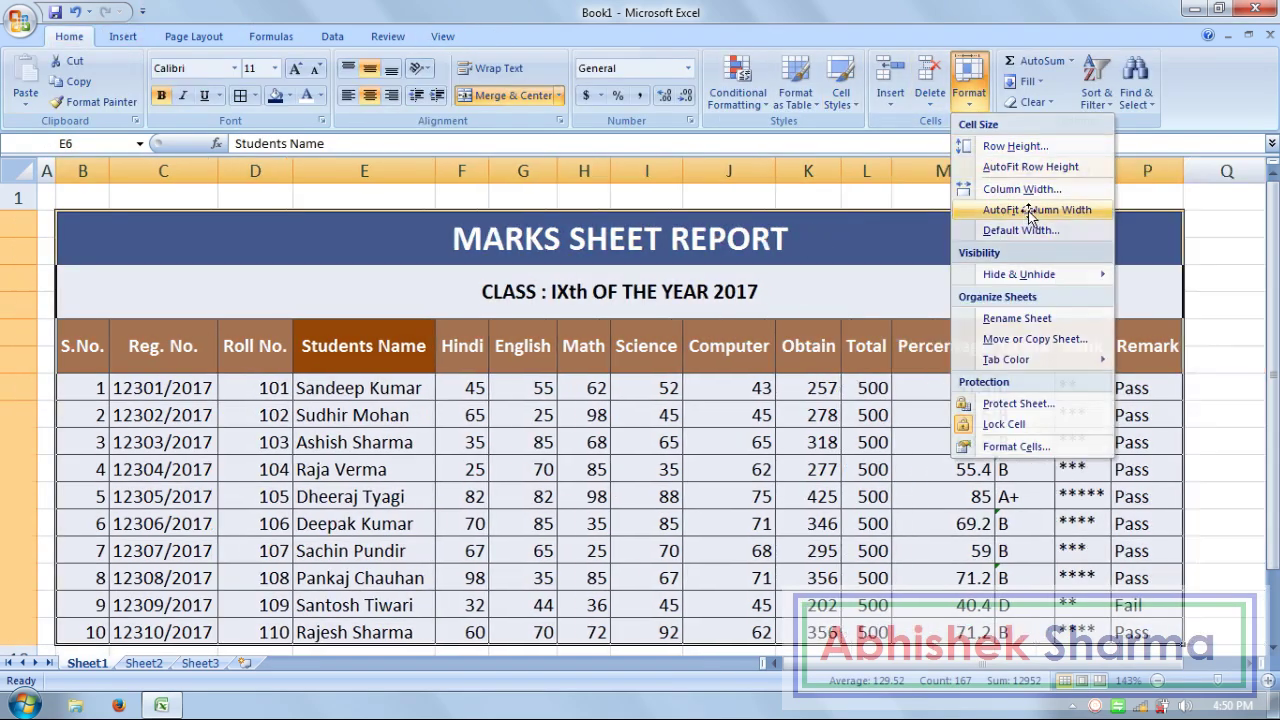
pyautogui.click(1262, 453)
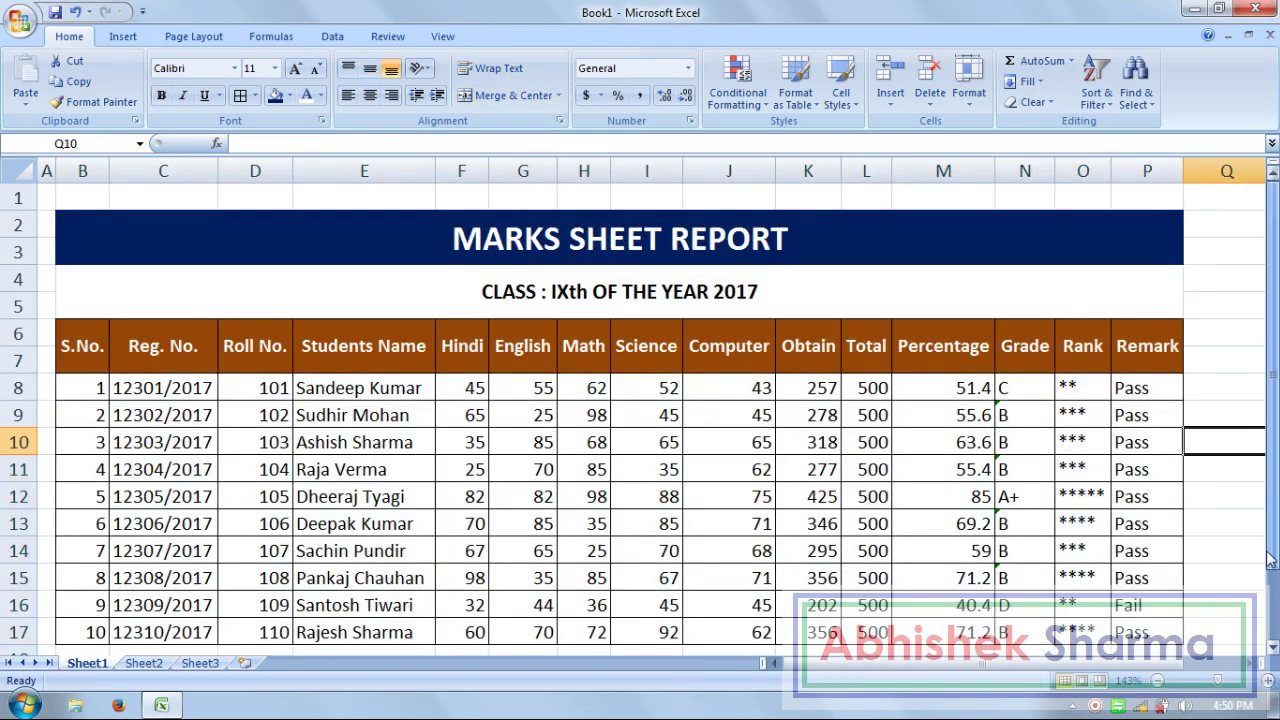
# Step: Shrink blank row 1 to a thin top margin and check the table values
pyautogui.moveTo(12, 210); pyautogui.dragTo(15, 196)
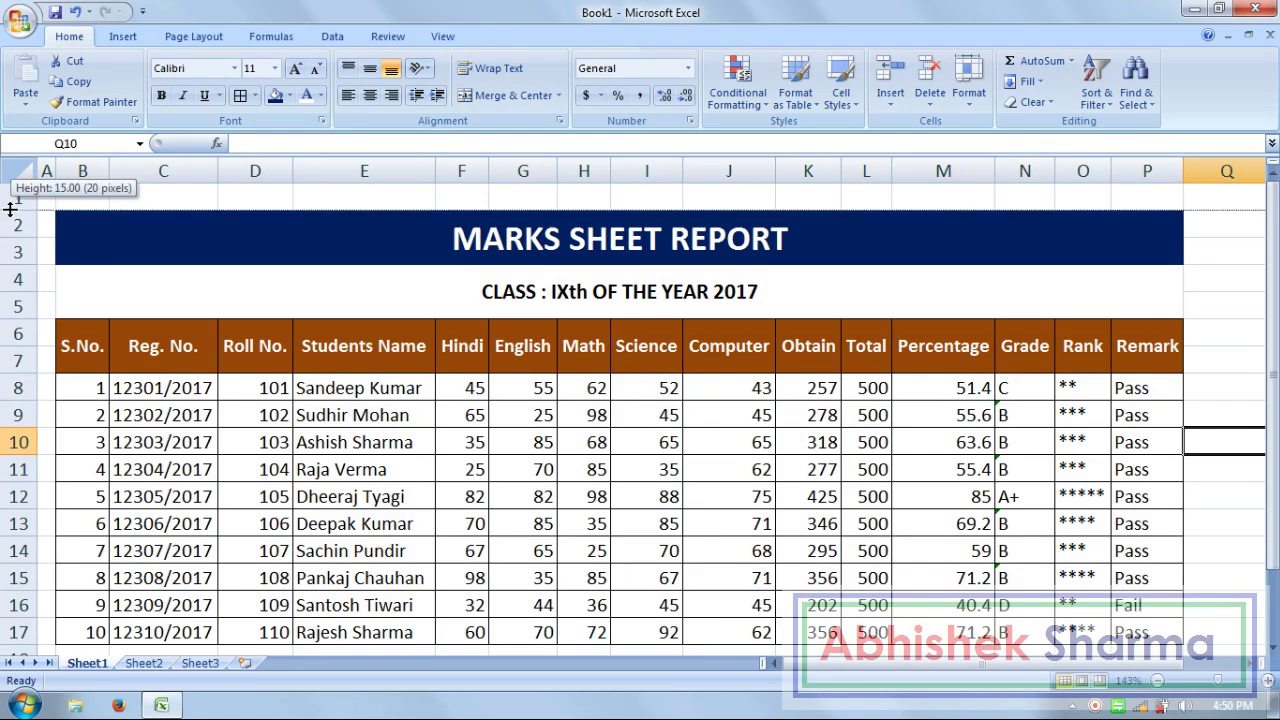
pyautogui.click(846, 396)
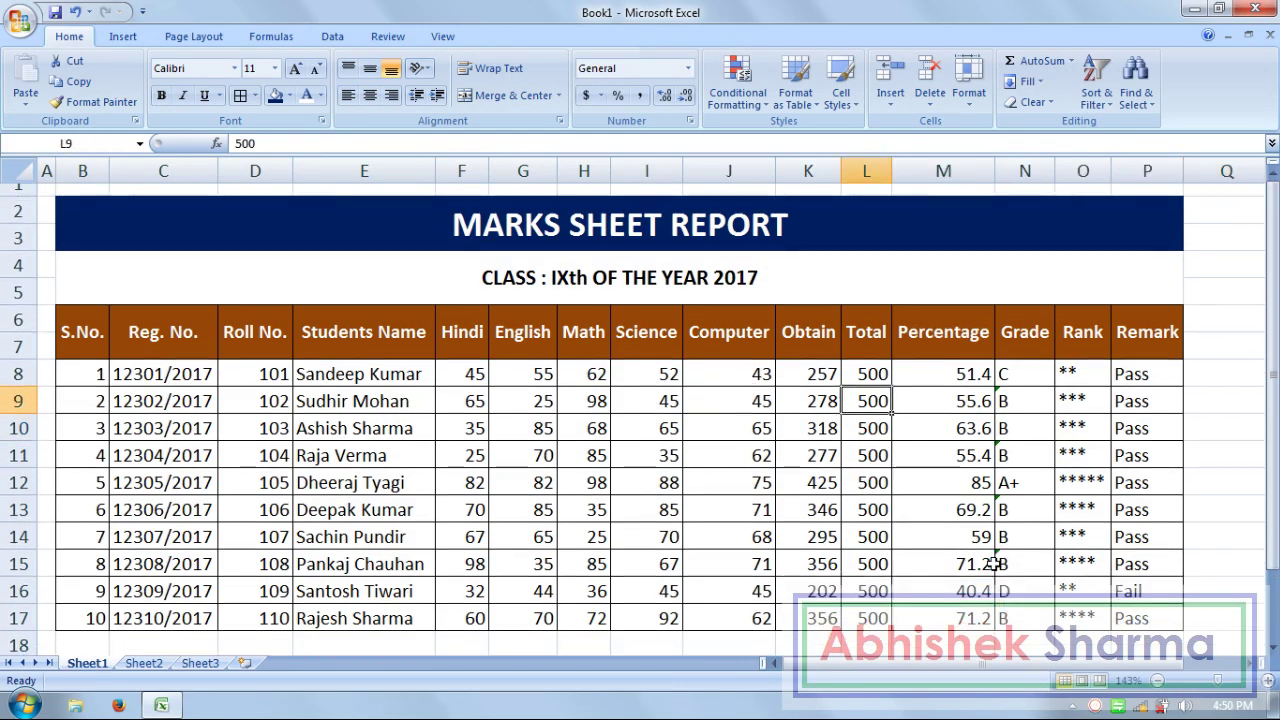
pyautogui.click(538, 448)
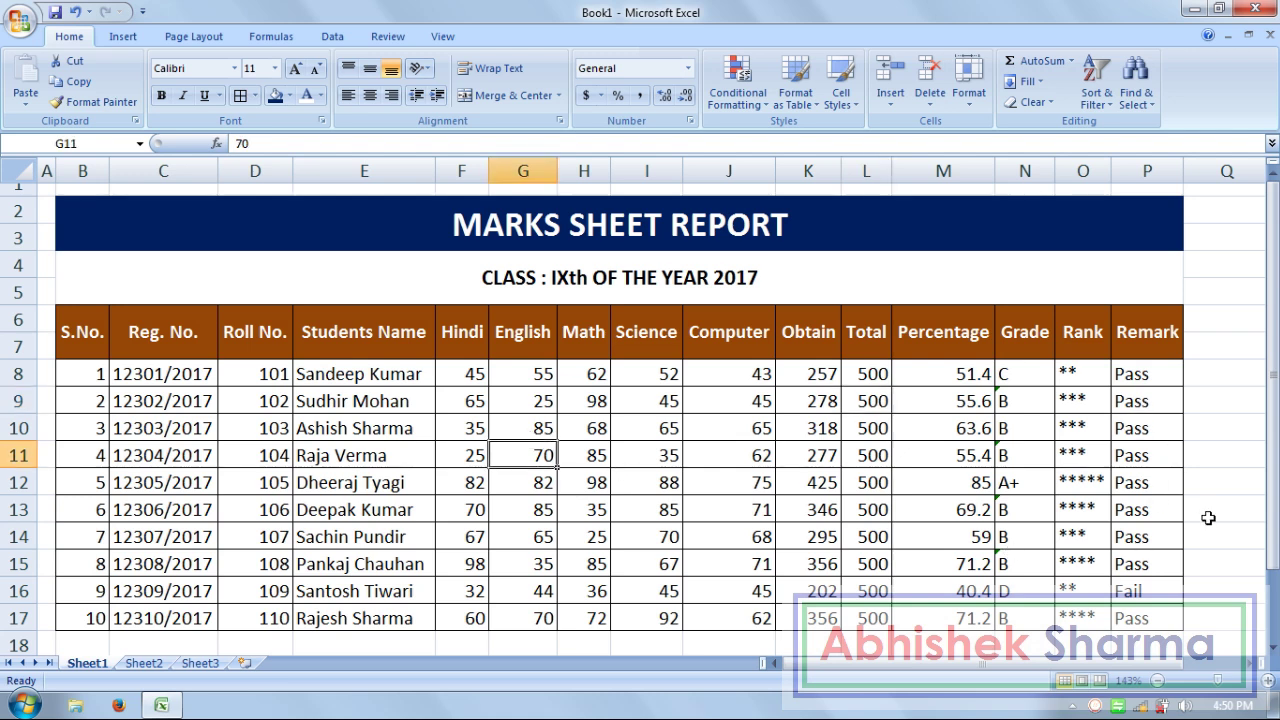
pyautogui.click(1228, 457)
pyautogui.click(1256, 561)
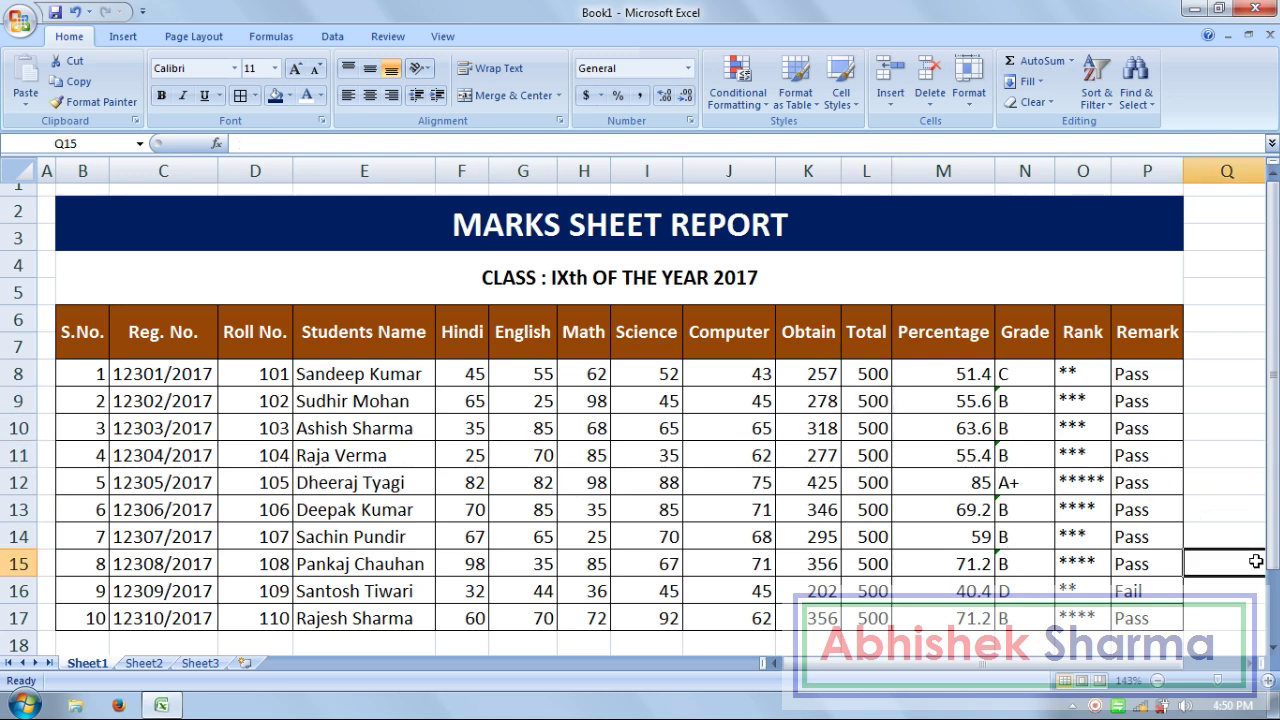
pyautogui.click(1241, 622)
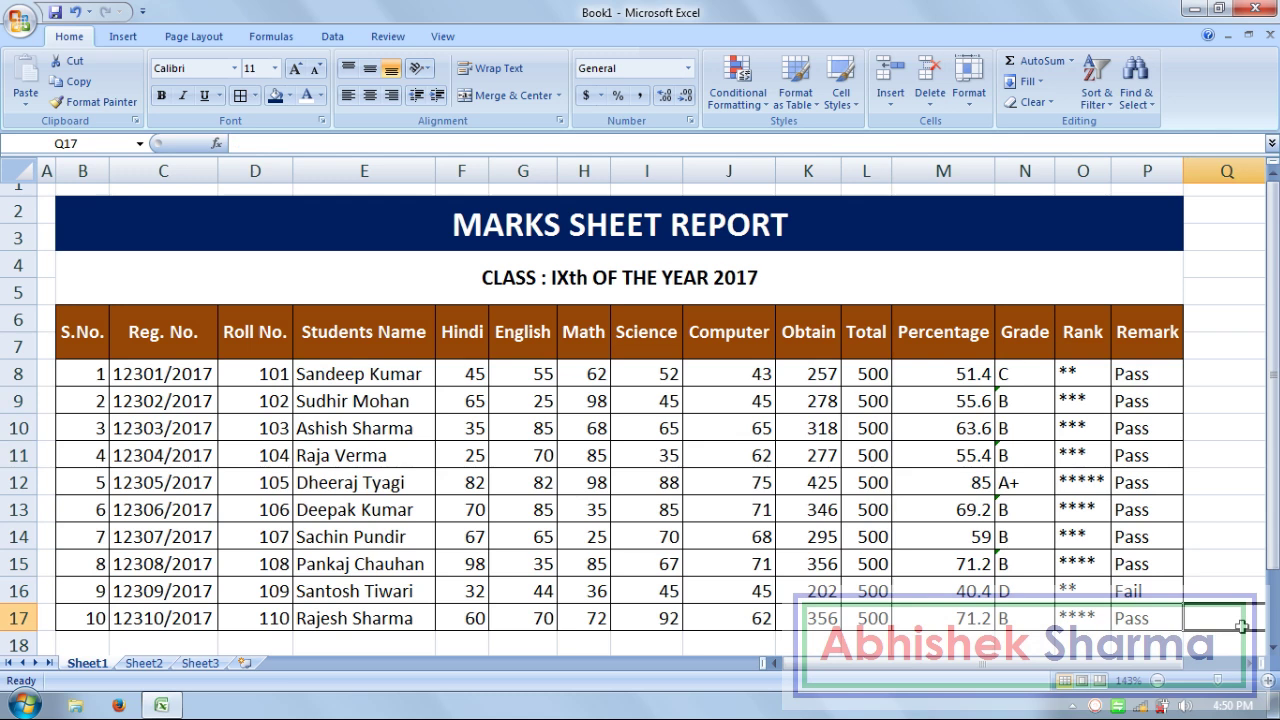